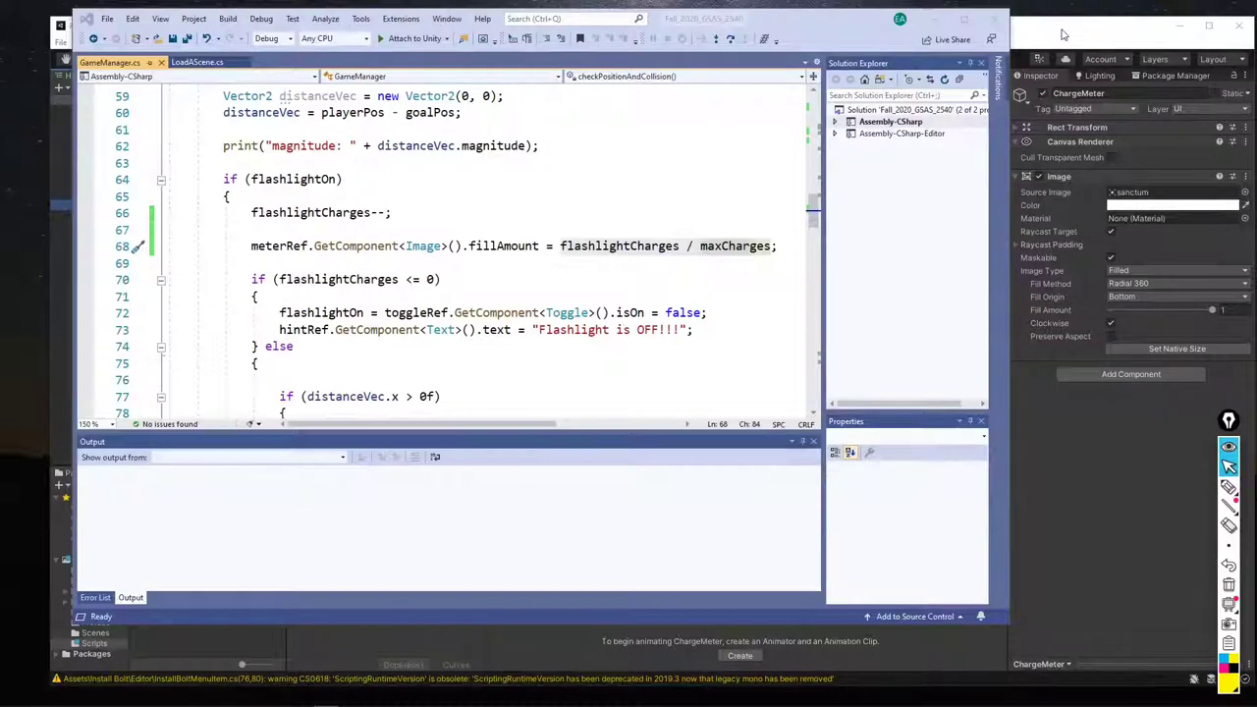
Switch to Unity, run the scene, turn on the flashlight toggle and use the Button 1 Text button four times
click(527, 145)
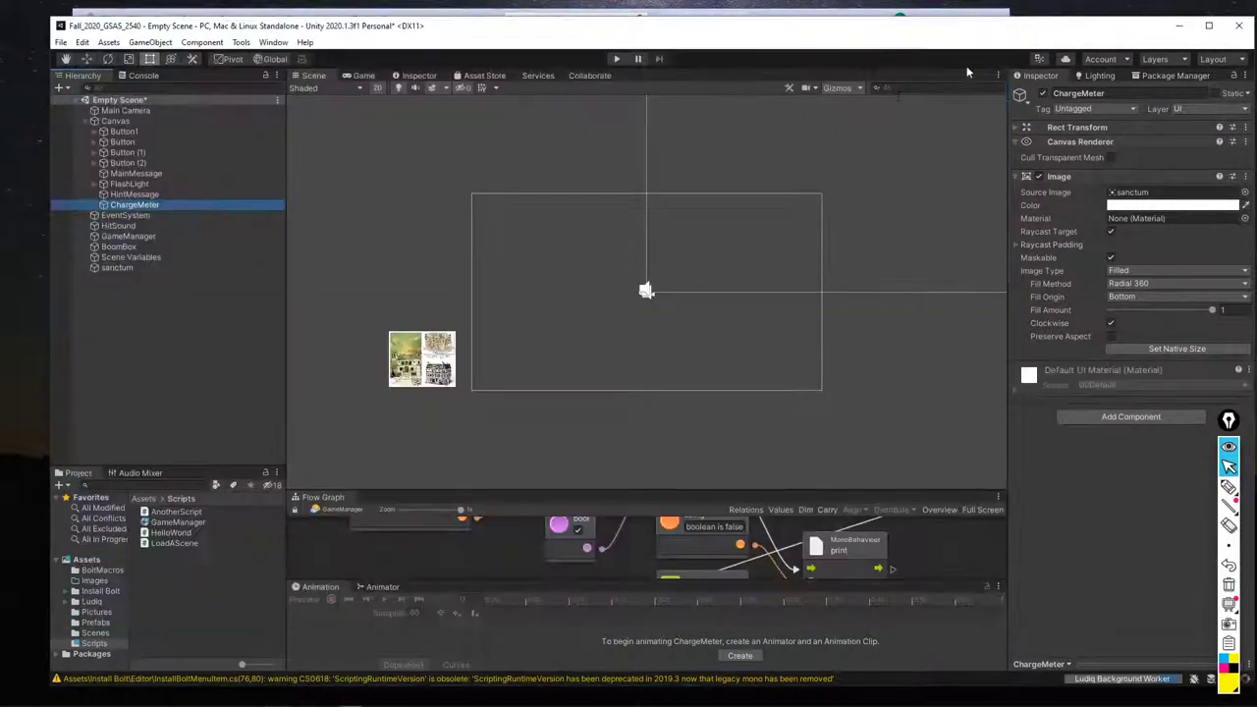
click(1028, 30)
click(613, 58)
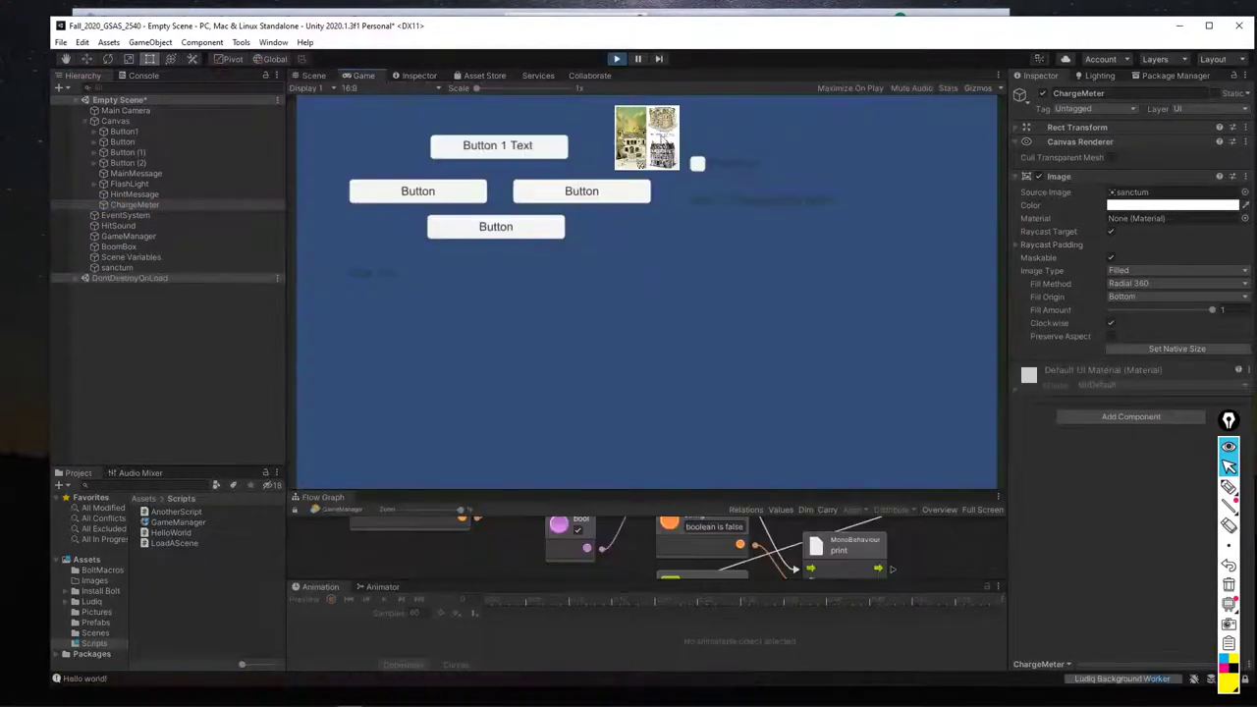
click(700, 166)
click(503, 148)
click(503, 147)
click(503, 147)
click(502, 148)
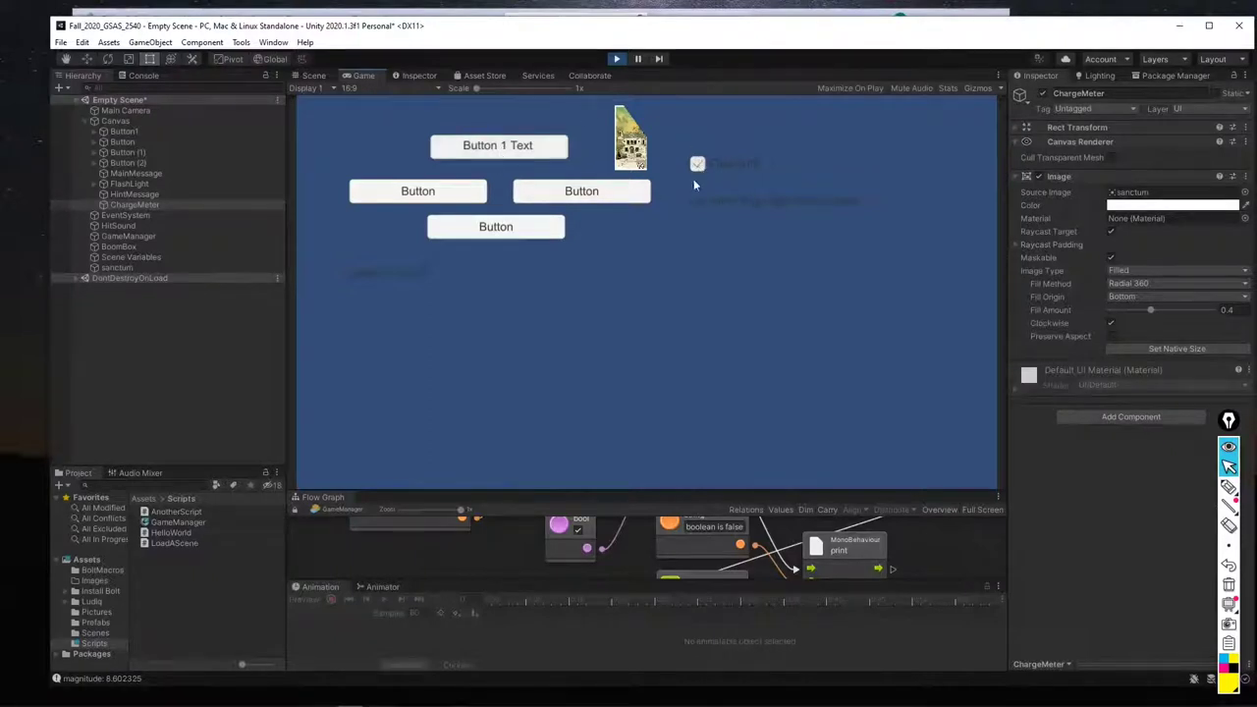
Use the lowest direction button three times in the running game and stop play mode
click(536, 226)
click(536, 225)
click(534, 228)
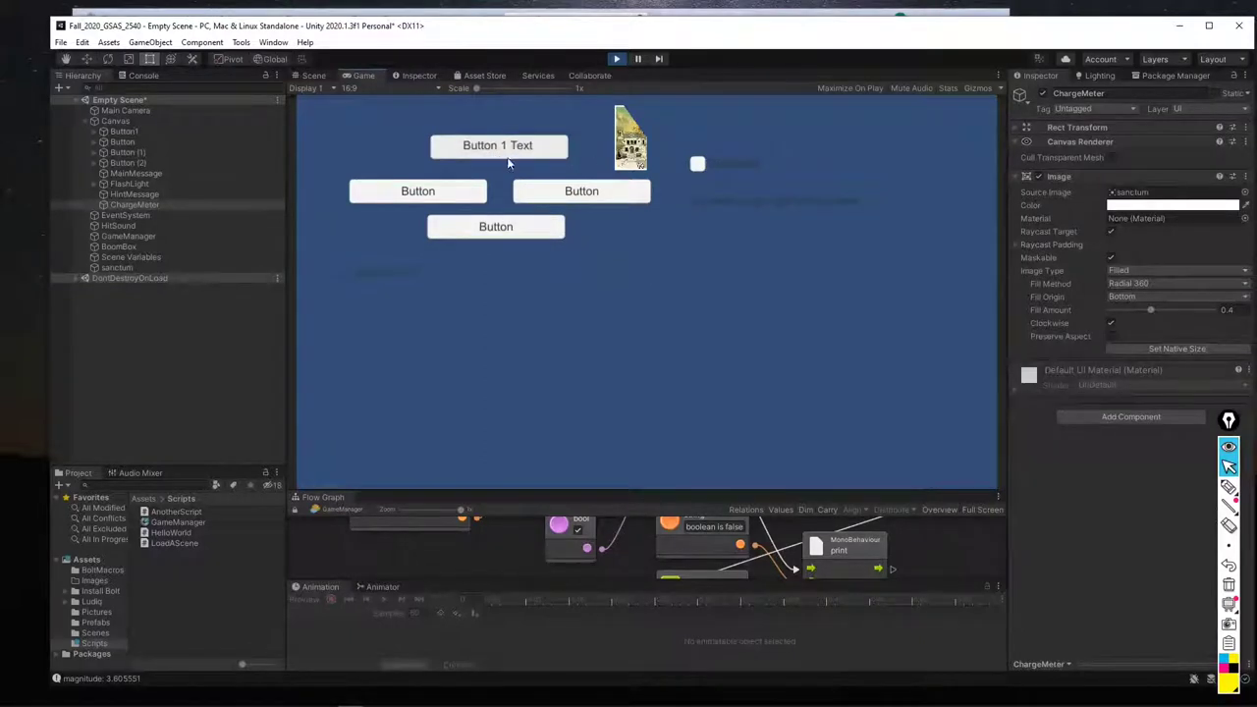
click(613, 60)
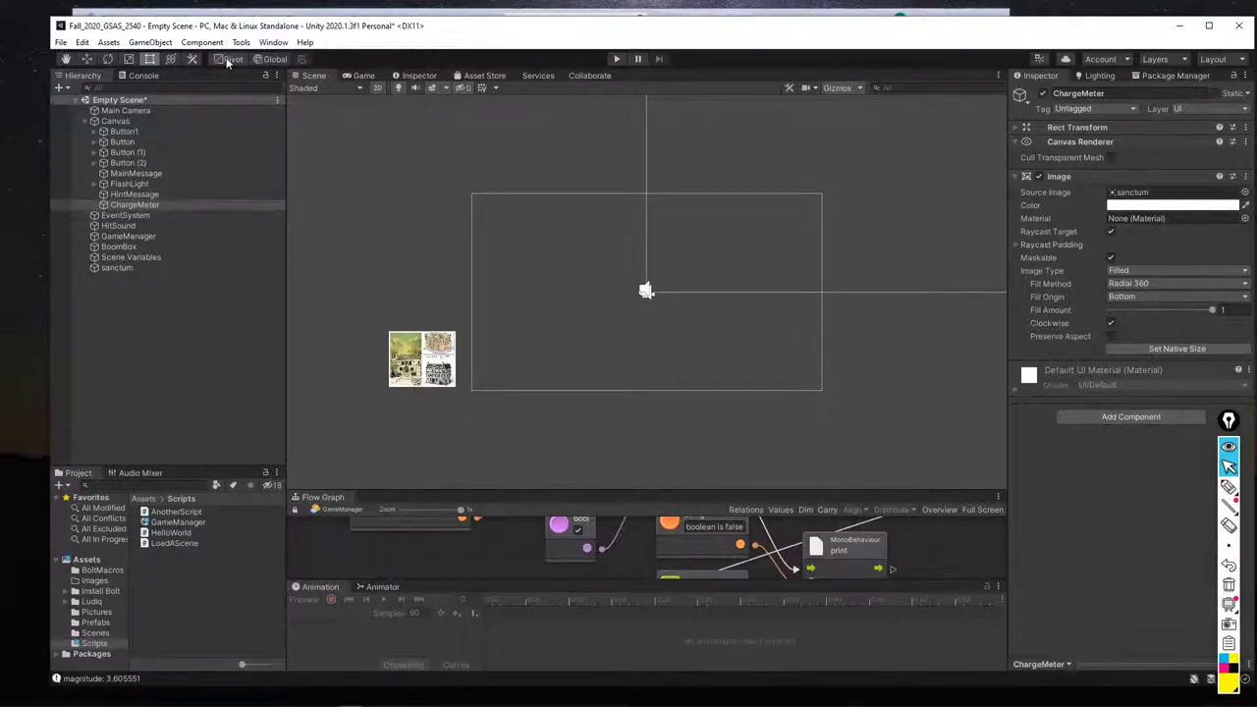
Frame the Canvas in the Scene view and select the MainMessage text below the direction buttons
click(121, 102)
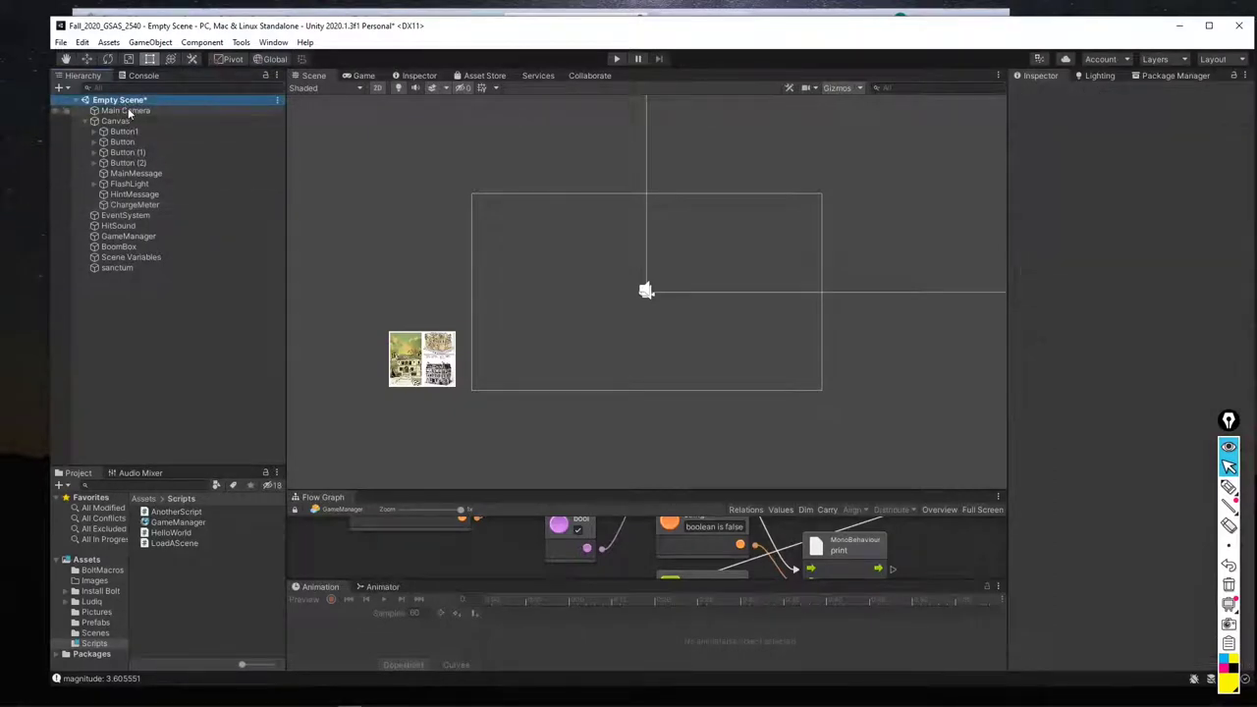
click(126, 112)
double_click(123, 120)
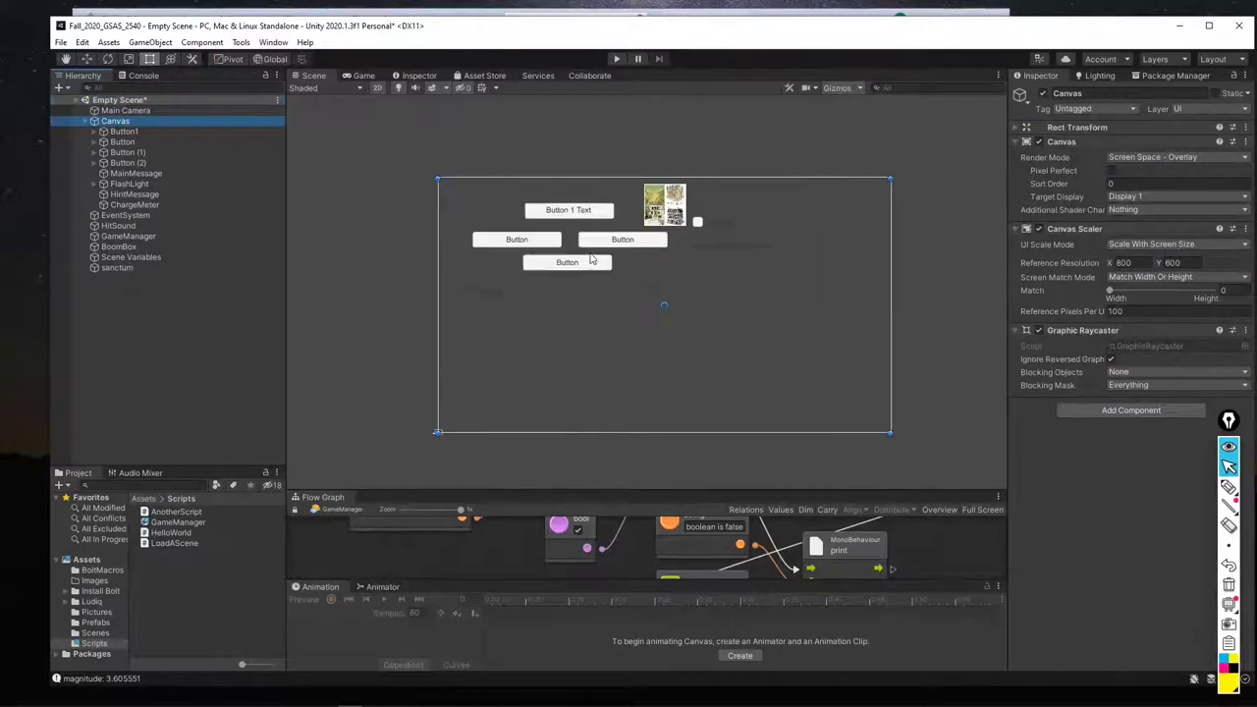
scroll(658, 249, up, 2)
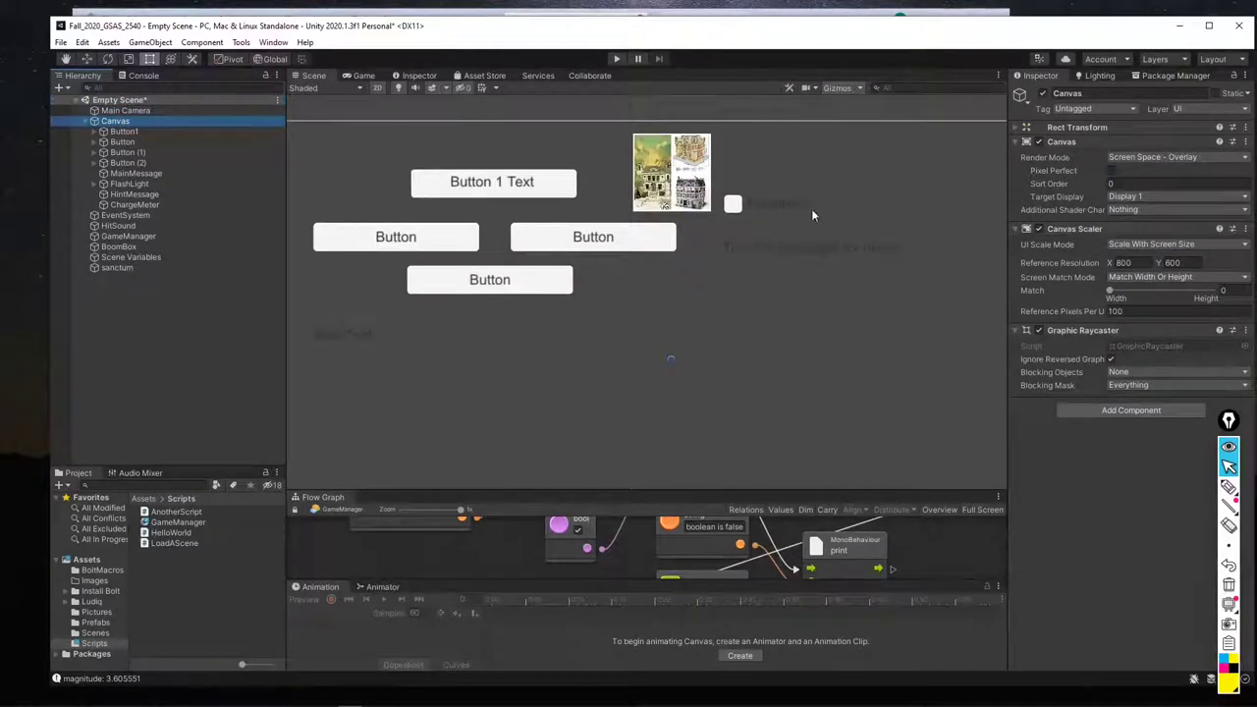
click(336, 335)
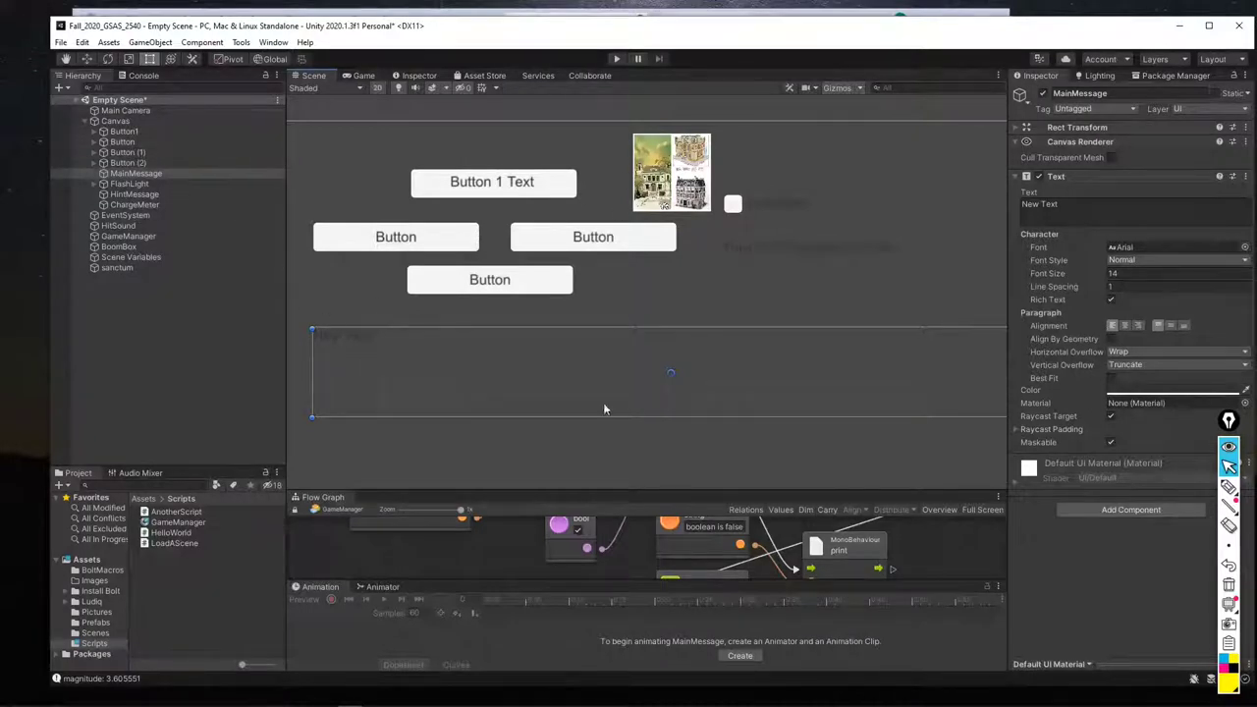
Switch to Visual Studio and examine the flashlight, hint and volume code in checkPositionAndCollision of GameManager.cs
click(278, 698)
click(338, 616)
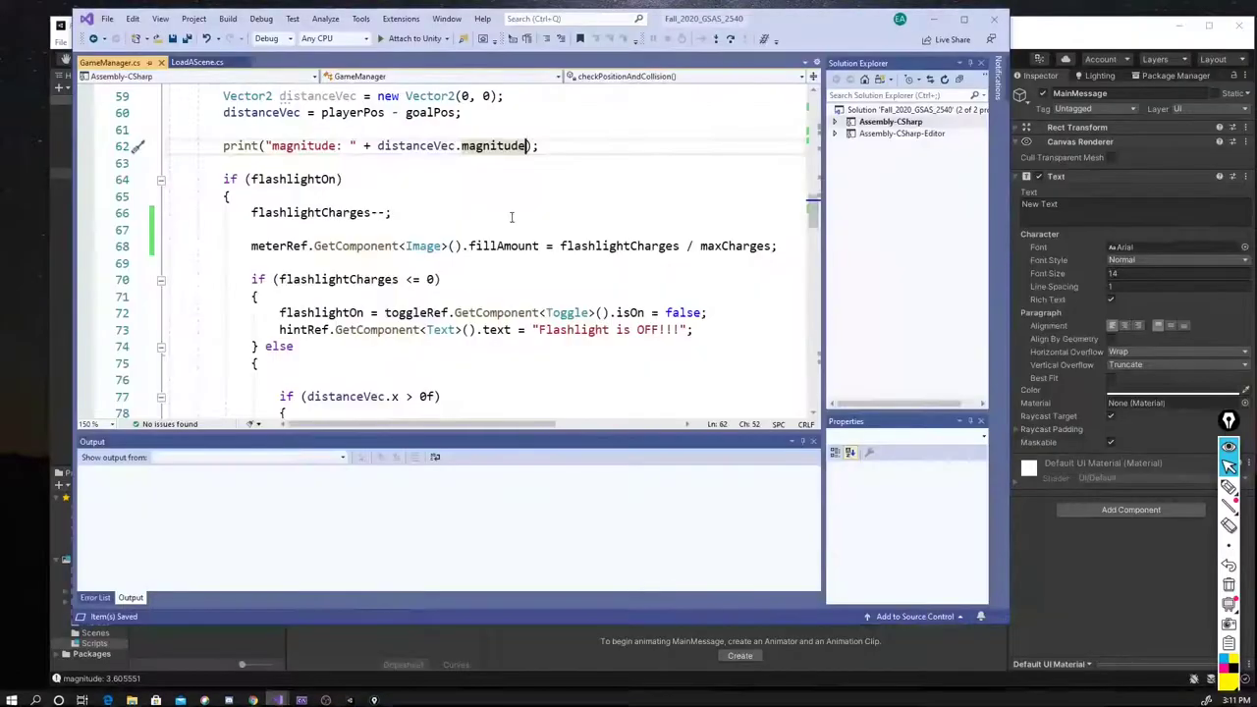
scroll(612, 281, up, 6)
scroll(613, 280, down, 7)
scroll(612, 281, down, 5)
scroll(707, 284, down, 6)
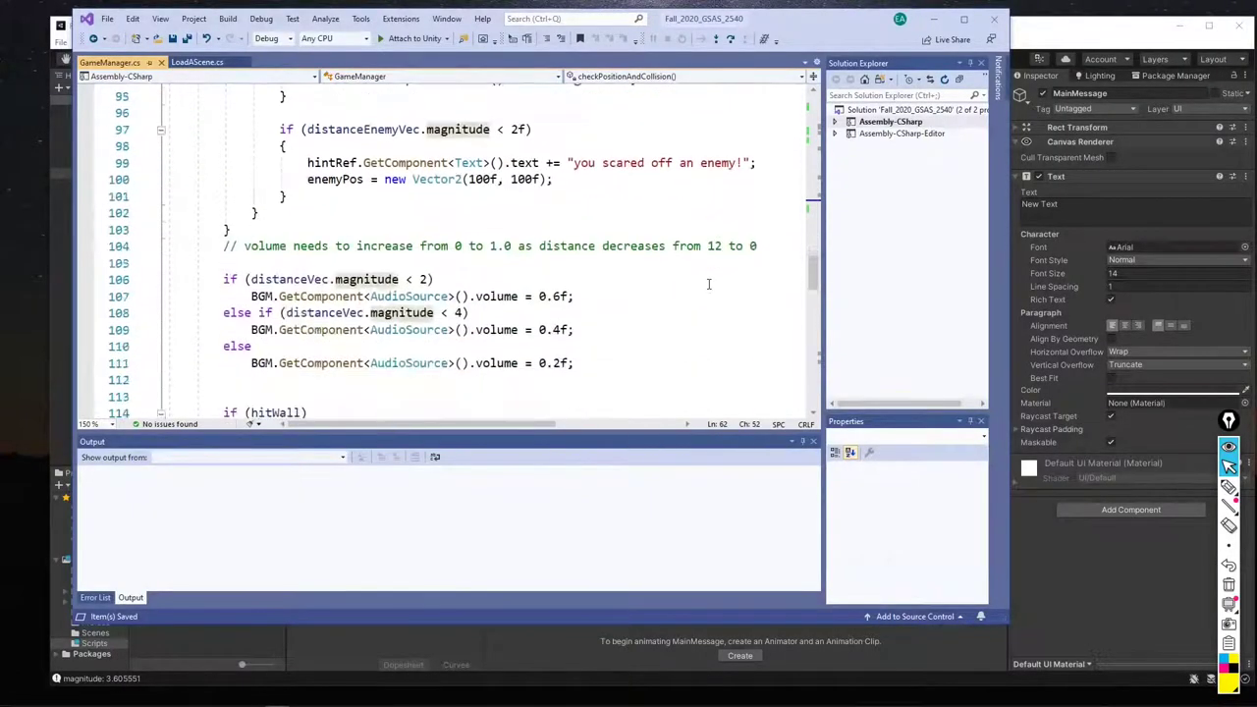
scroll(616, 289, up, 1)
scroll(613, 295, down, 3)
scroll(614, 295, up, 14)
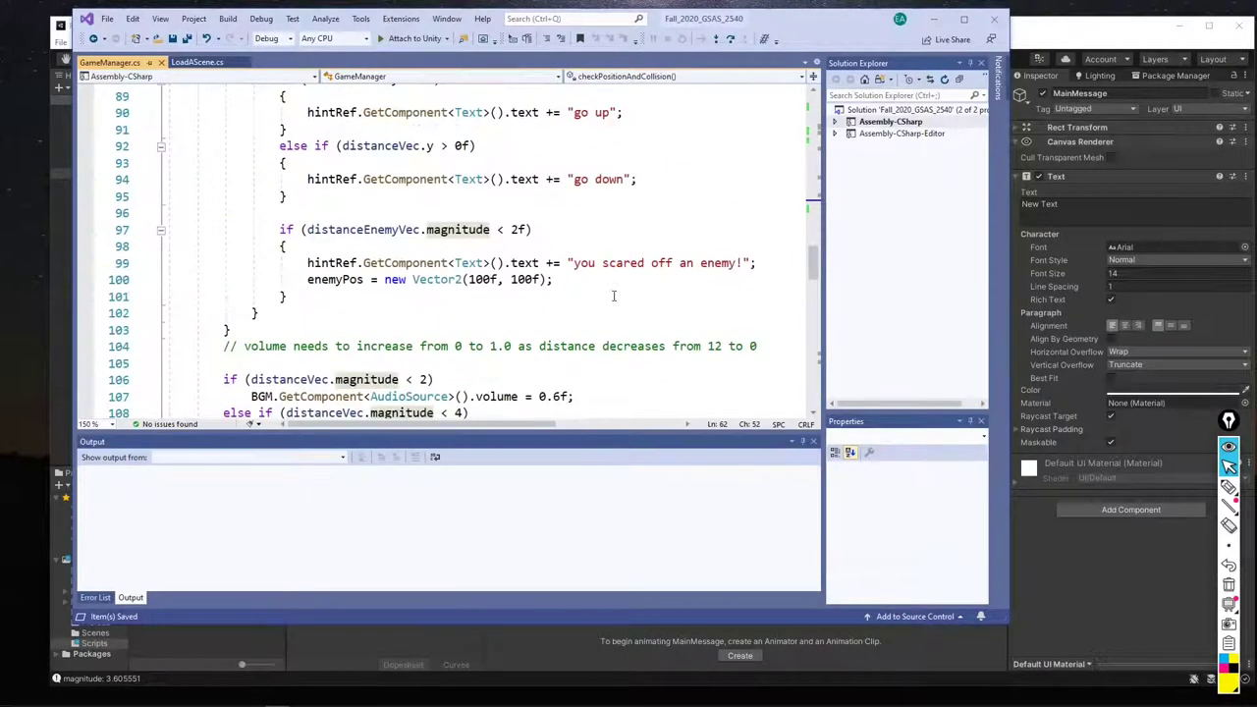
scroll(614, 295, down, 2)
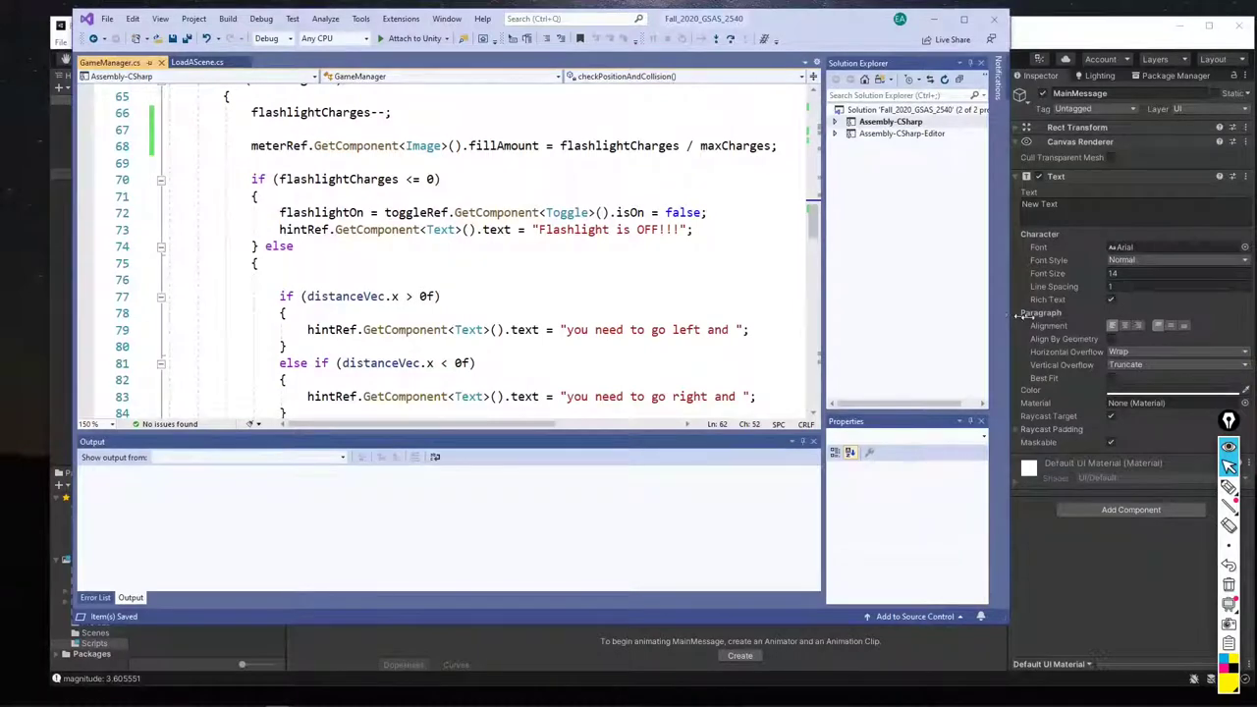
Widen the code window and comment out the "player is at" message statement in the else branch of the hitWall check
drag(1006, 312, 1222, 312)
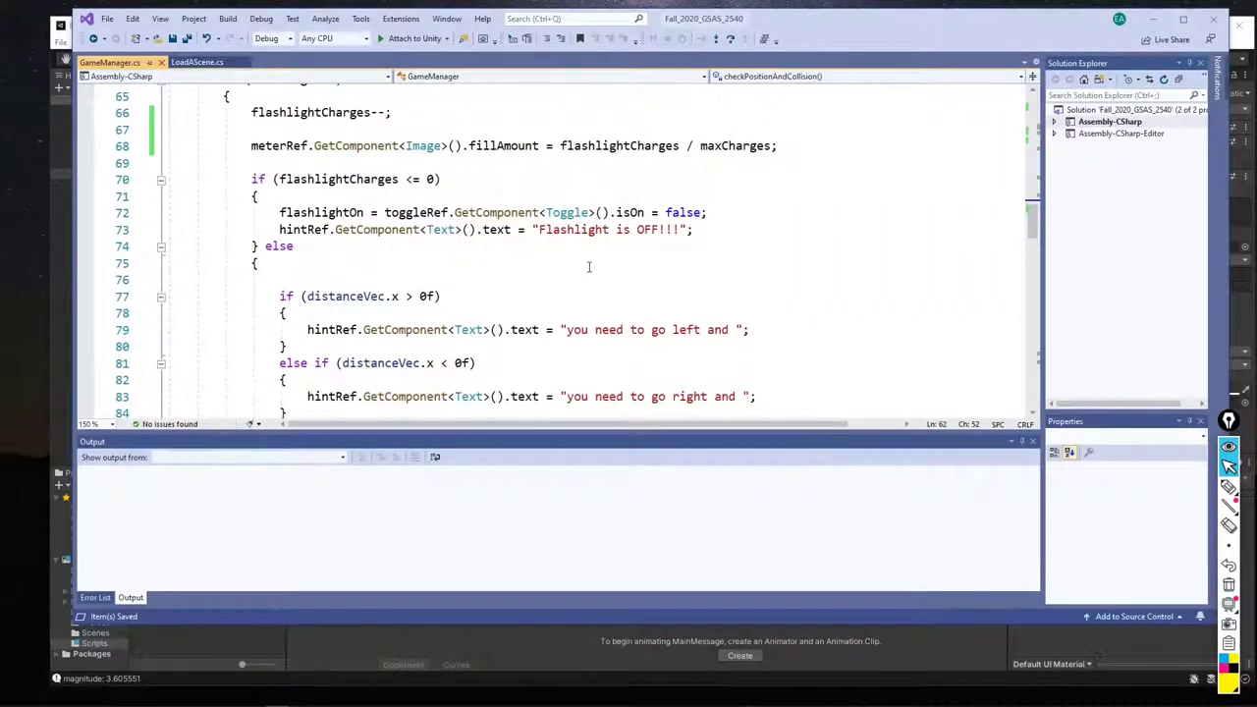
scroll(589, 267, down, 7)
scroll(589, 267, down, 8)
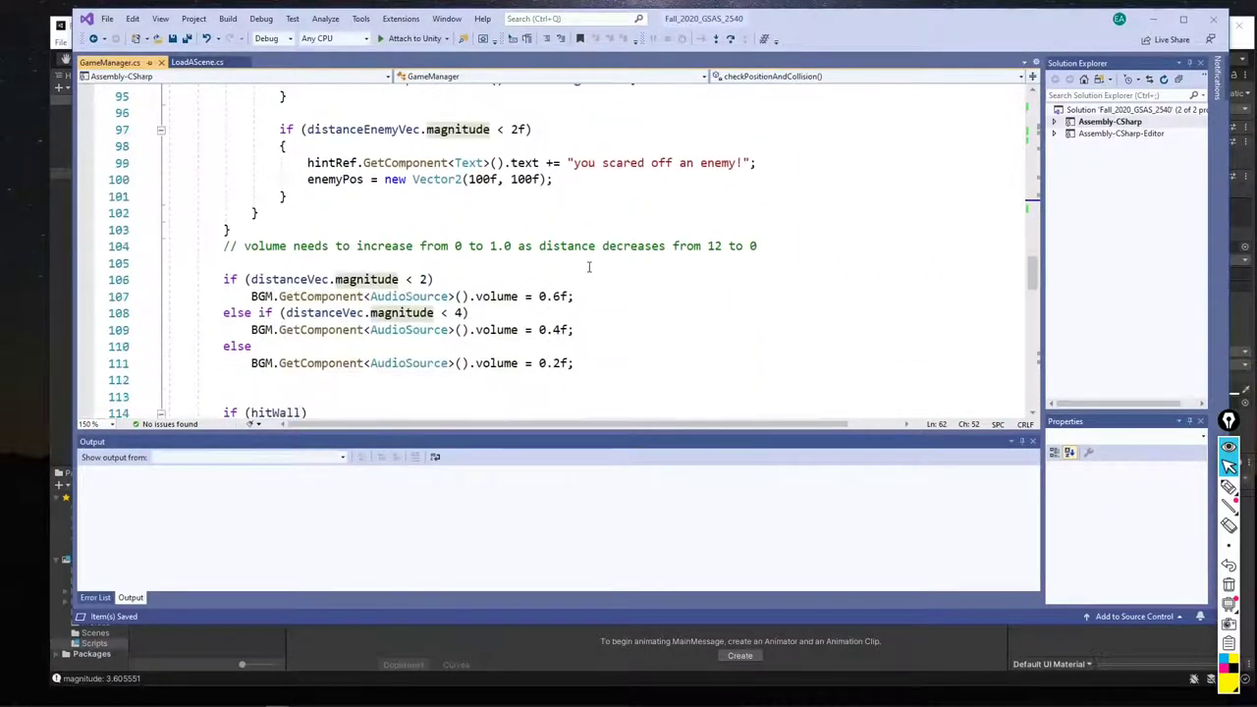
drag(957, 296, 267, 263)
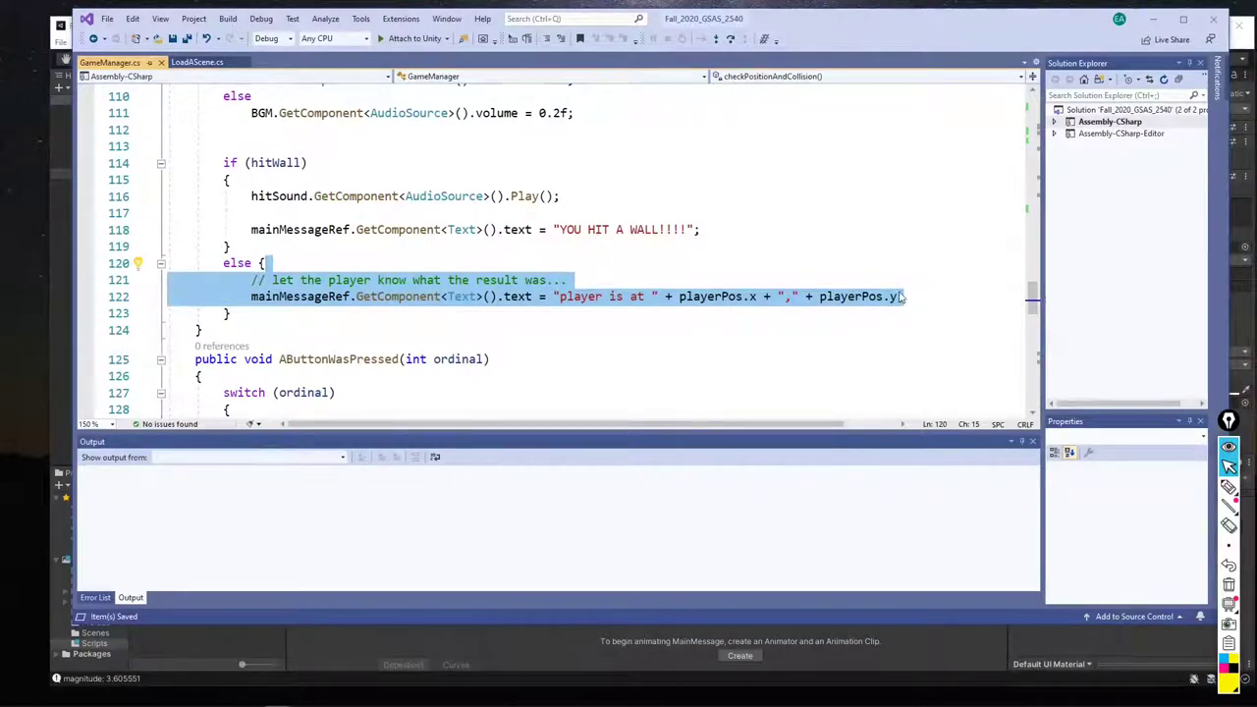
drag(930, 296, 921, 285)
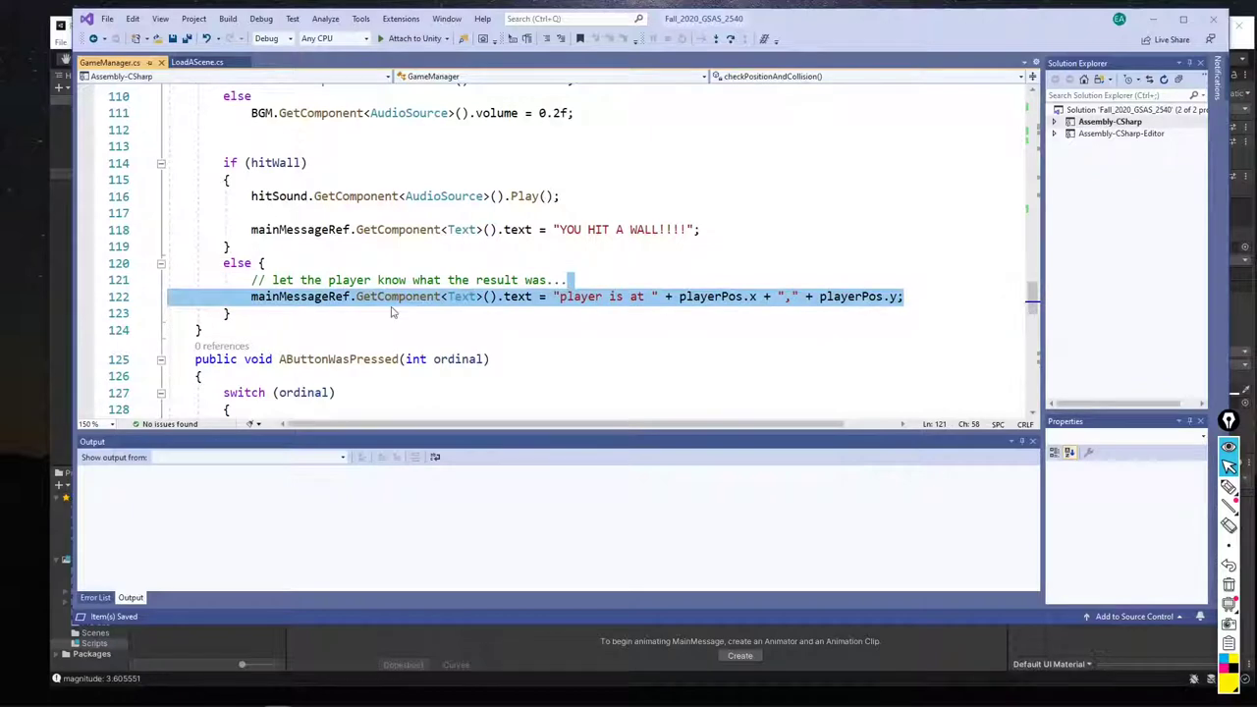
click(250, 296)
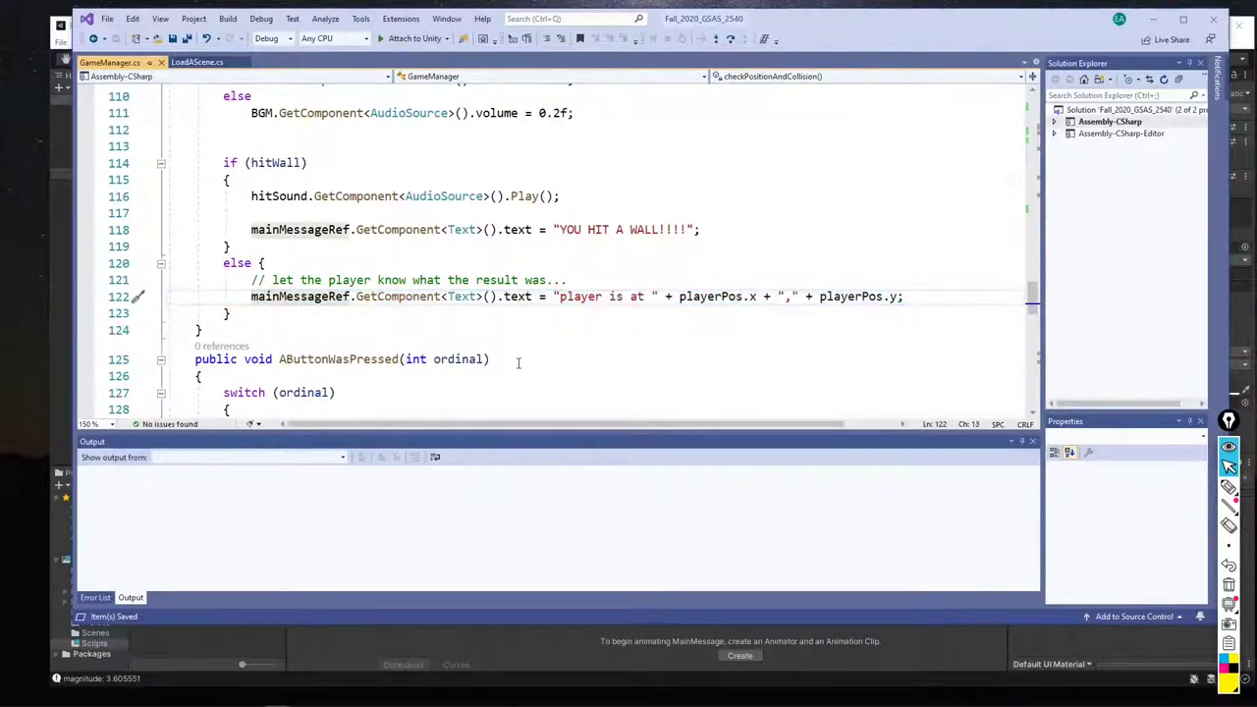
text(//)
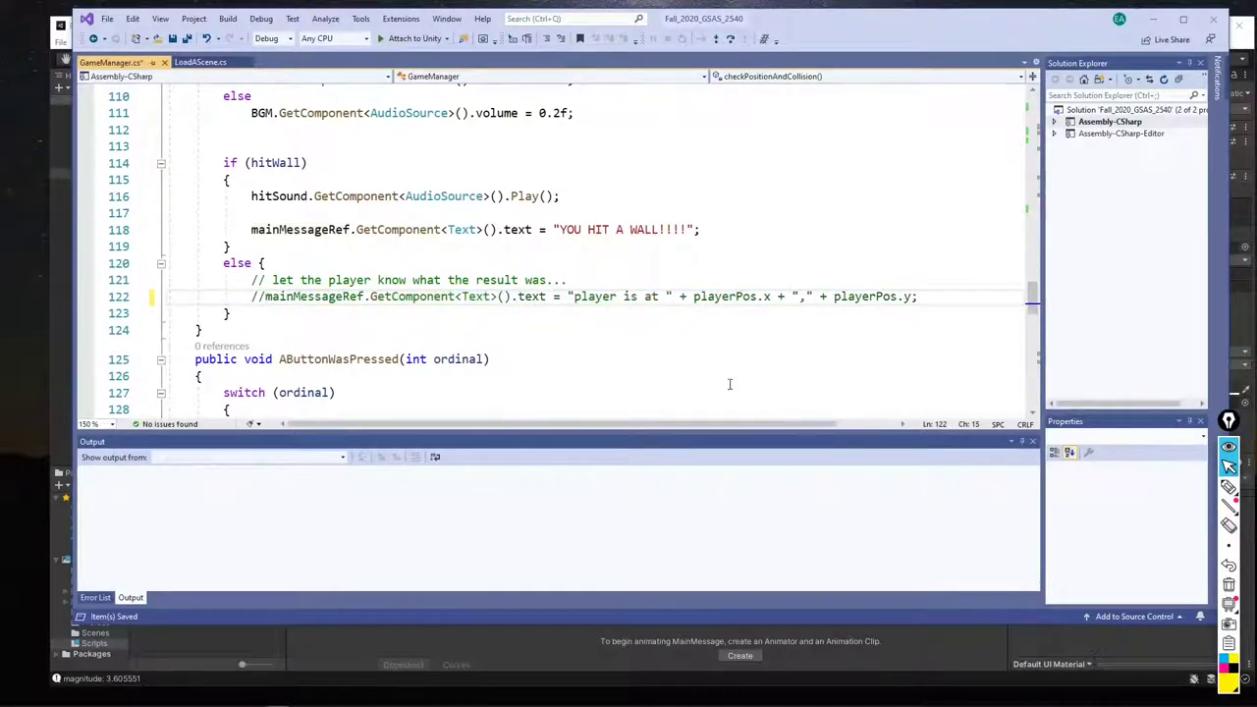
Copy the commented-out "player is at" statement as active code onto a new line below and select its message expression
drag(266, 297, 917, 296)
key(ctrl+c)
click(933, 298)
key(Return)
key(ctrl+v)
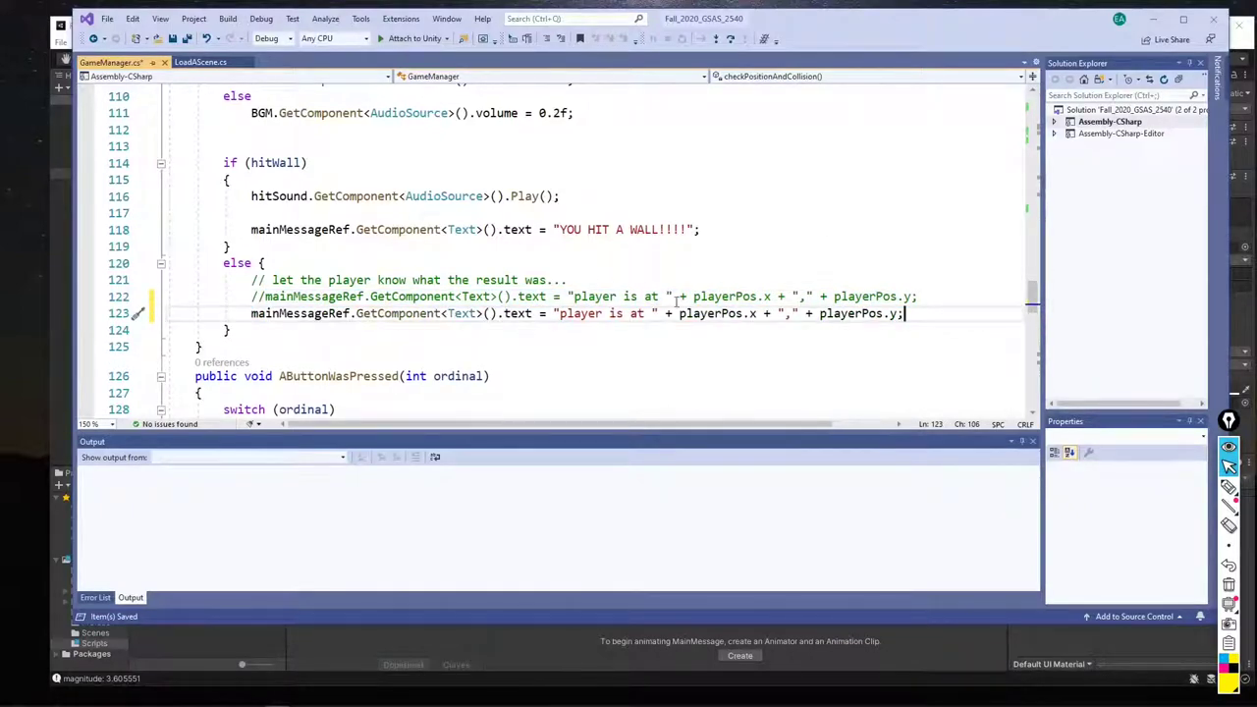
drag(560, 314, 897, 313)
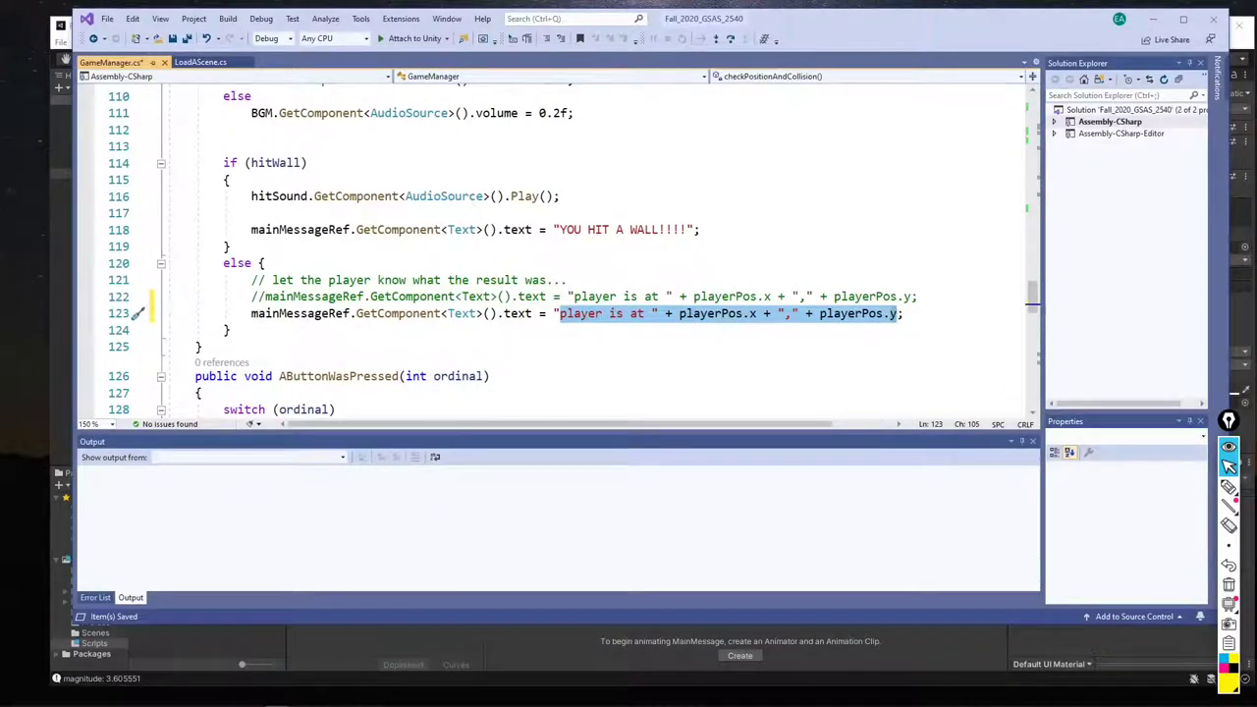
Switch to the Adventure Room project slides in Chrome, search the requirements for "wal" and return to Visual Studio
mouse_move(236, 701)
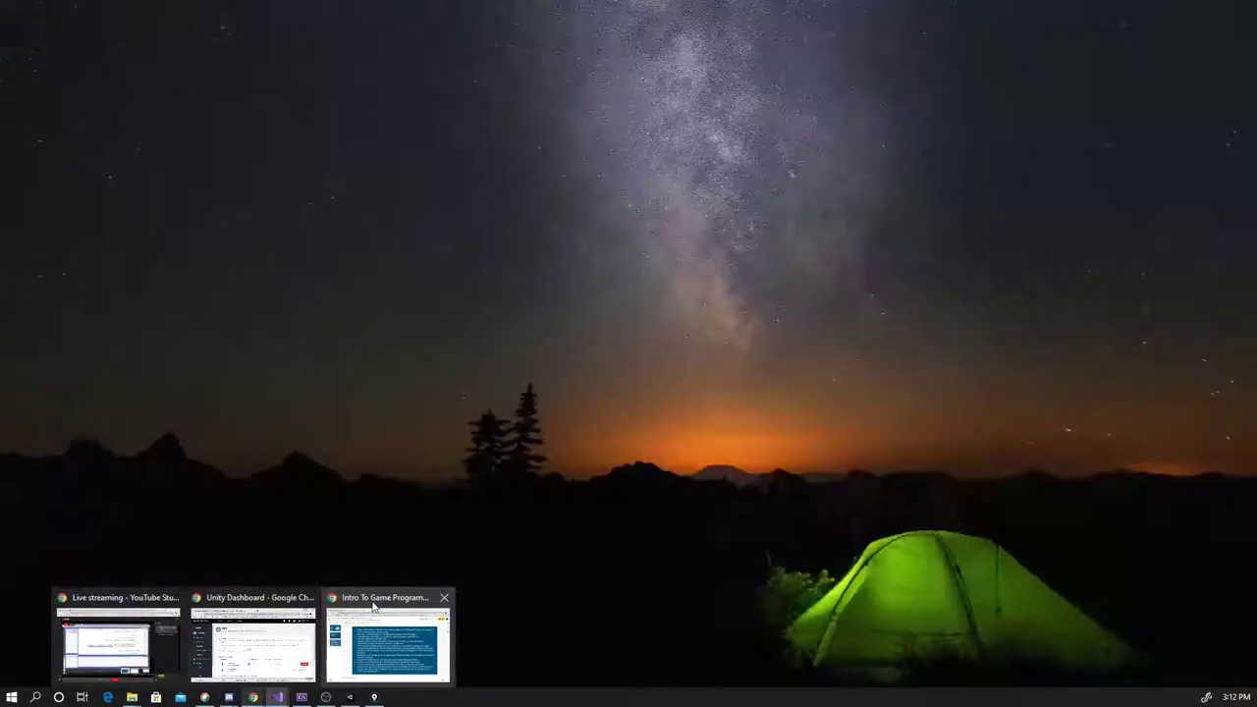
click(367, 594)
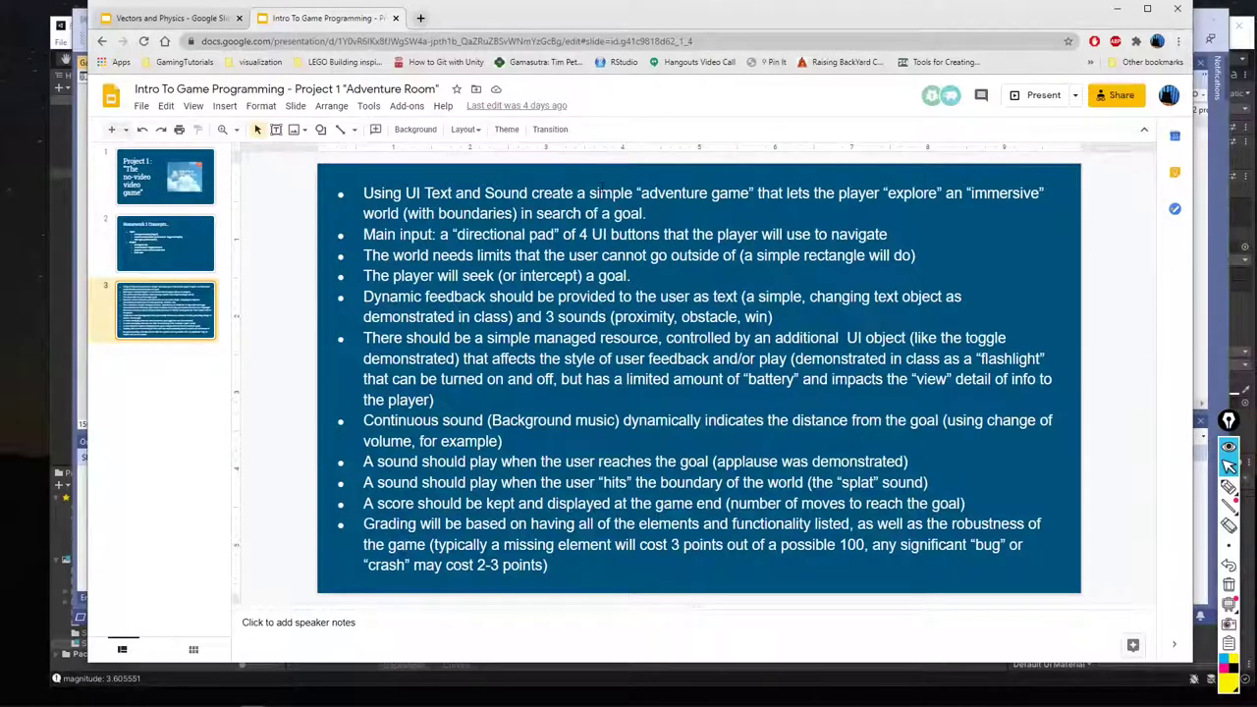
click(598, 192)
key(ctrl+f)
text(wal)
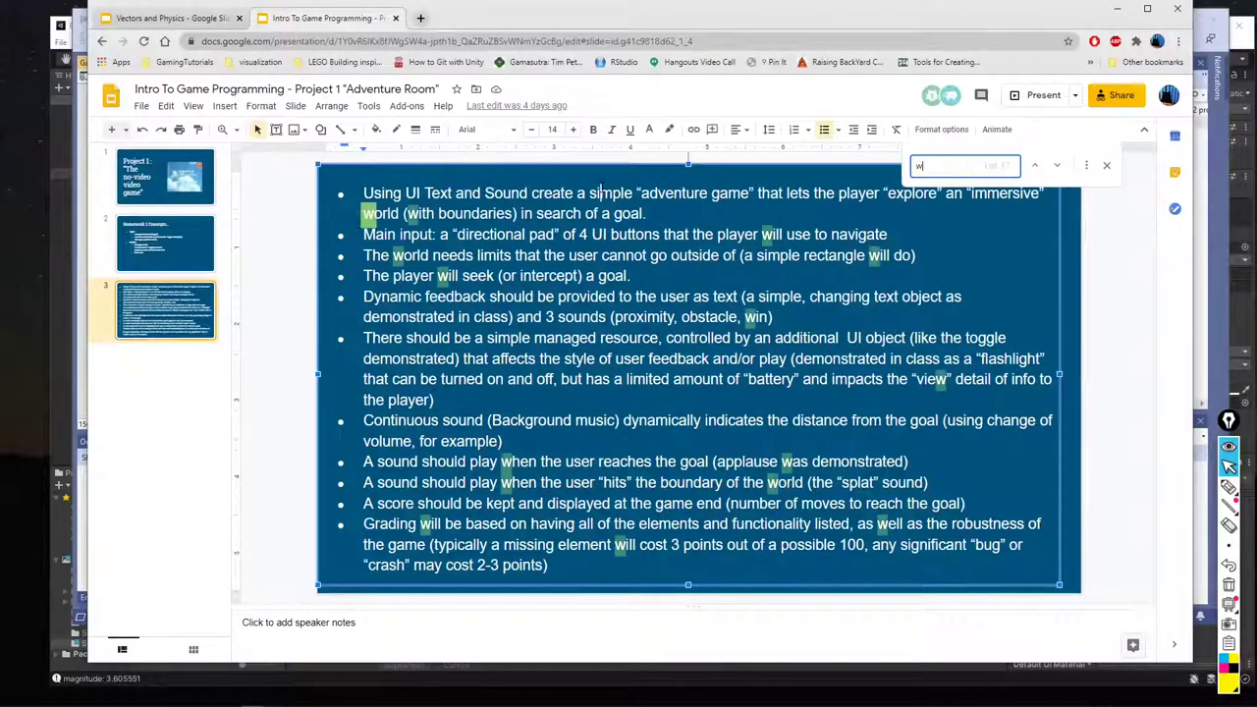
key(Escape)
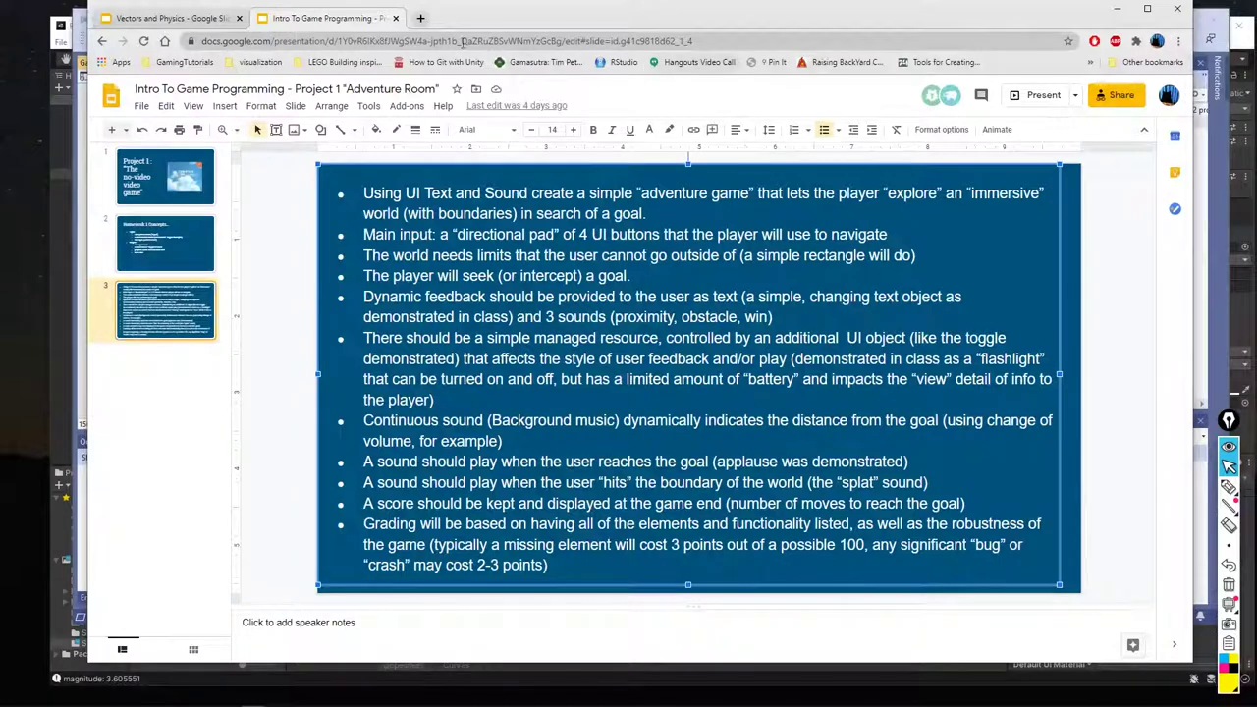
double_click(632, 14)
click(827, 32)
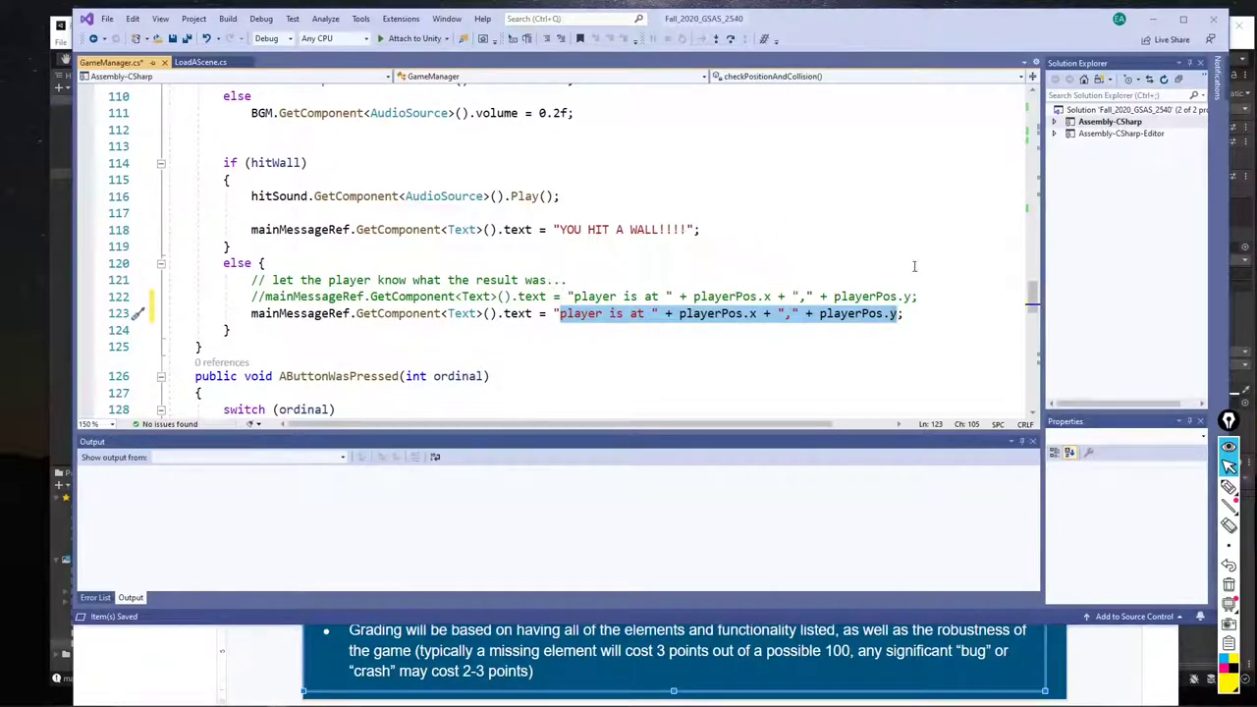
Add a blank line and start an if statement above the active "player is at" message statement
click(940, 299)
key(Return)
key(Return)
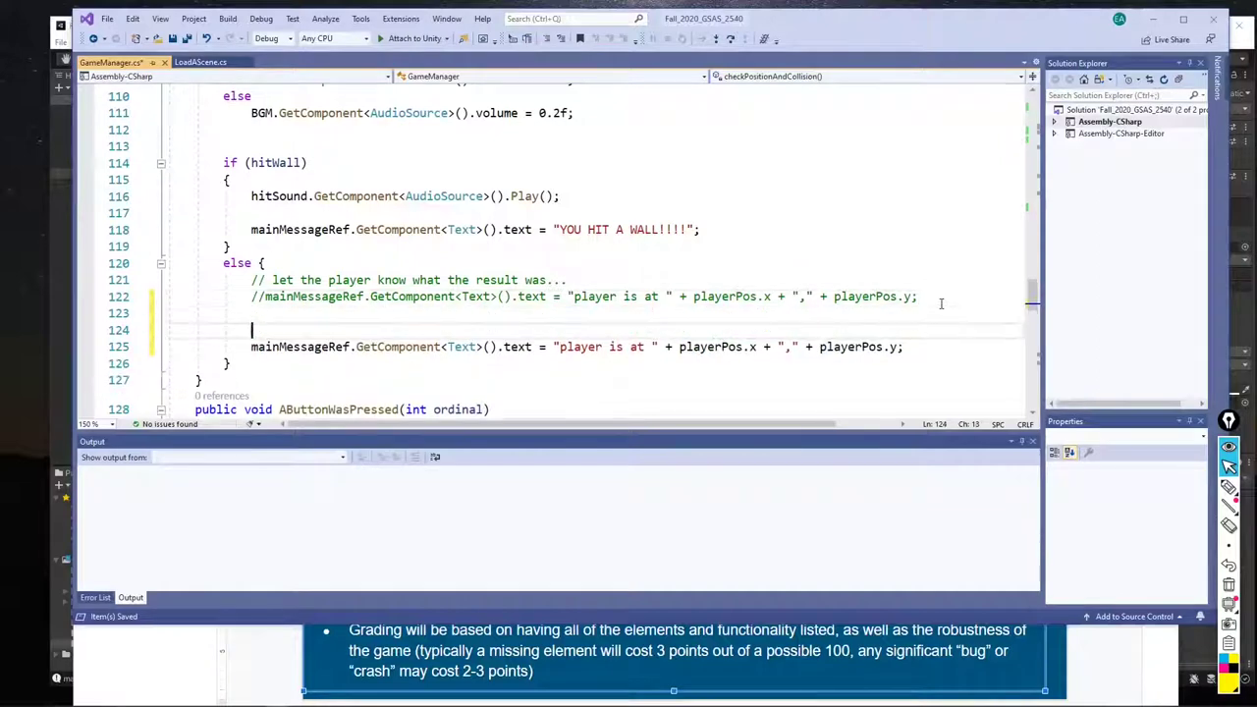
text(if ()
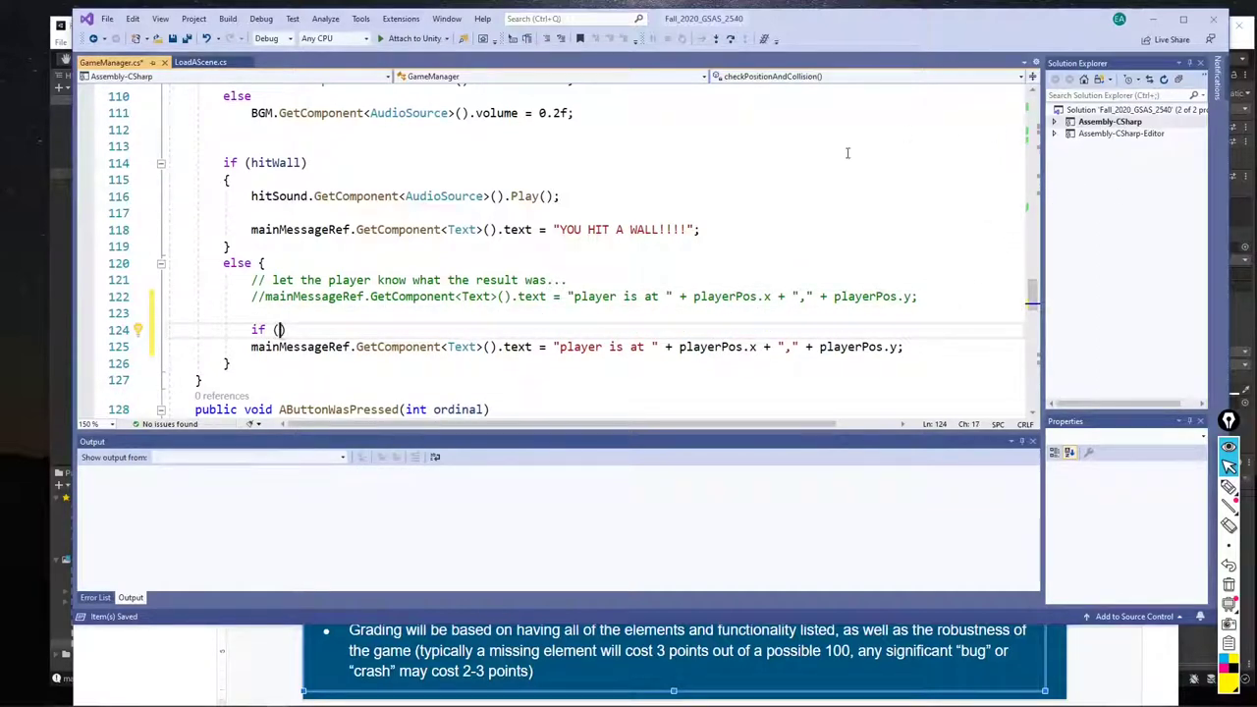
Check the distance expression used in the volume code and enter distanceVec.magnitude in the new if condition of the else branch
scroll(723, 237, up, 6)
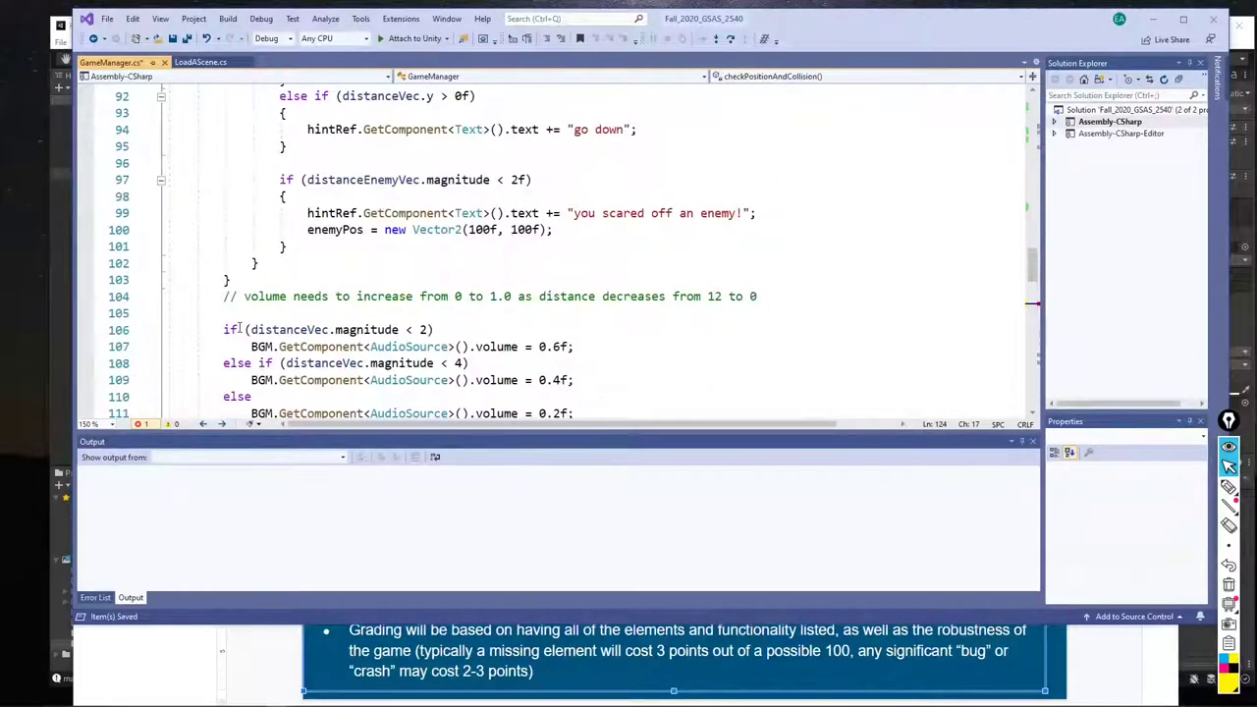
drag(251, 330, 398, 331)
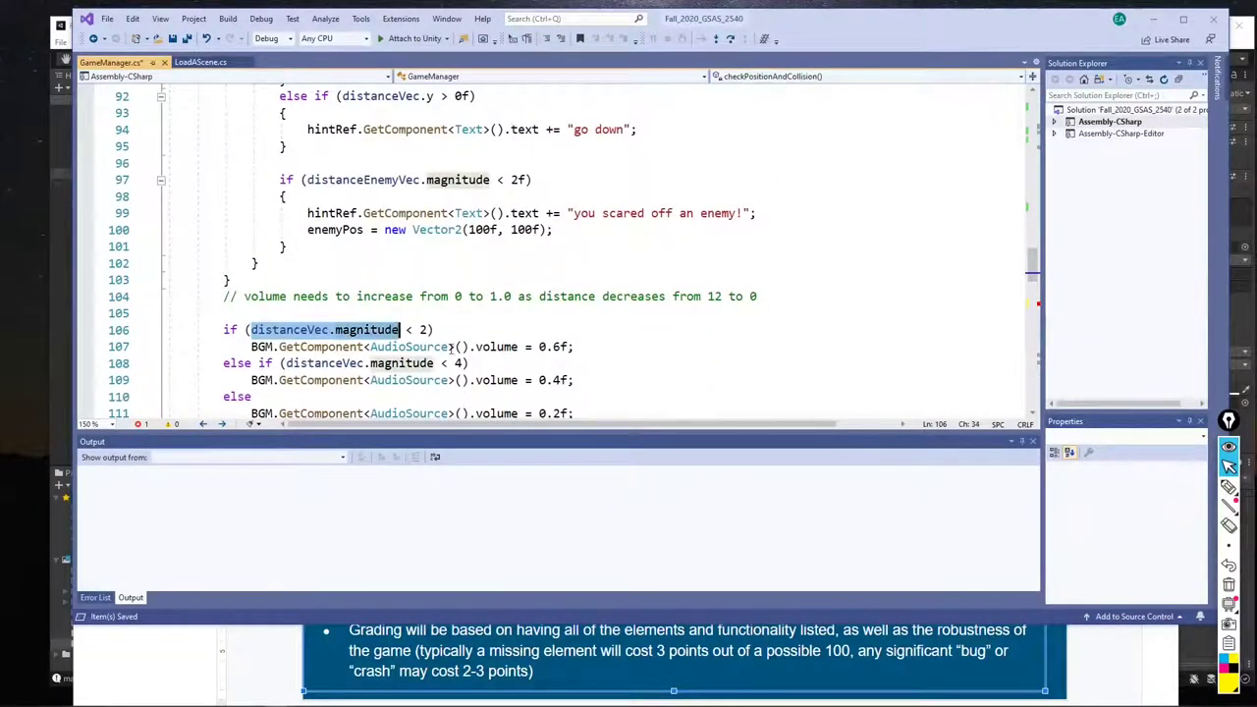
scroll(568, 360, down, 3)
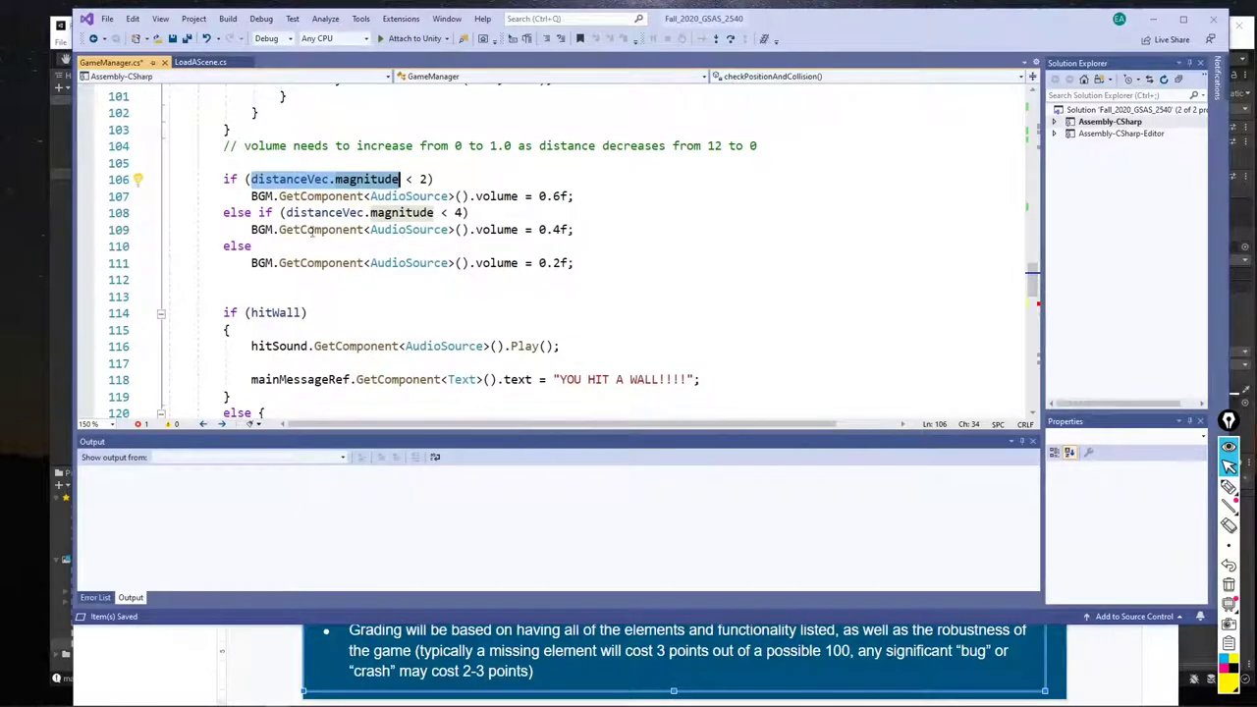
scroll(412, 236, down, 2)
scroll(412, 236, up, 2)
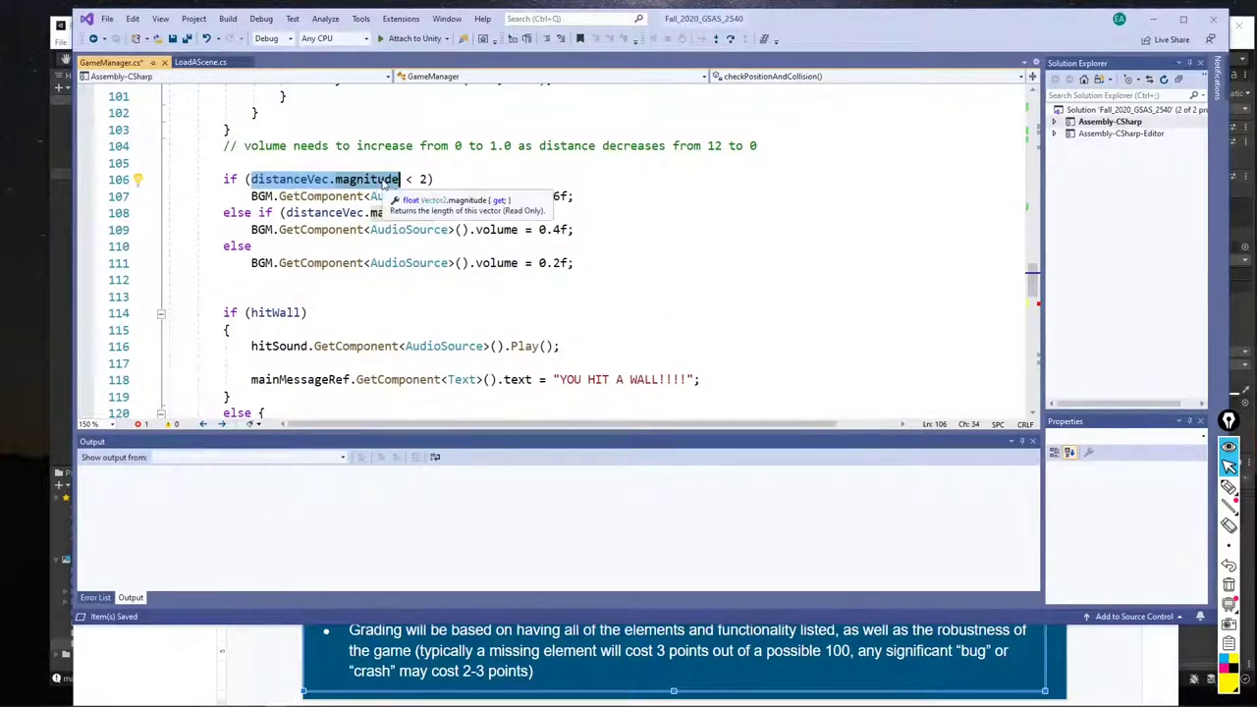
scroll(390, 177, down, 2)
scroll(391, 177, down, 2)
click(280, 279)
text(dist)
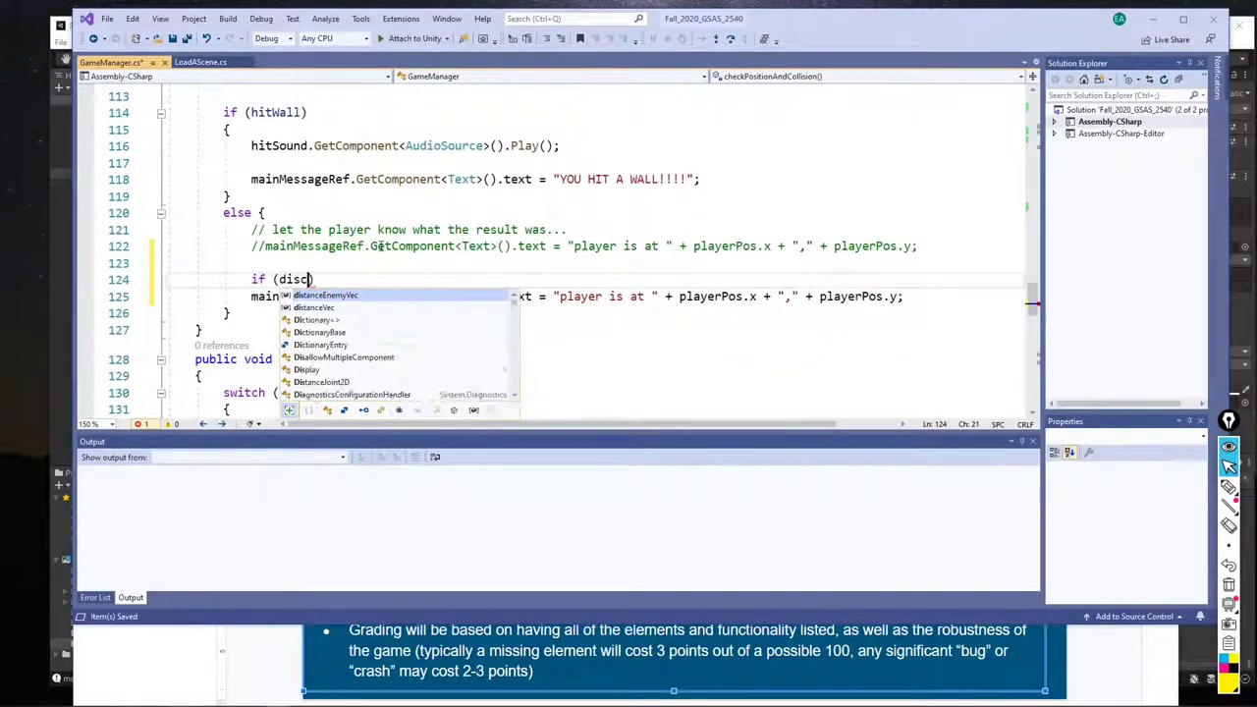
scroll(380, 247, up, 6)
scroll(357, 279, down, 8)
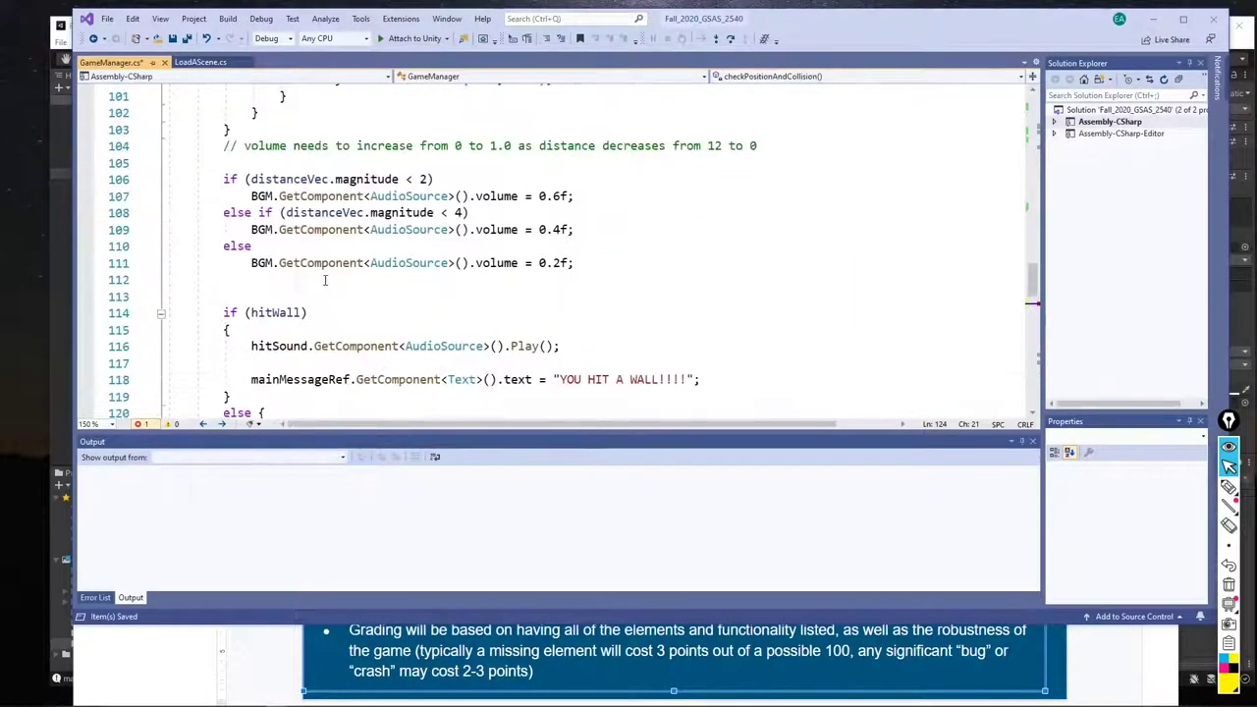
key(BackSpace)
text(ta)
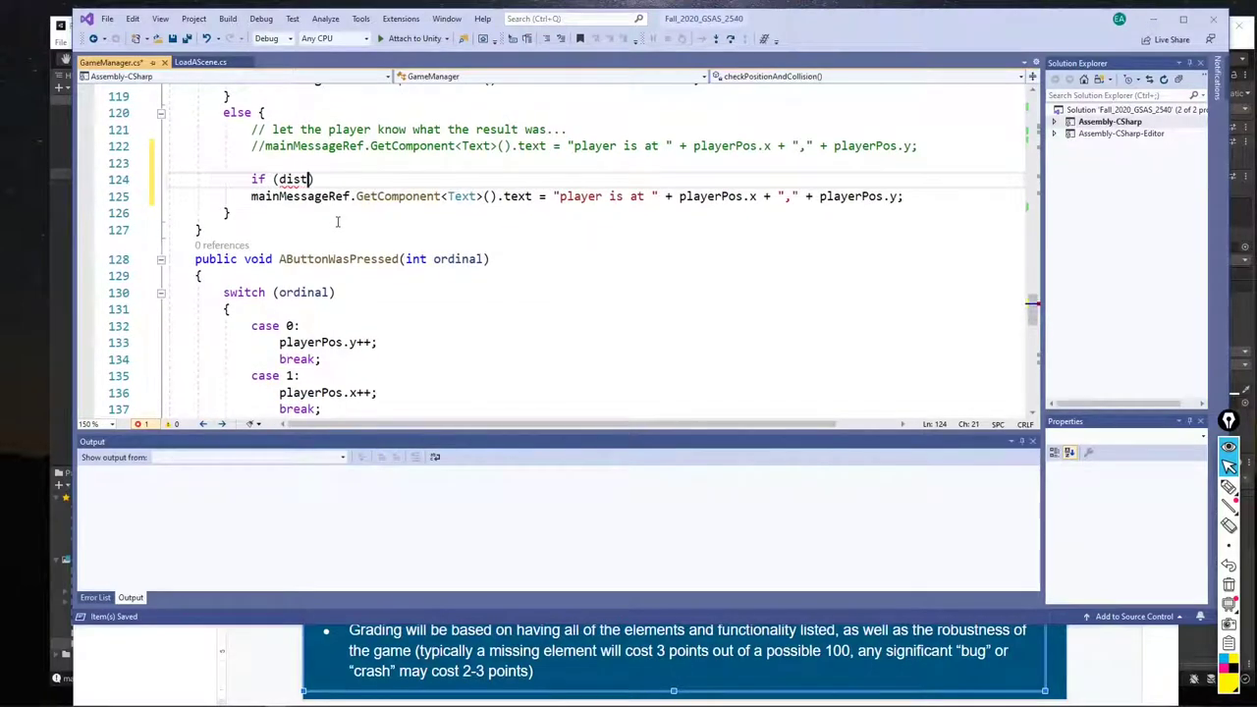
text(nc)
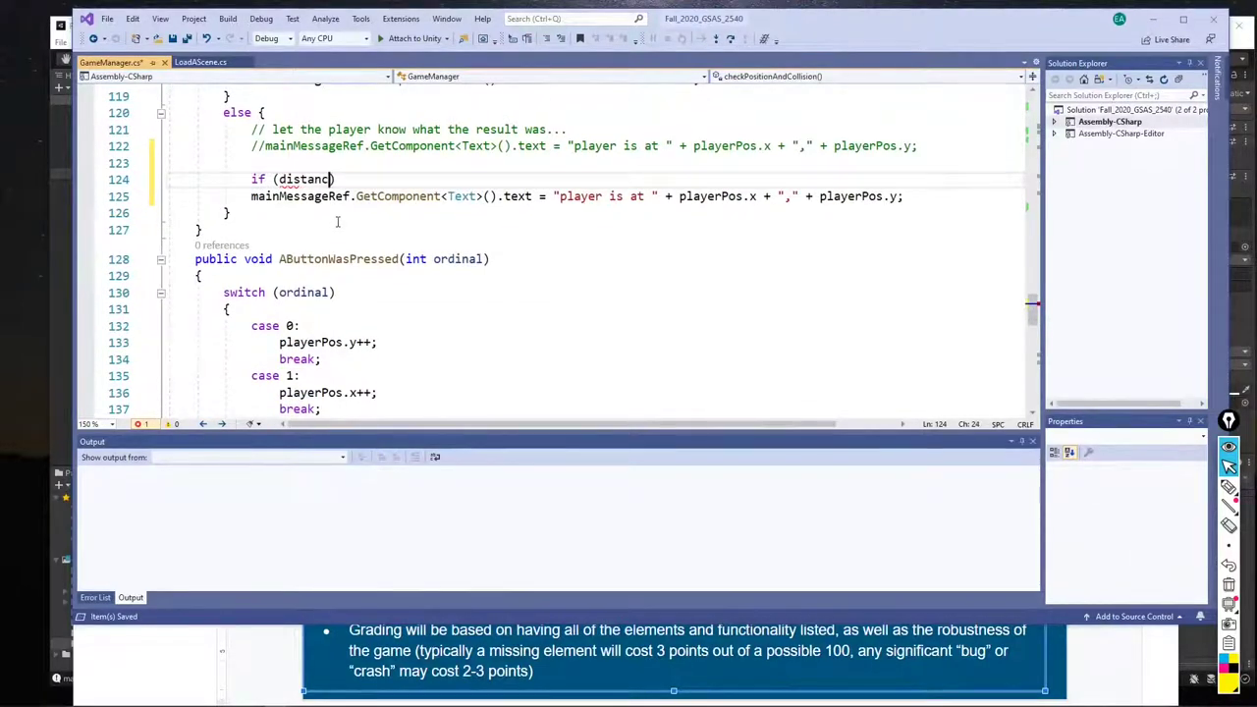
text(eVec)
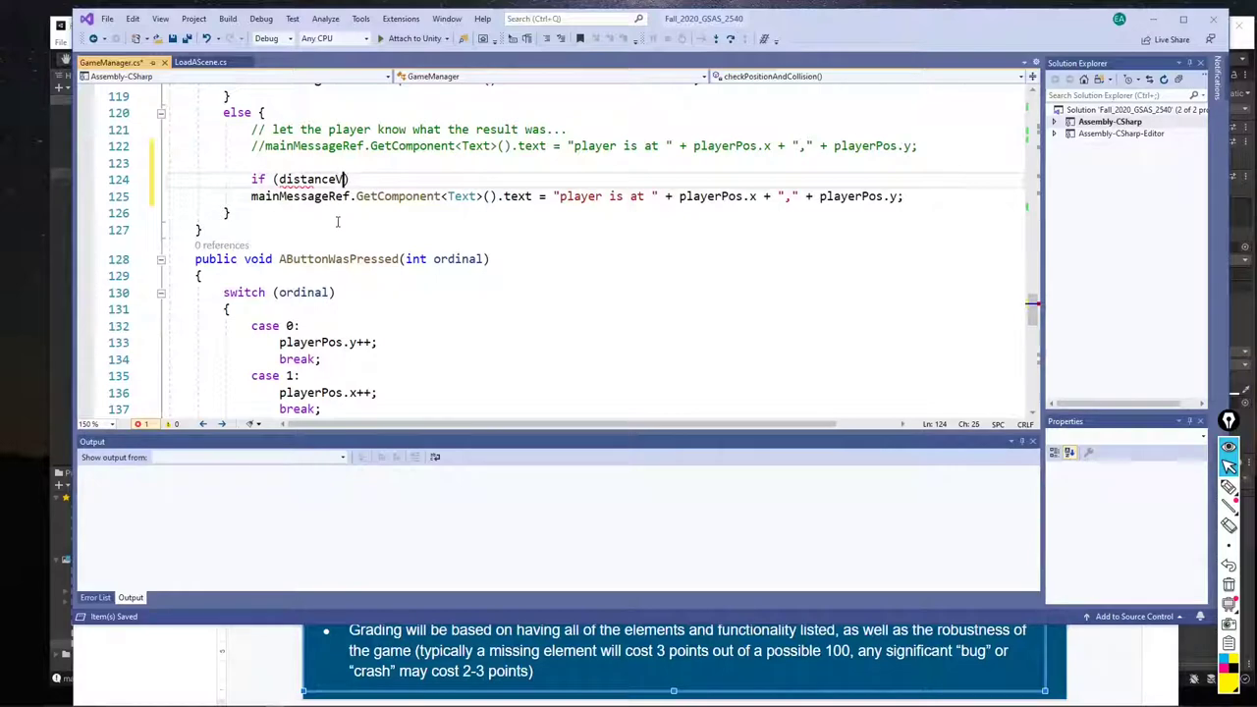
text(.magnitude)
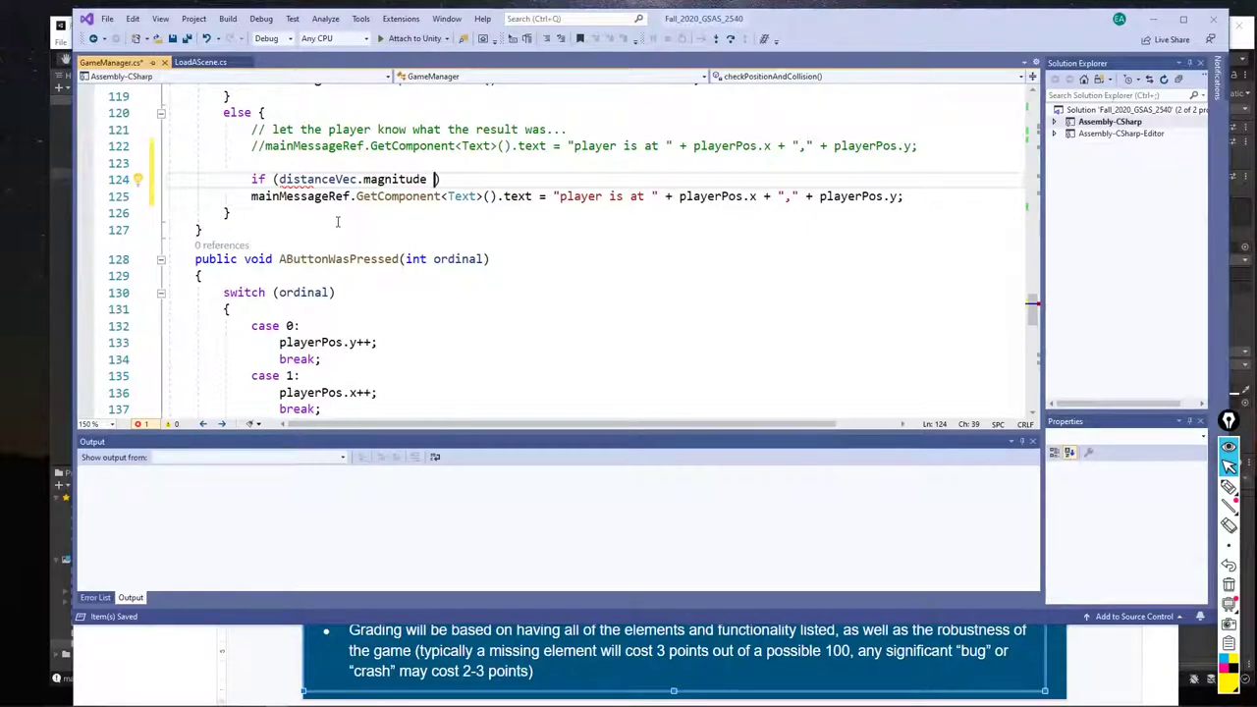
Complete the if condition so that distanceVec.magnitude is compared as greater than lastMagnitude
text( > )
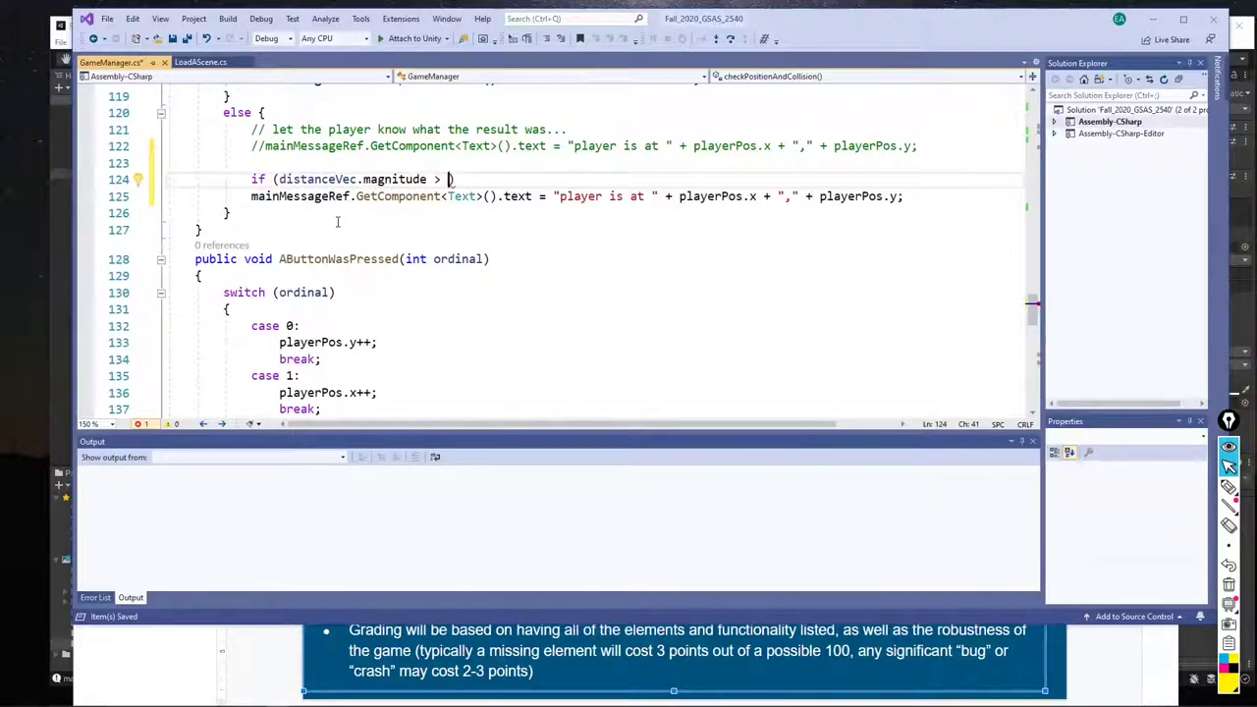
text(last)
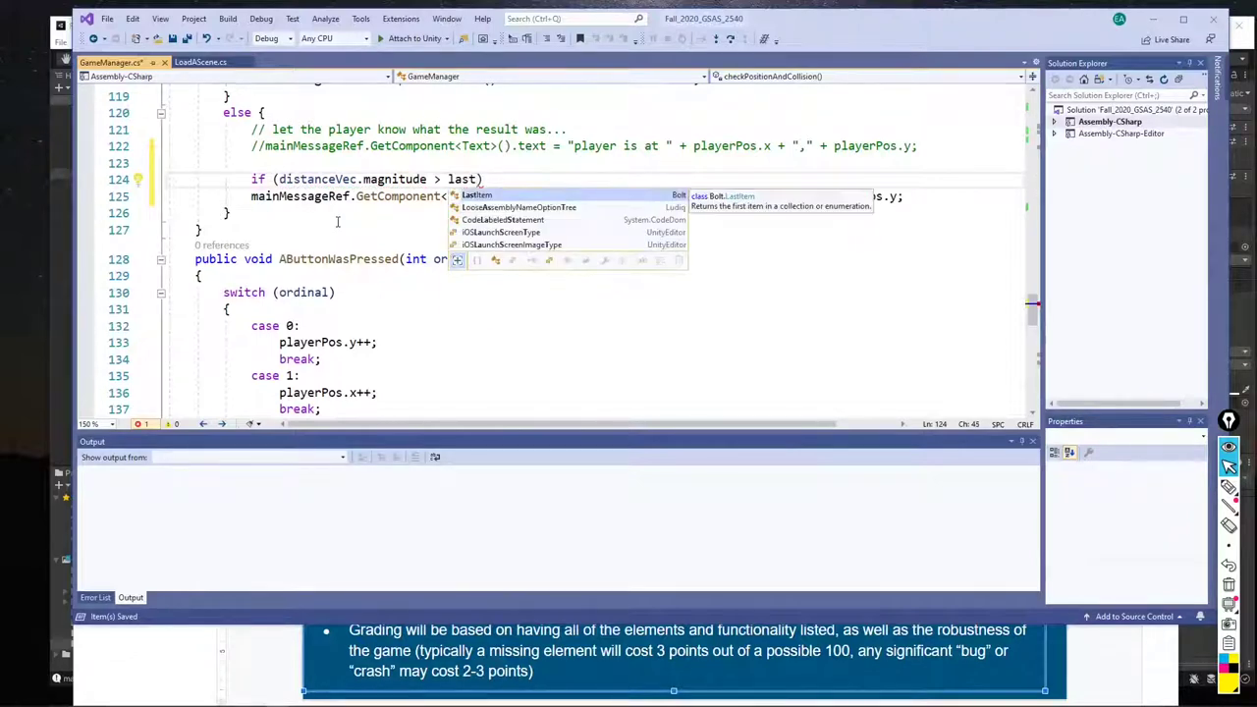
text(Di)
key(BackSpace)
key(BackSpace)
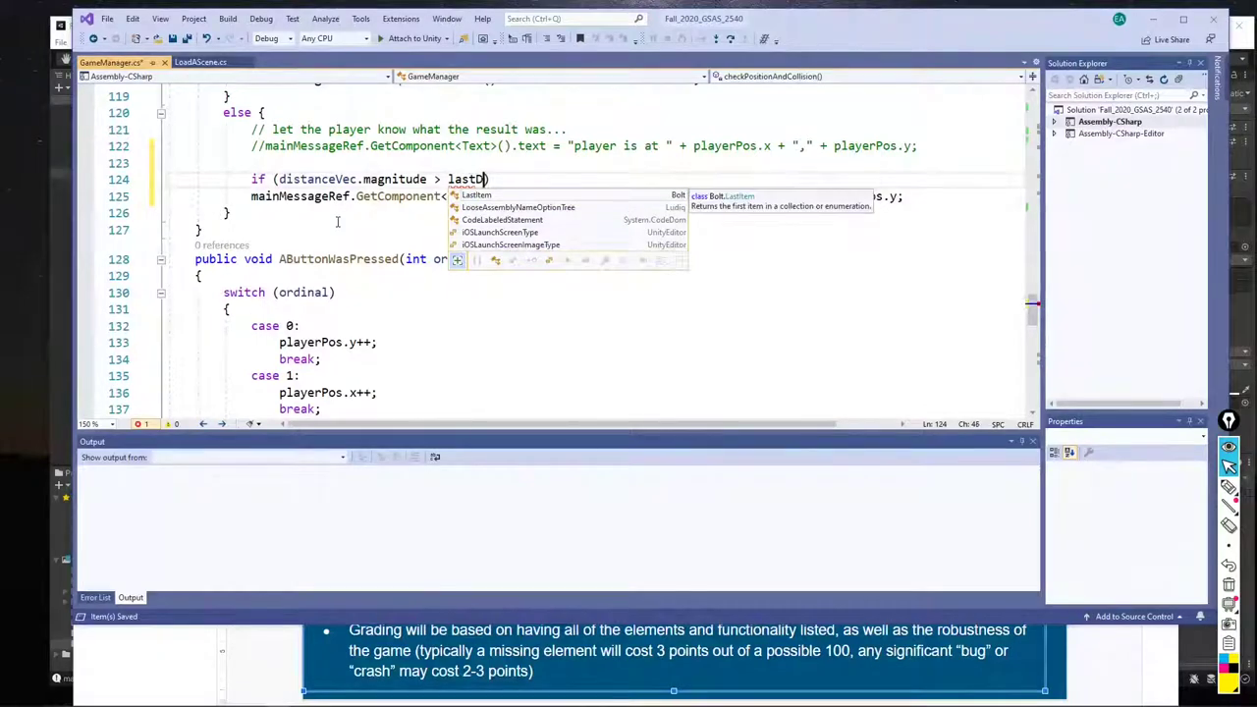
text(Magnit)
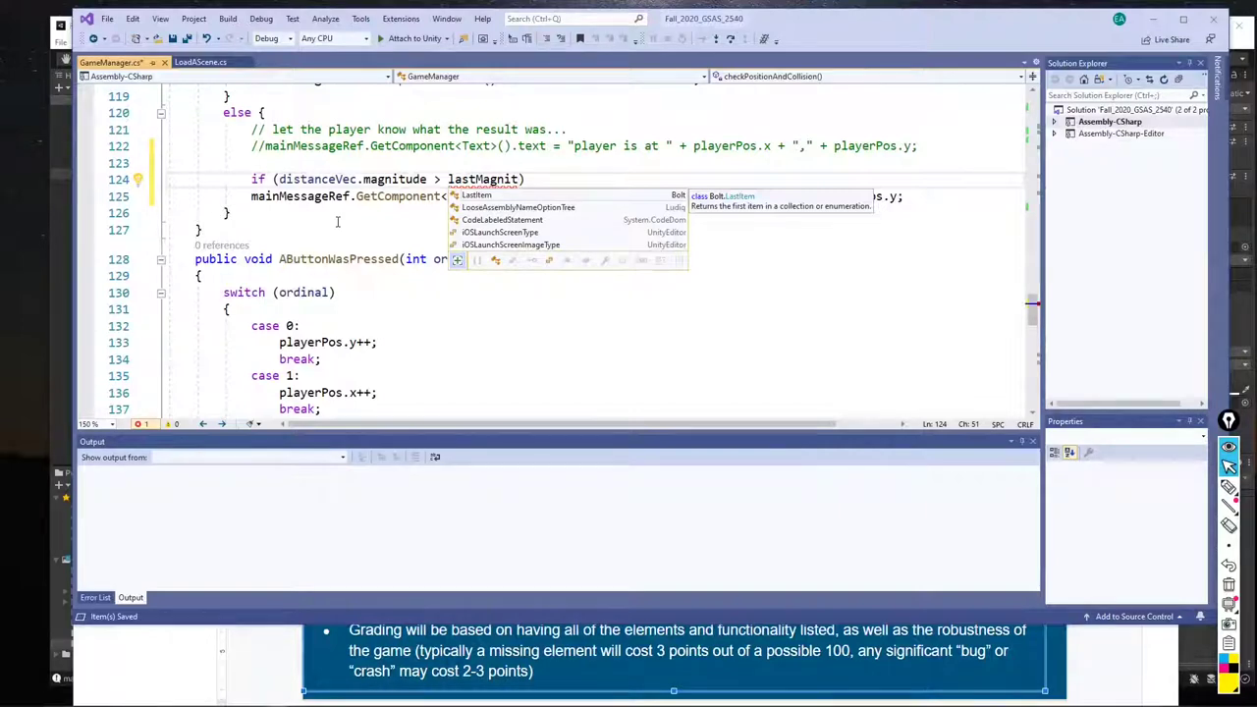
text(ude)
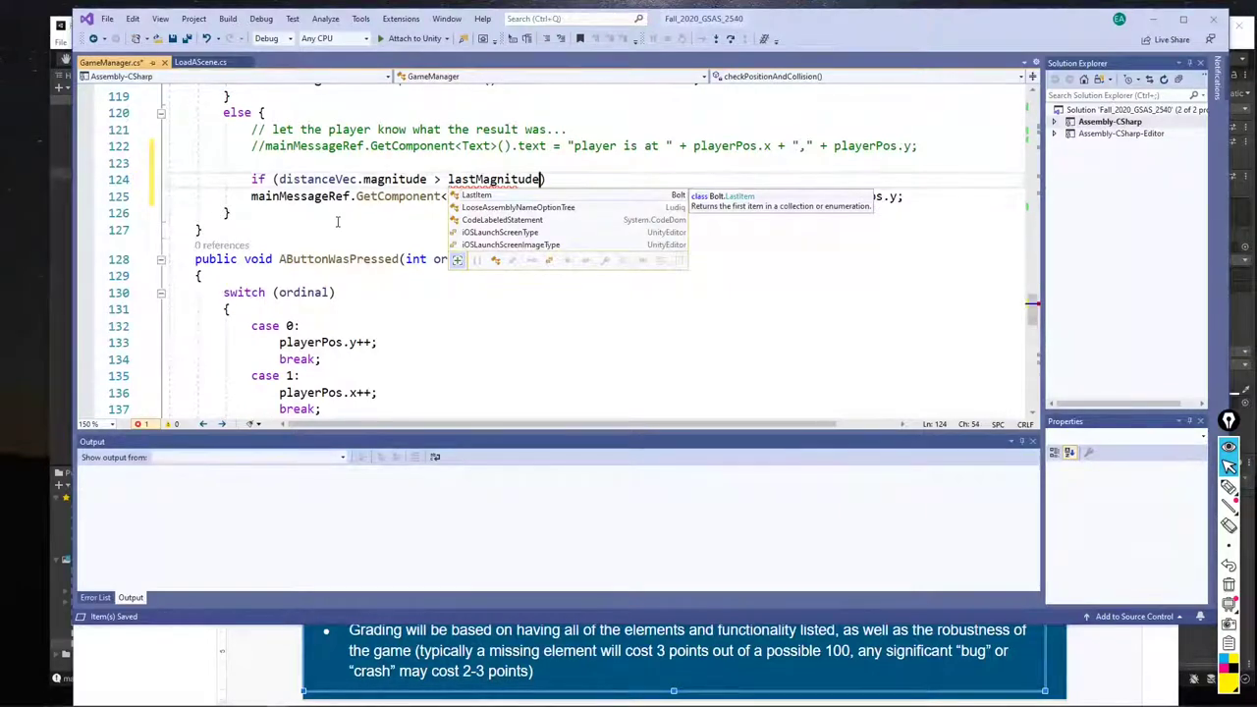
text())
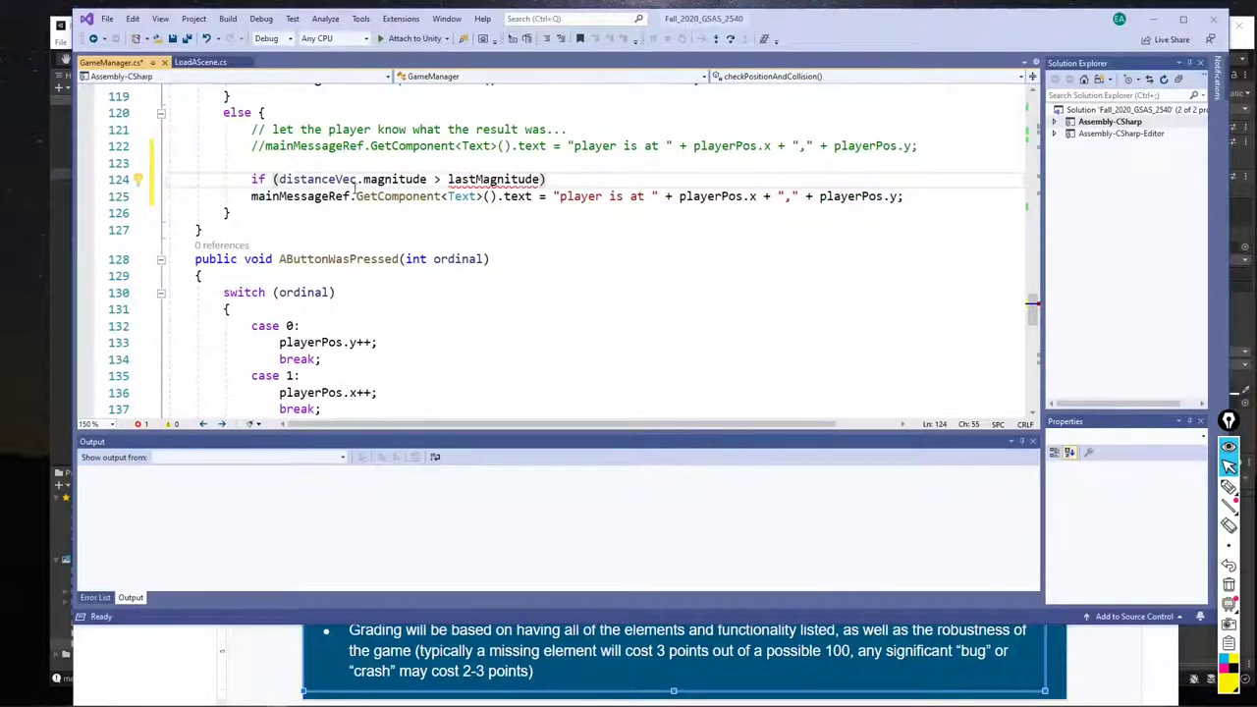
Add an else if (distanceVec.magnitude < lastMagnitude) line below the active message statement, based on a copy of the if line
drag(560, 178, 559, 165)
key(ctrl+c)
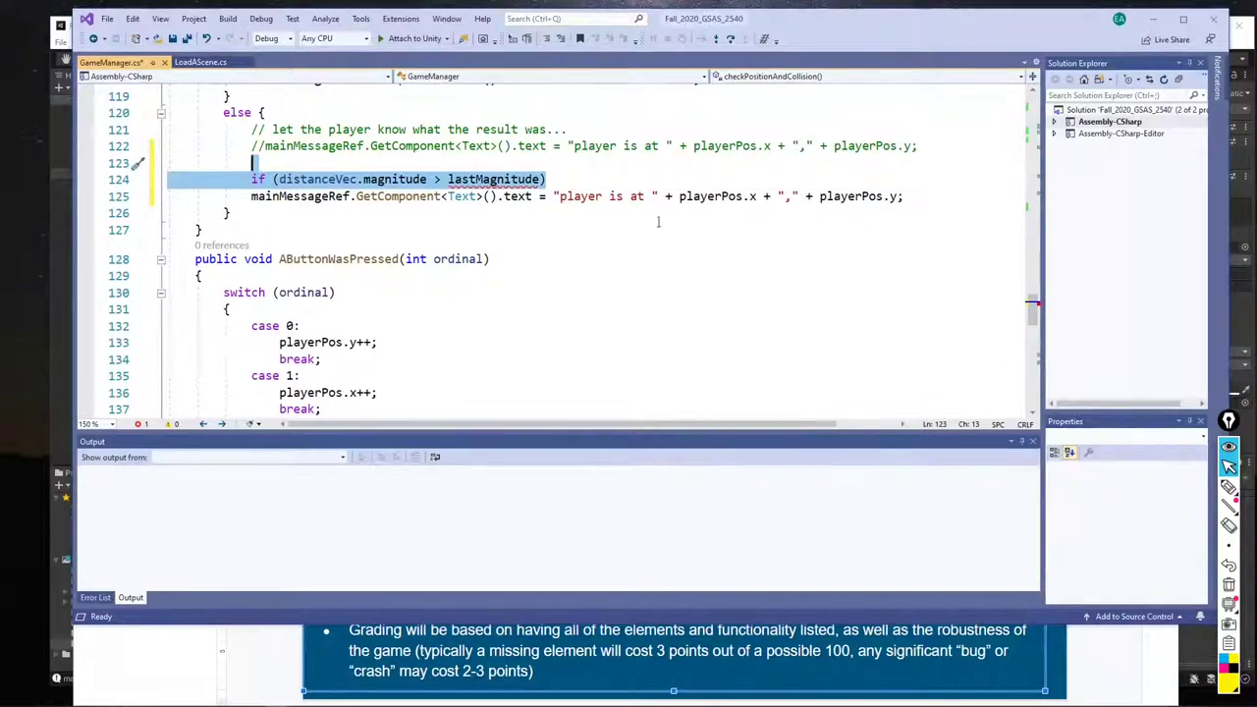
click(930, 198)
key(Return)
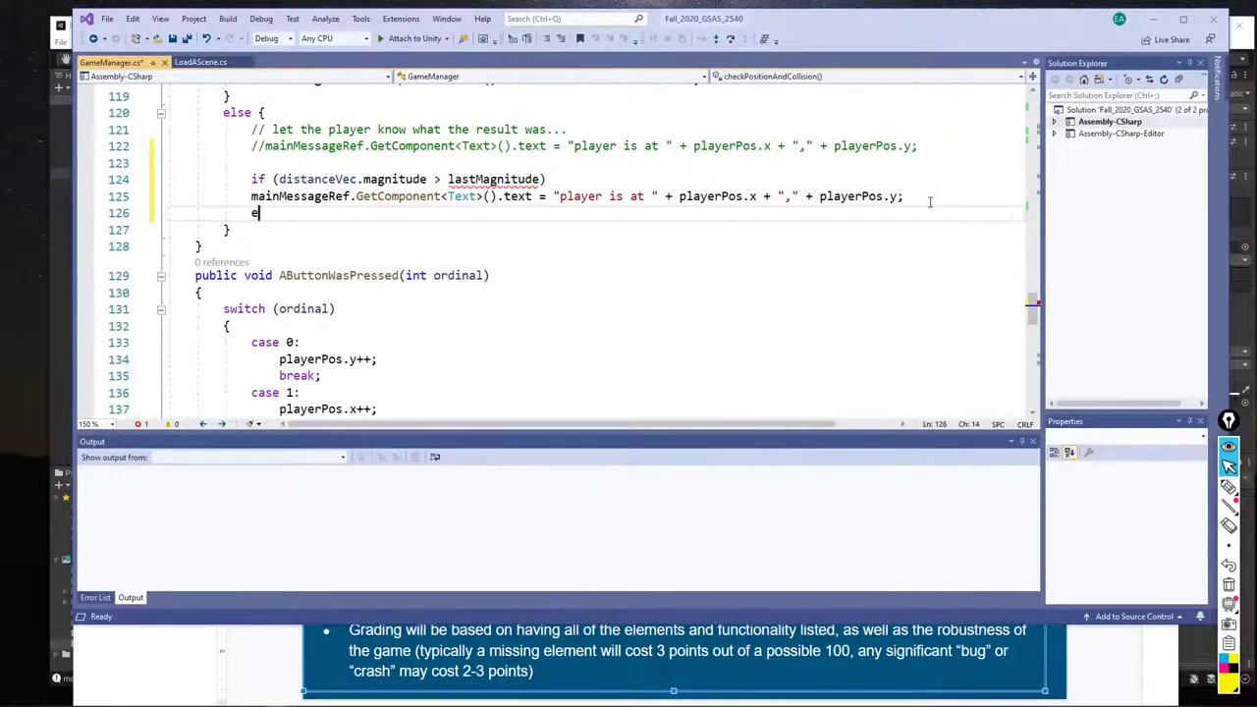
text(else)
key(Return)
key(ctrl+v)
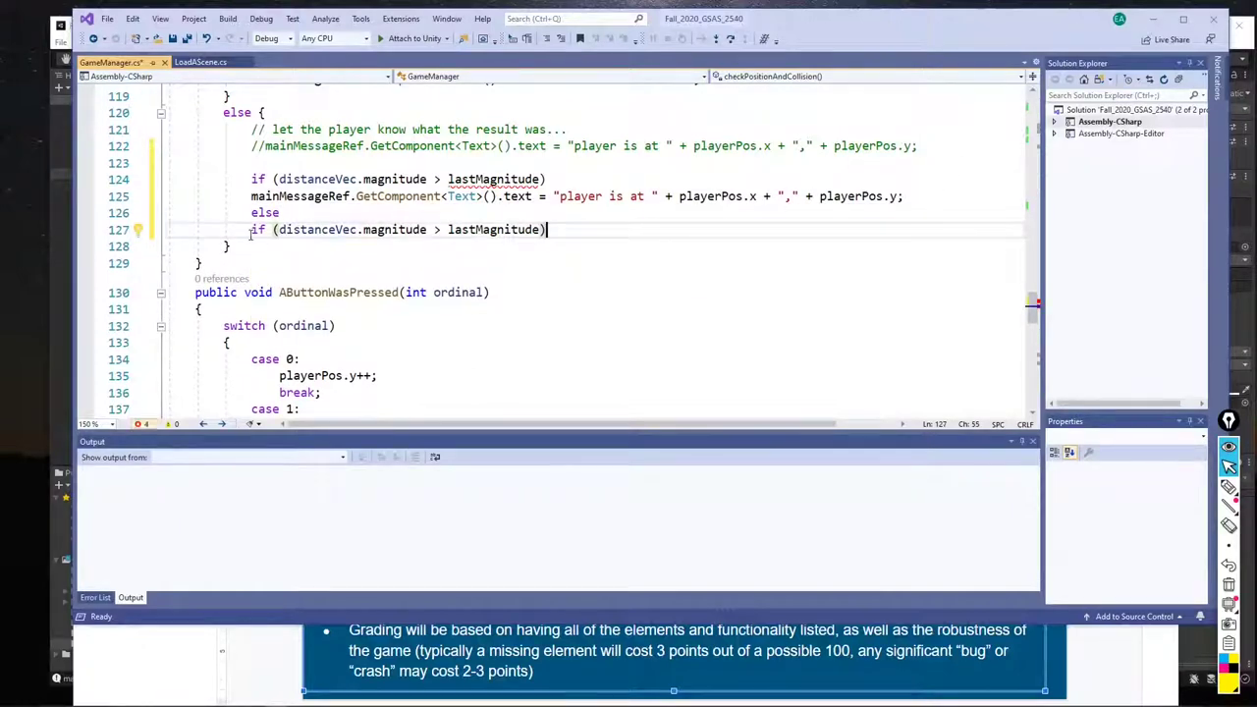
drag(252, 230, 282, 212)
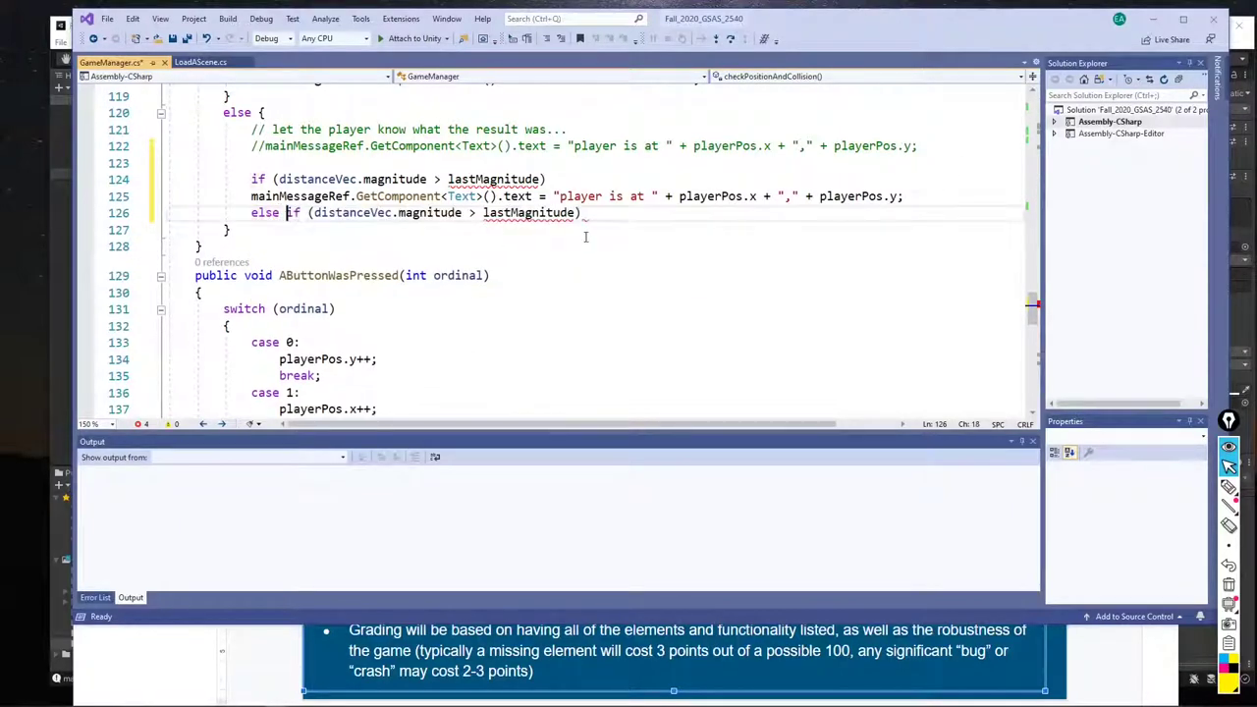
click(469, 212)
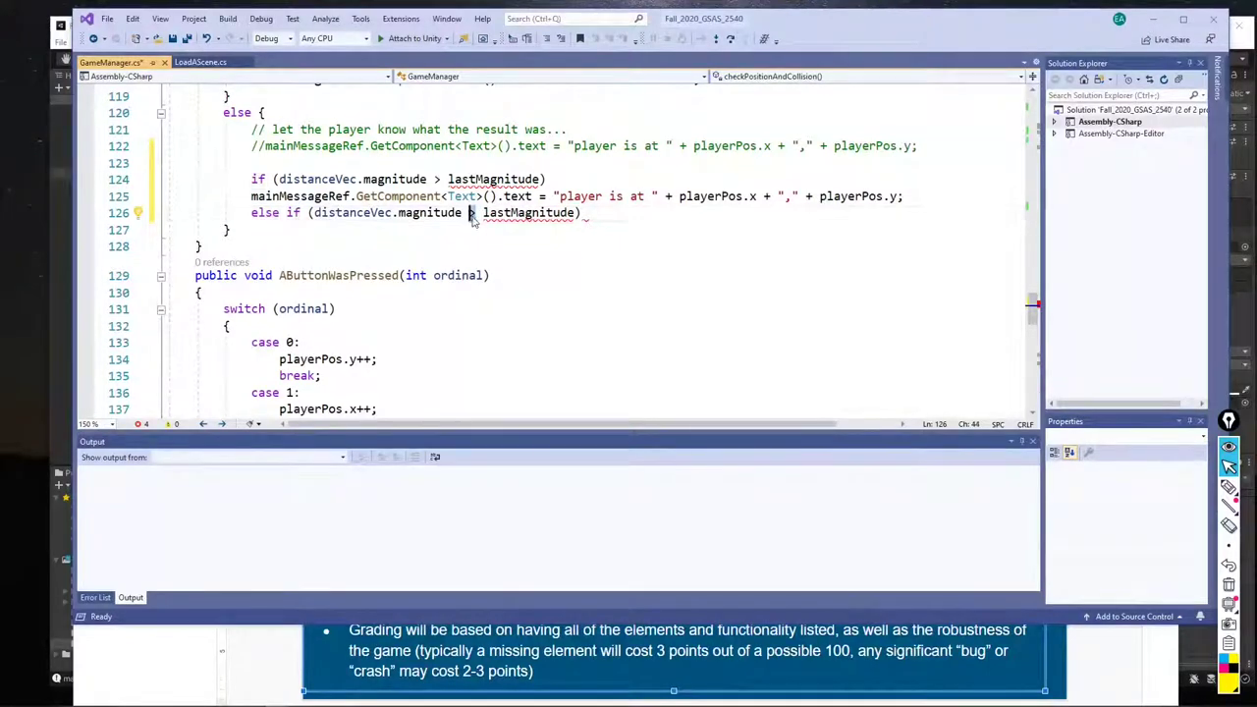
key(Delete)
text(<)
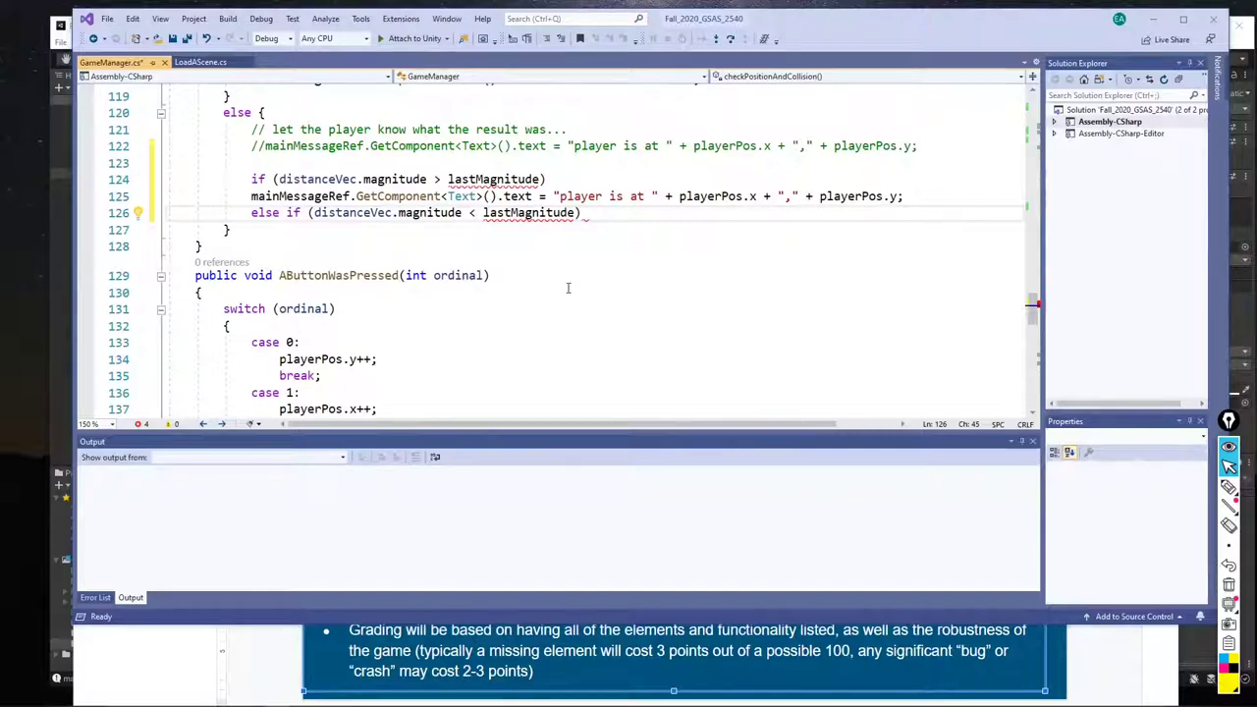
Indent the "player is at" statement under the if and copy it below the else if line
click(614, 213)
click(246, 195)
key(Tab)
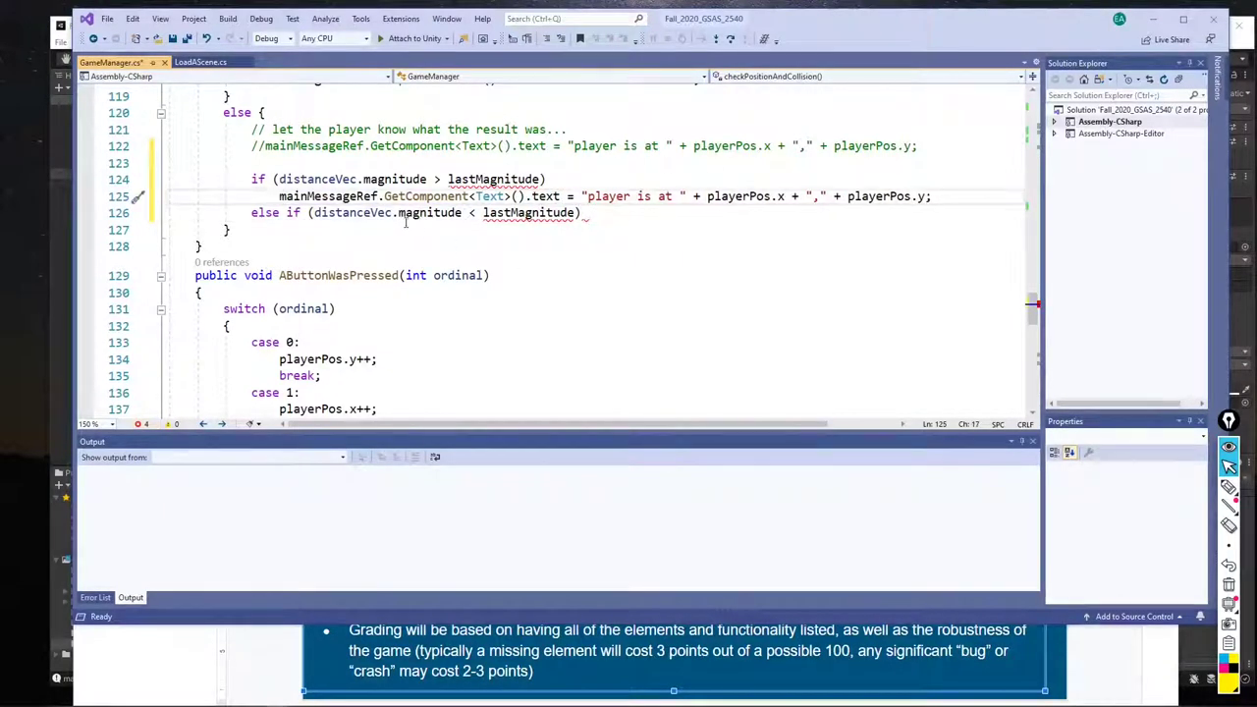
drag(944, 196, 945, 187)
key(ctrl+c)
click(653, 213)
key(ctrl+v)
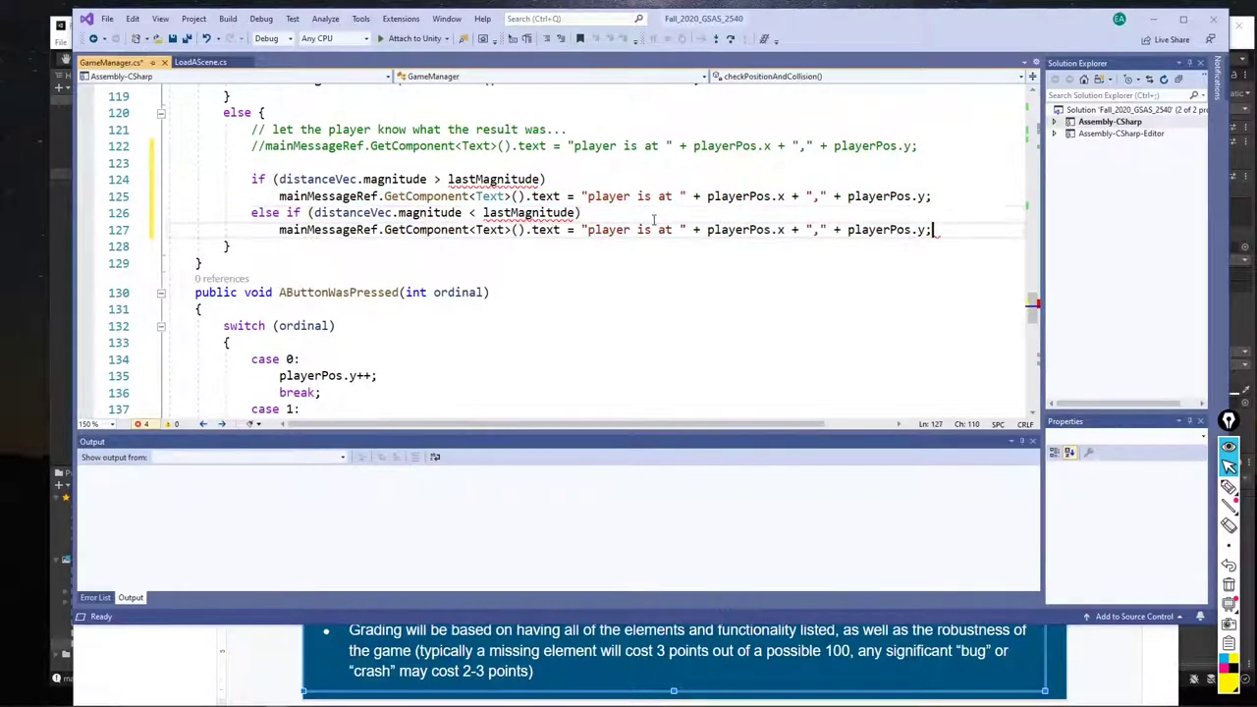
Add a final else branch containing another copy of the "player is at" message statement
key(Return)
text(else)
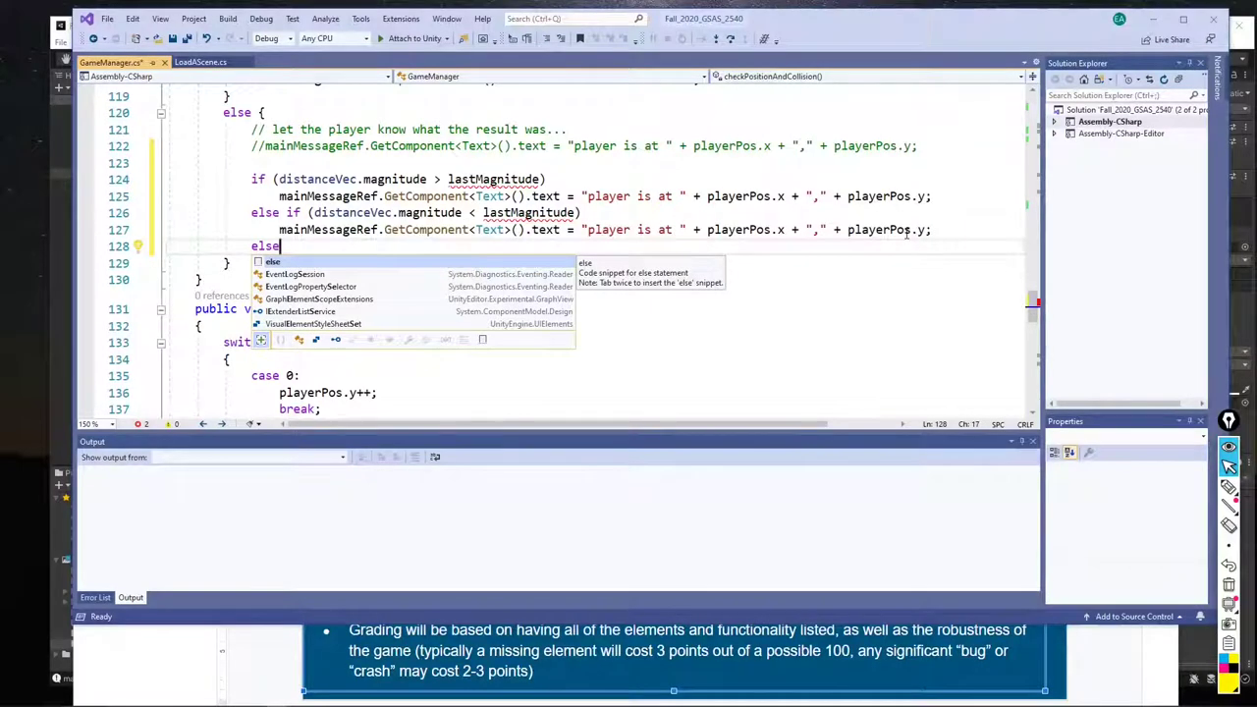
drag(279, 230, 941, 236)
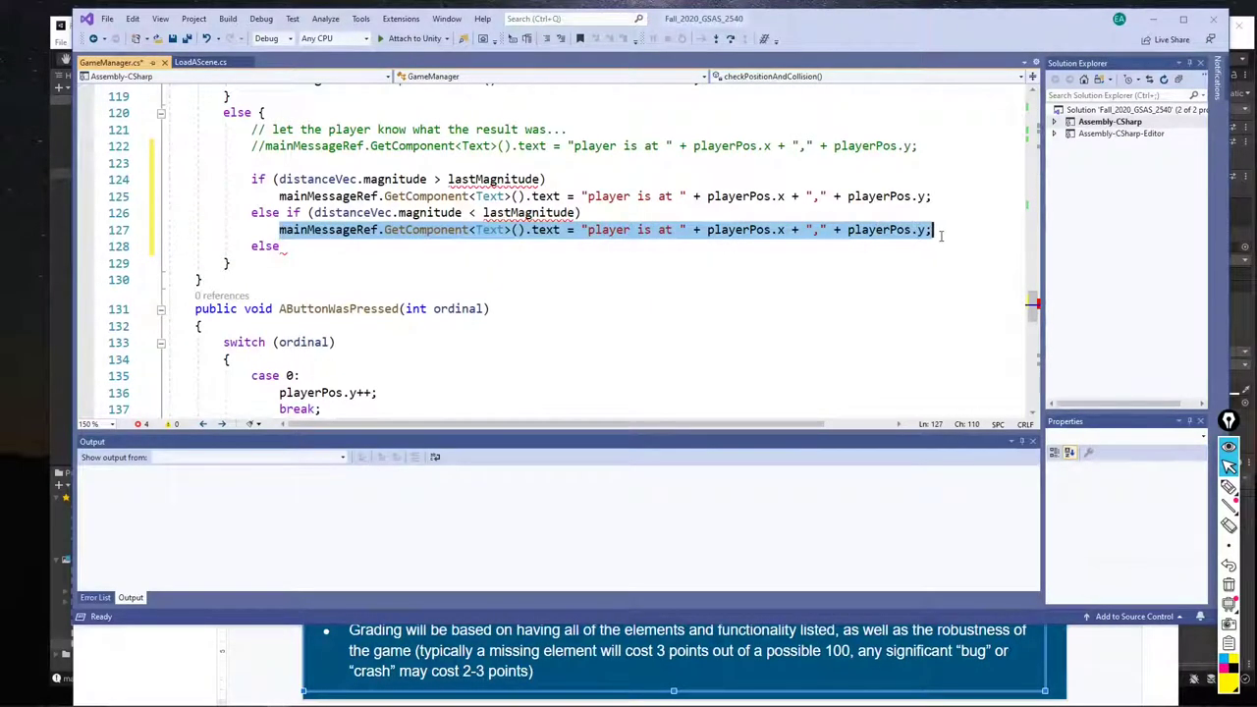
click(316, 250)
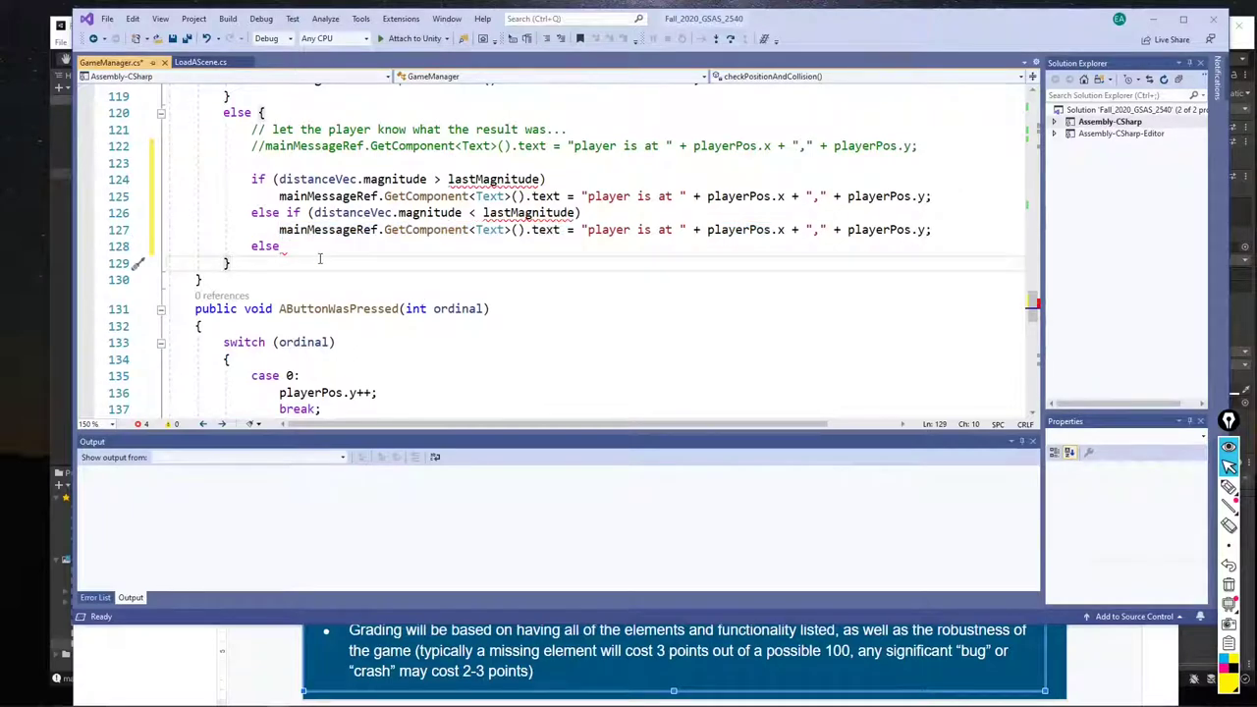
key(Return)
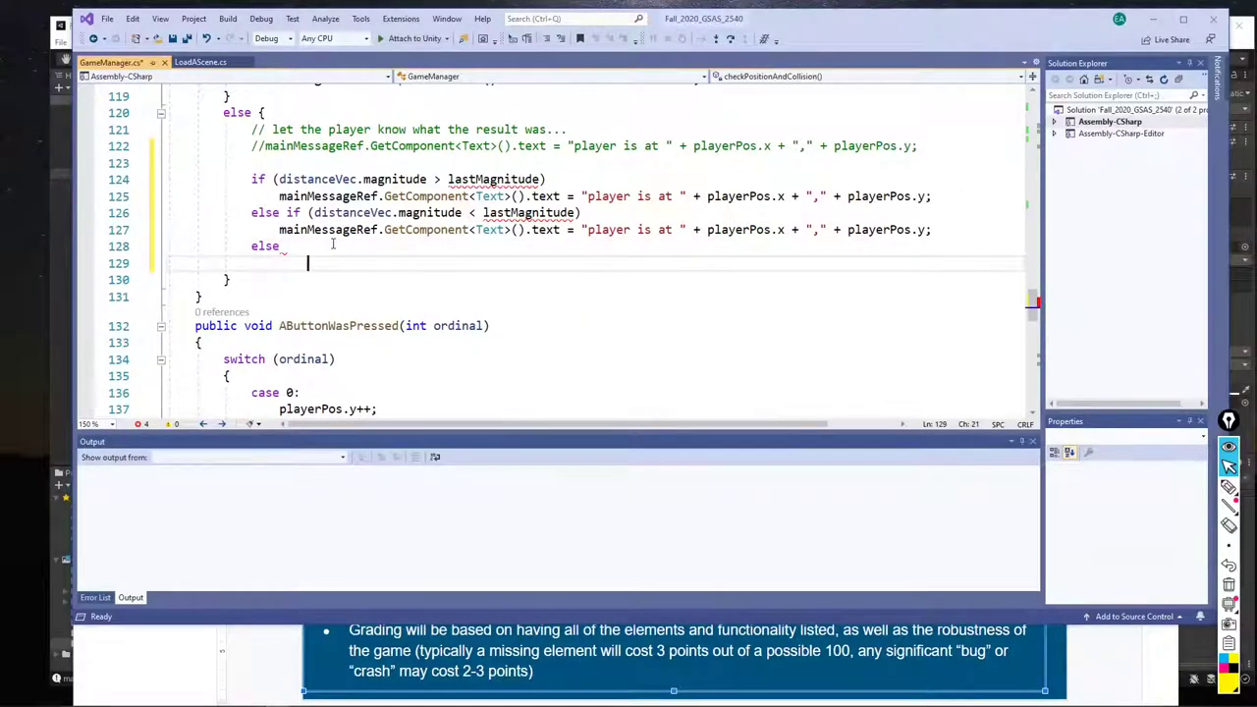
key(ctrl+v)
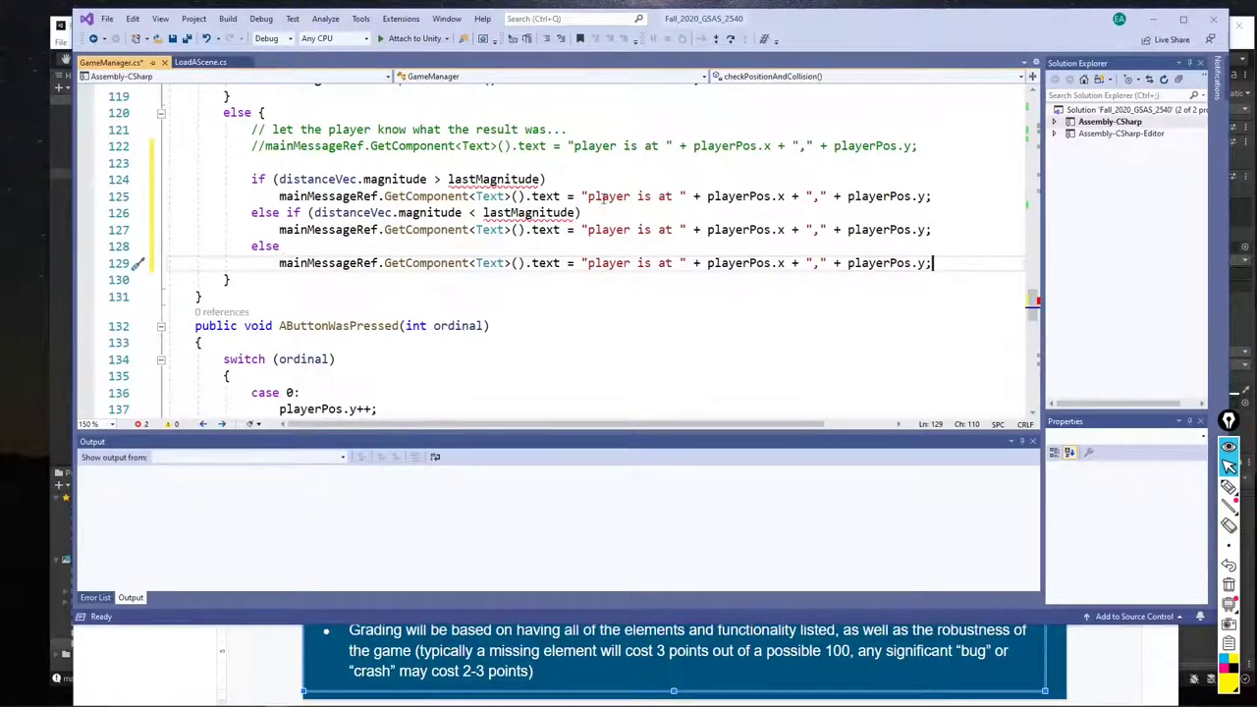
Replace the message expression in the if branch with "you feel colder"
drag(588, 197, 923, 196)
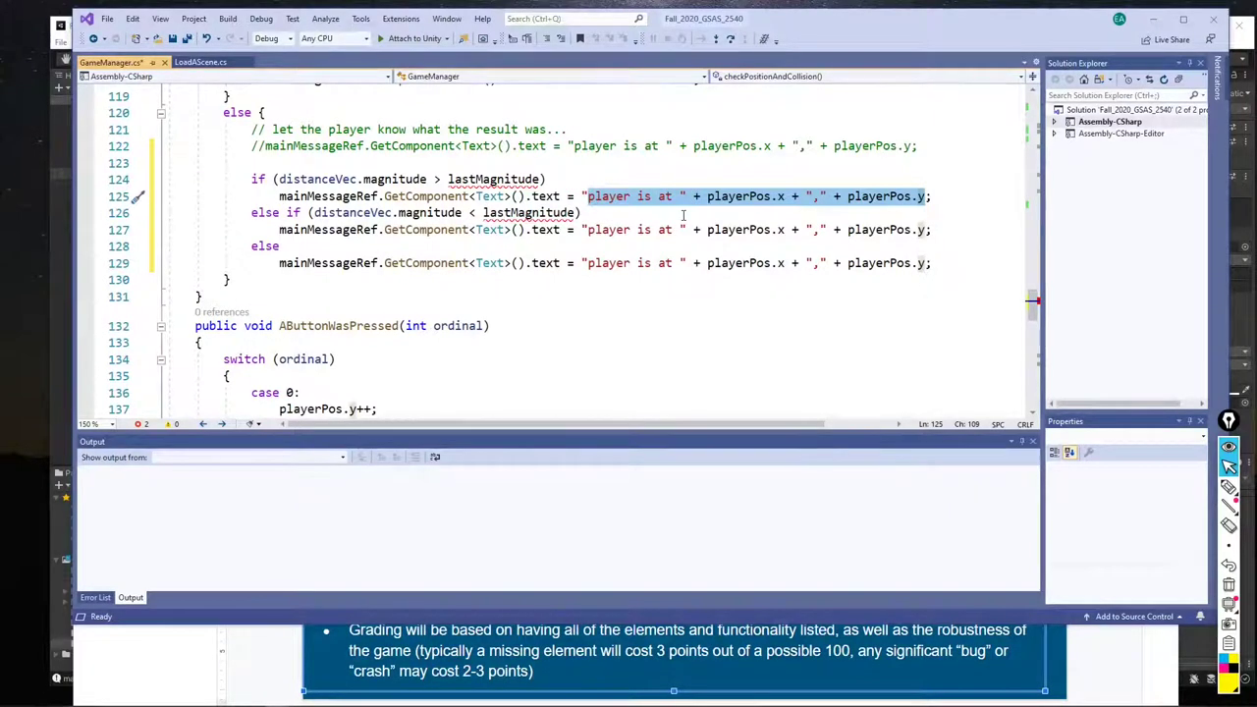
text(you feel colder)
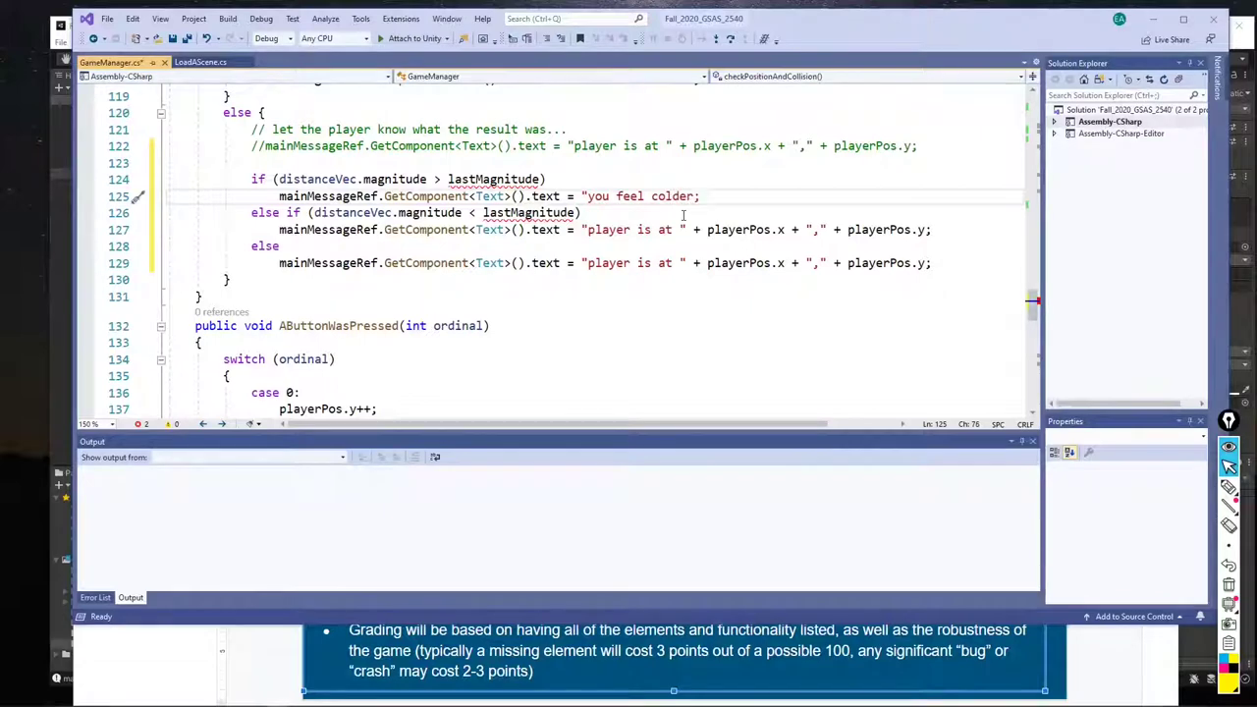
text(")
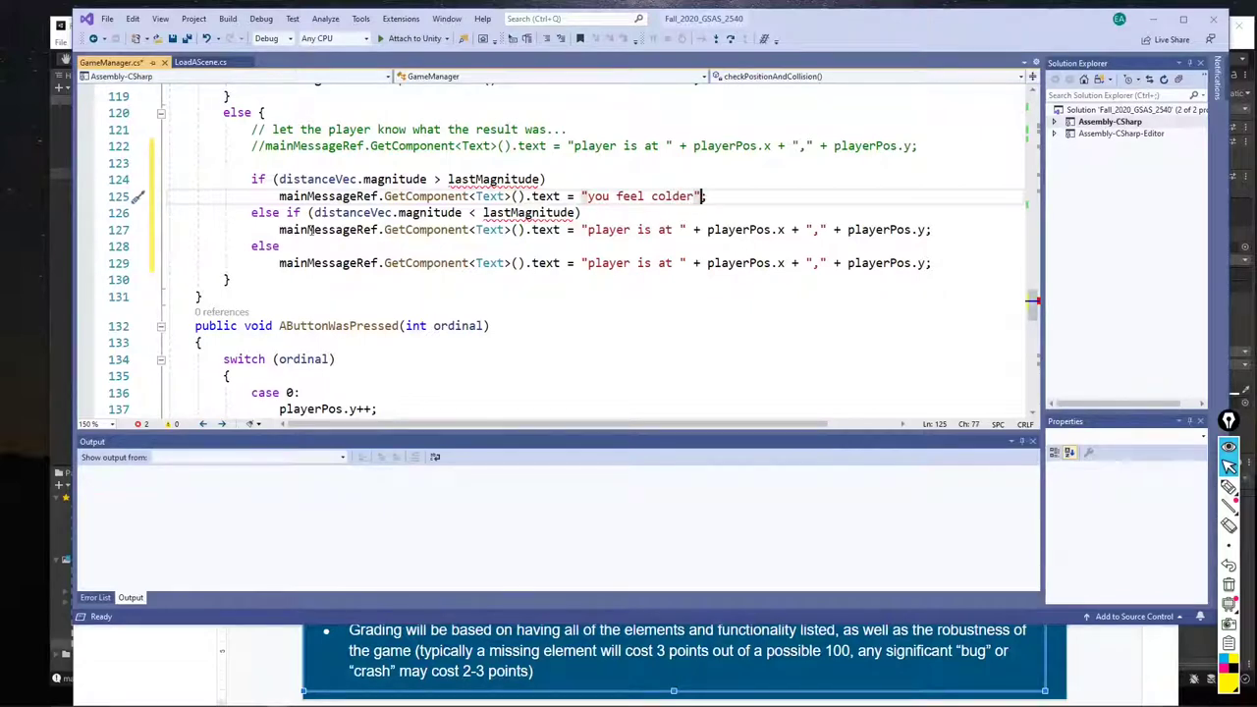
Replace the message expression in the else if branch with "you feel warmer"
drag(587, 230, 926, 242)
text(you feel )
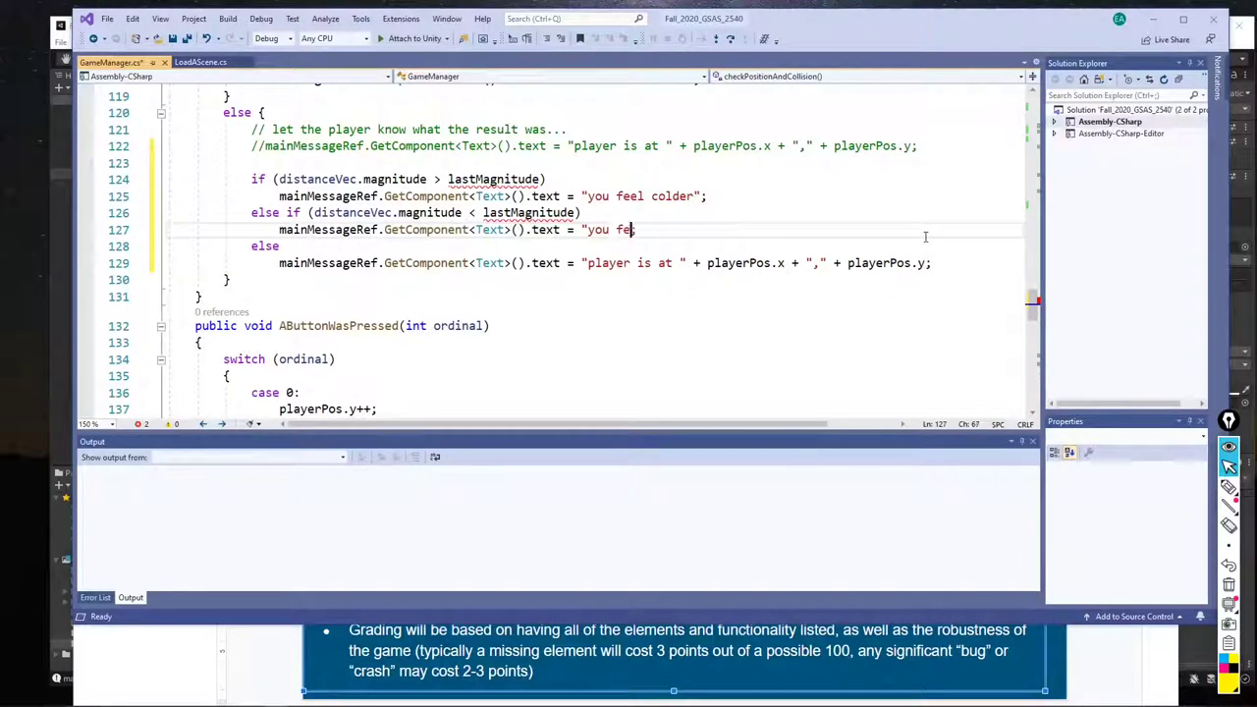
text(warmer";)
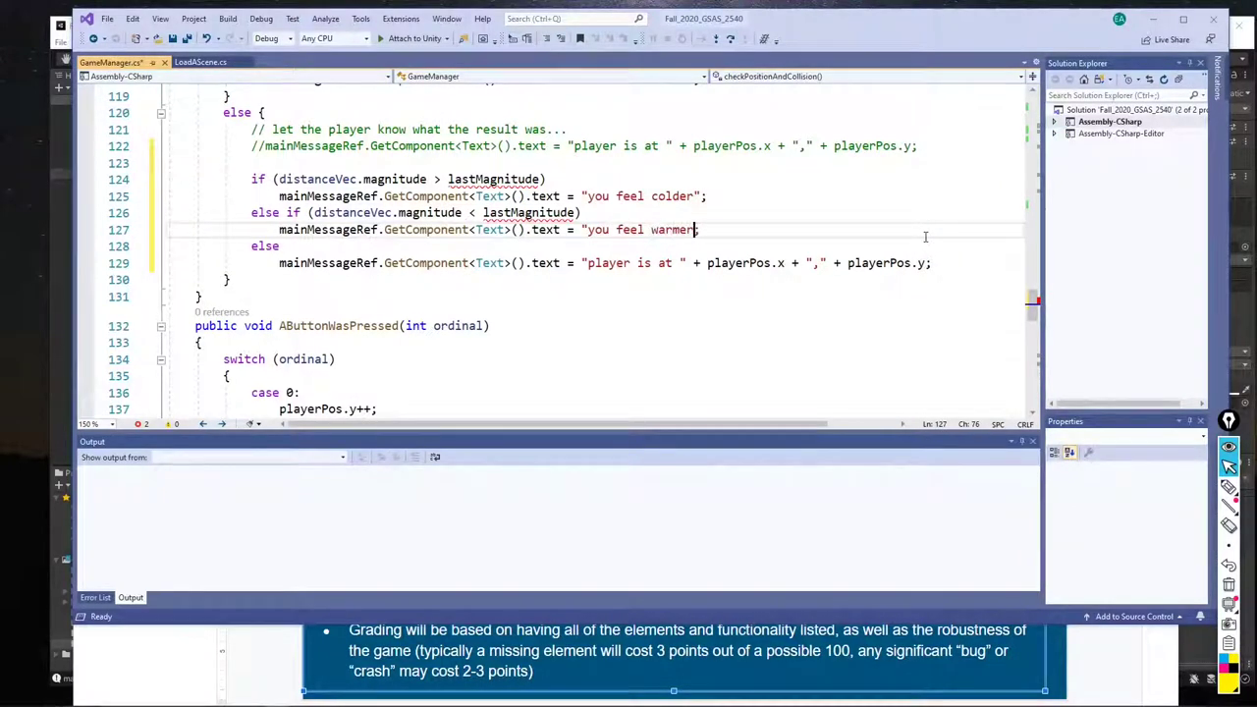
text(")
Replace the message expression in the final else branch with "nothing changed..."
drag(588, 263, 930, 264)
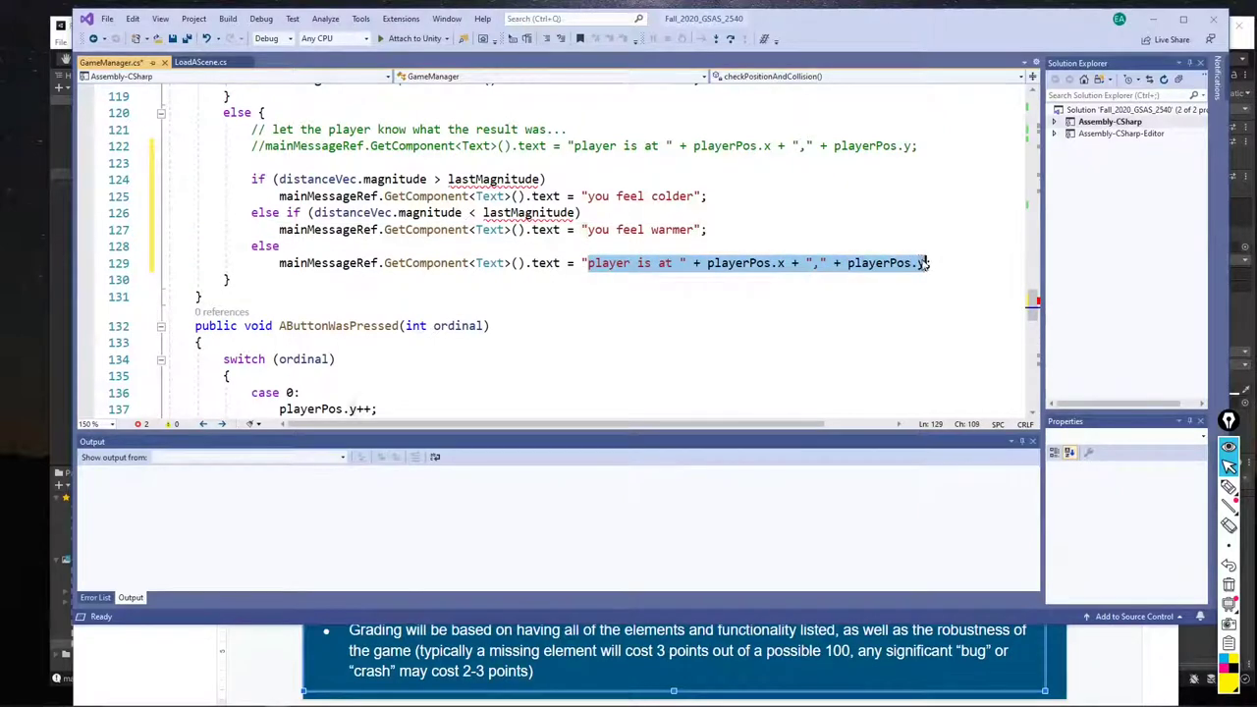
text(nothing changed)
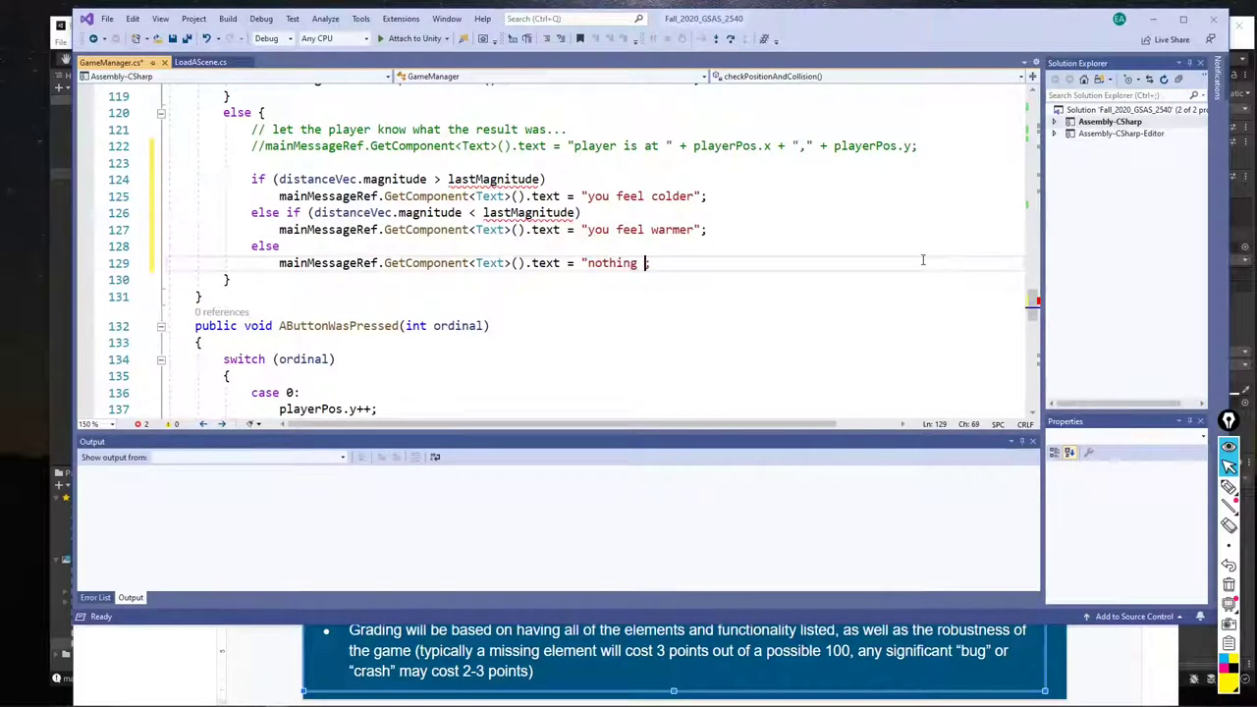
text(...")
key(End)
double_click(458, 178)
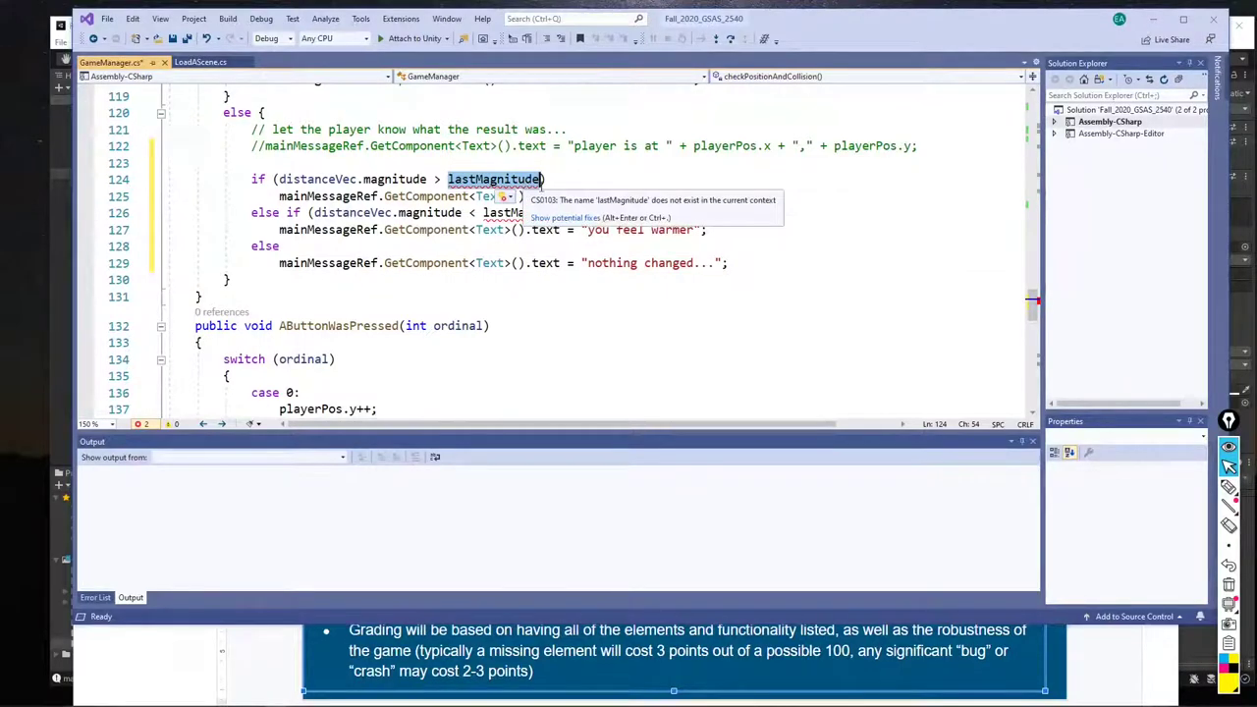
Add the statement lastMagnitude = distanceVec.magnitude; below the if/else message chain, separated by a blank line
click(752, 264)
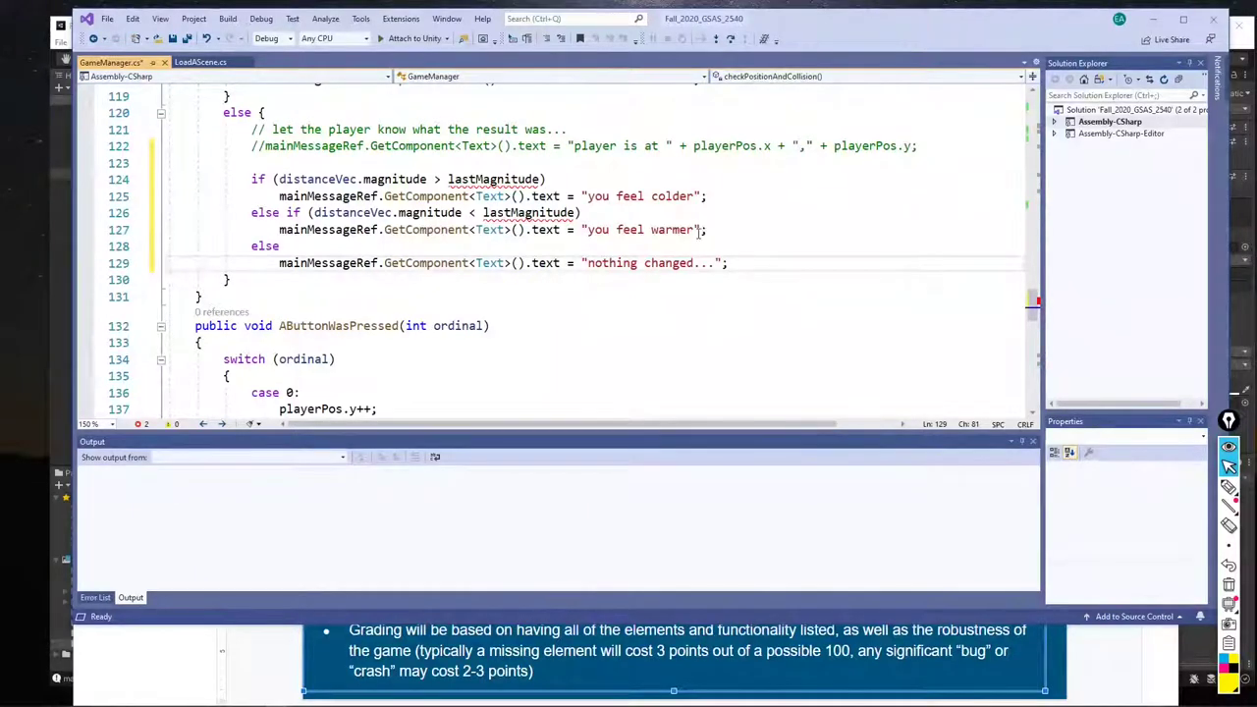
key(Return)
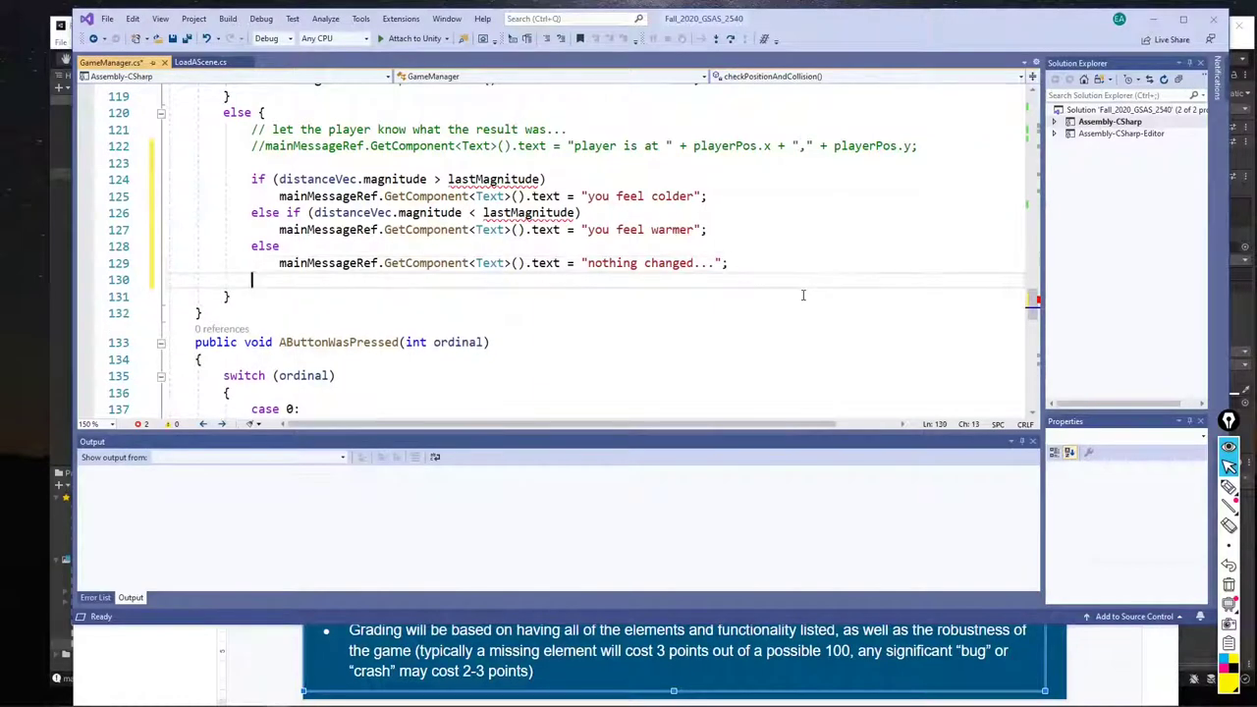
key(Return)
text(last)
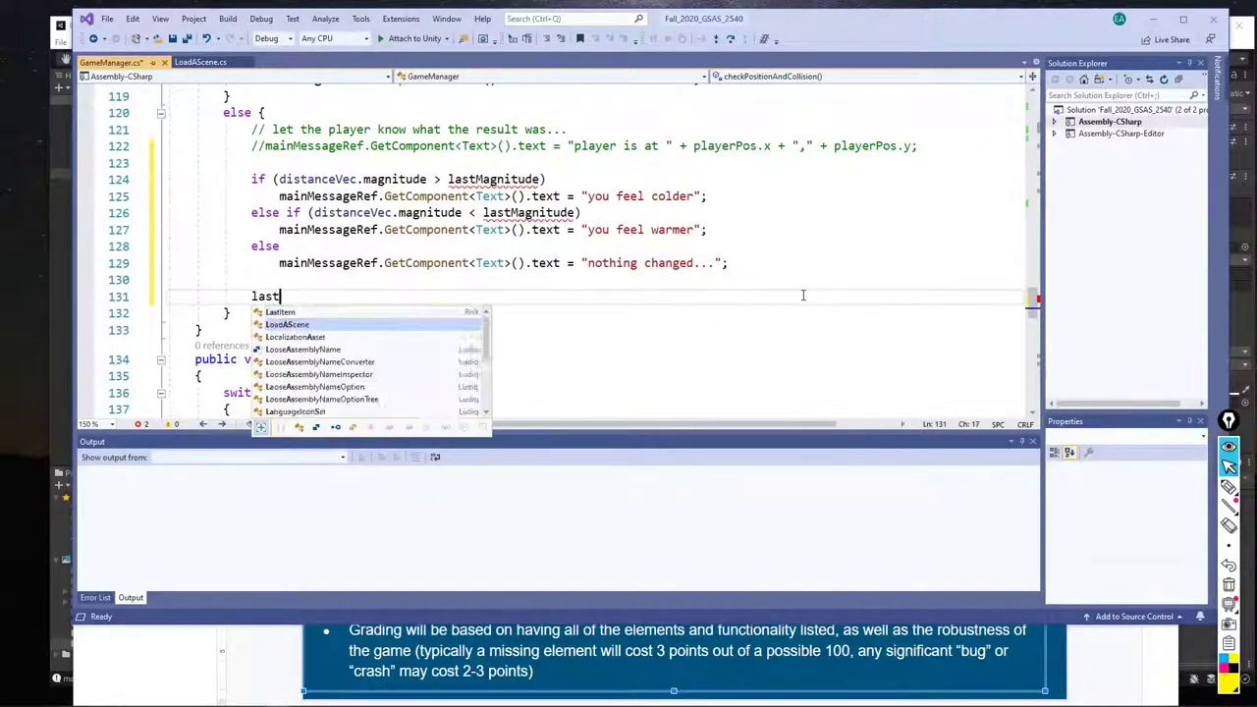
text(Ma)
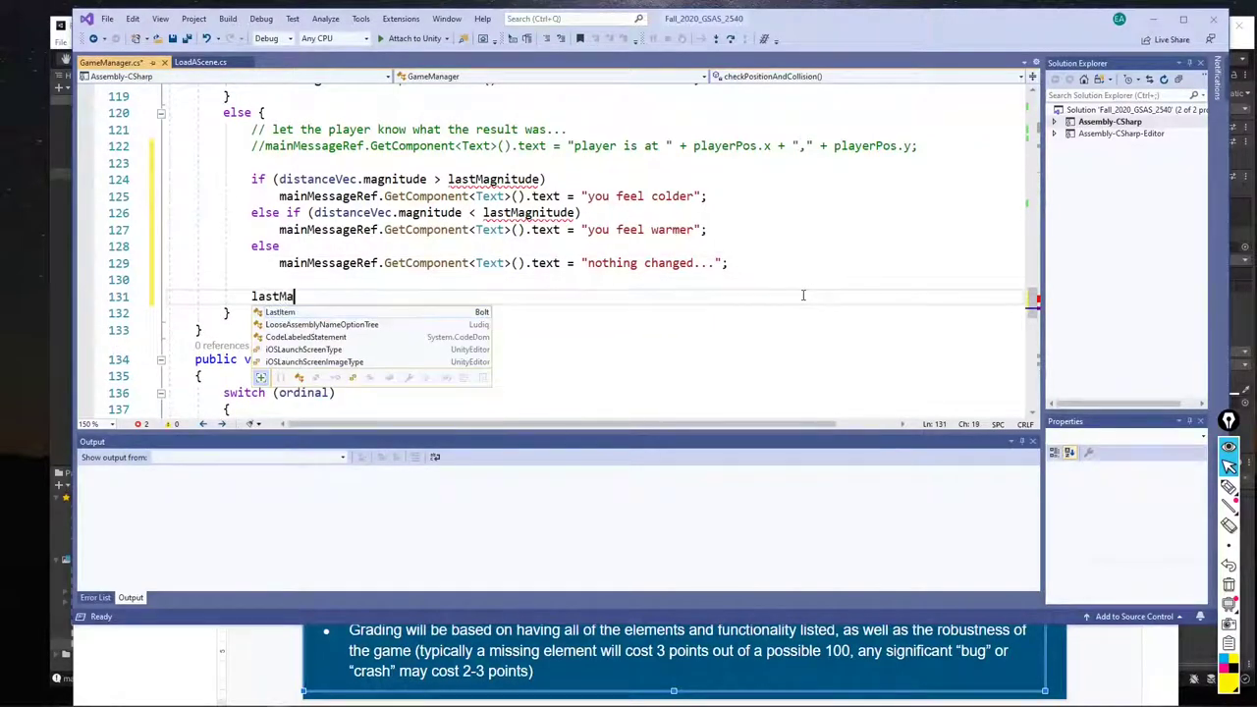
text(gni)
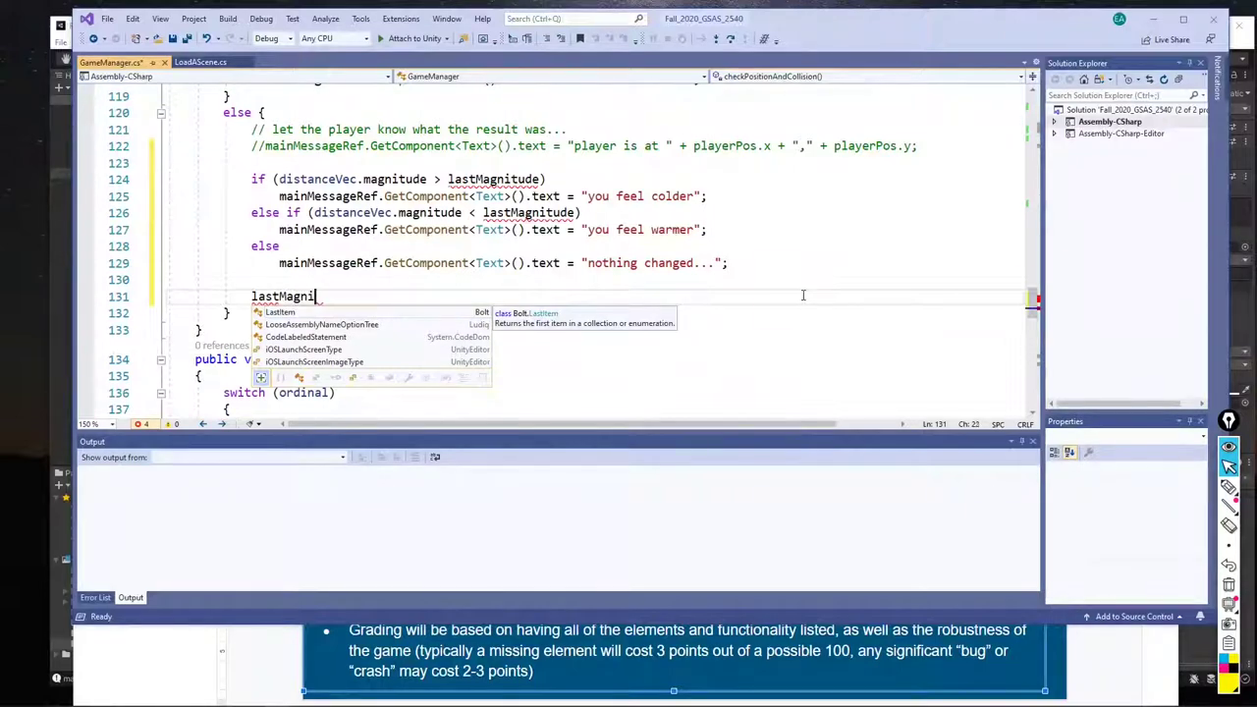
text(tude)
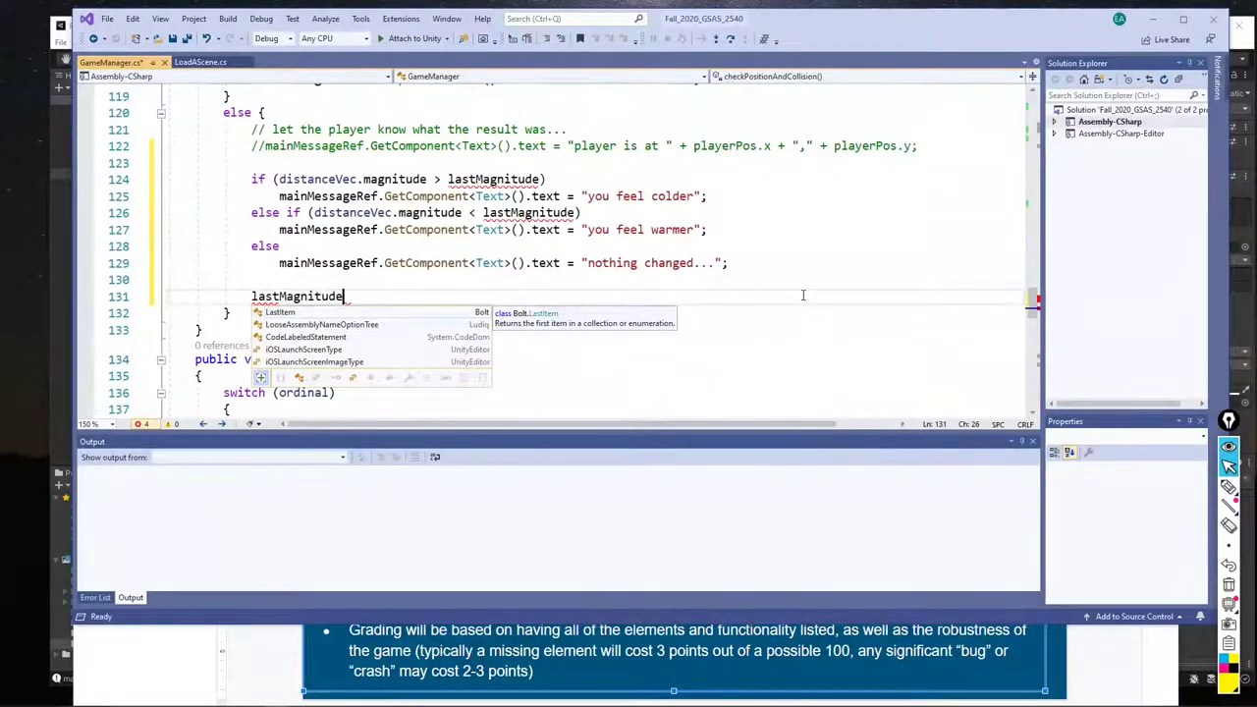
text( =)
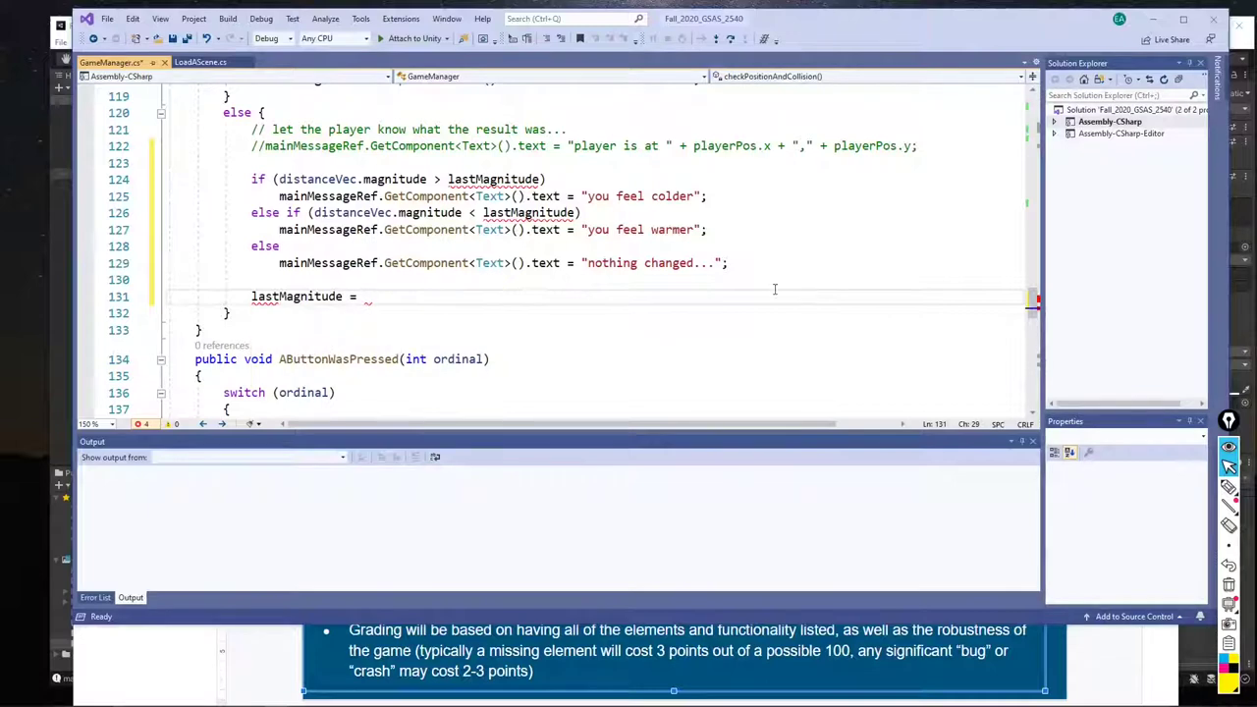
drag(279, 179, 424, 179)
key(ctrl+c)
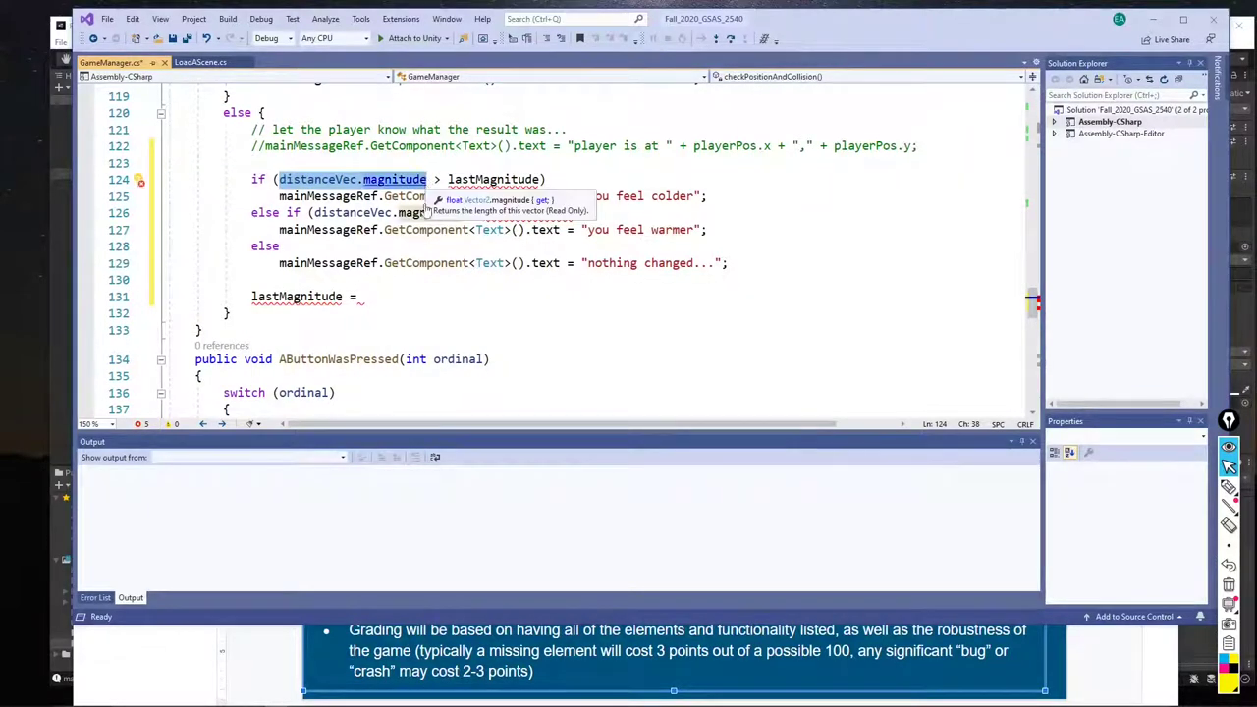
click(385, 295)
key(ctrl+v)
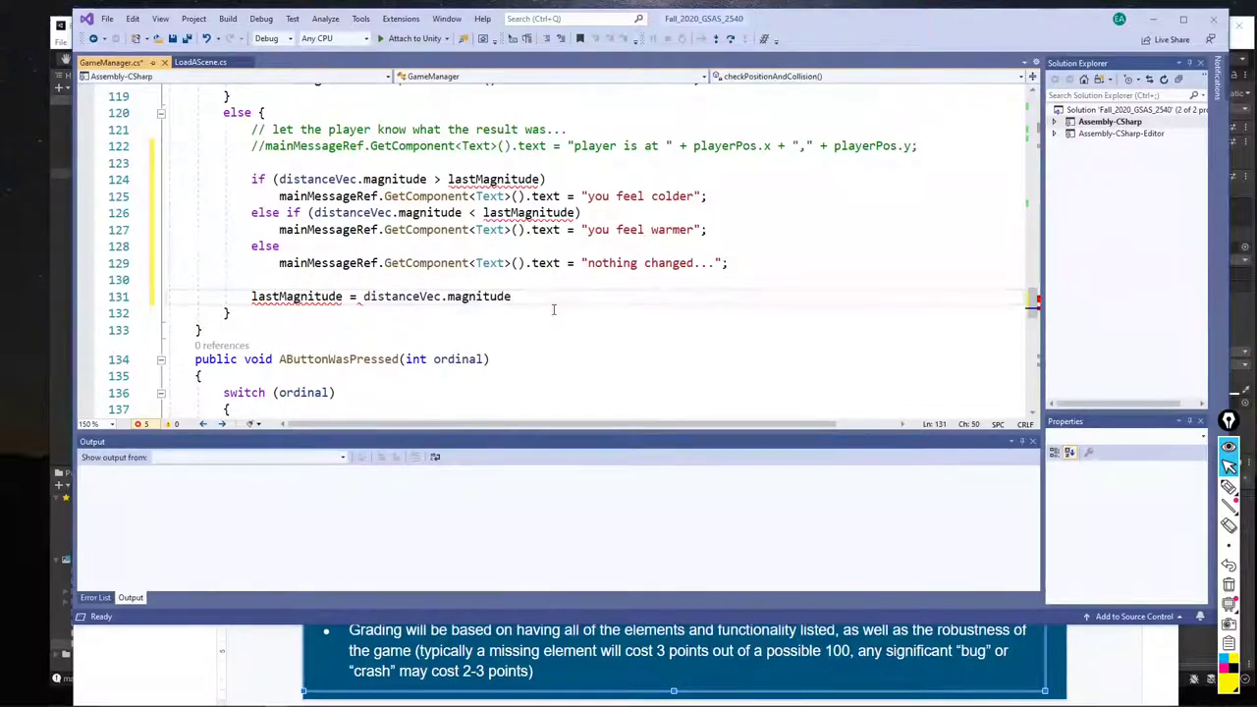
text(;)
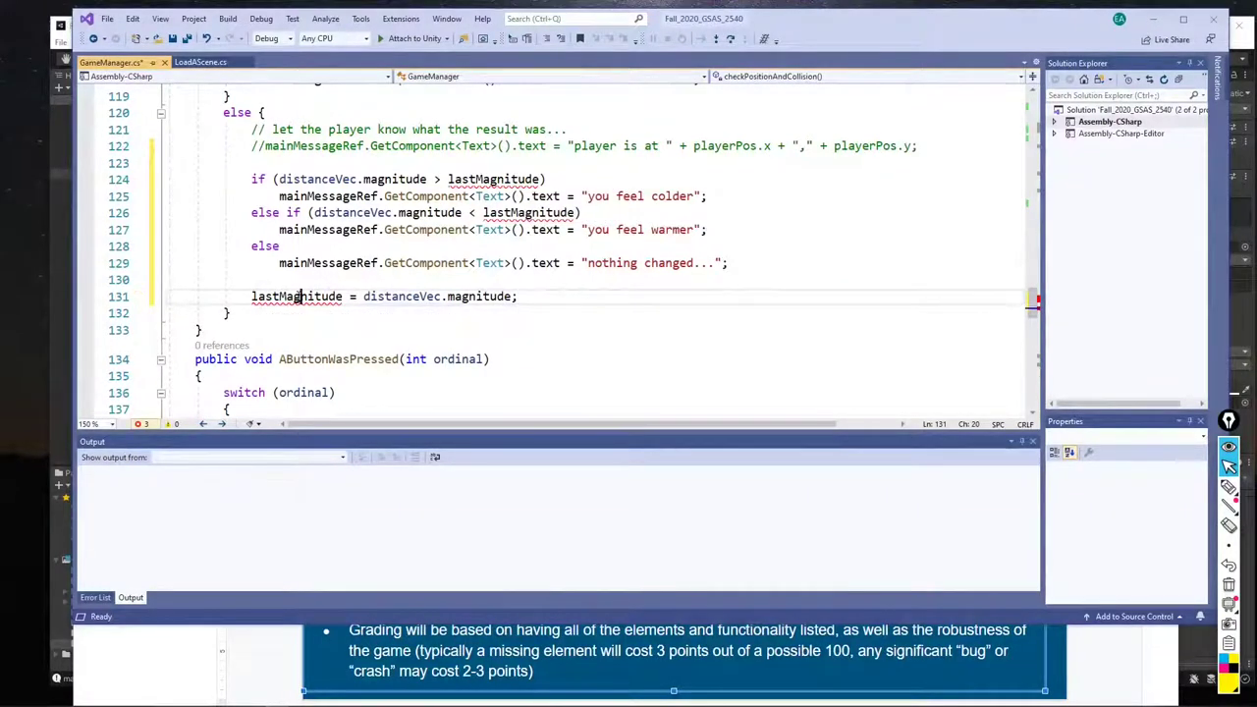
Declare the class field float lastMagnitude = 10000f; directly below the maxCharges declaration
double_click(295, 296)
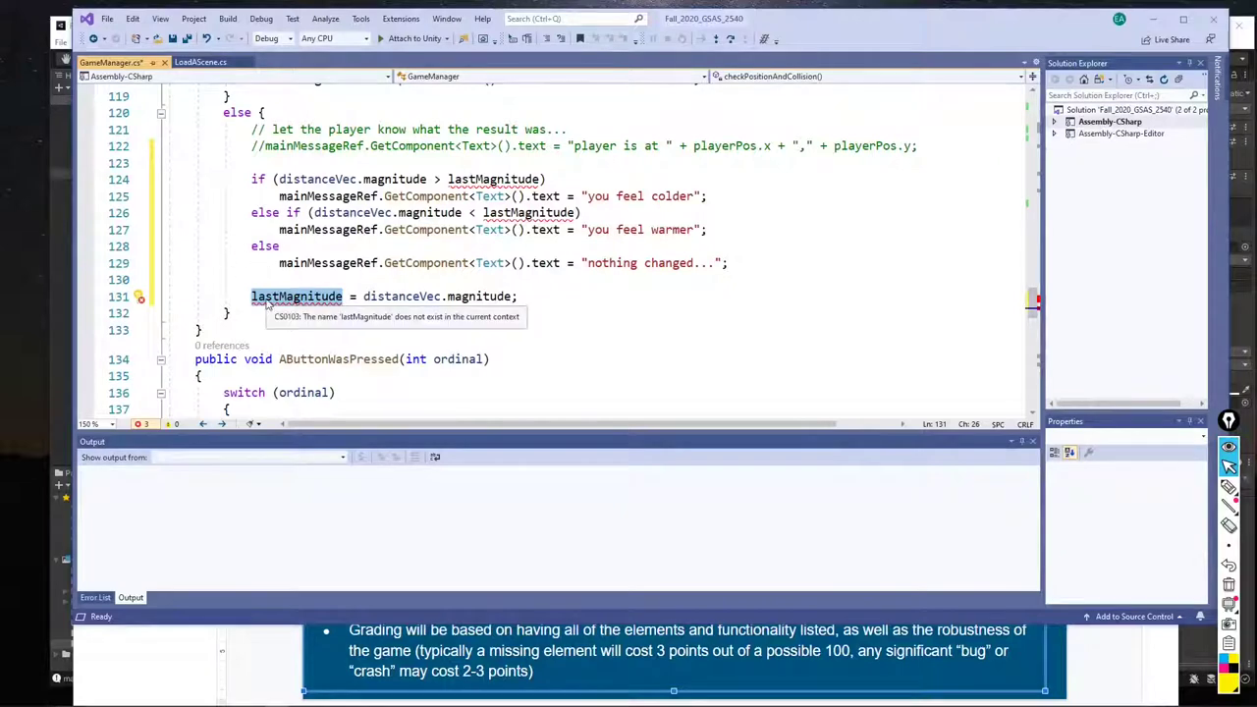
scroll(286, 282, up, 15)
scroll(285, 281, up, 20)
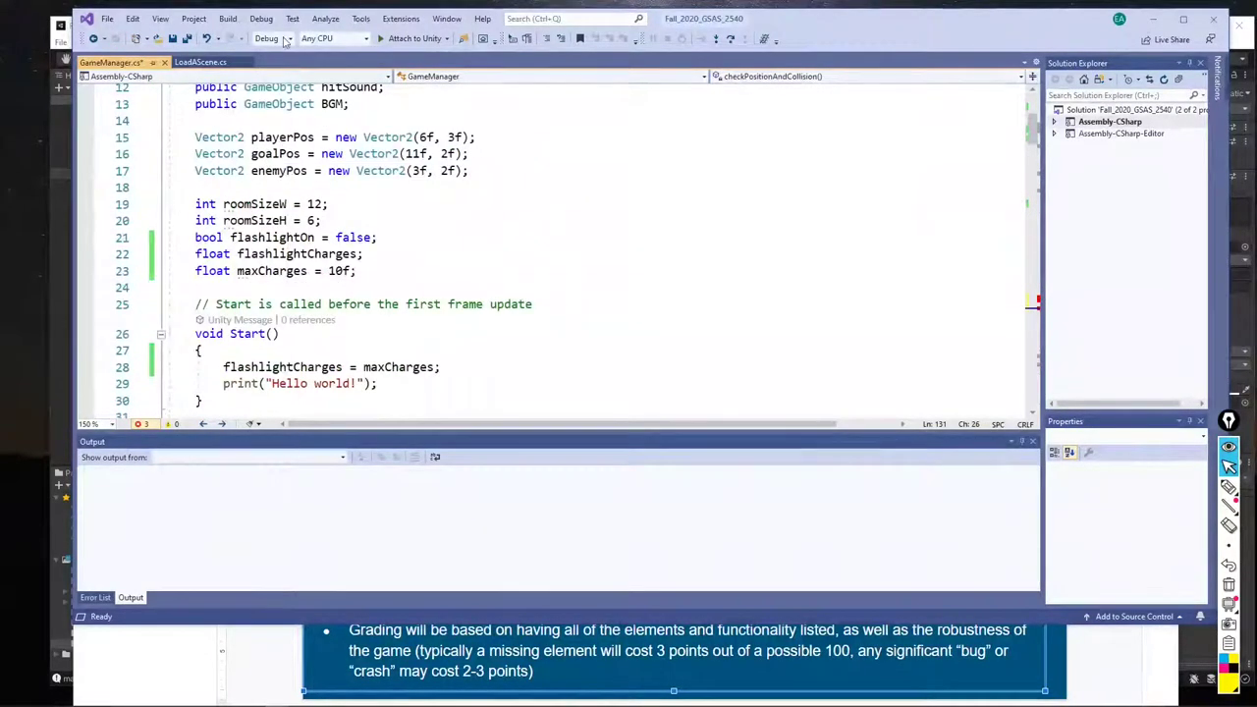
scroll(281, 204, up, 2)
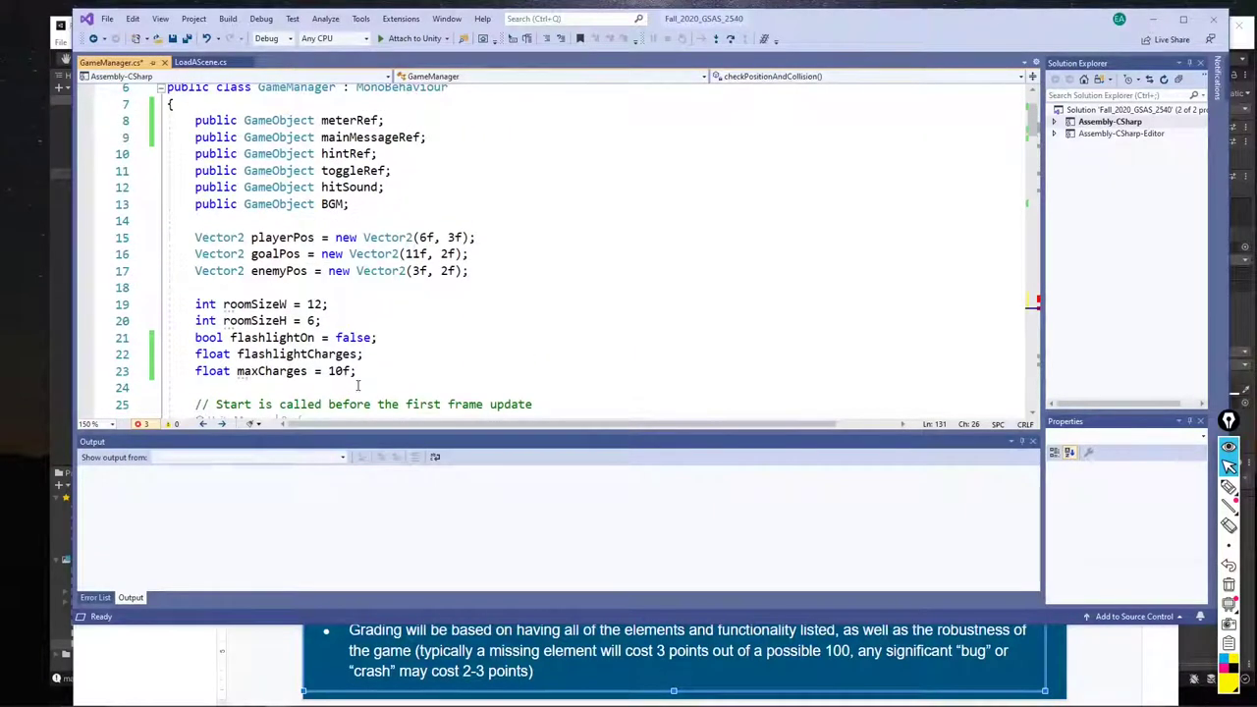
click(389, 373)
key(Return)
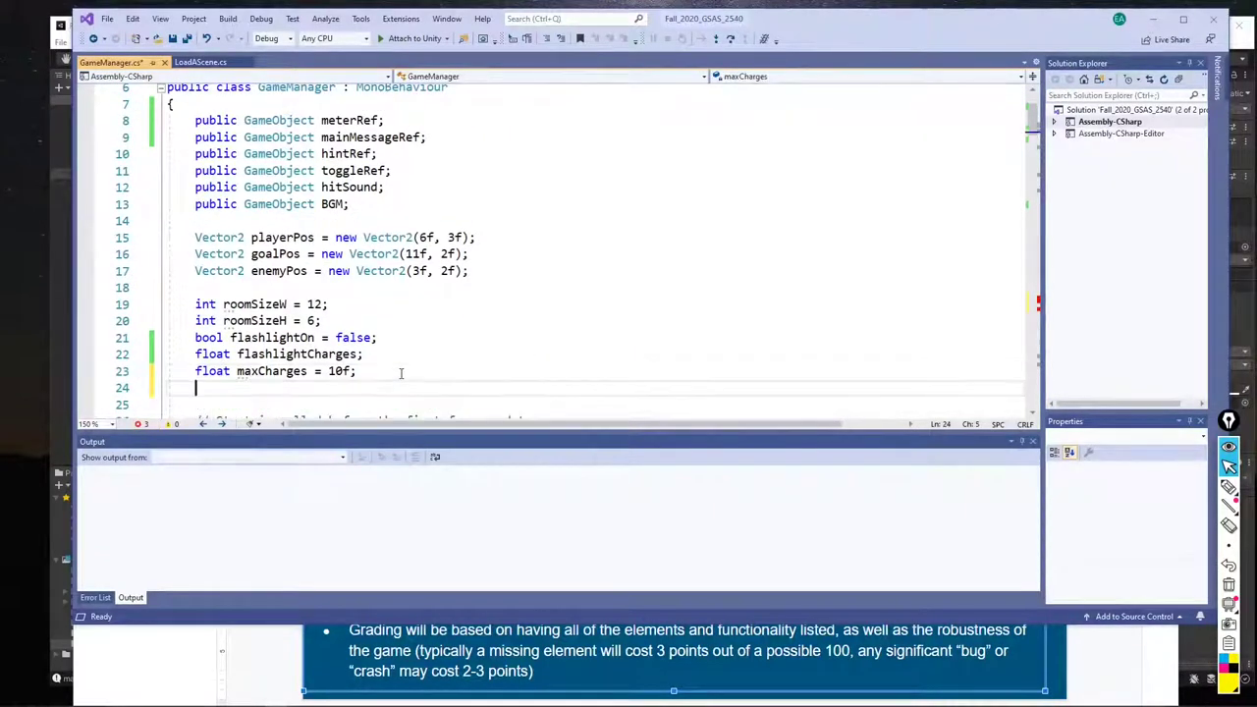
text(float )
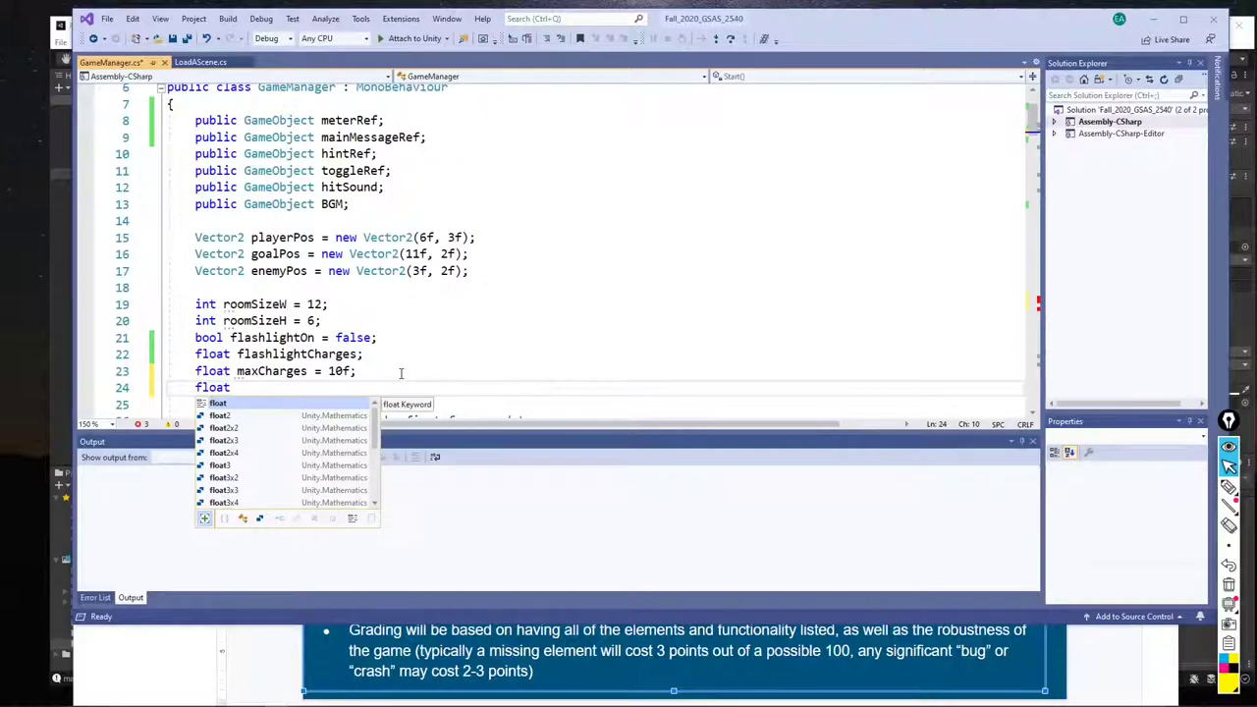
text(max)
key(BackSpace)
key(BackSpace)
key(BackSpace)
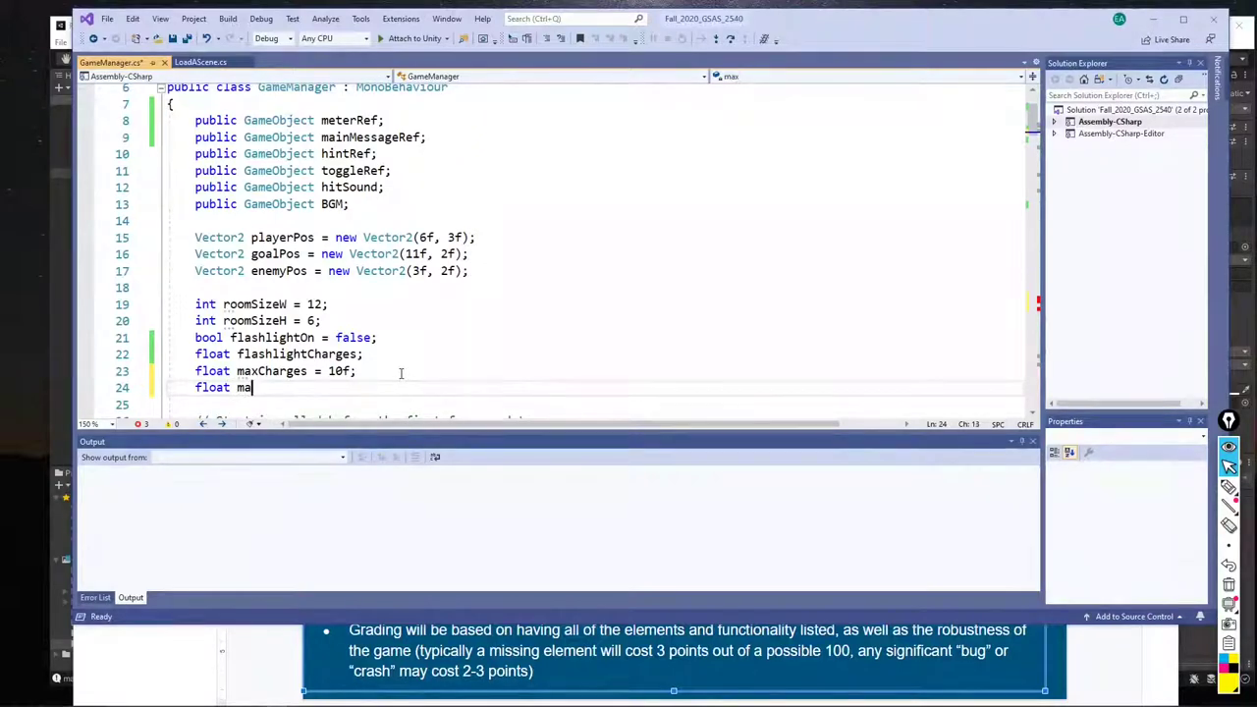
text(lastMa)
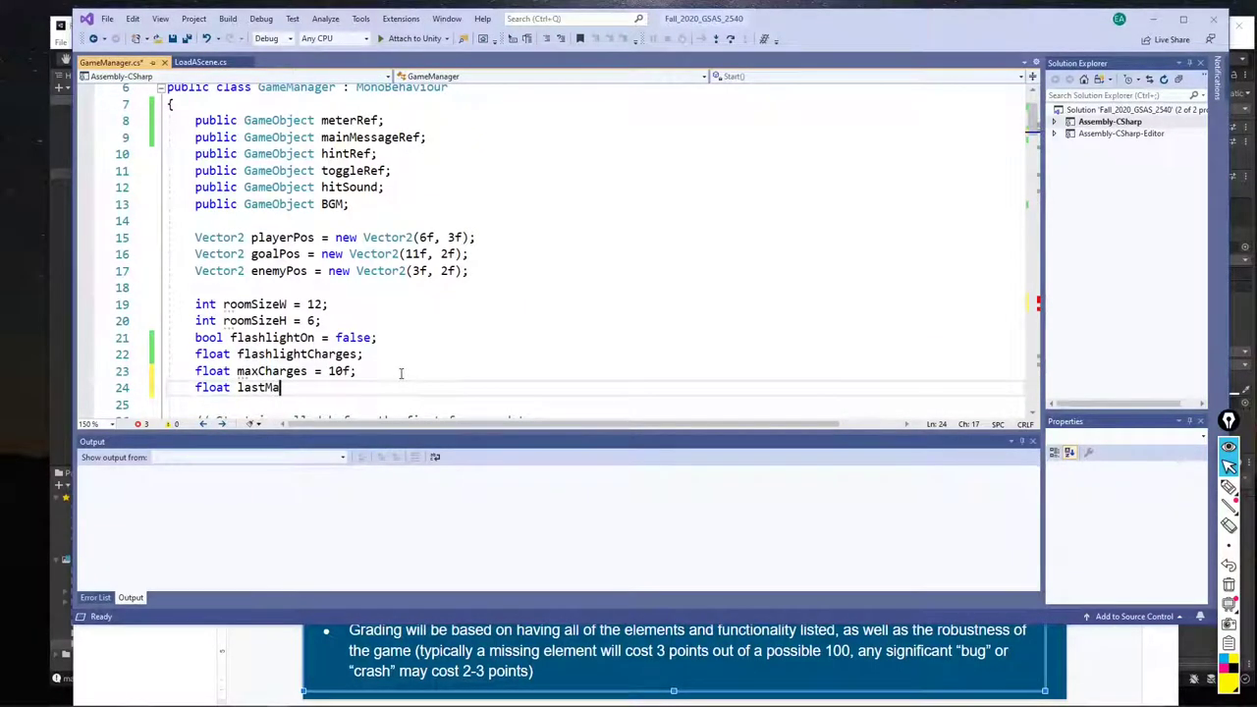
text(gnitude)
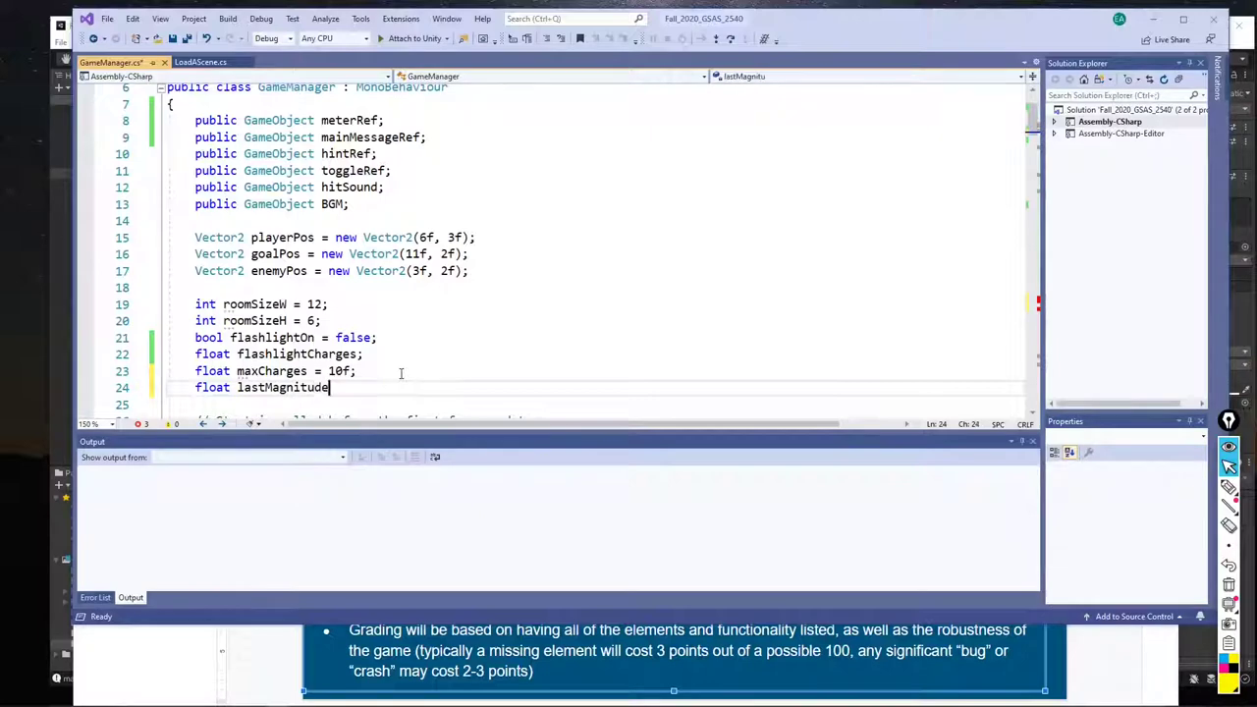
text( = 10000f;)
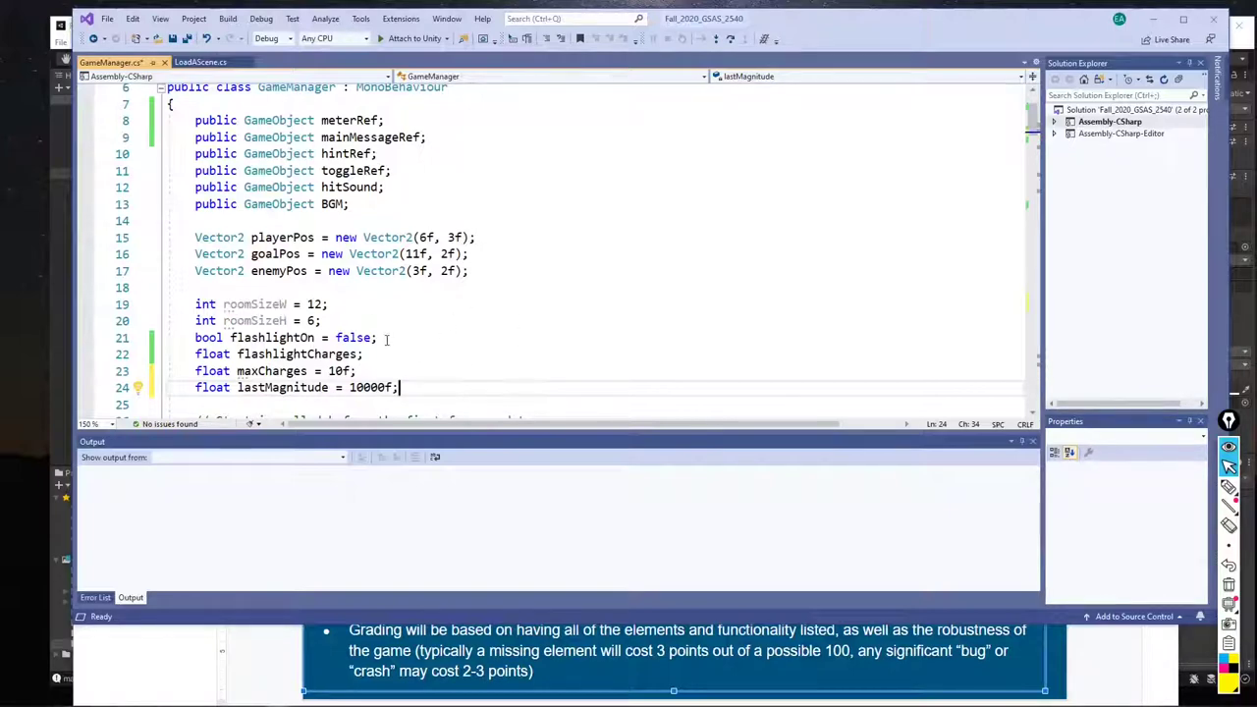
scroll(380, 324, down, 4)
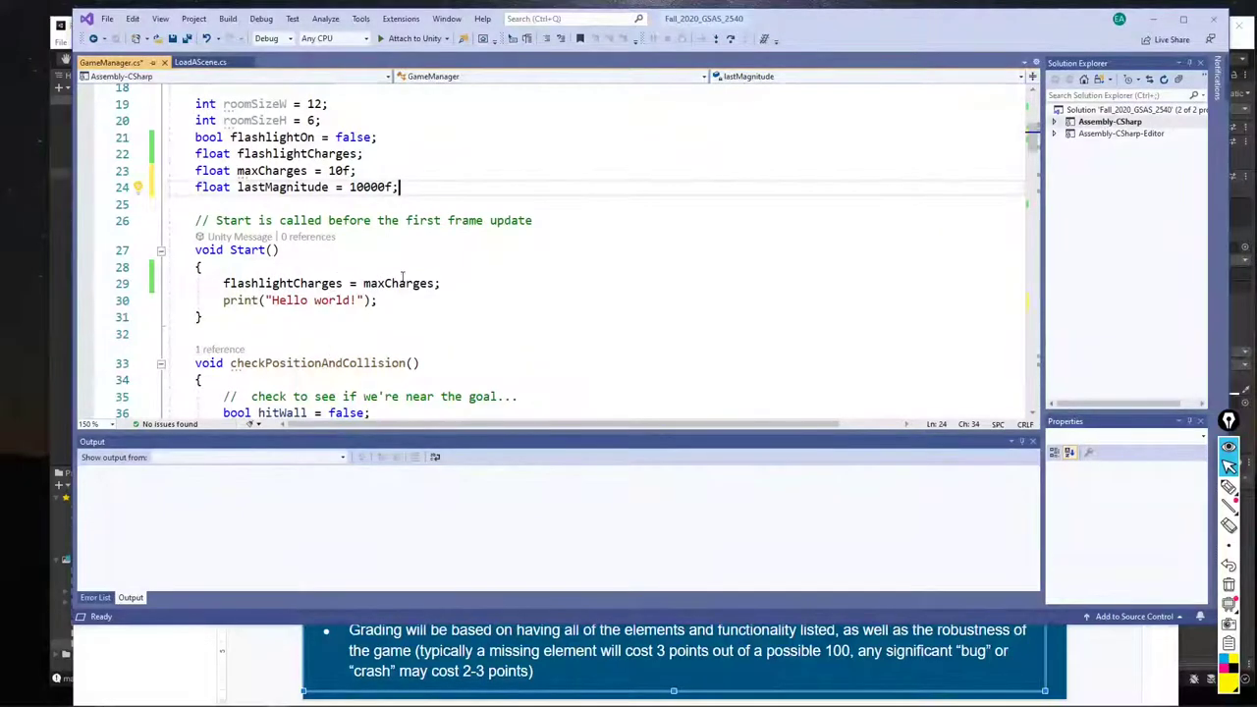
key(shift+Up)
key(BackSpace)
scroll(433, 258, down, 8)
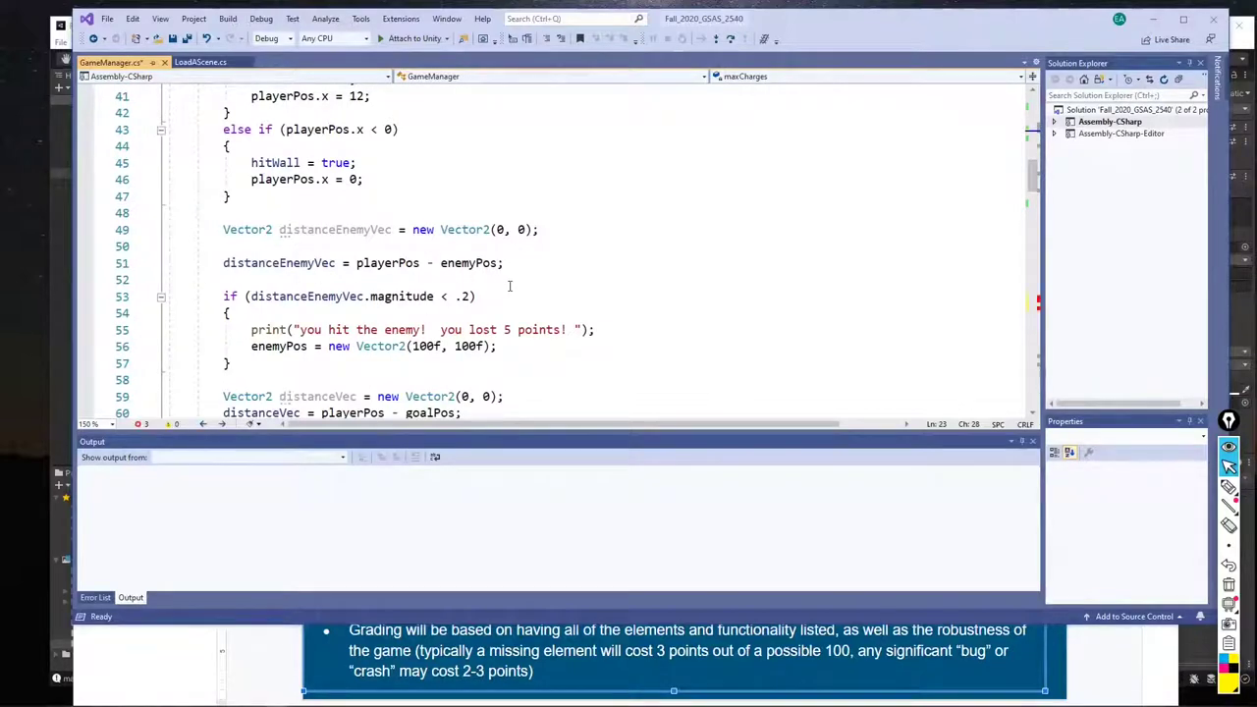
mouse_move(369, 235)
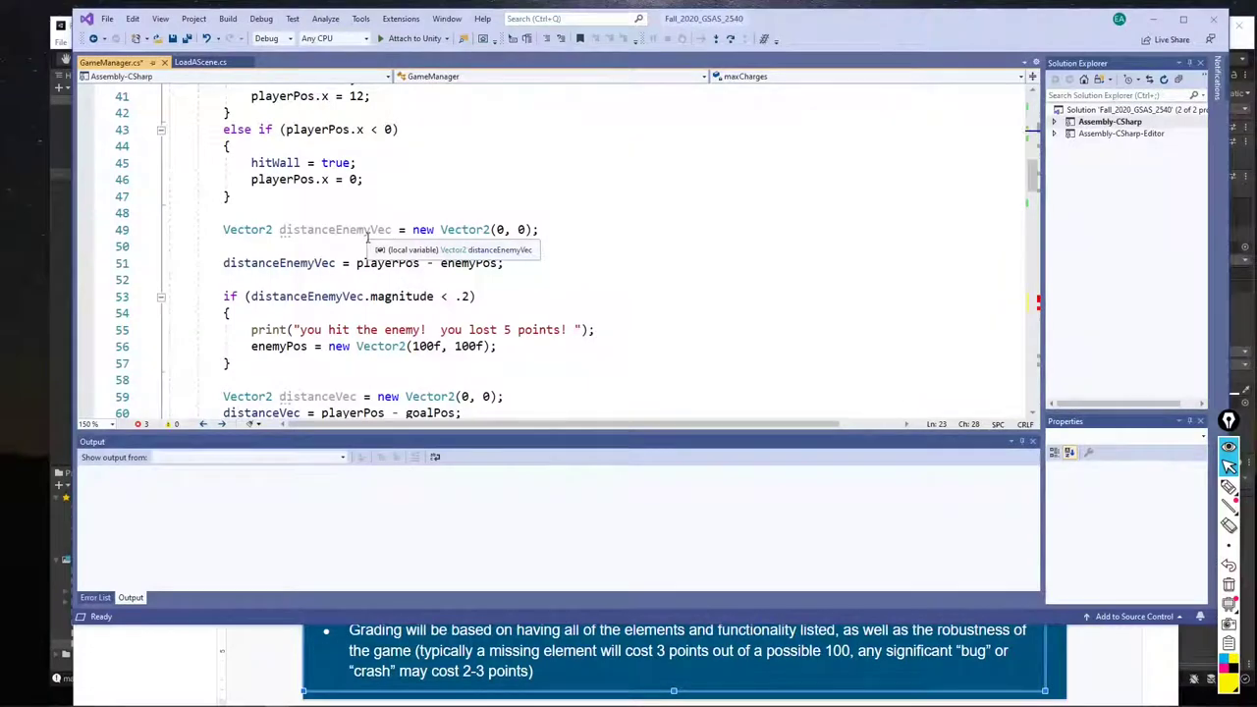
scroll(433, 165, up, 6)
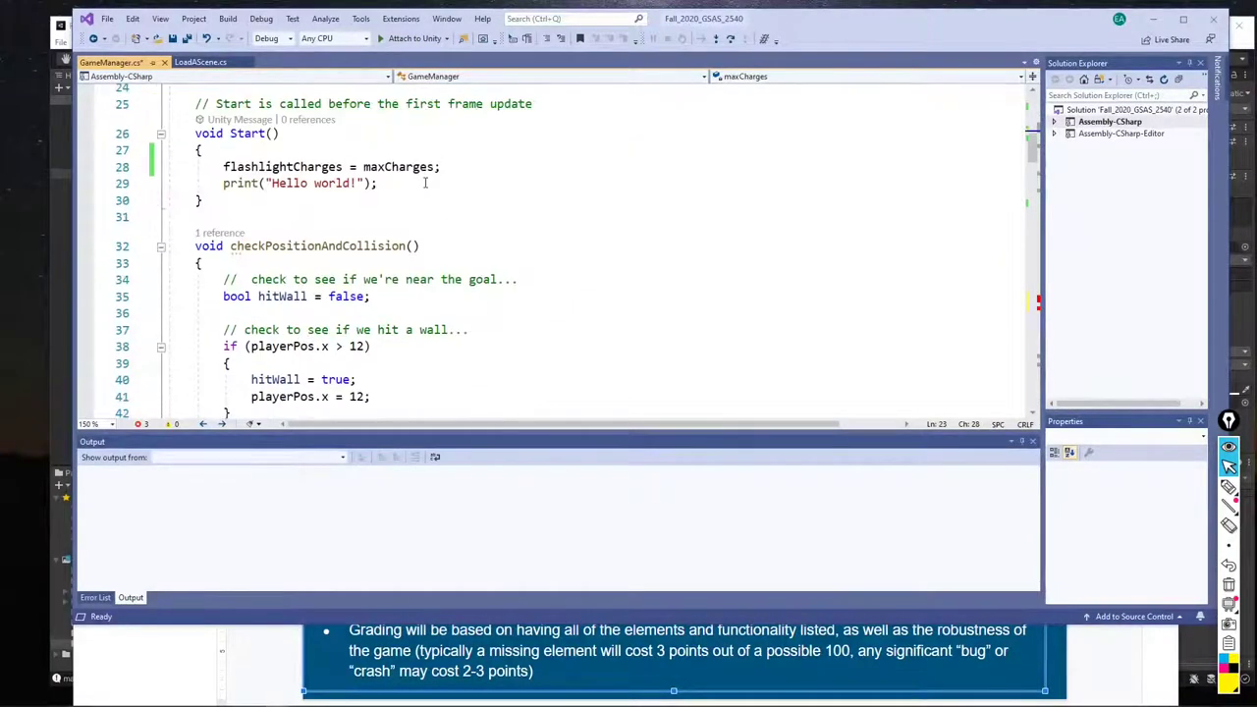
scroll(426, 183, up, 1)
scroll(278, 329, up, 5)
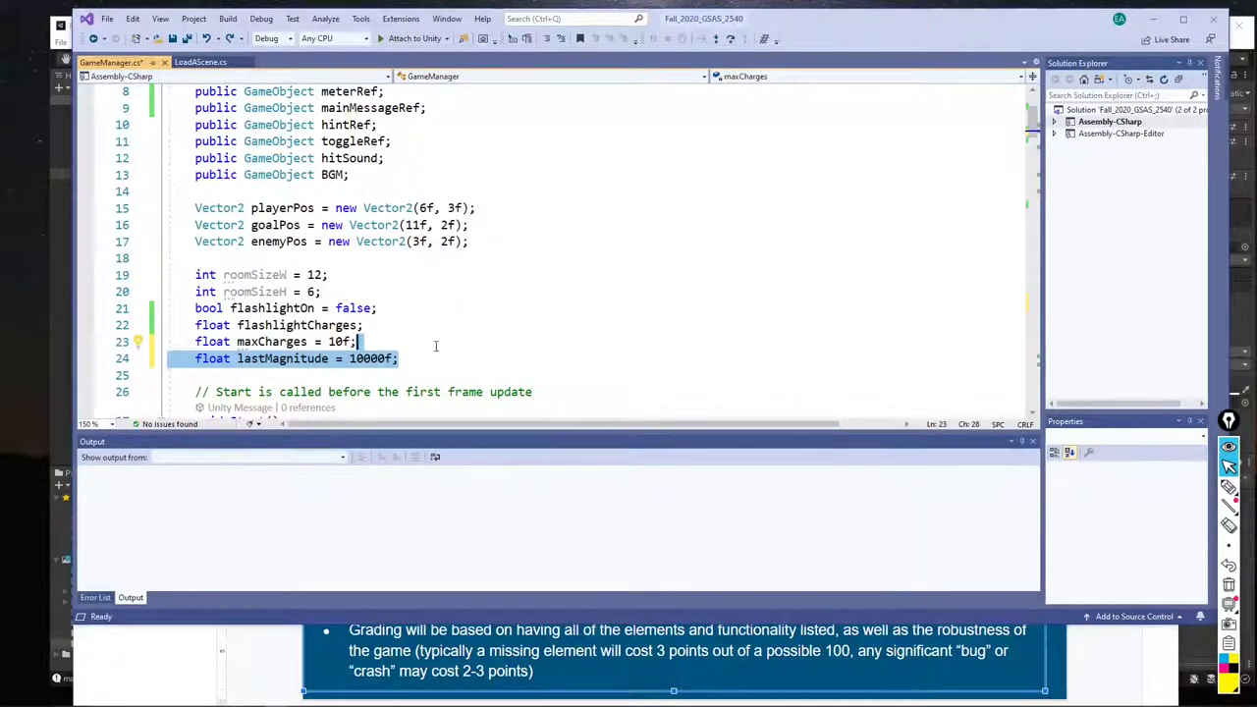
Save GameManager.cs and switch to the Unity editor
scroll(420, 353, down, 16)
scroll(420, 362, down, 8)
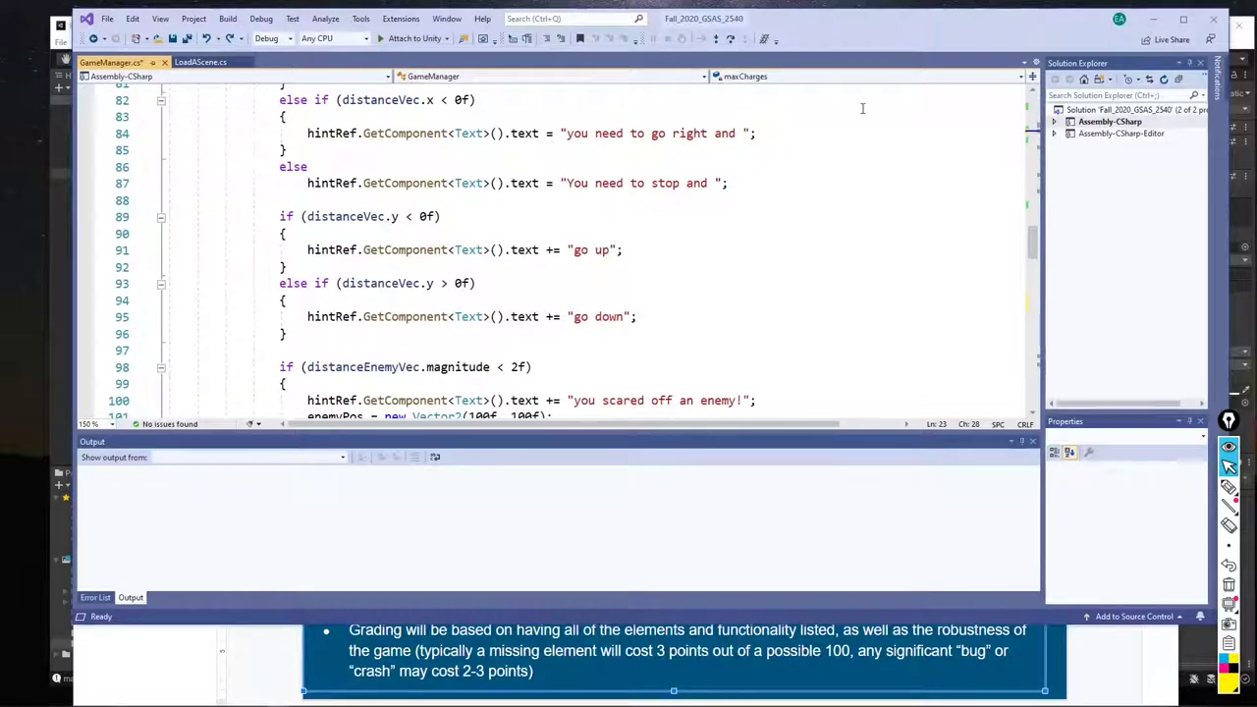
key(ctrl+s)
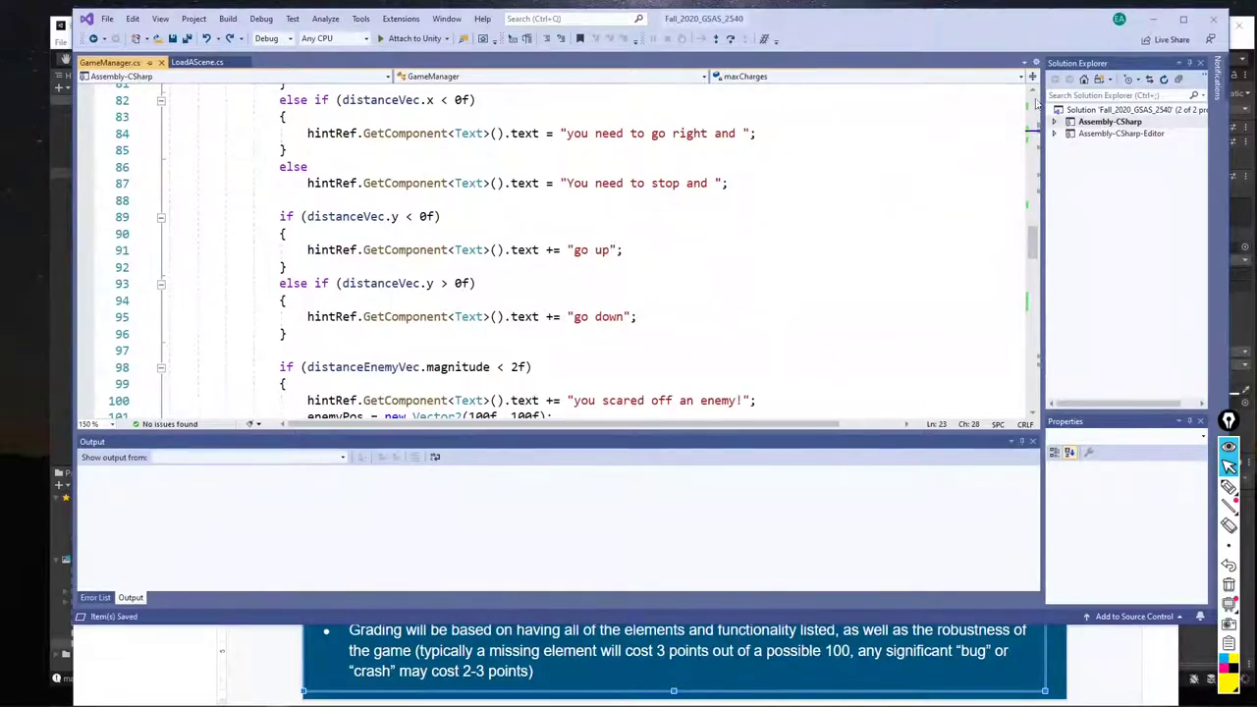
drag(1084, 24, 988, 161)
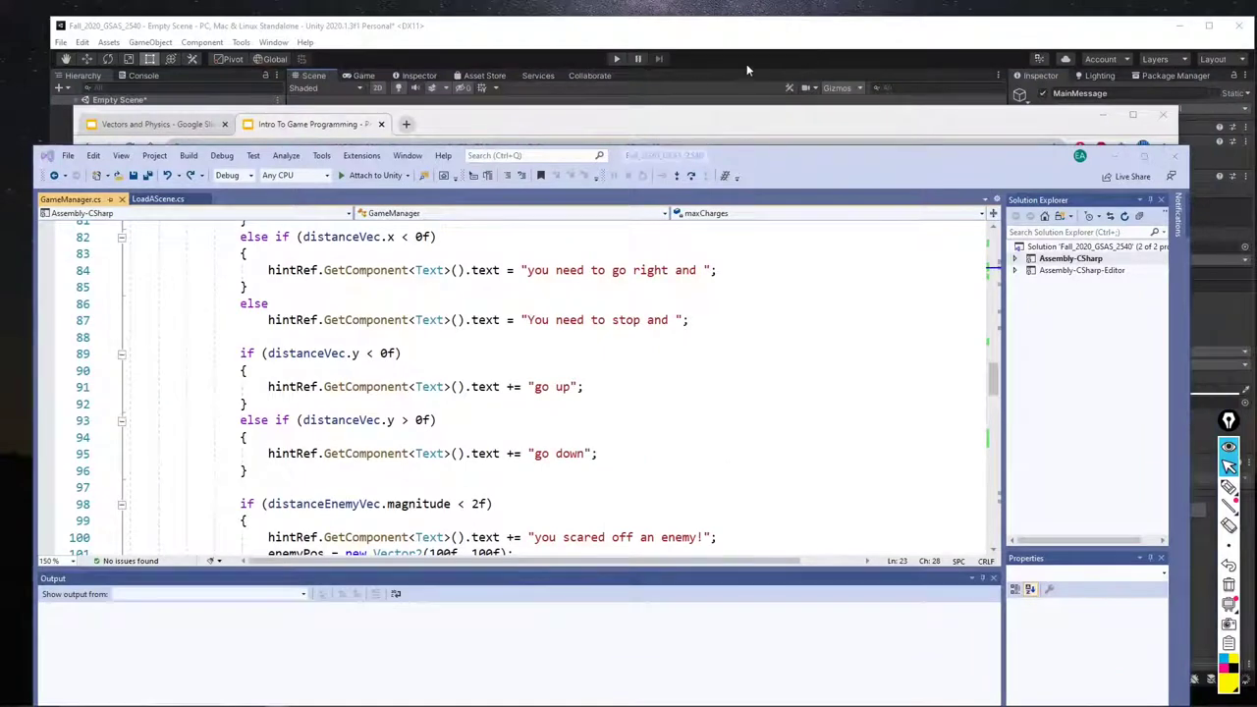
click(668, 55)
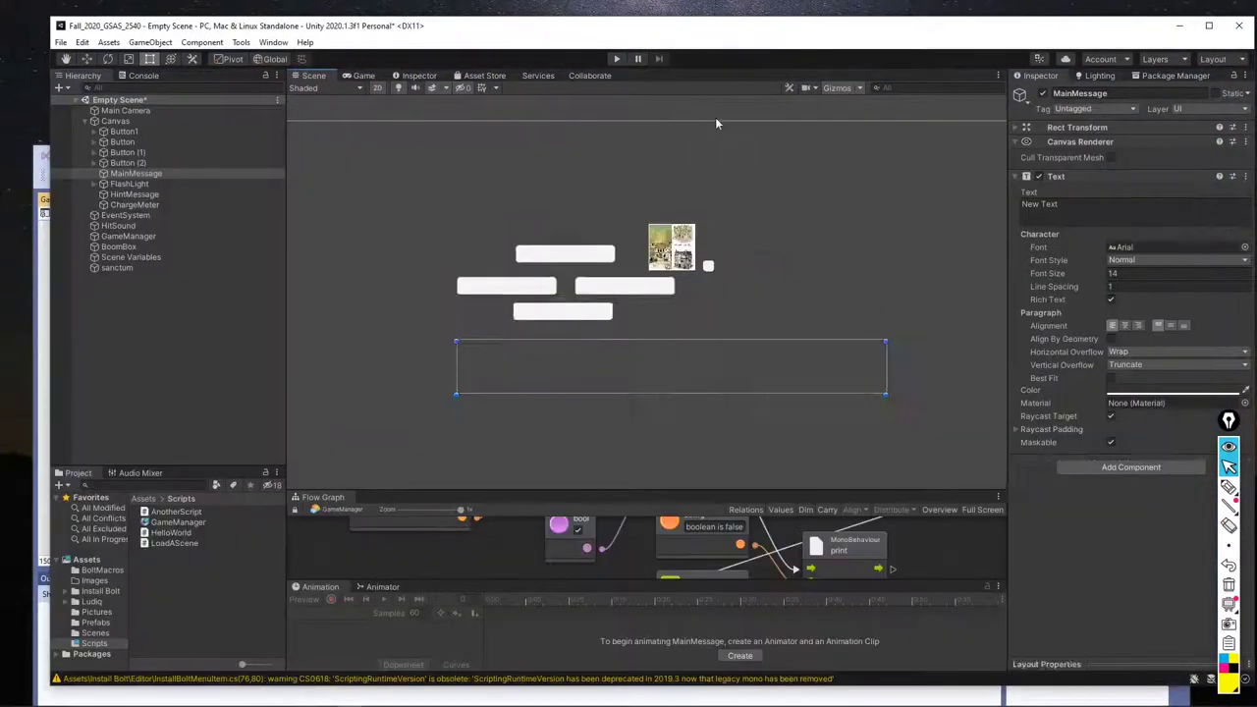
Run the game and move the player with the down, up and right buttons to test the colder/warmer message
click(616, 59)
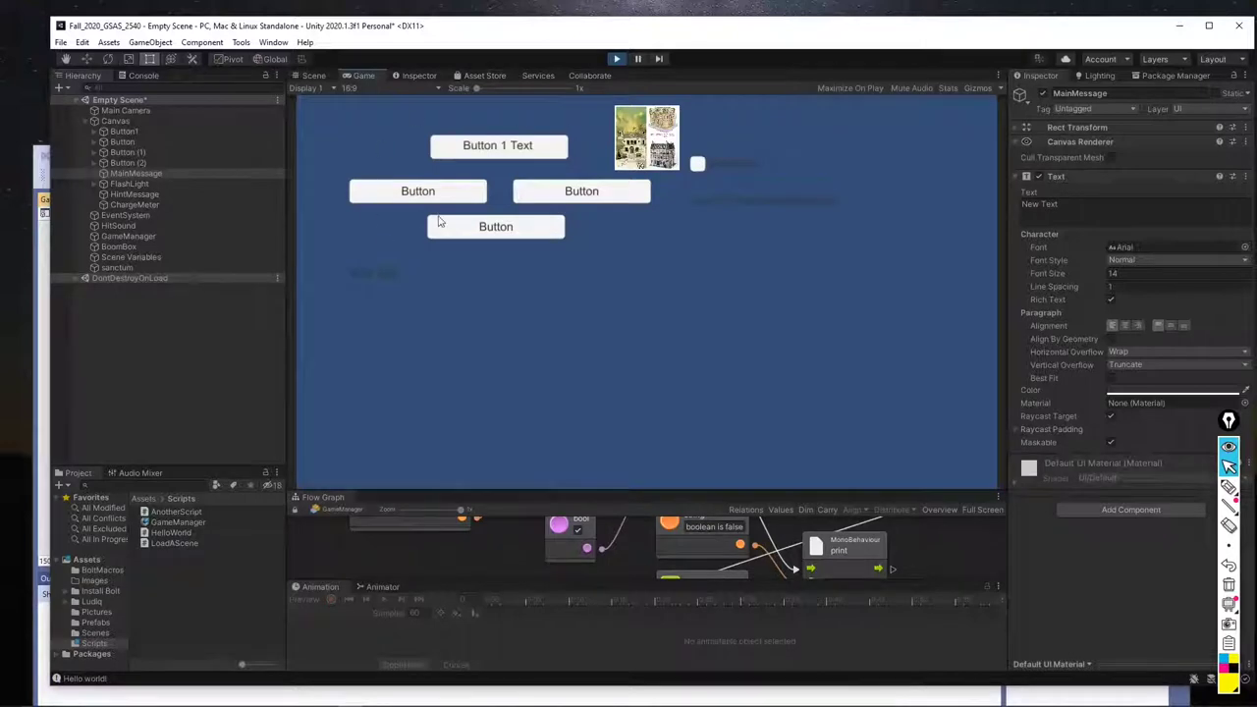
click(514, 234)
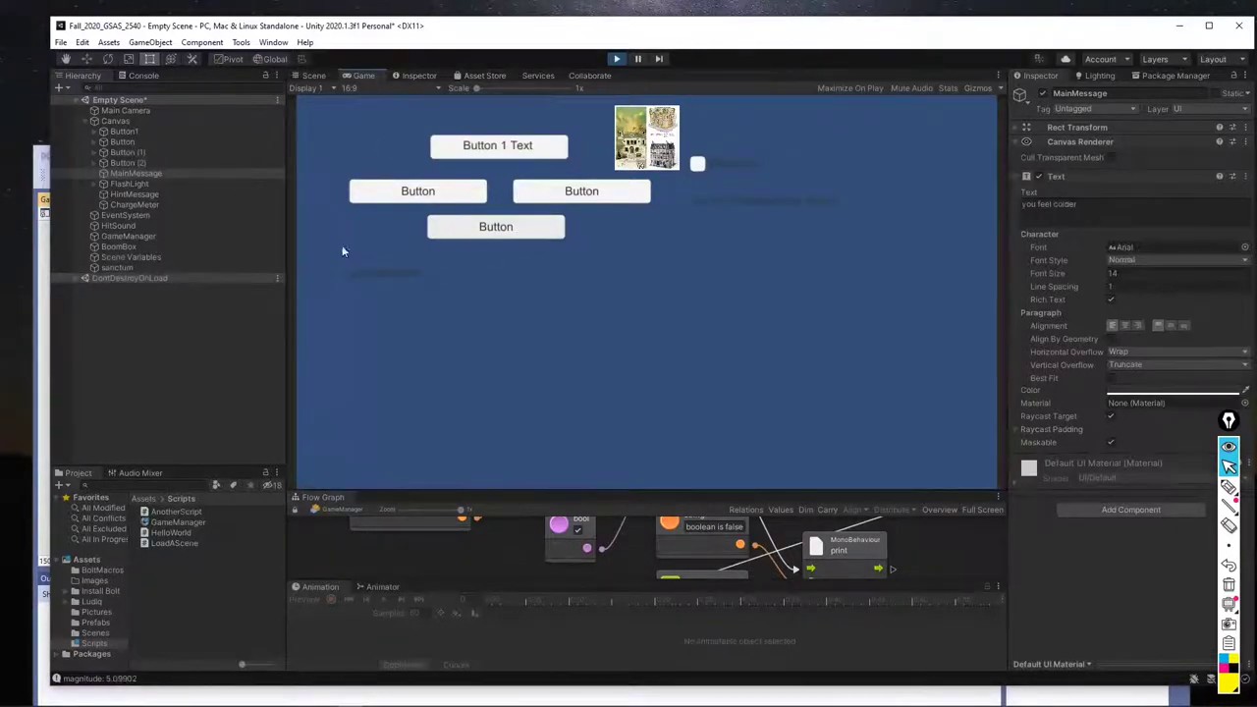
click(521, 150)
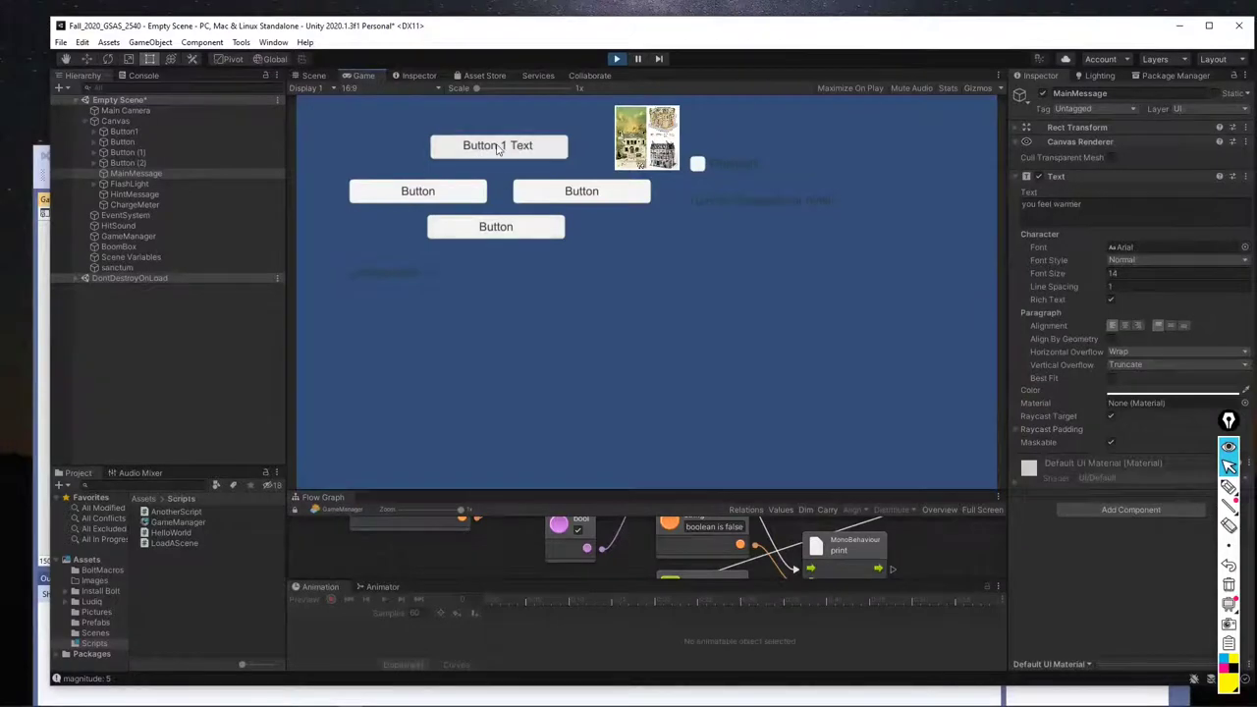
click(494, 231)
click(594, 196)
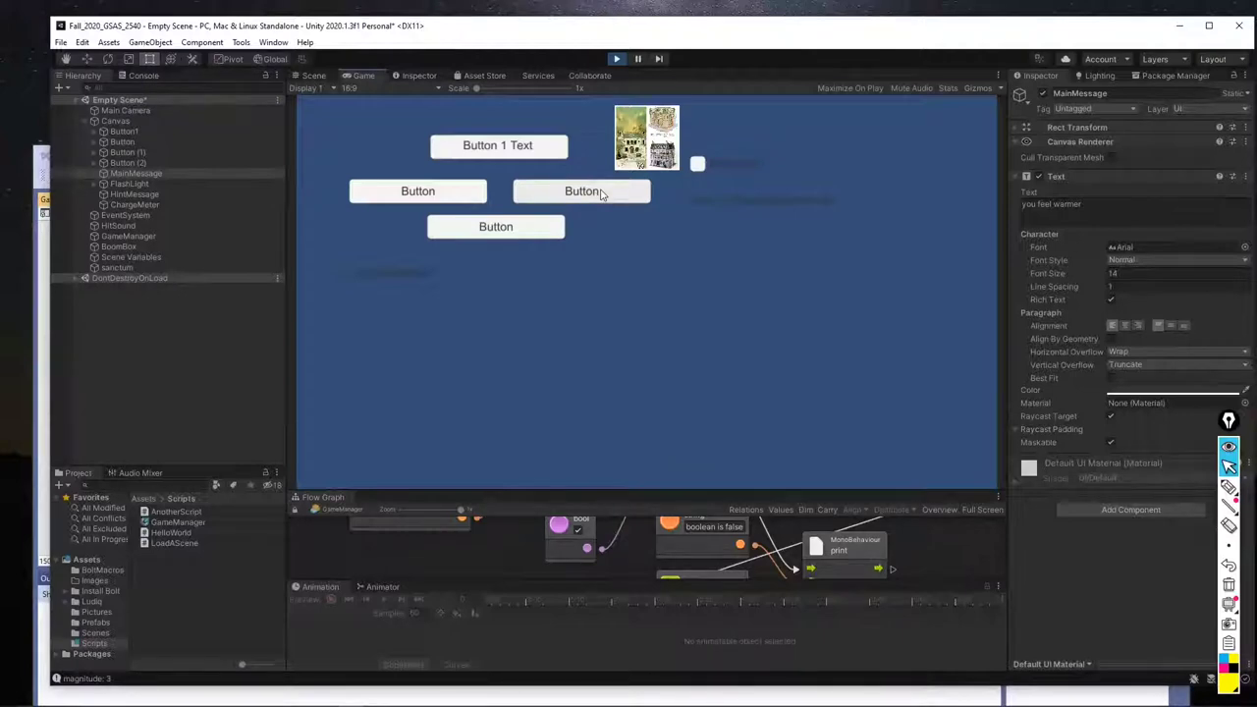
Move the player in all four directions with the in-game buttons to test the colder/warmer message further
click(602, 194)
click(602, 195)
click(458, 197)
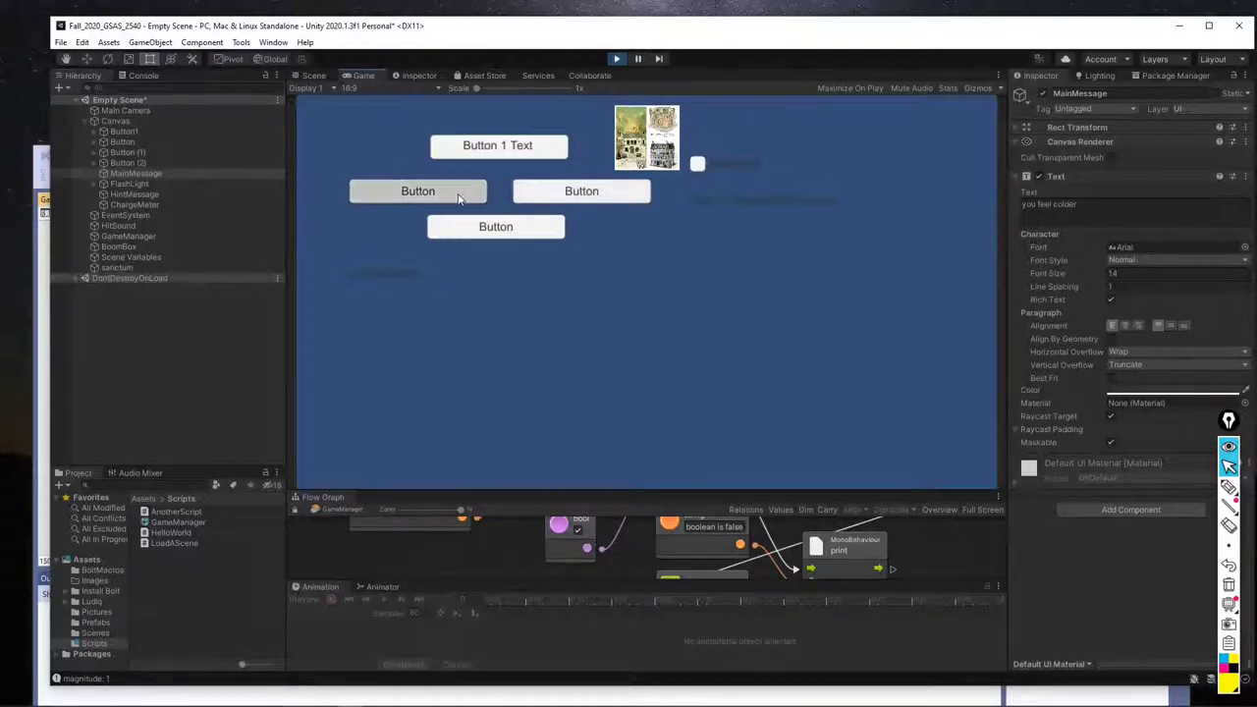
click(523, 153)
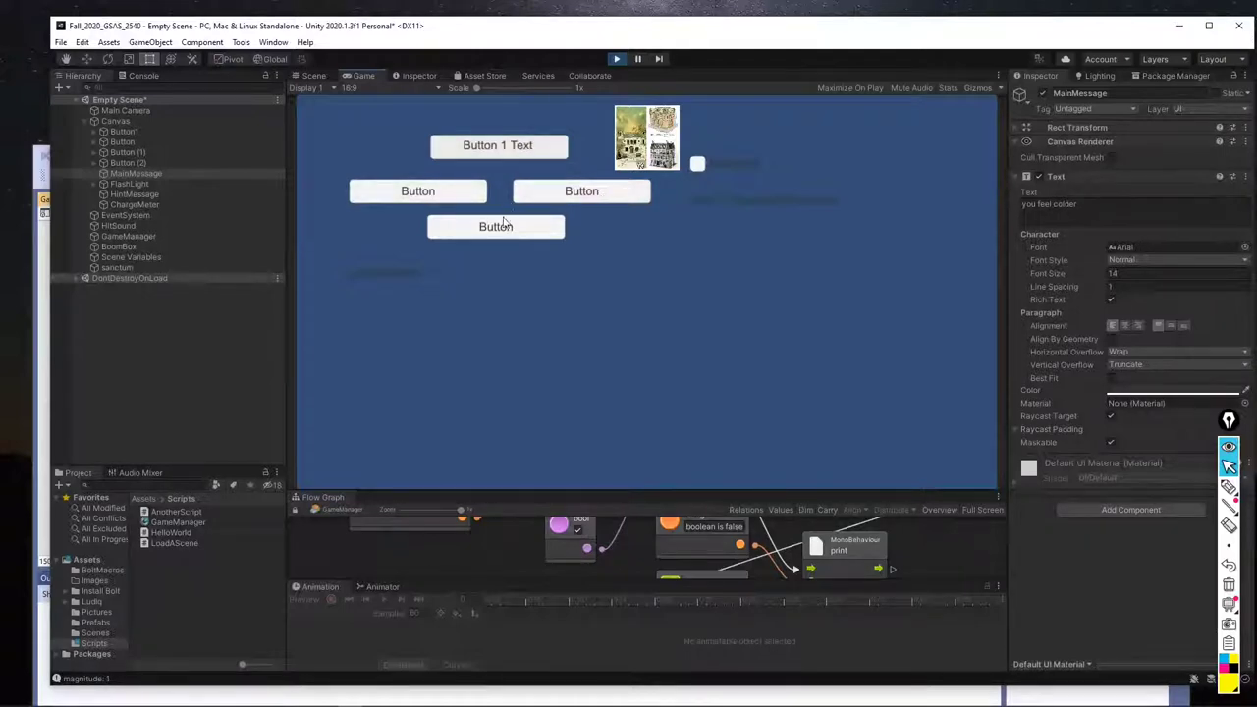
click(457, 192)
click(500, 156)
click(441, 196)
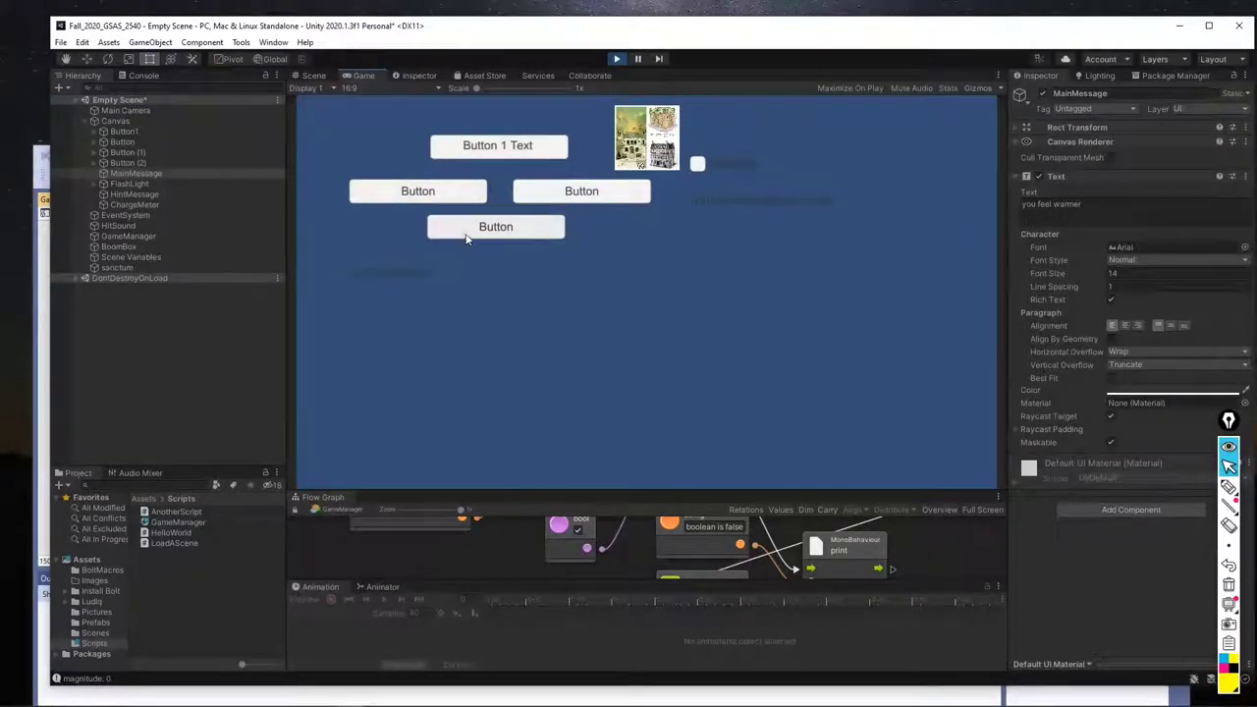
click(577, 196)
click(420, 192)
click(552, 147)
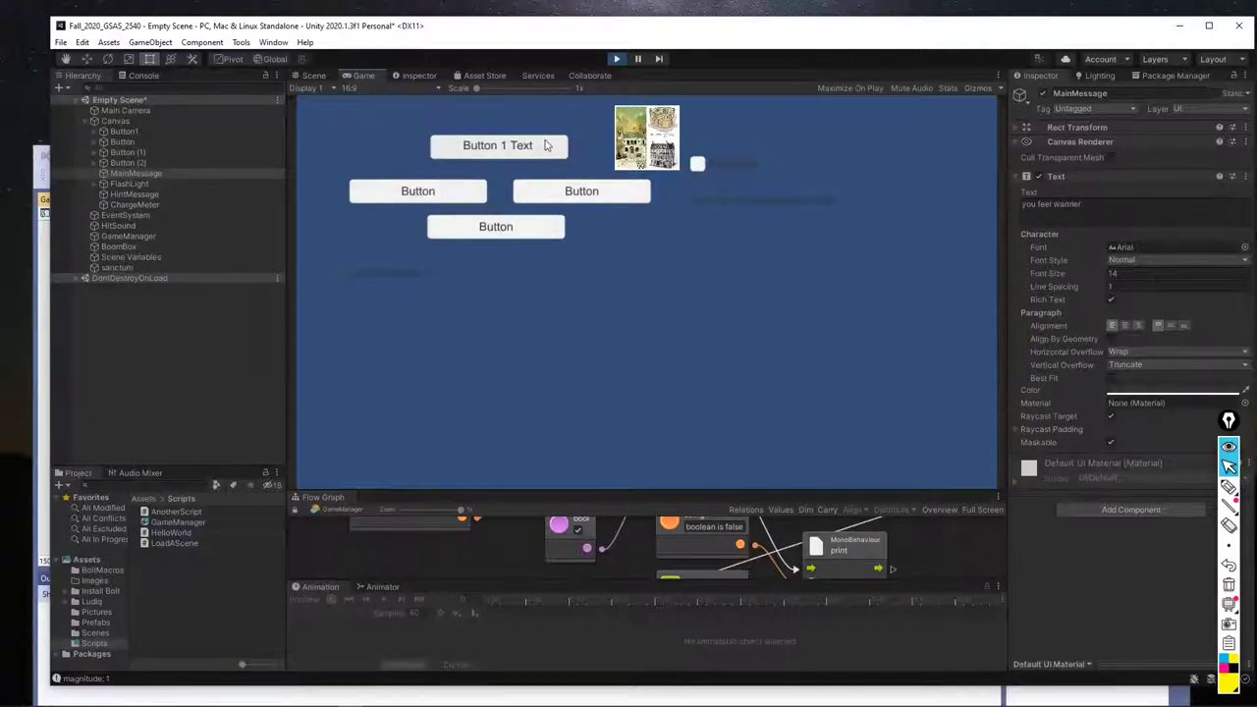
click(413, 194)
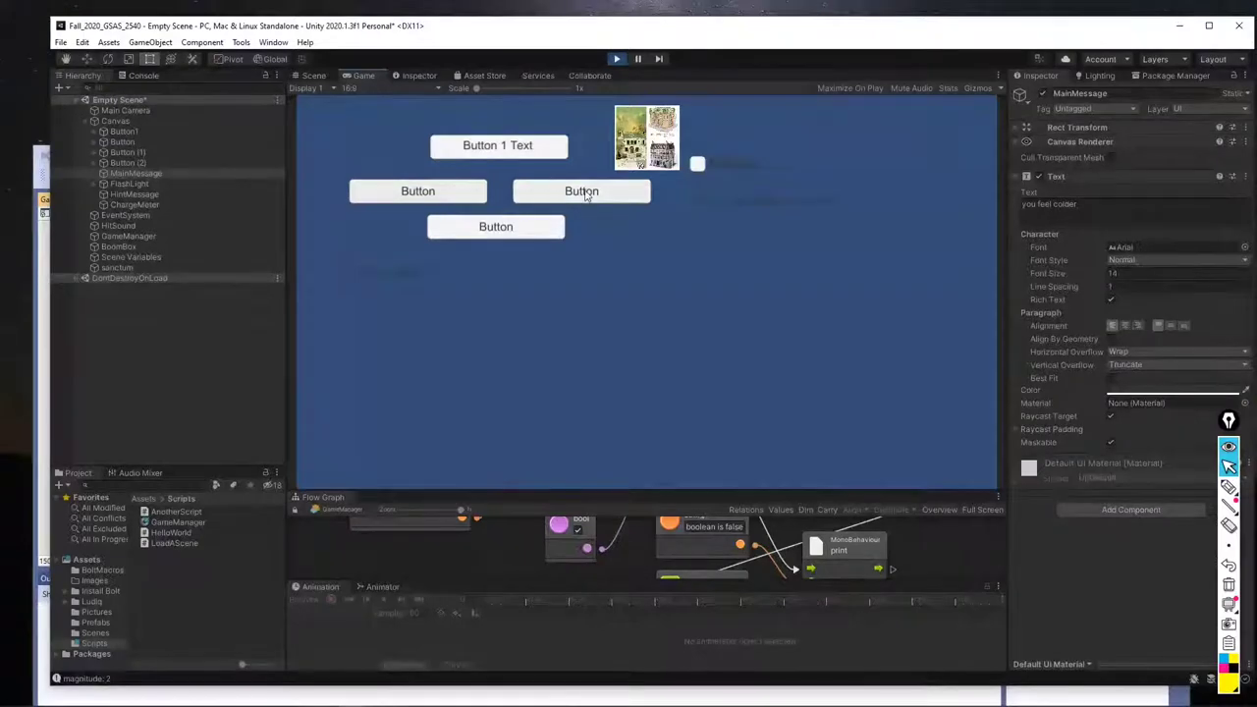
click(528, 147)
click(496, 229)
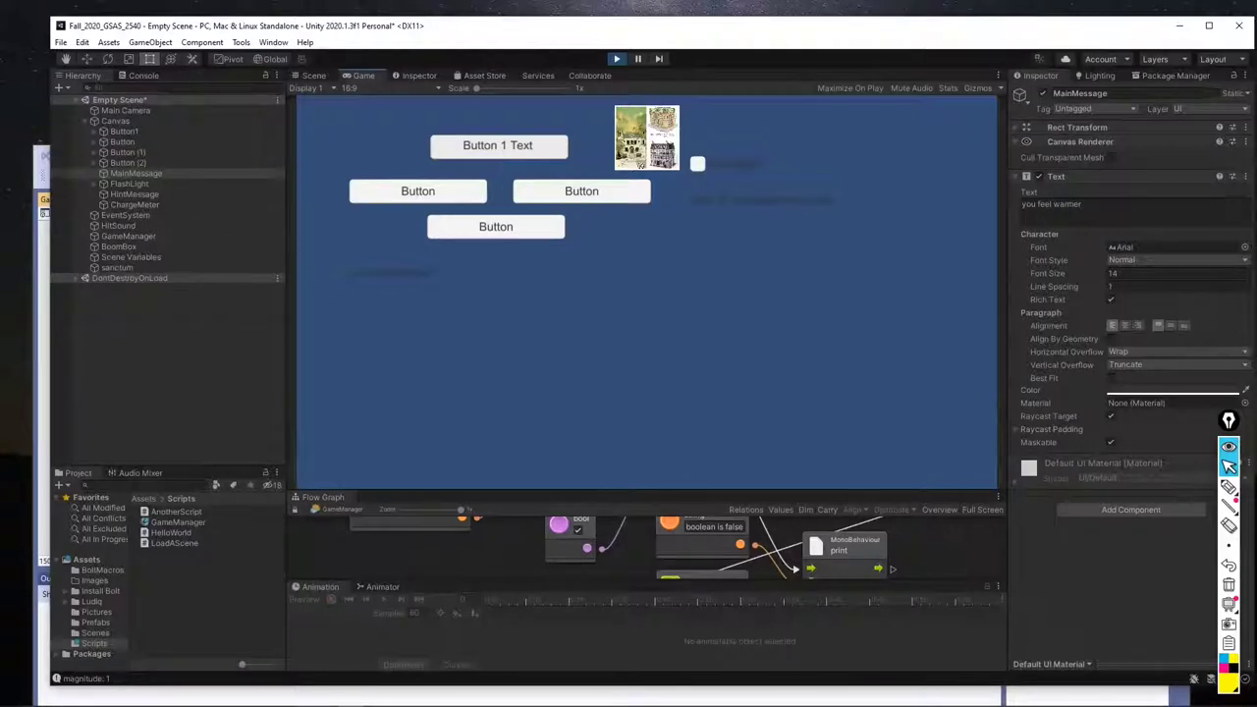
Check the latest logged magnitudes in the Console while moving the player up, right and left, and stop the game
click(142, 75)
scroll(242, 270, down, 10)
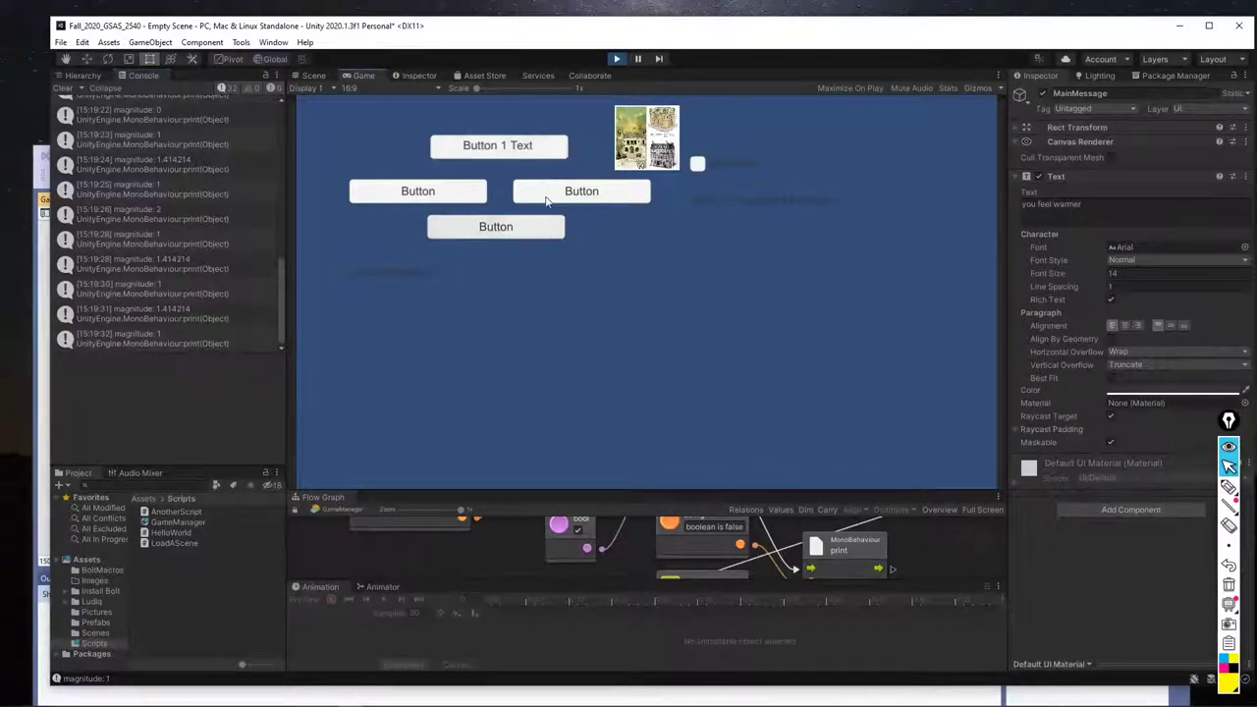
click(522, 144)
click(561, 190)
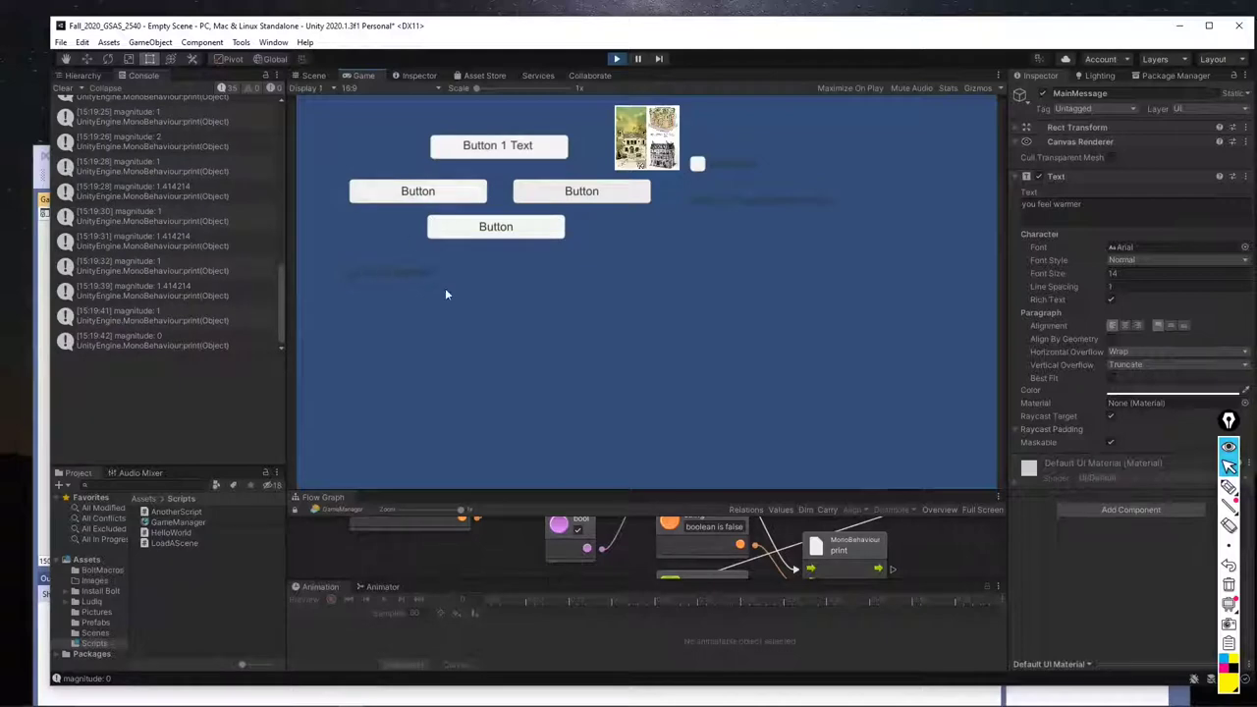
click(421, 191)
click(420, 191)
click(581, 191)
click(581, 192)
click(615, 59)
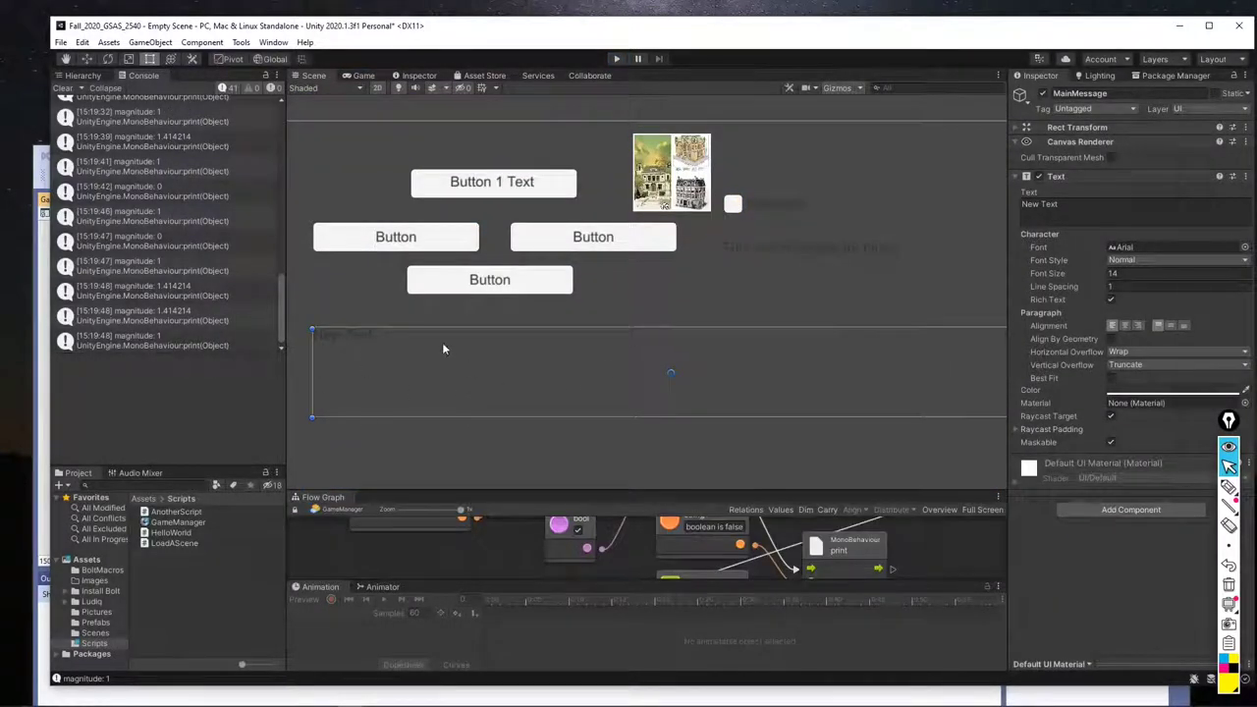
Switch to GameManager.cs in Visual Studio and review the code from the colder/warmer message chain back up to Start()
mouse_move(283, 701)
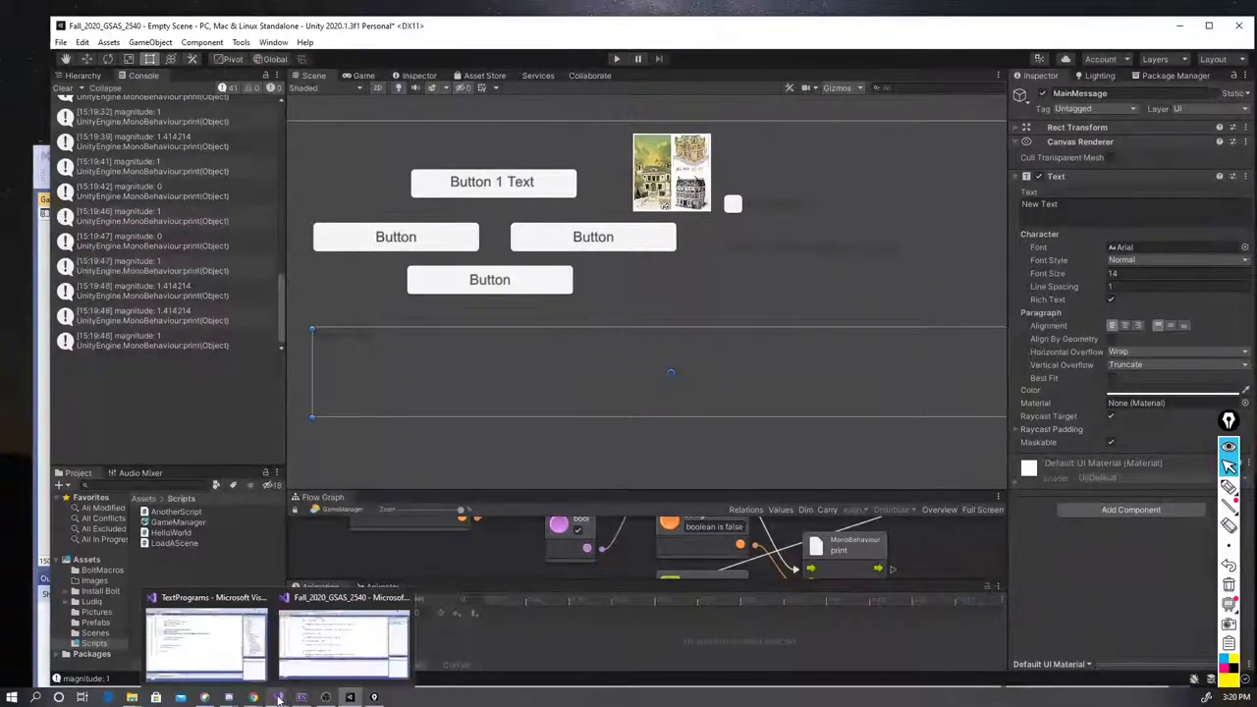
click(321, 604)
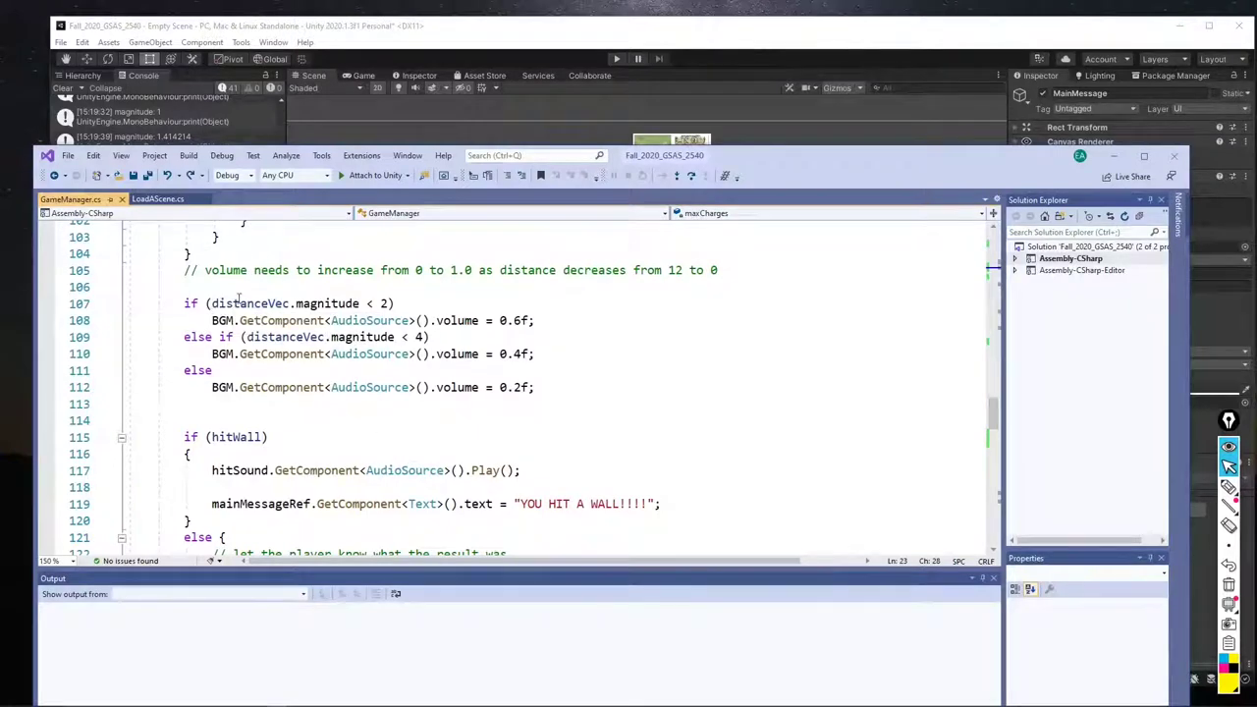
scroll(332, 480, down, 2)
scroll(264, 469, down, 4)
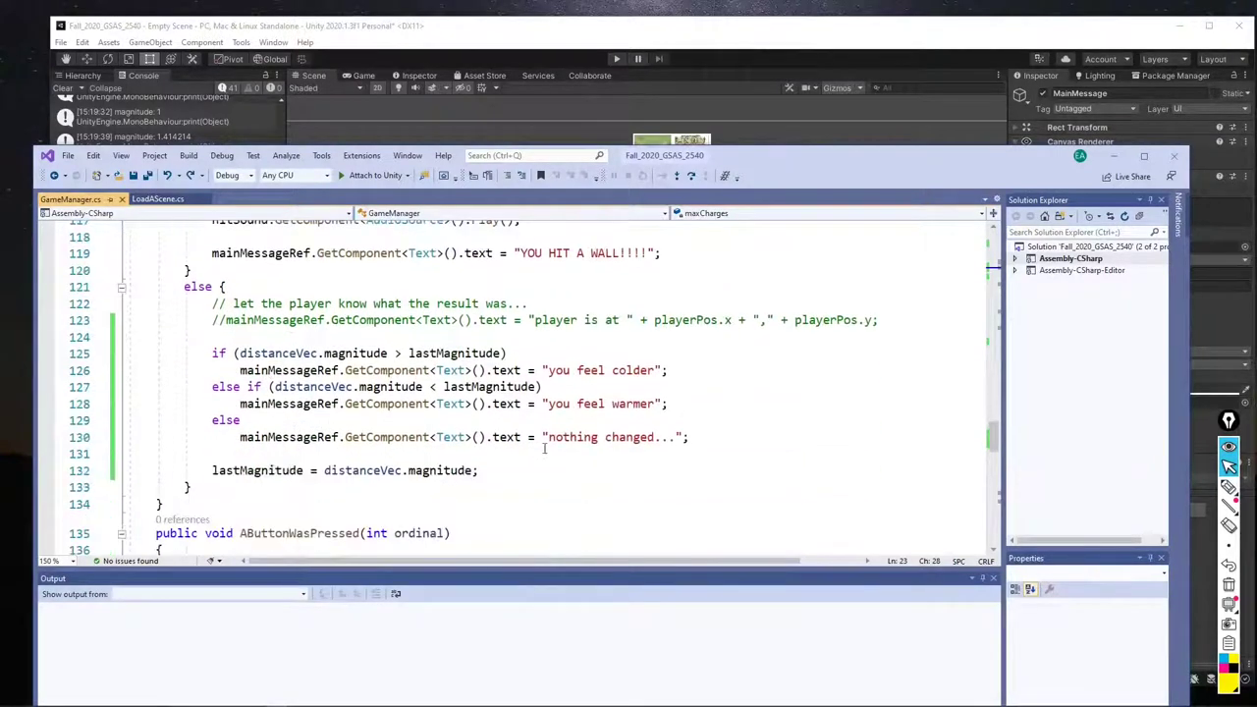
scroll(412, 462, down, 2)
scroll(554, 455, up, 7)
scroll(555, 455, up, 10)
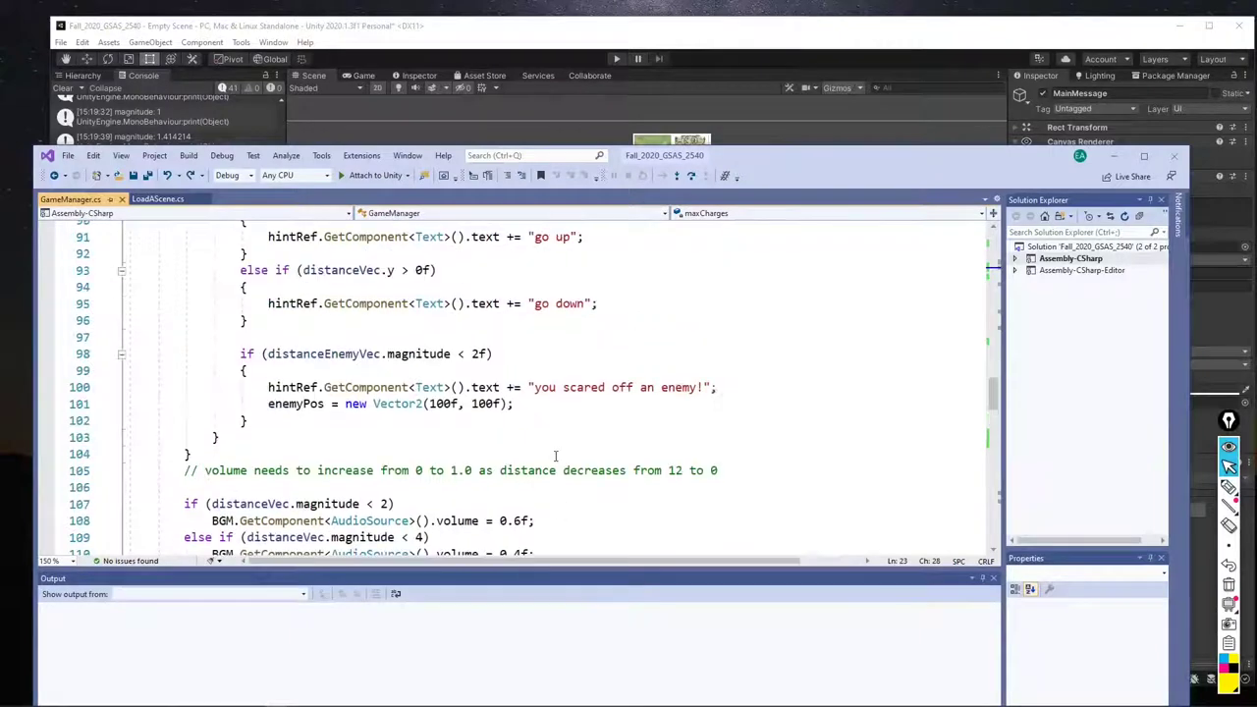
scroll(573, 357, up, 3)
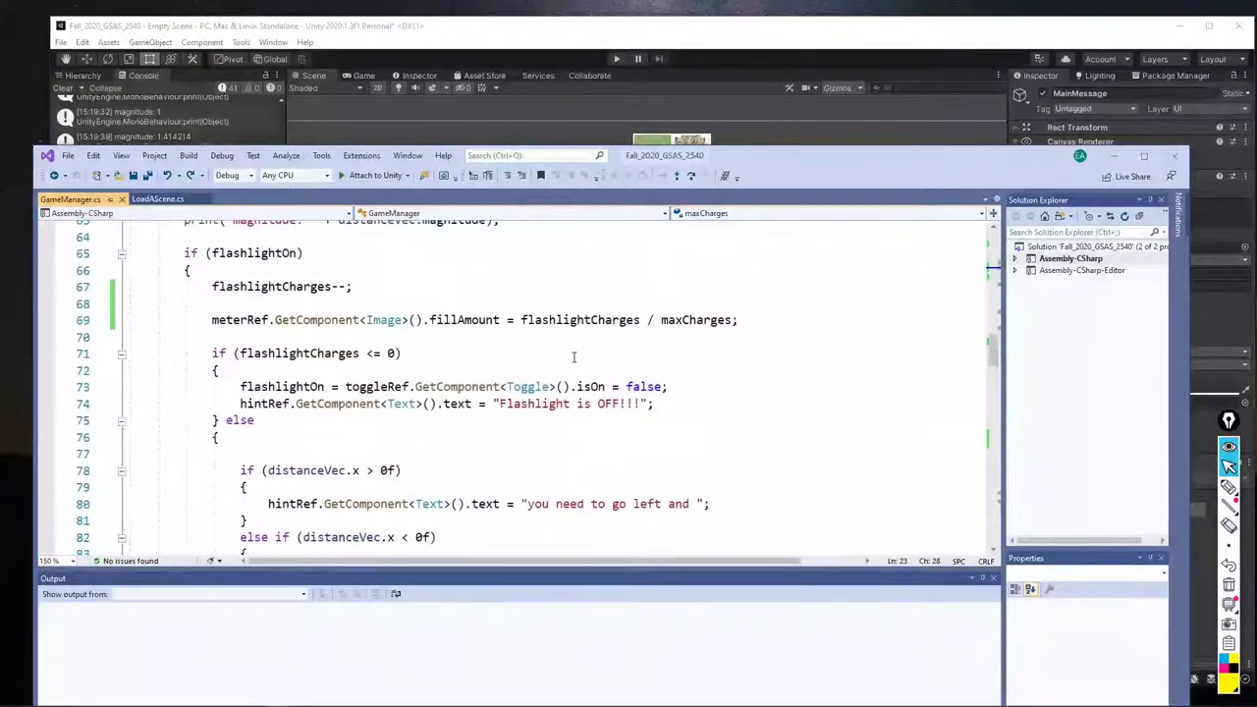
scroll(678, 392, up, 2)
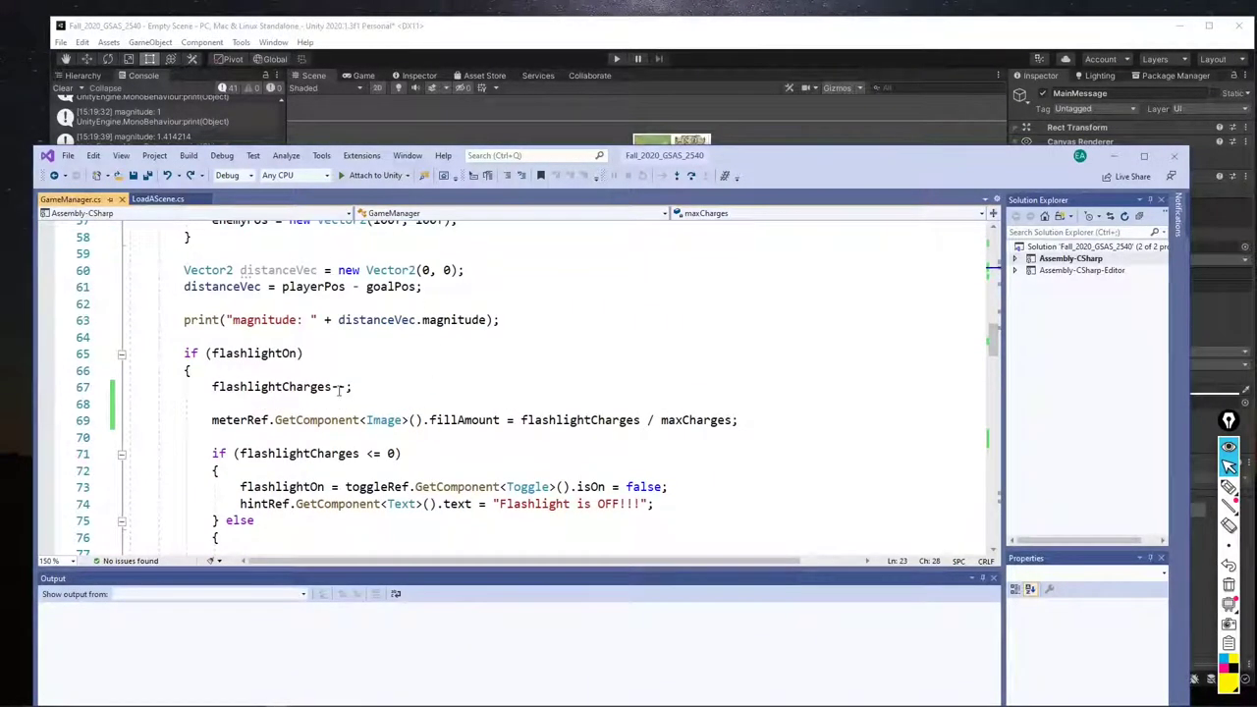
scroll(334, 318, up, 3)
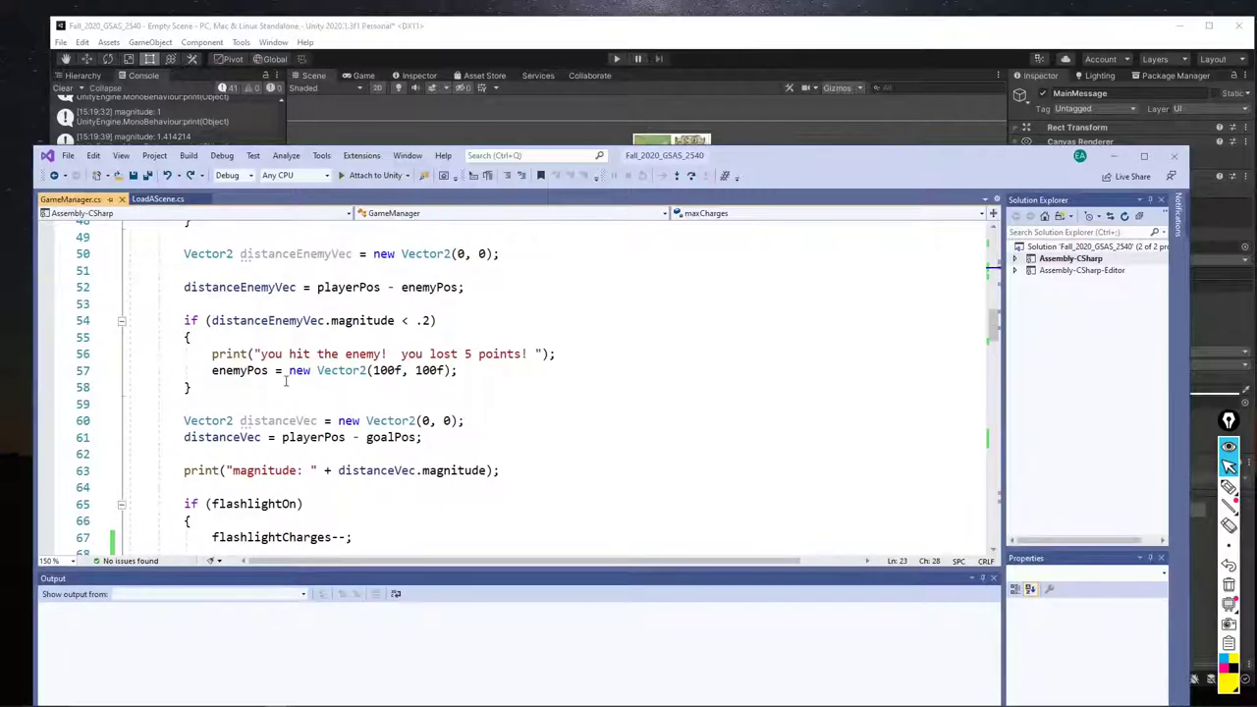
scroll(339, 364, up, 2)
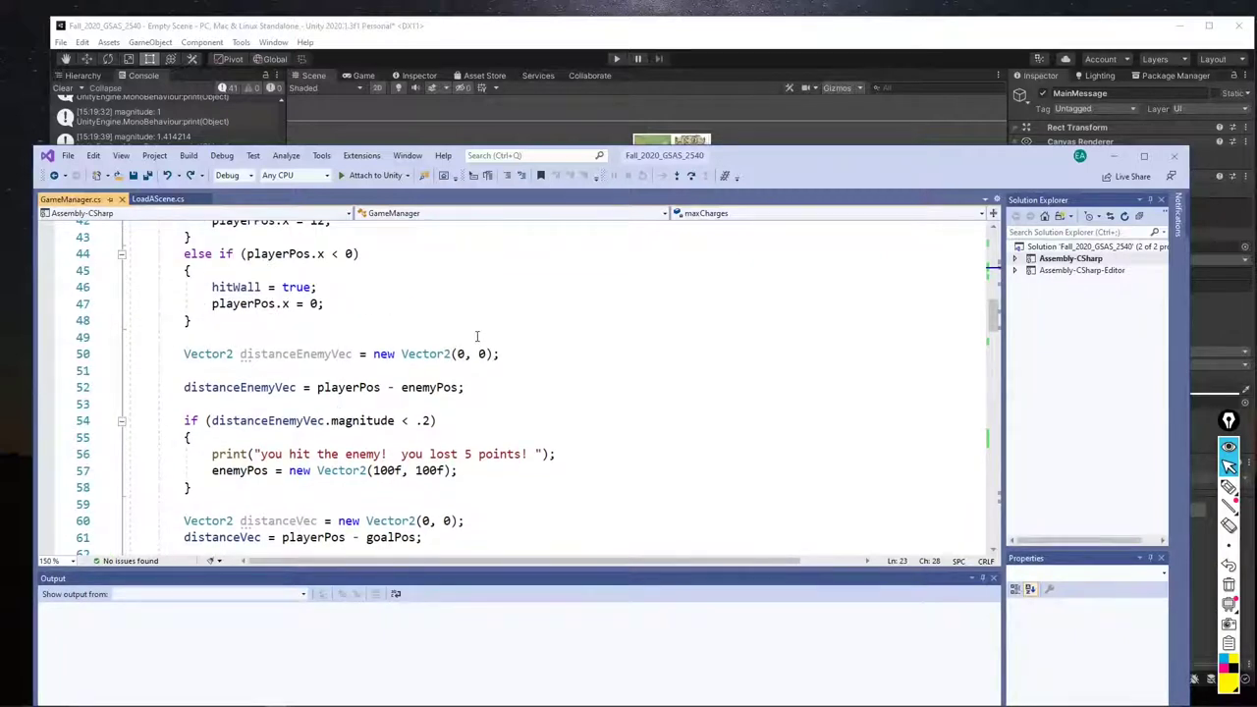
scroll(276, 303, up, 5)
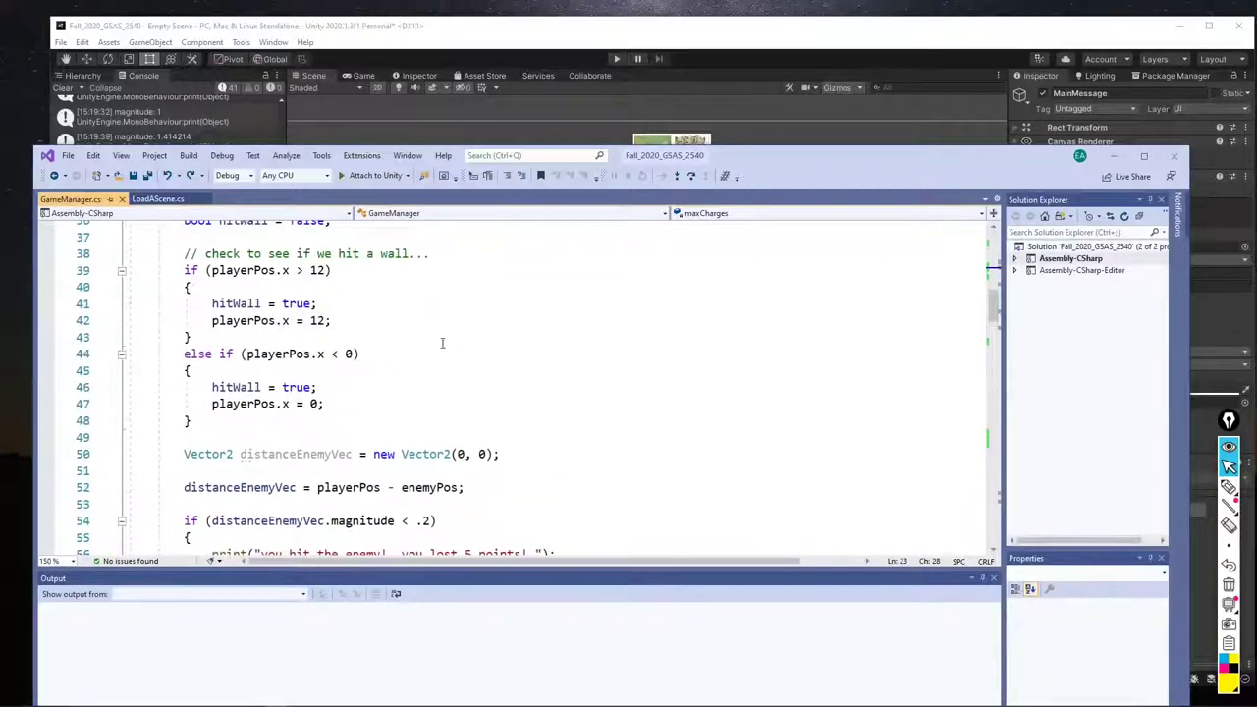
scroll(439, 285, up, 4)
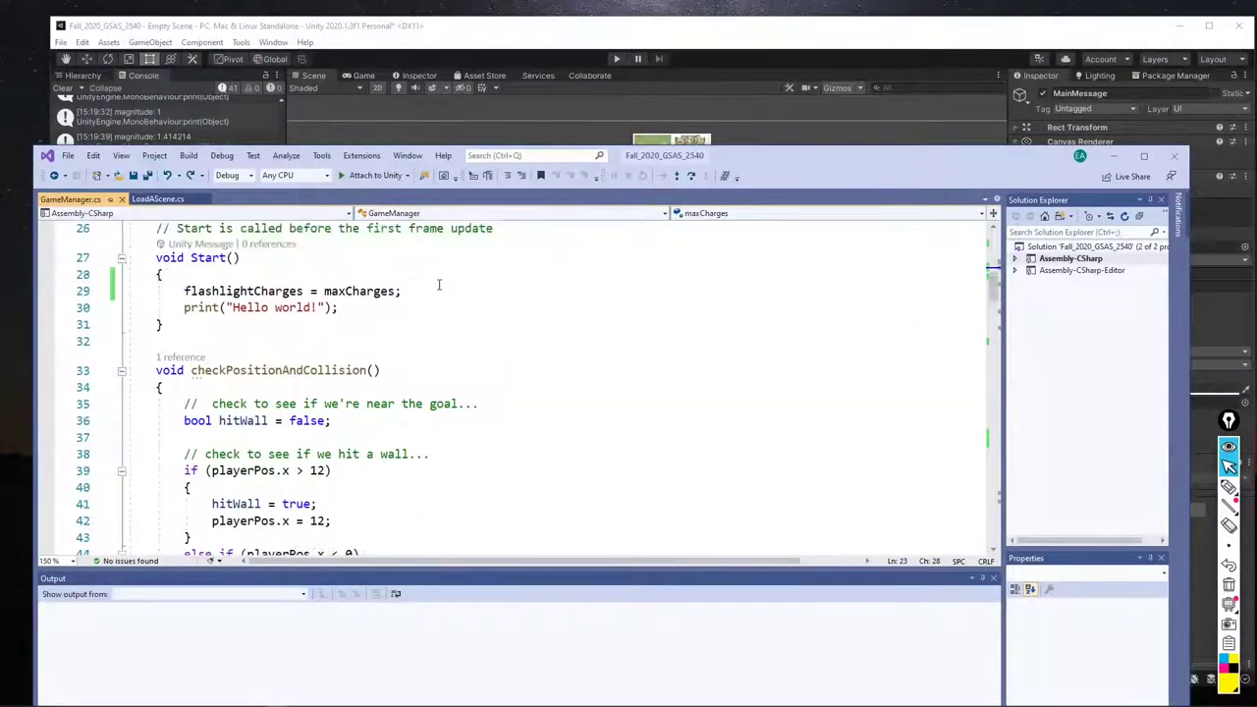
Examine the checkPositionAndCollision() call, the end of the hitWall else block and the distanceEnemyVec.magnitude < .2 check
scroll(438, 285, down, 17)
scroll(432, 304, down, 20)
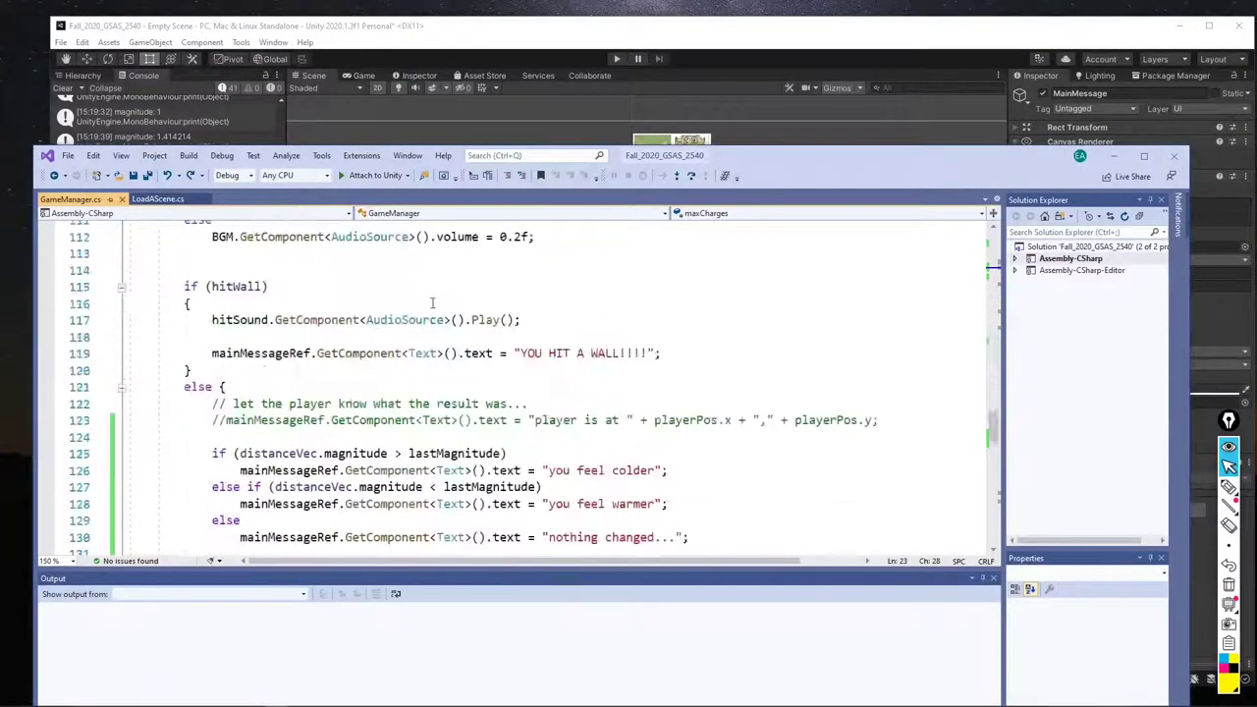
scroll(424, 319, up, 4)
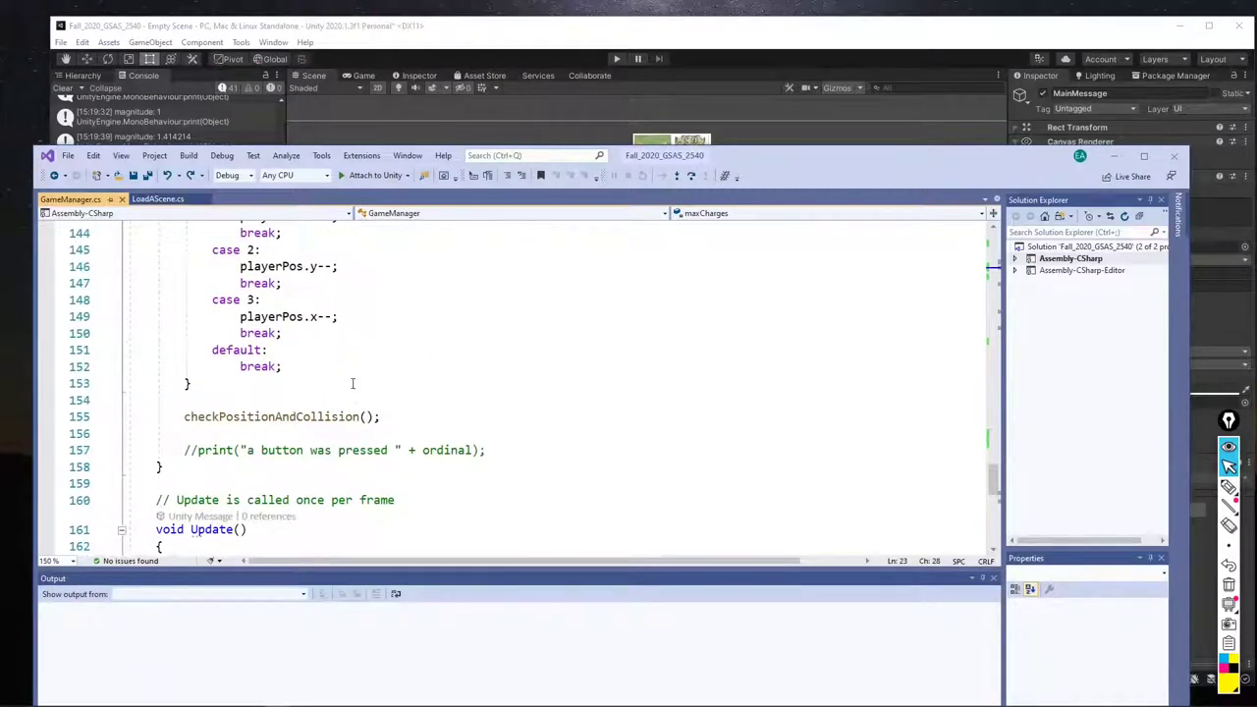
scroll(352, 383, up, 11)
scroll(312, 375, down, 5)
click(198, 339)
scroll(358, 295, up, 20)
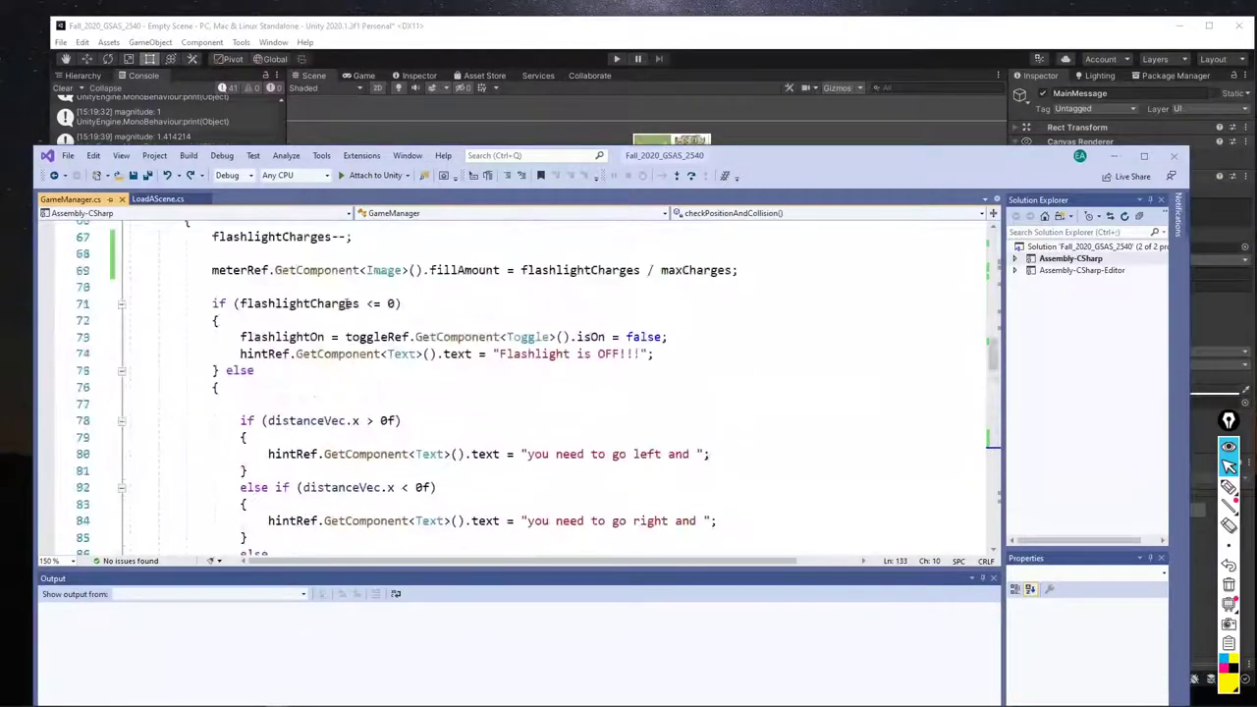
scroll(277, 346, up, 5)
scroll(218, 349, up, 1)
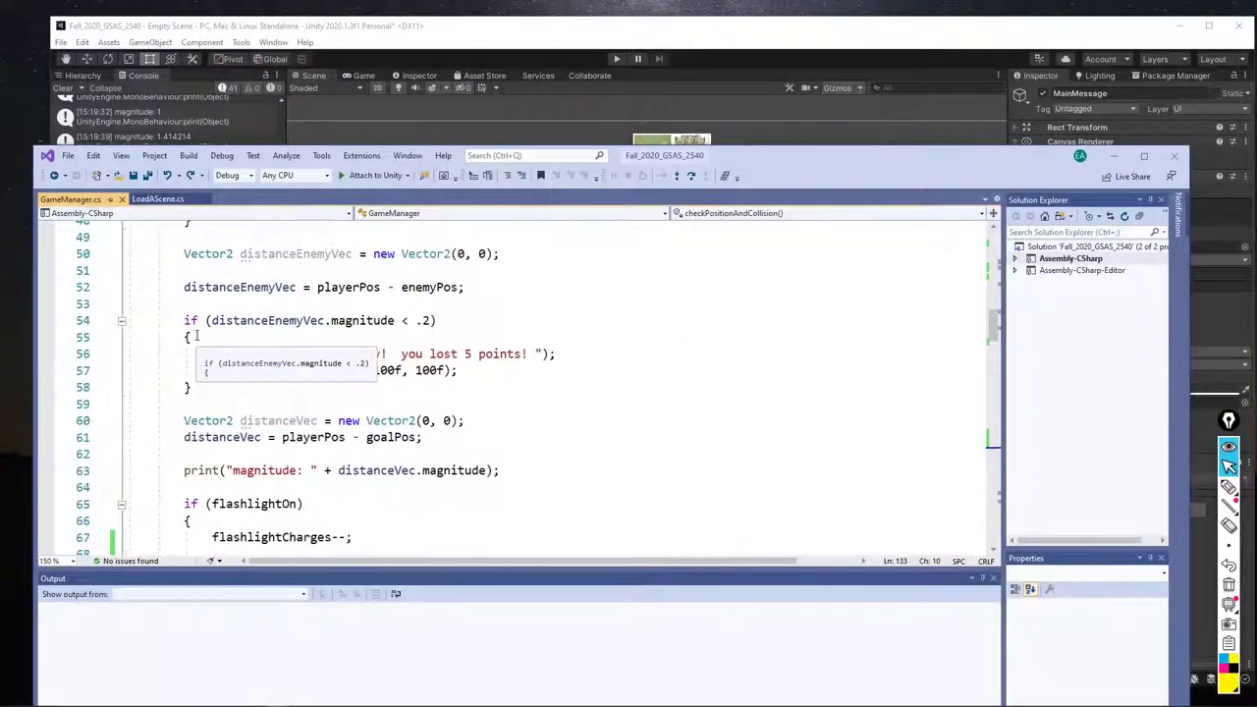
Add the condition if (distanceVec.magnitude < .5) after the else block that ends checkPositionAndCollision, separated by a blank line
scroll(294, 332, down, 20)
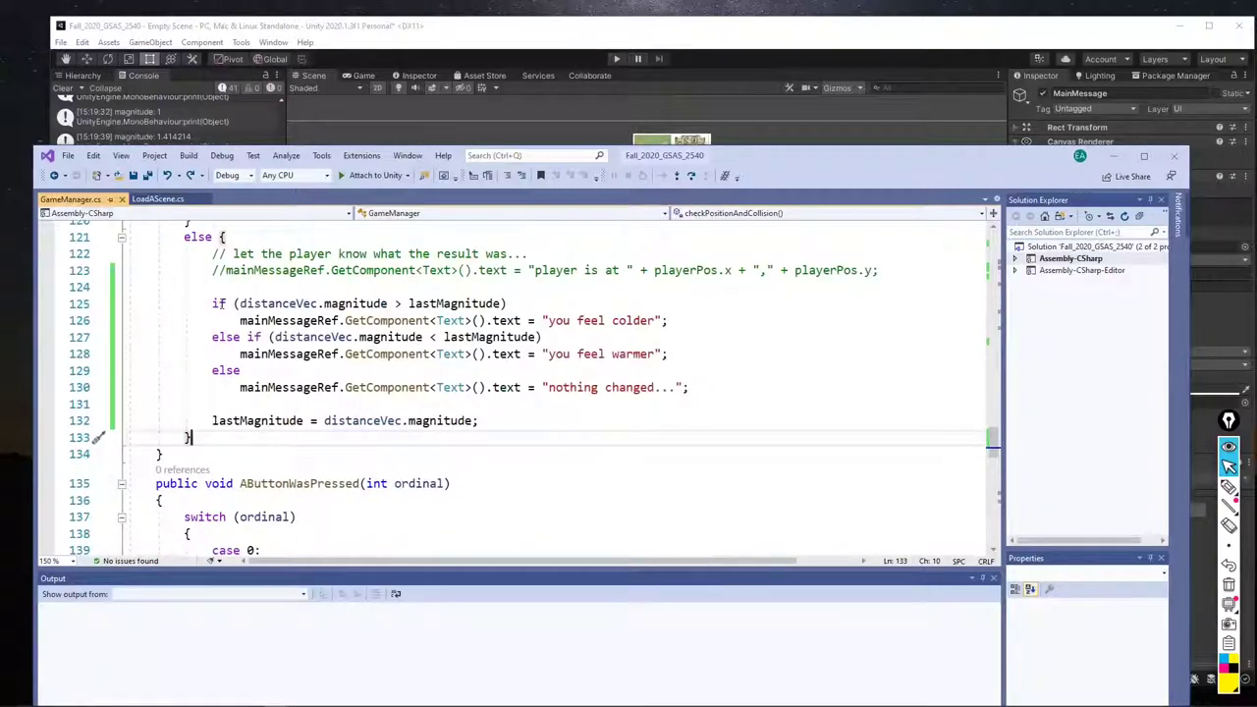
drag(209, 303, 391, 304)
key(ctrl+c)
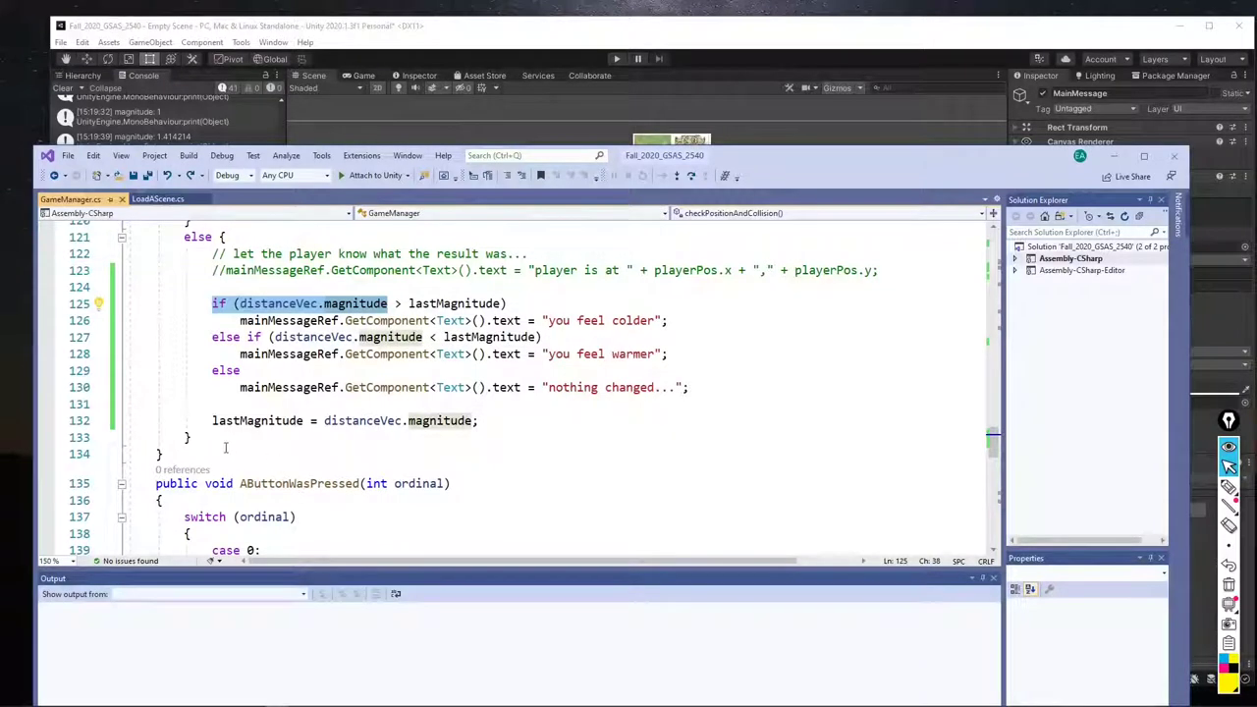
click(271, 435)
key(Return)
key(Return)
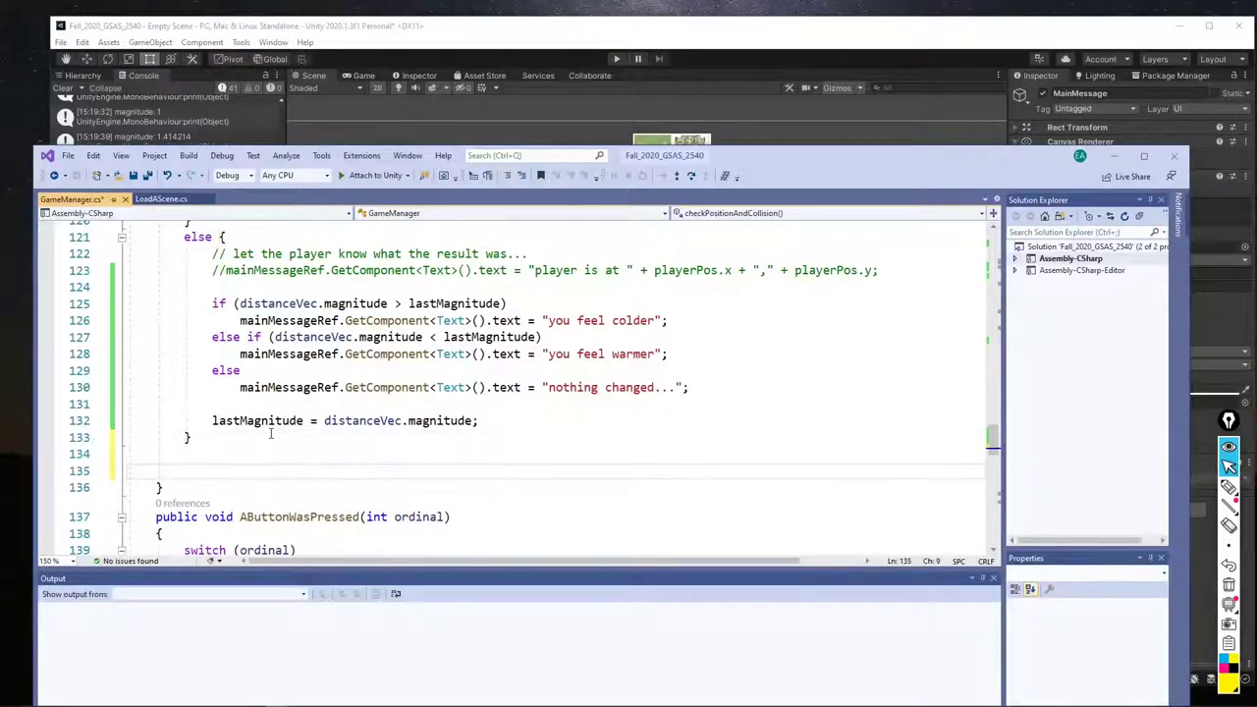
key(ctrl+v)
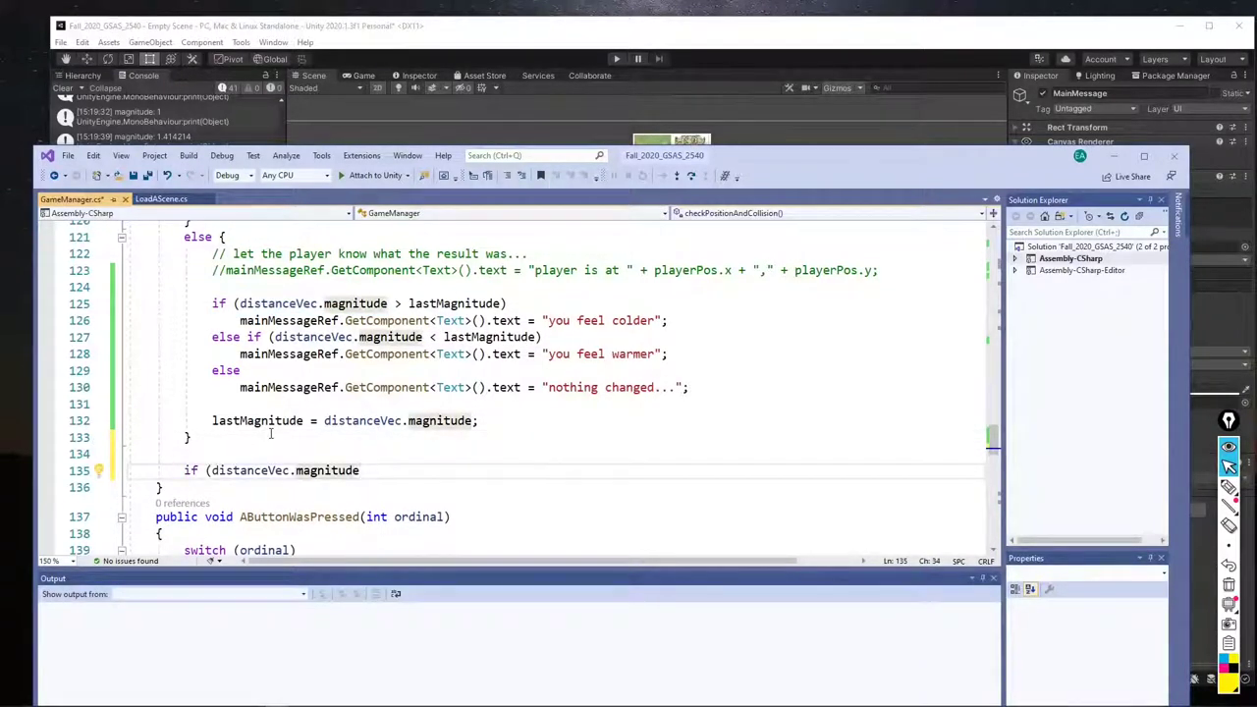
text(<)
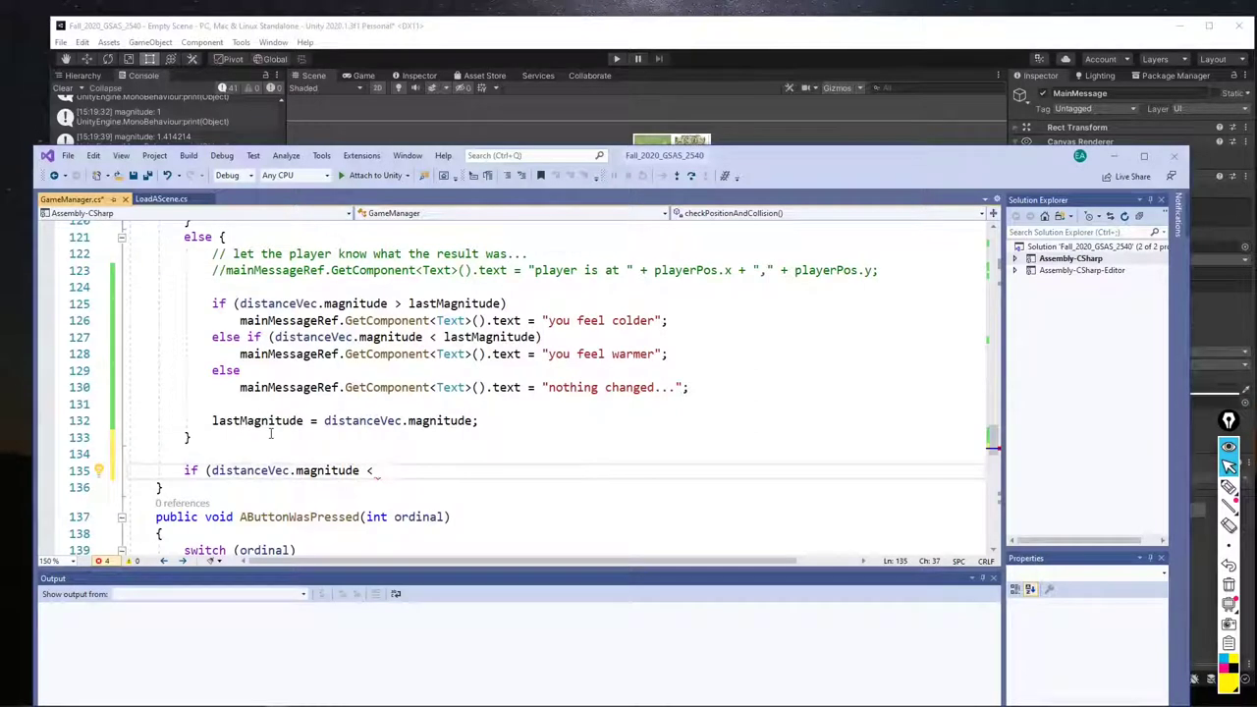
text(.5))
key(Return)
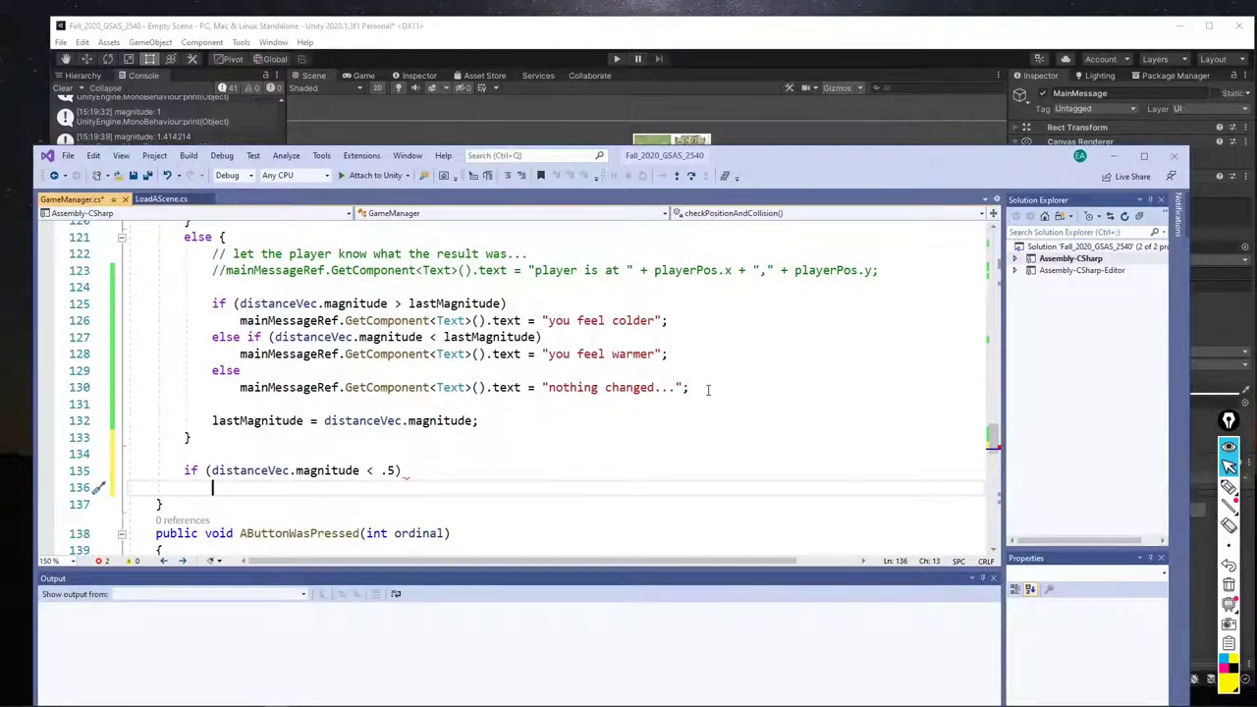
Copy the "nothing changed..." message statement under the new if condition and change its text to "You Found the Goal"
drag(705, 388, 700, 381)
key(ctrl+c)
click(430, 471)
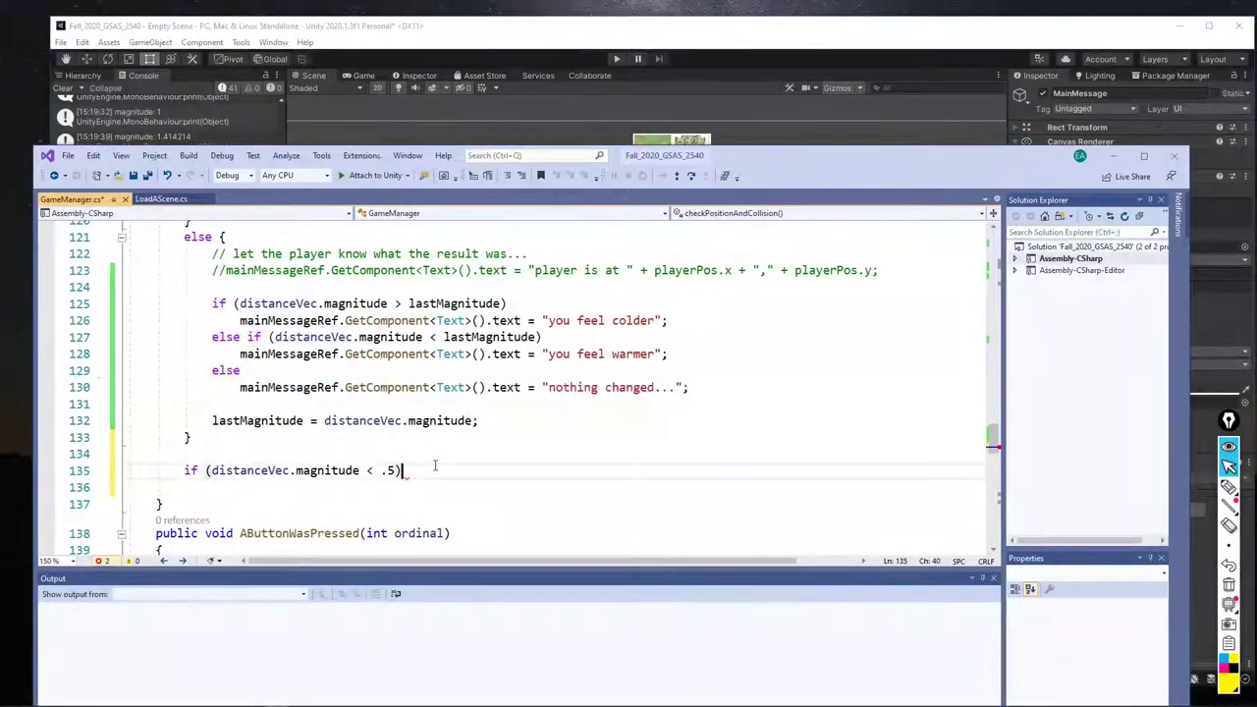
key(ctrl+v)
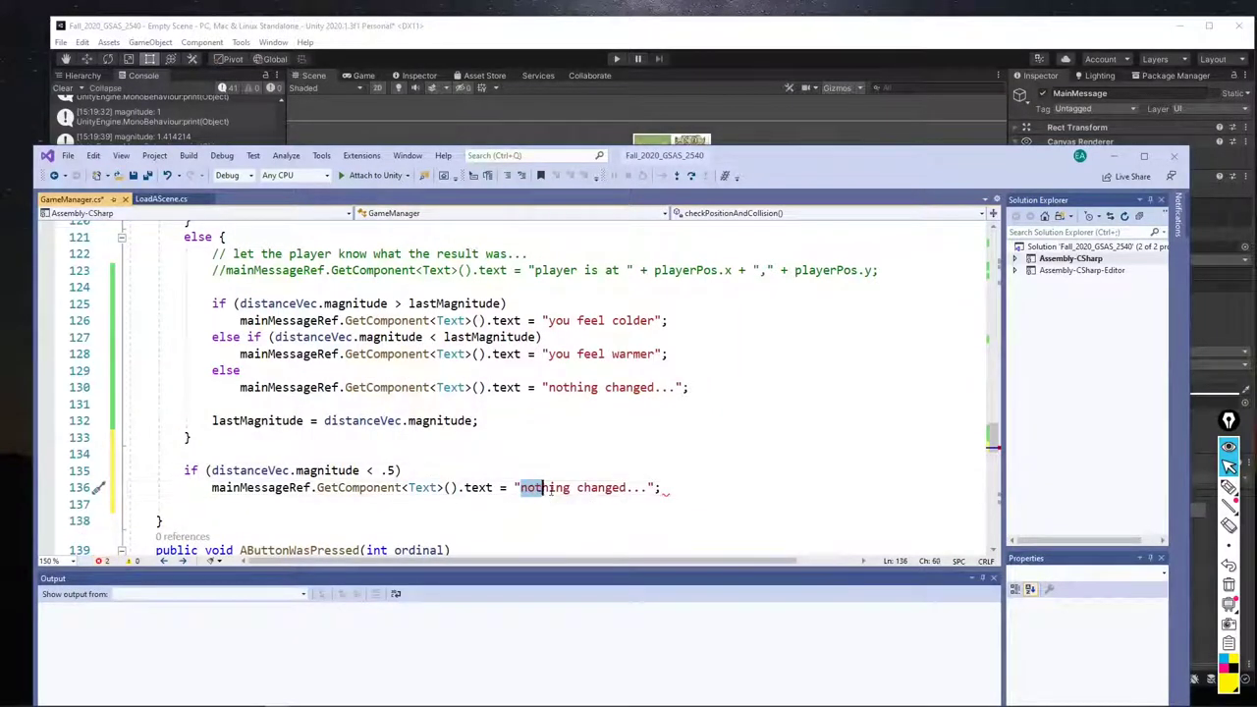
drag(522, 487, 651, 487)
text(You Found )
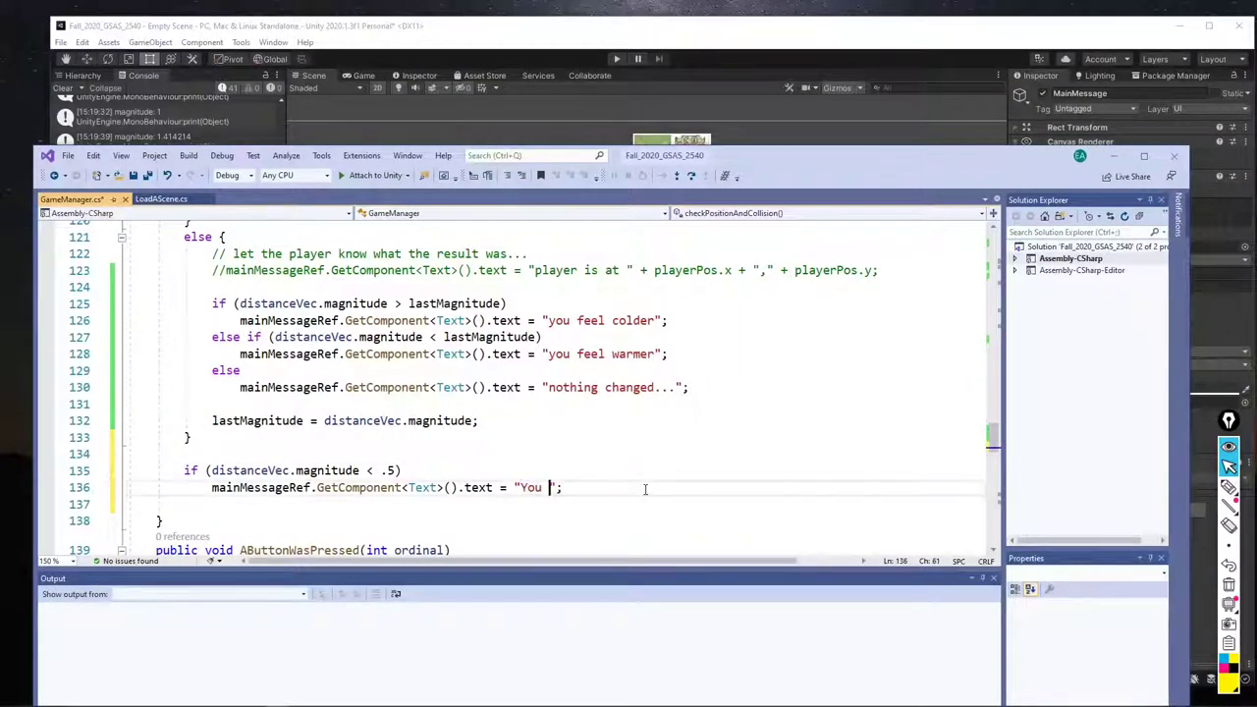
text(the Goal~!)
key(BackSpace)
key(BackSpace)
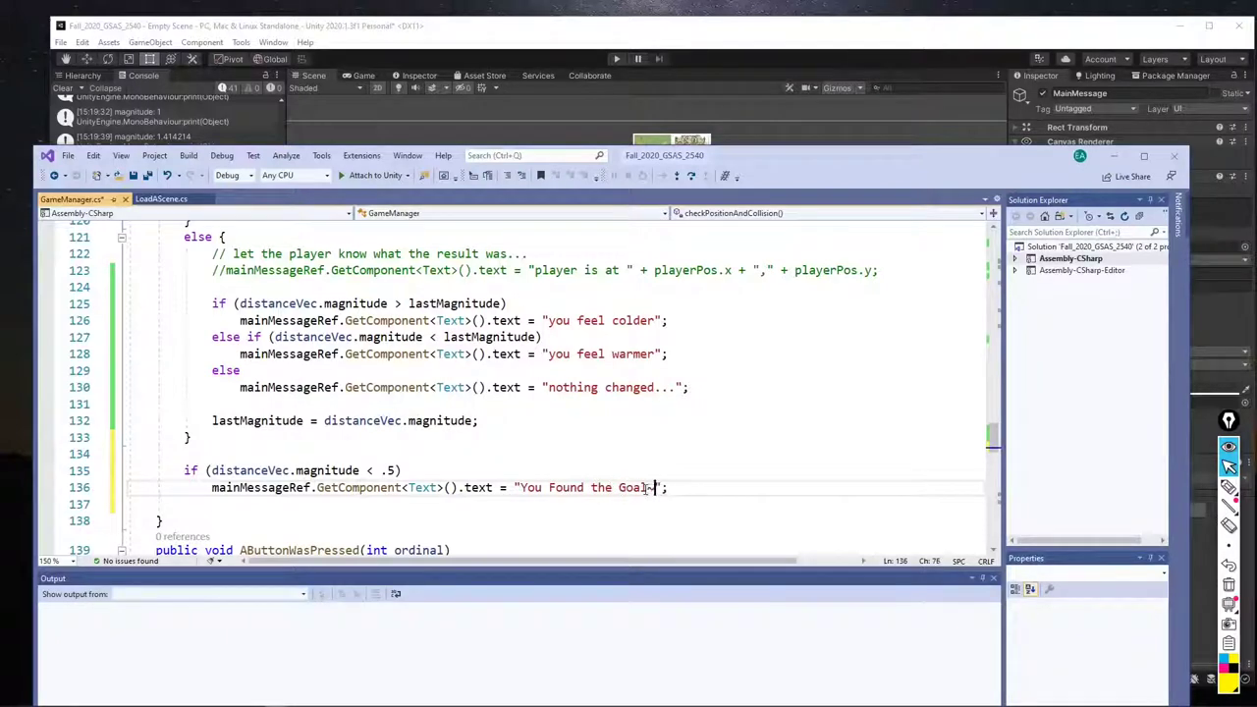
key(Insert)
key(End)
Enclose the "You Found the Goal" message statement in braces under if (distanceVec.magnitude < .5)
click(406, 471)
text({)
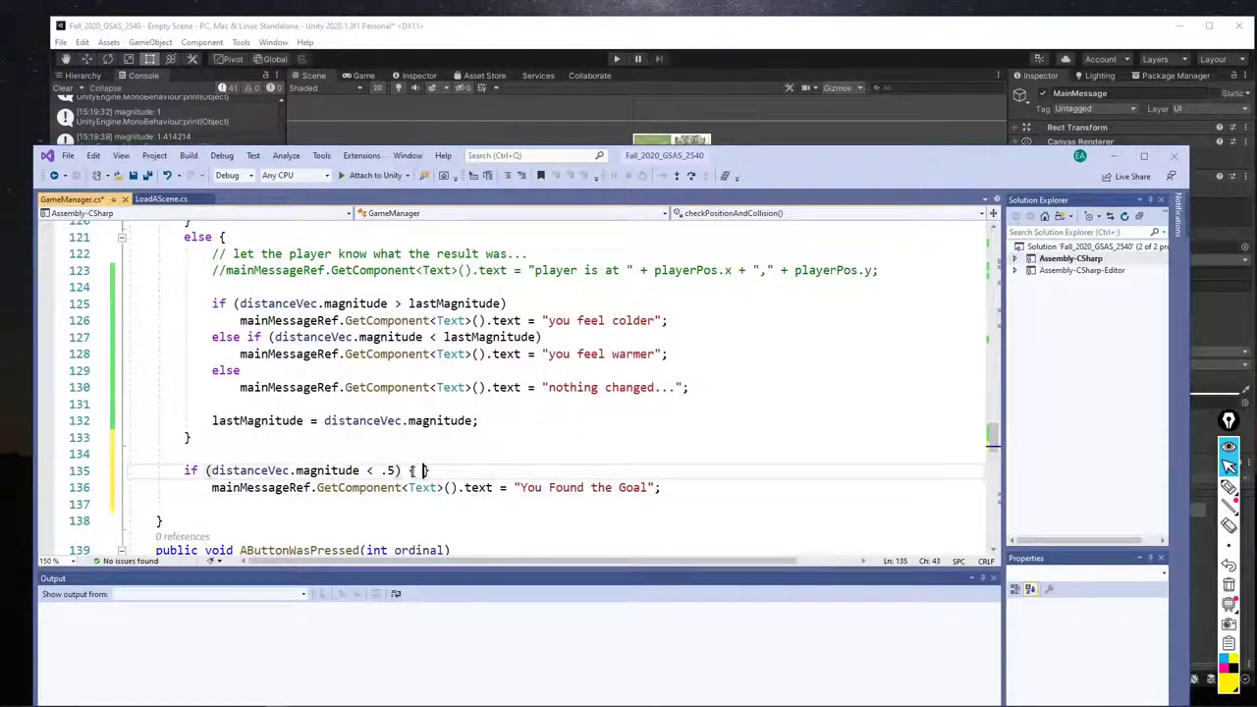
key(Delete)
click(344, 503)
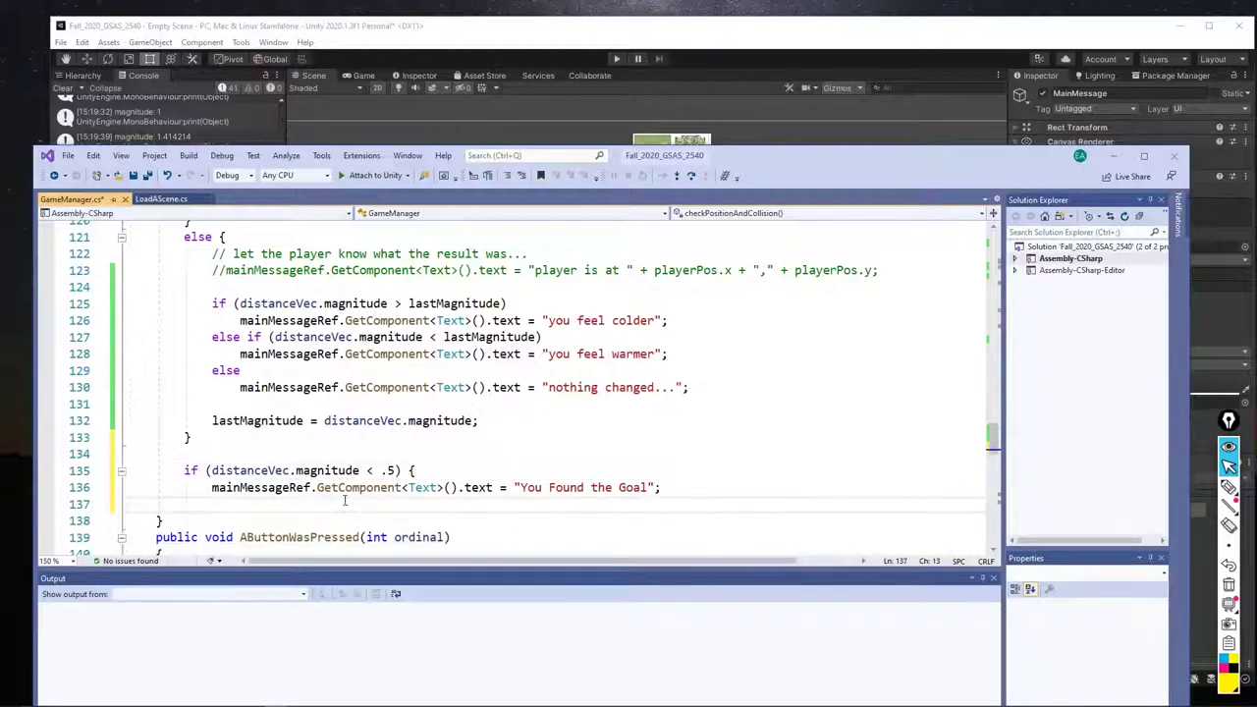
text(})
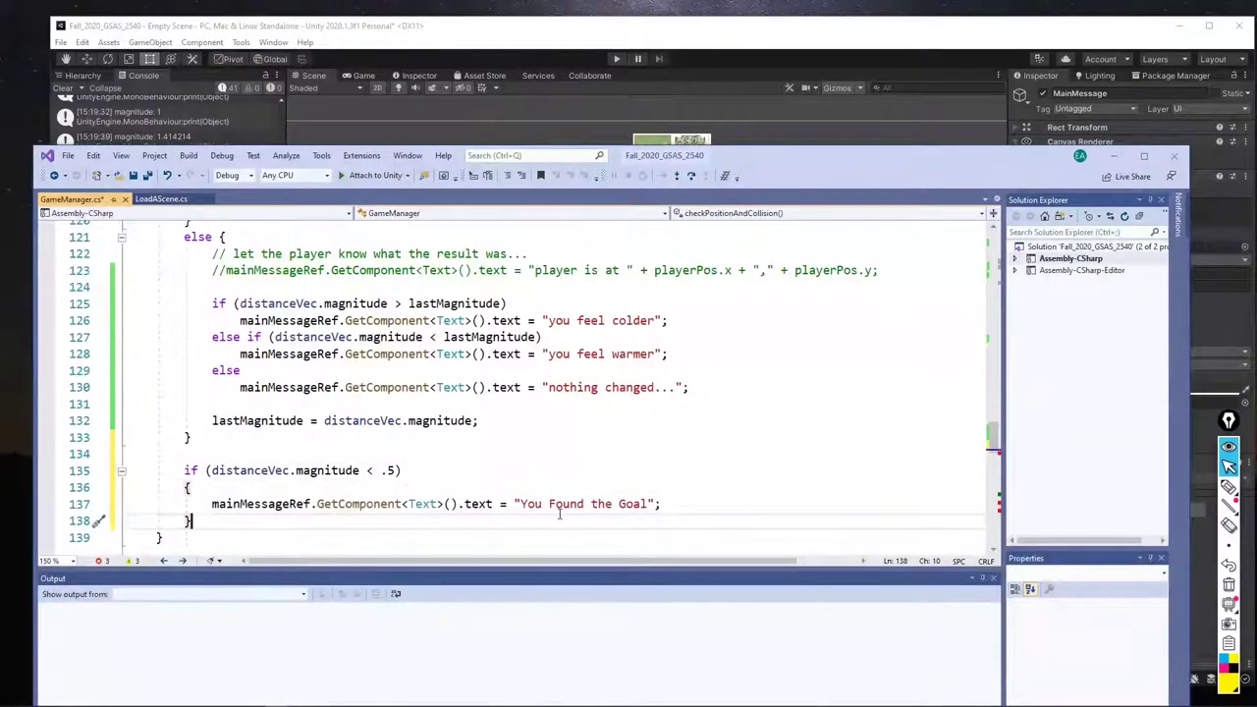
Examine the hitWall block's hitSound playback and wall message, the new goal block, and the code following AButtonWasPressed
scroll(375, 315, up, 6)
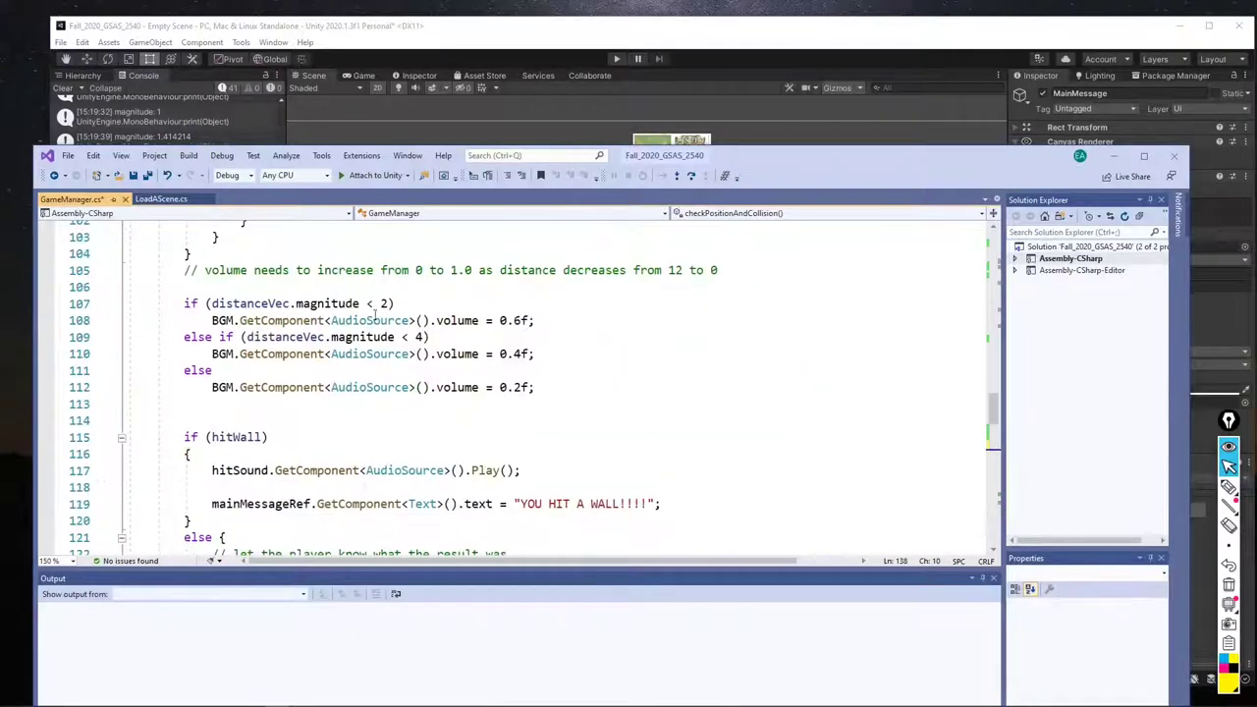
scroll(420, 282, down, 7)
click(675, 453)
drag(674, 453, 670, 432)
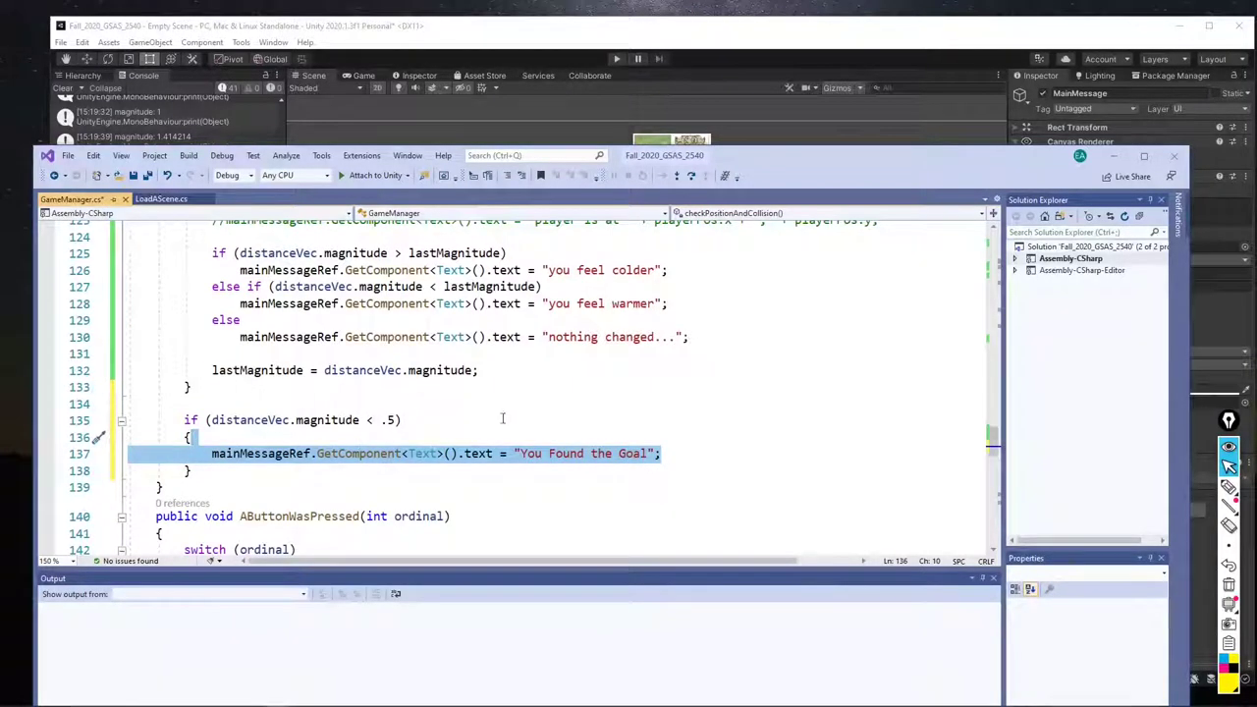
scroll(557, 401, up, 3)
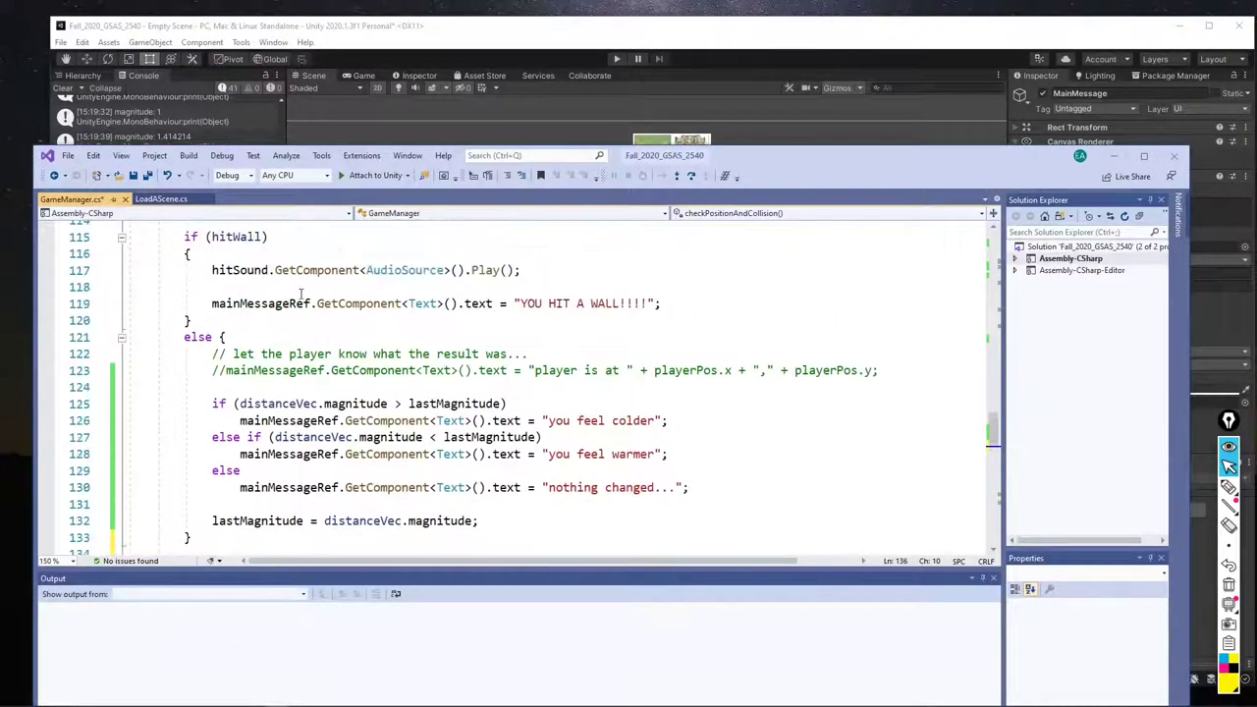
scroll(302, 292, up, 2)
drag(543, 371, 529, 358)
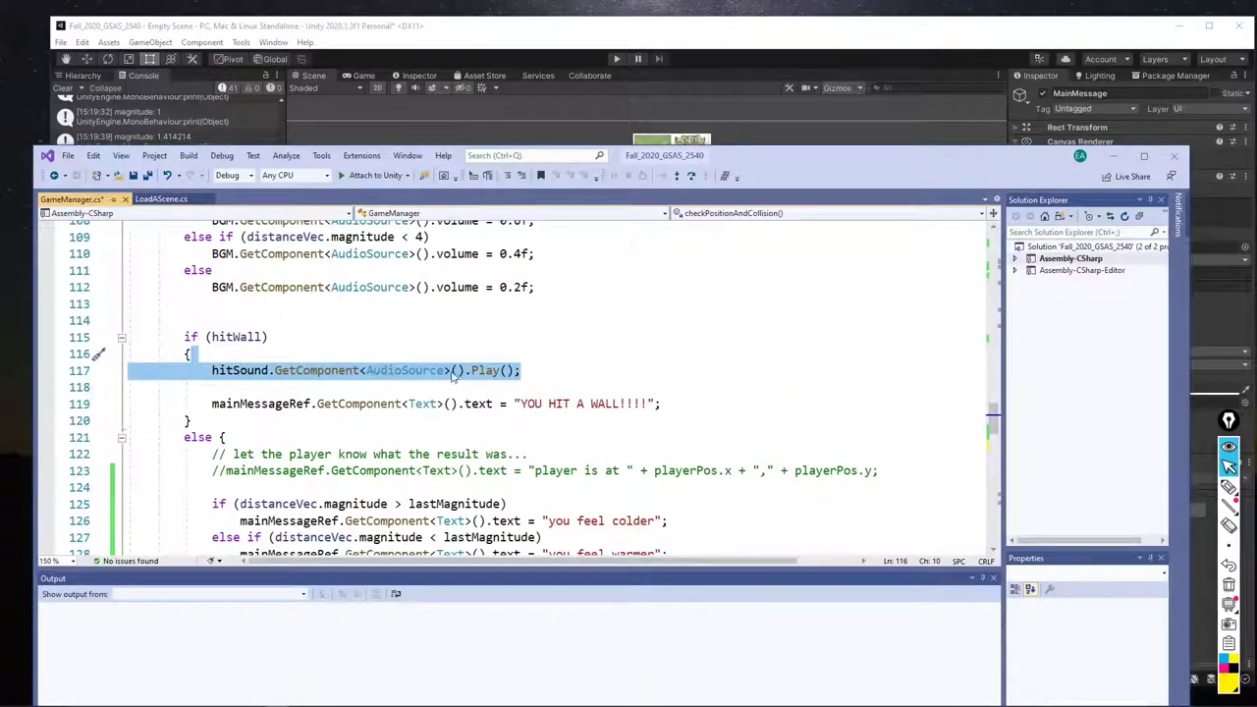
click(552, 370)
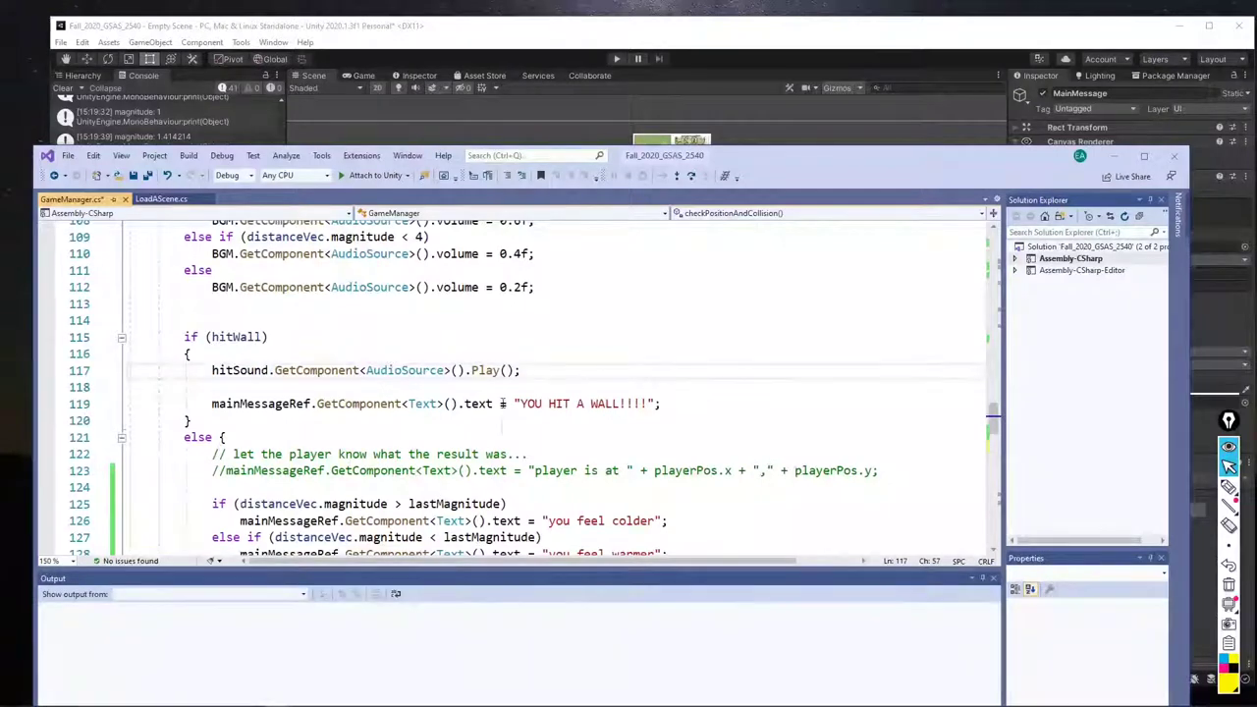
scroll(508, 383, down, 6)
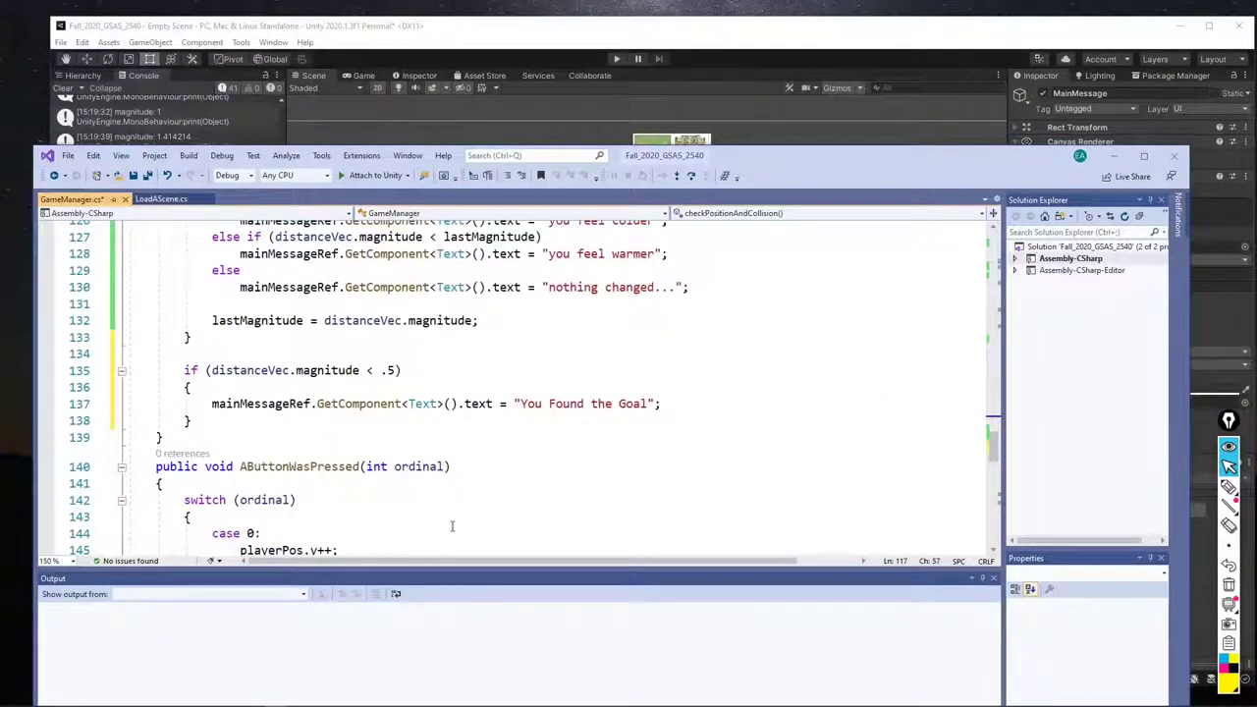
scroll(496, 424, down, 14)
scroll(372, 383, up, 17)
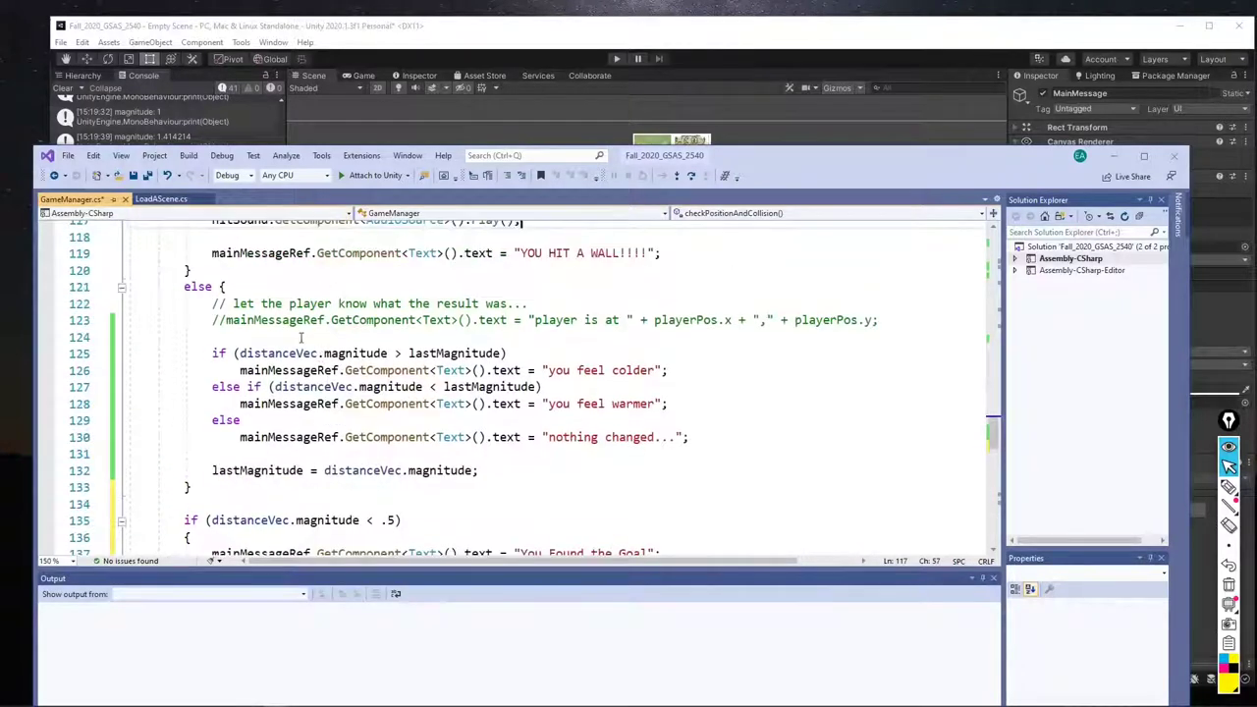
scroll(253, 510, down, 1)
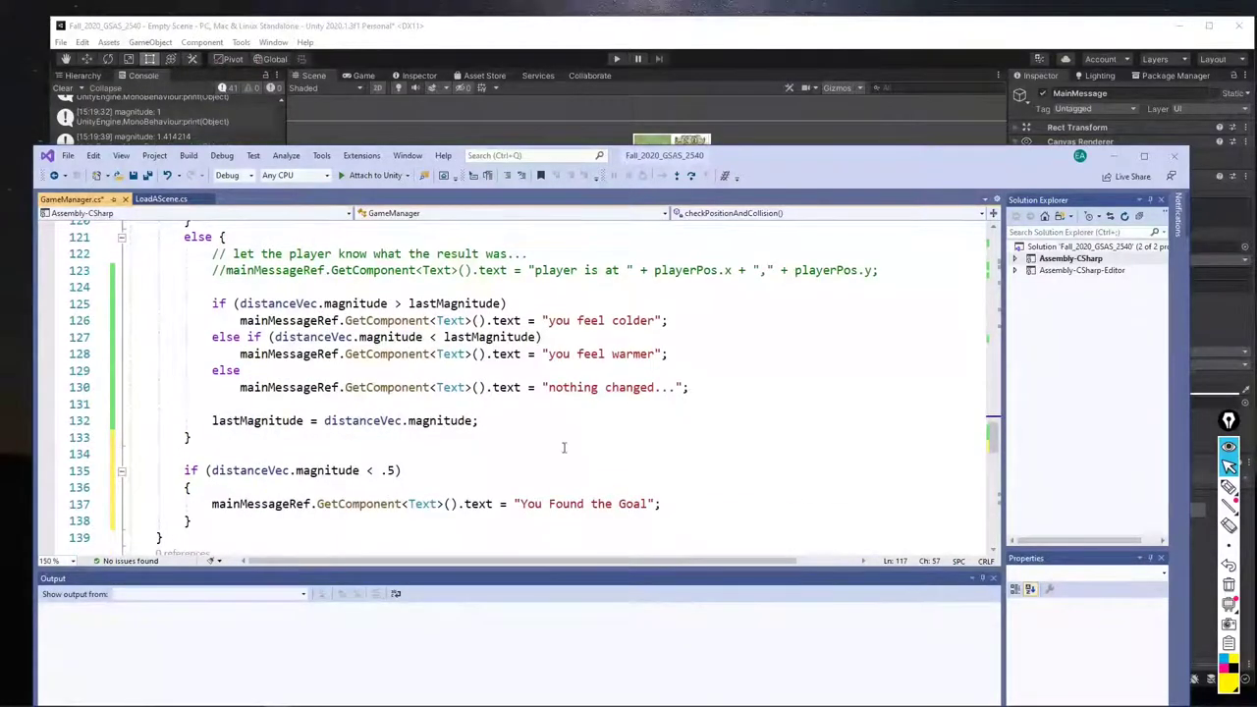
click(614, 60)
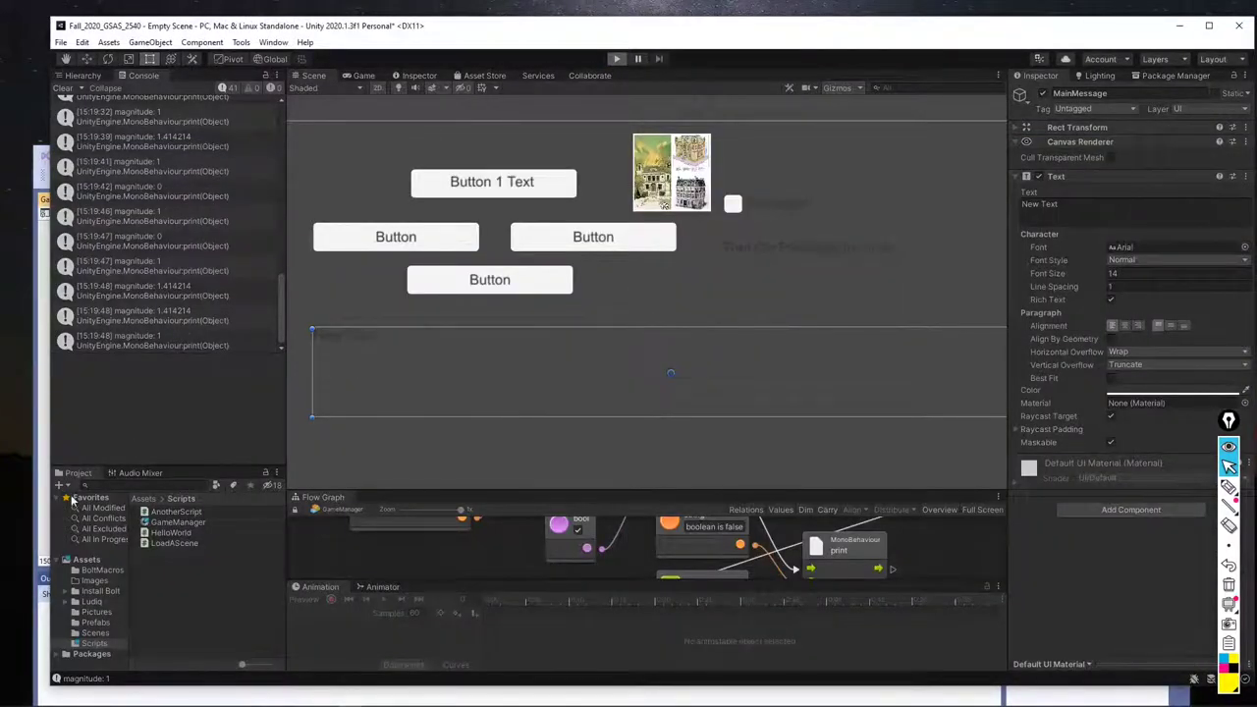
click(616, 59)
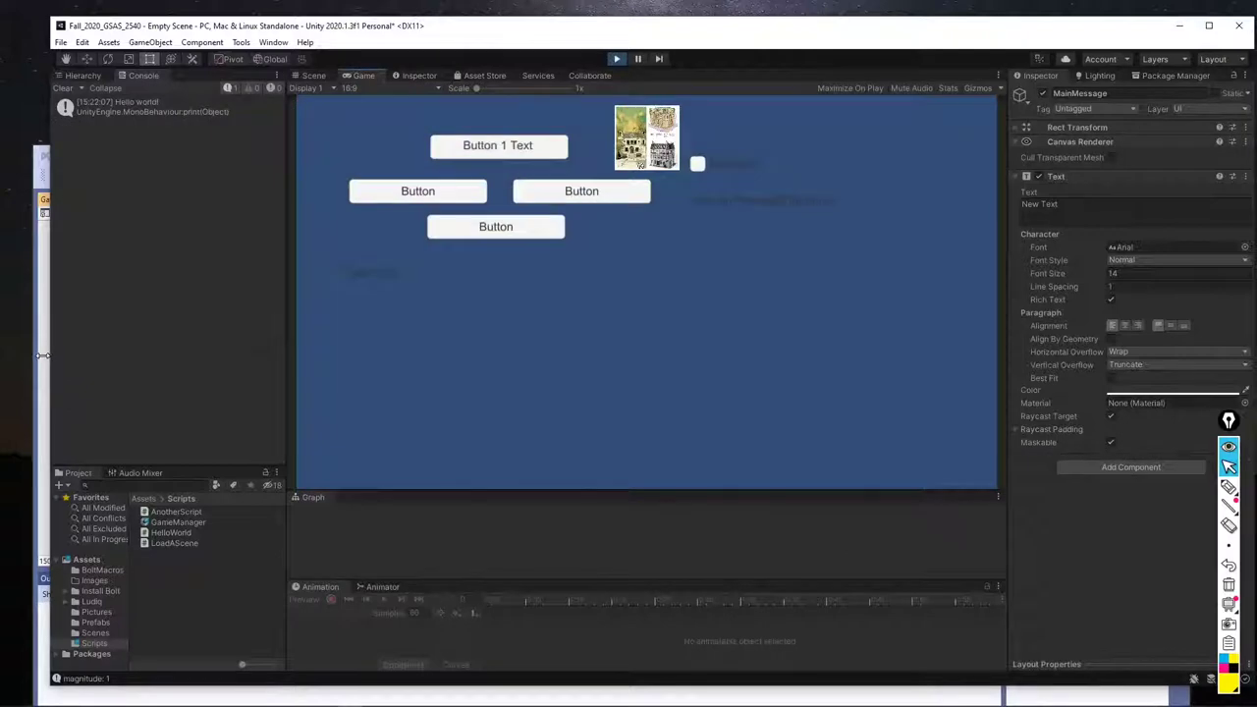
click(43, 355)
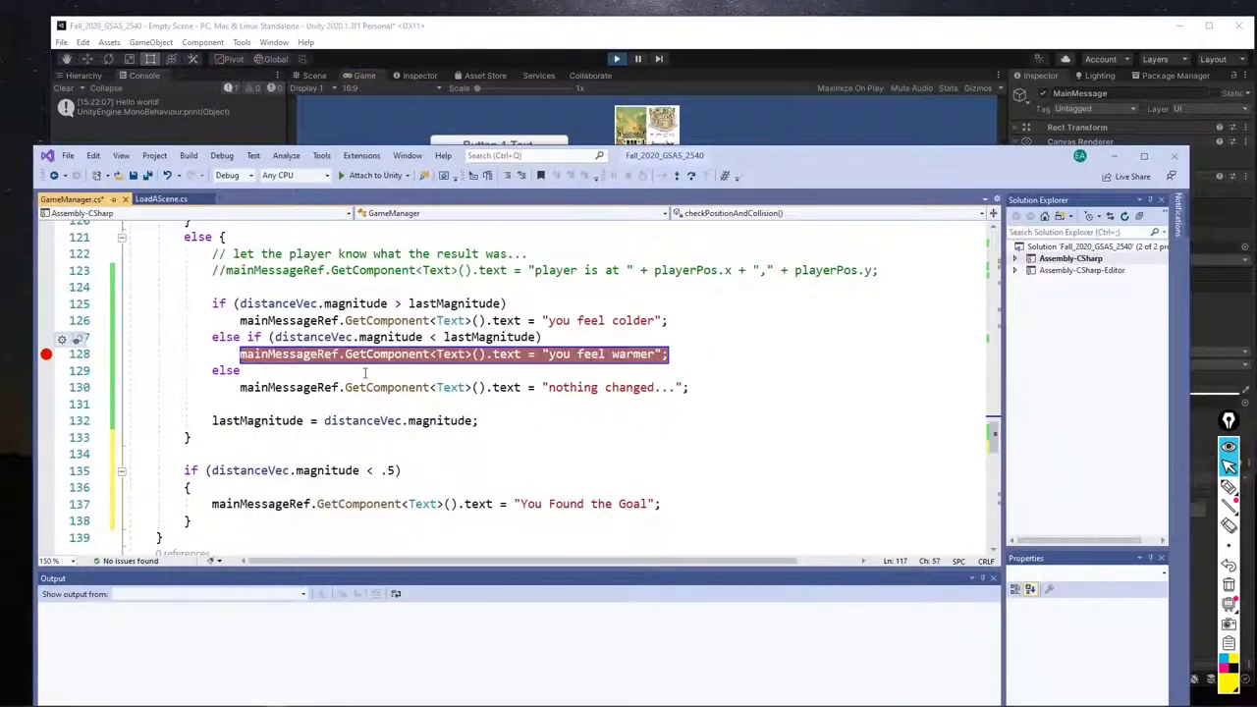
click(365, 373)
click(46, 355)
Save GameManager.cs, switch to Unity, and stop and restart play mode to run the updated script
key(ctrl+s)
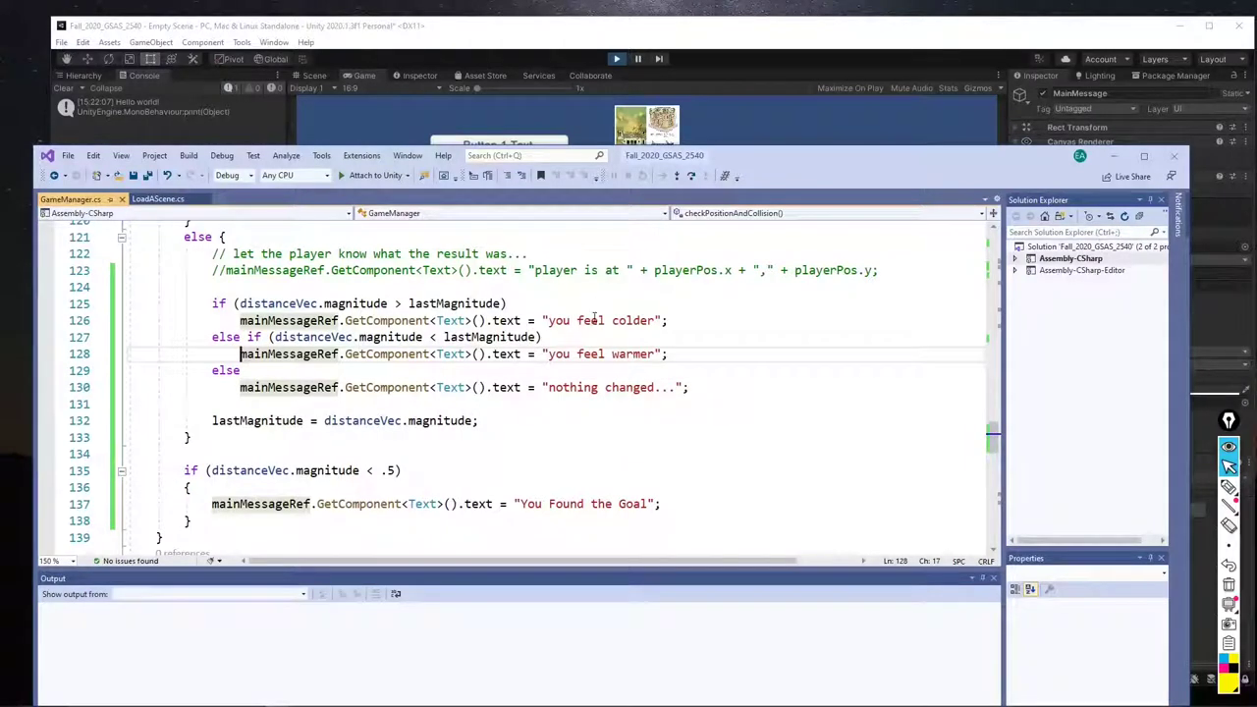
click(750, 36)
click(616, 60)
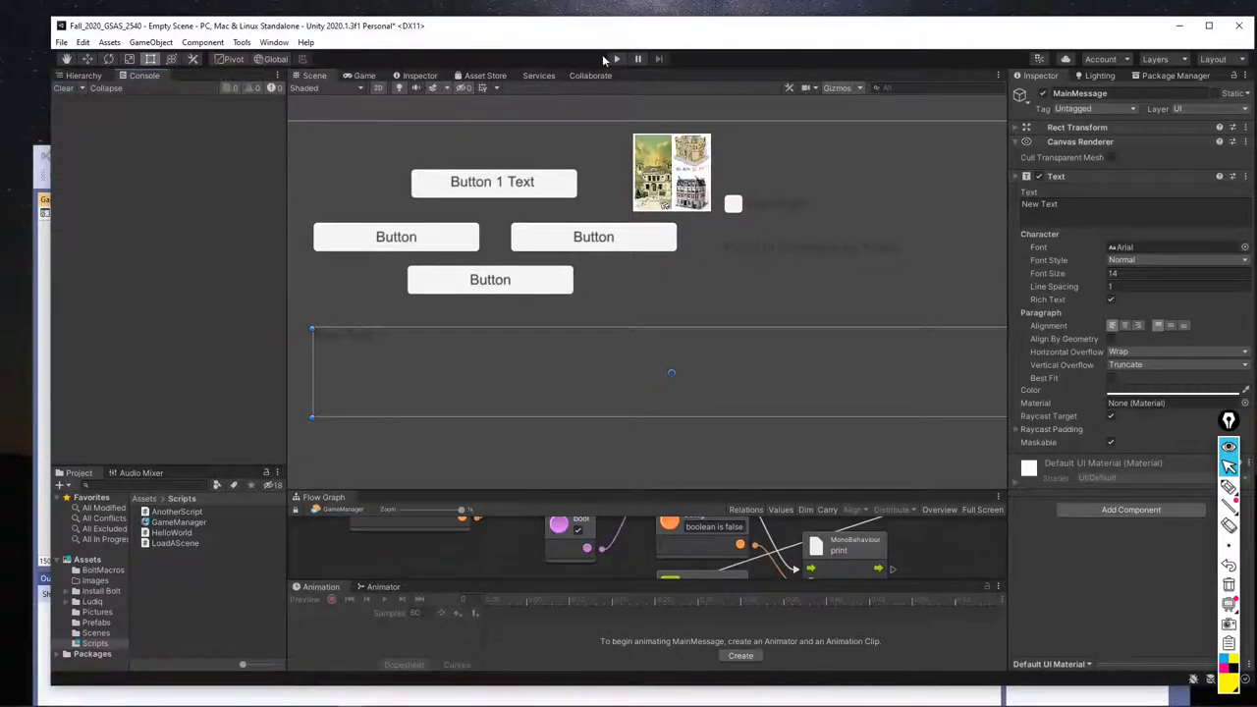
click(616, 59)
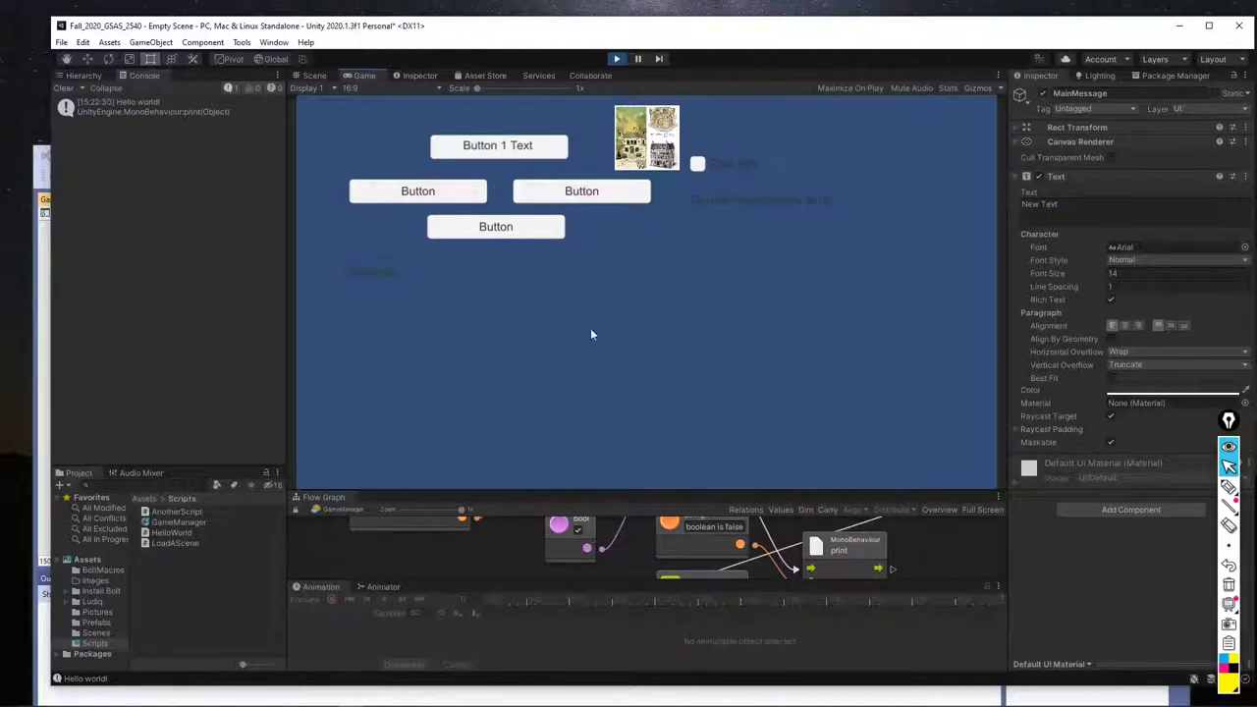
Test the colder/warmer messages by alternating the player's moves between the lowest button and Button 1 Text
click(516, 233)
click(497, 229)
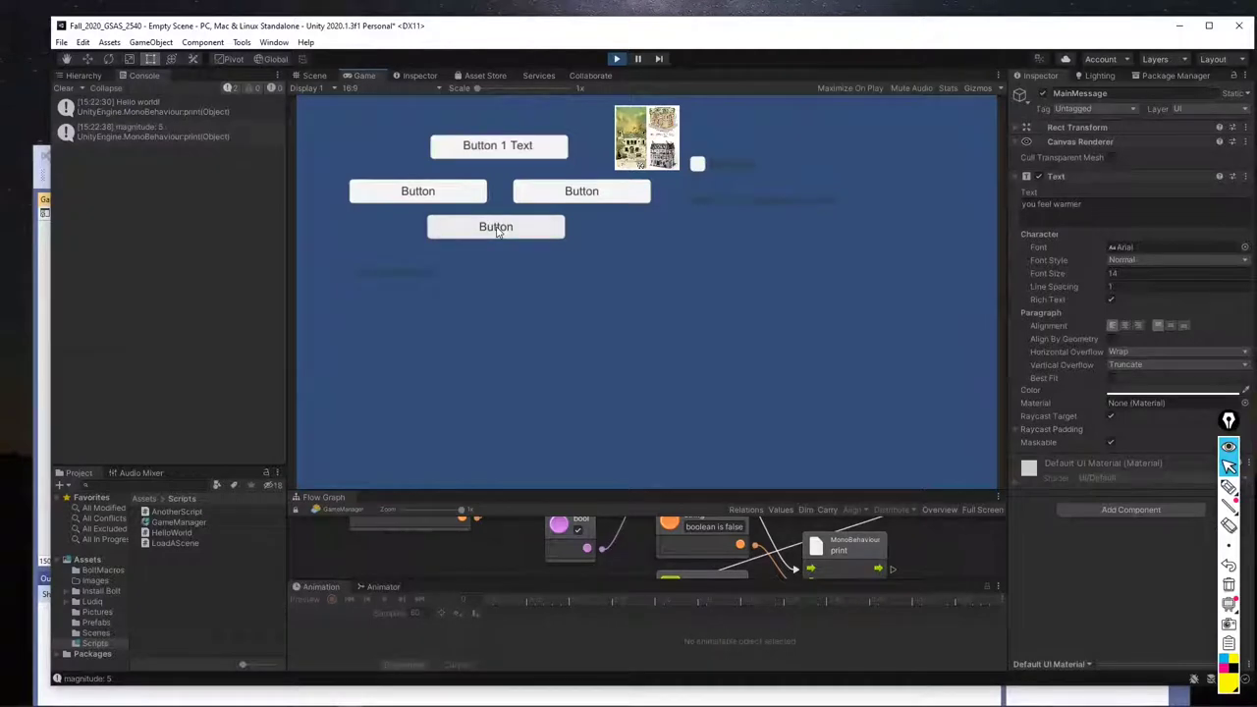
click(502, 149)
click(502, 149)
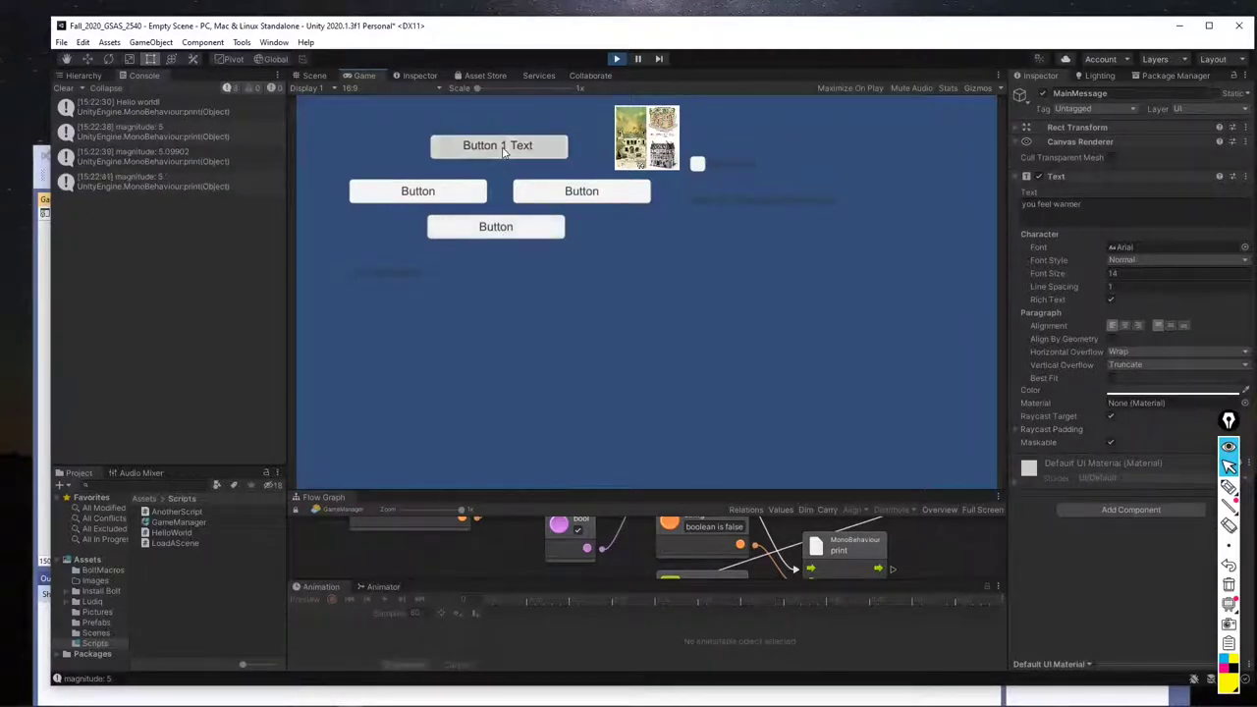
click(499, 227)
Move the player five times with the movement button beneath the house pictures to test the goal message, and stop play mode
click(582, 192)
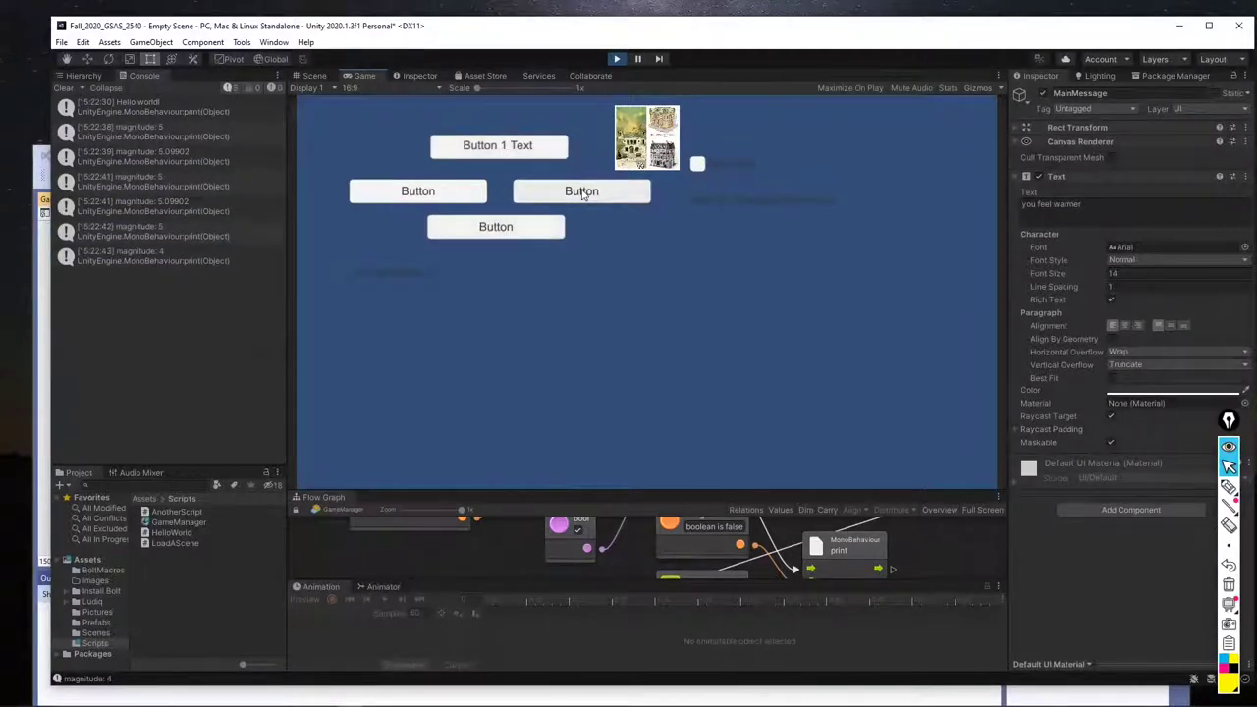
click(581, 191)
click(582, 192)
click(581, 192)
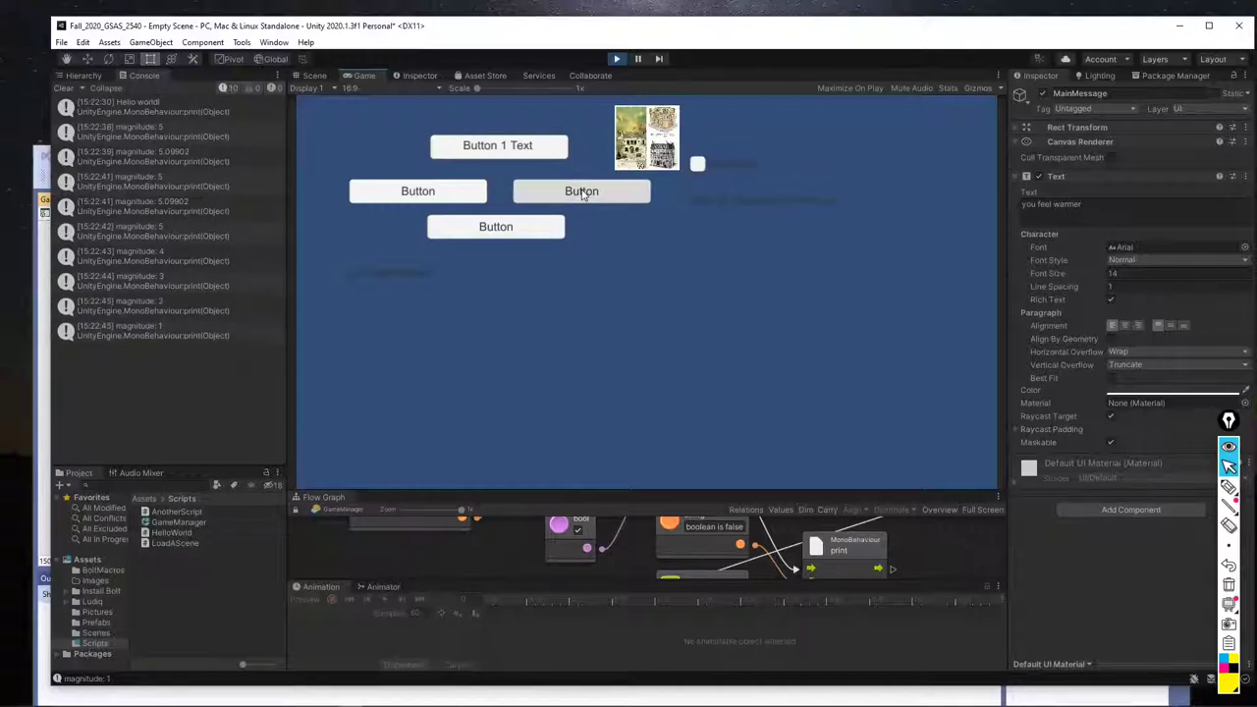
click(581, 192)
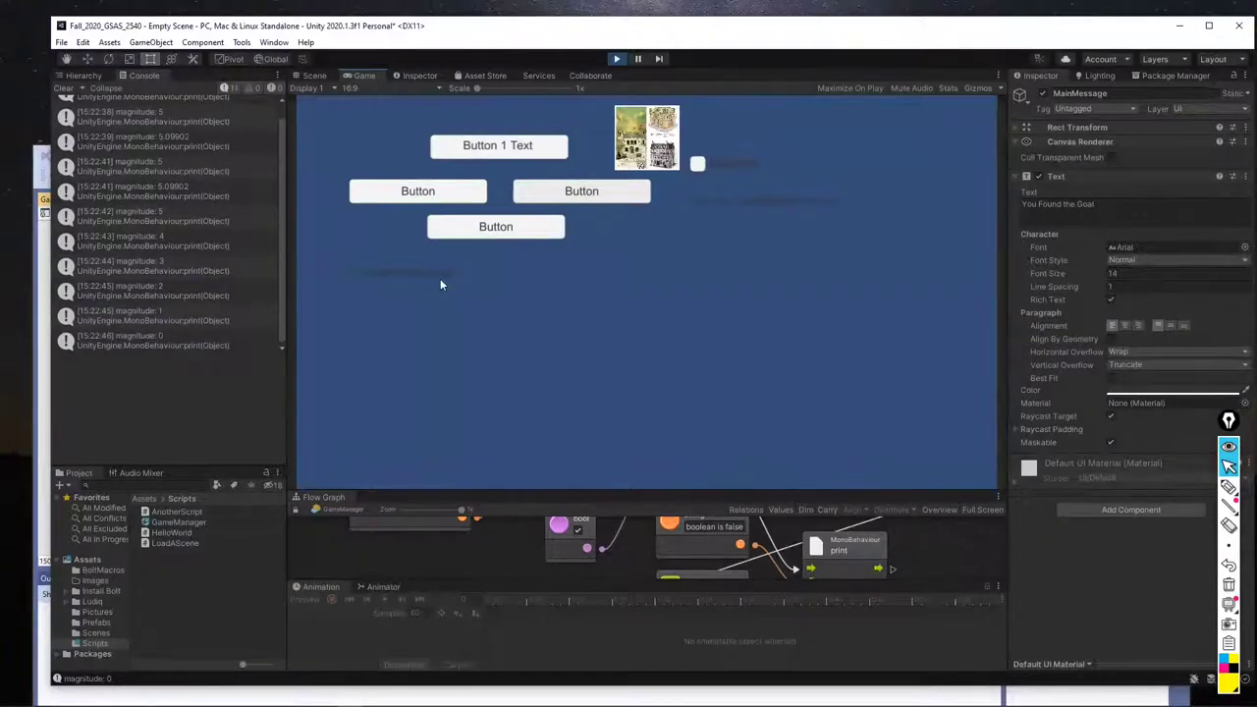
click(616, 59)
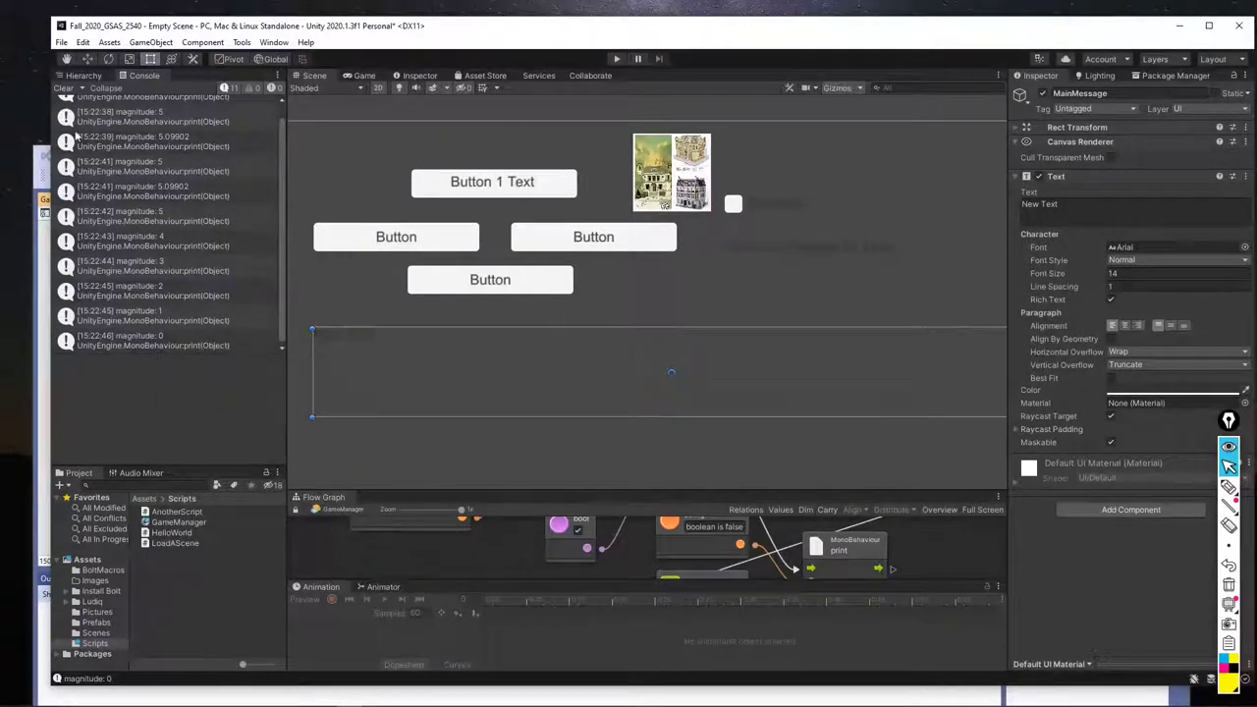
Save the modified Empty Scene and reopen it from the project's Scenes folder
click(83, 76)
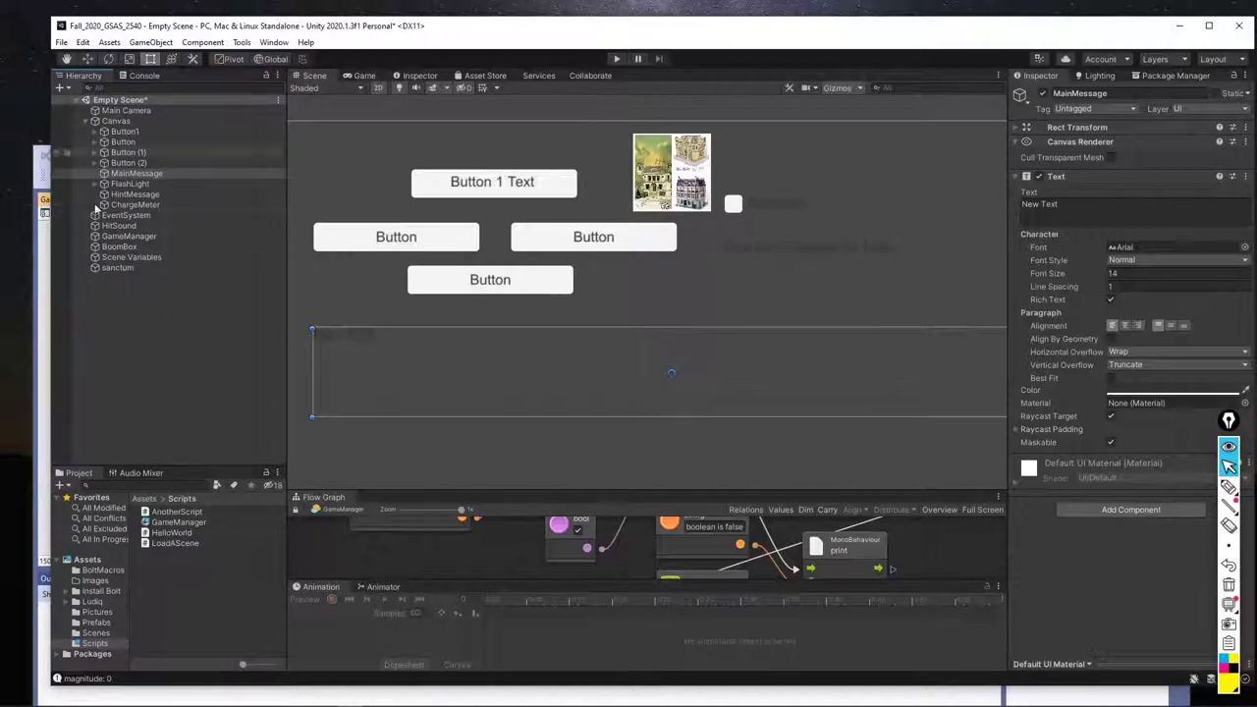
click(111, 100)
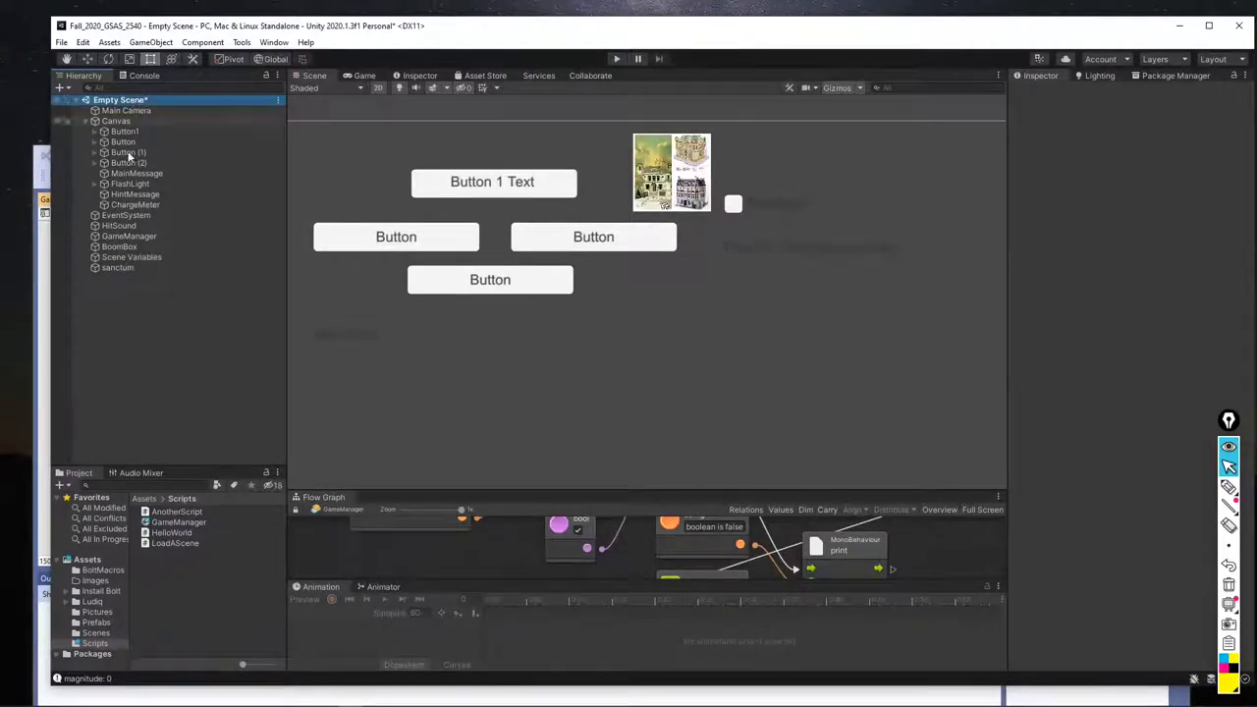
click(190, 315)
key(ctrl+s)
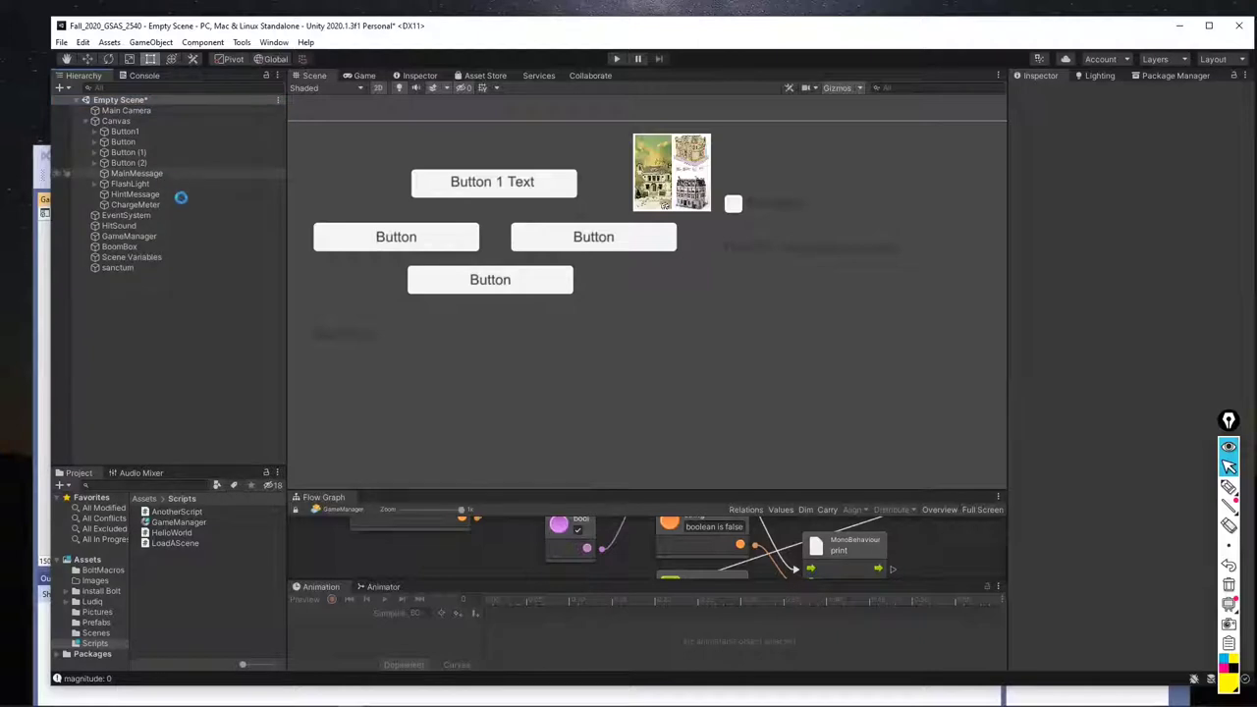
click(96, 633)
click(173, 541)
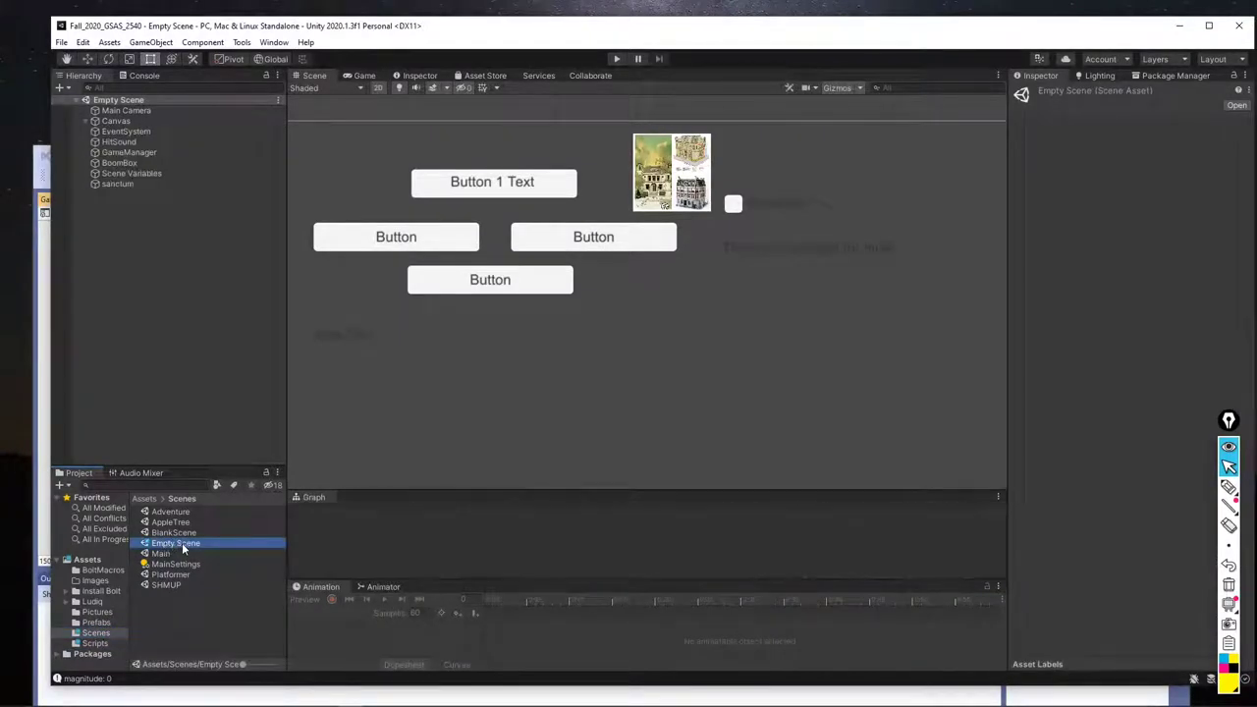
click(134, 102)
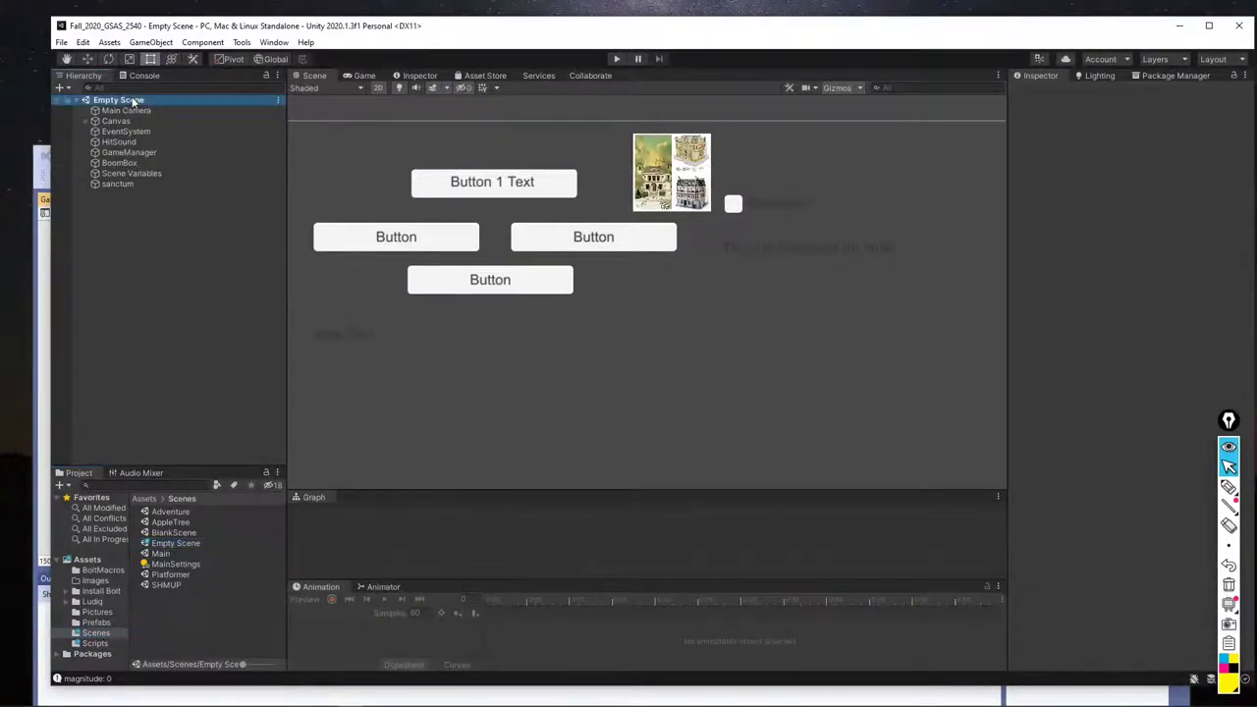
right_click(134, 100)
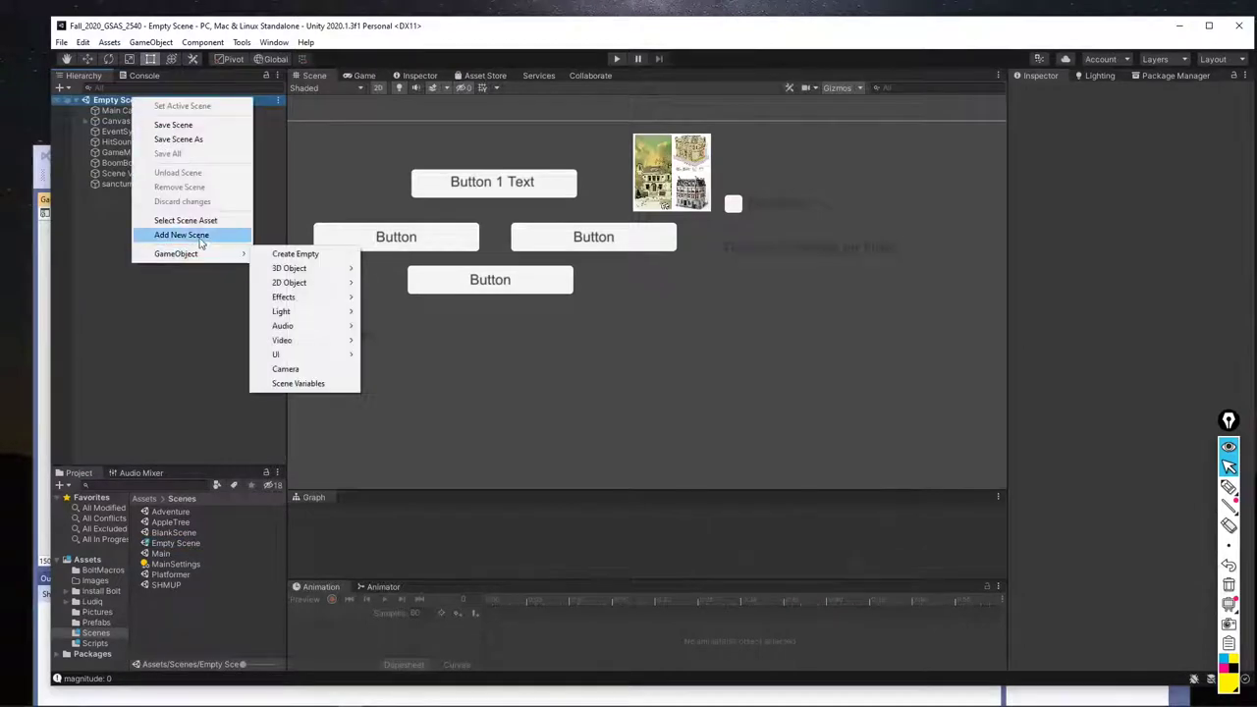
click(160, 308)
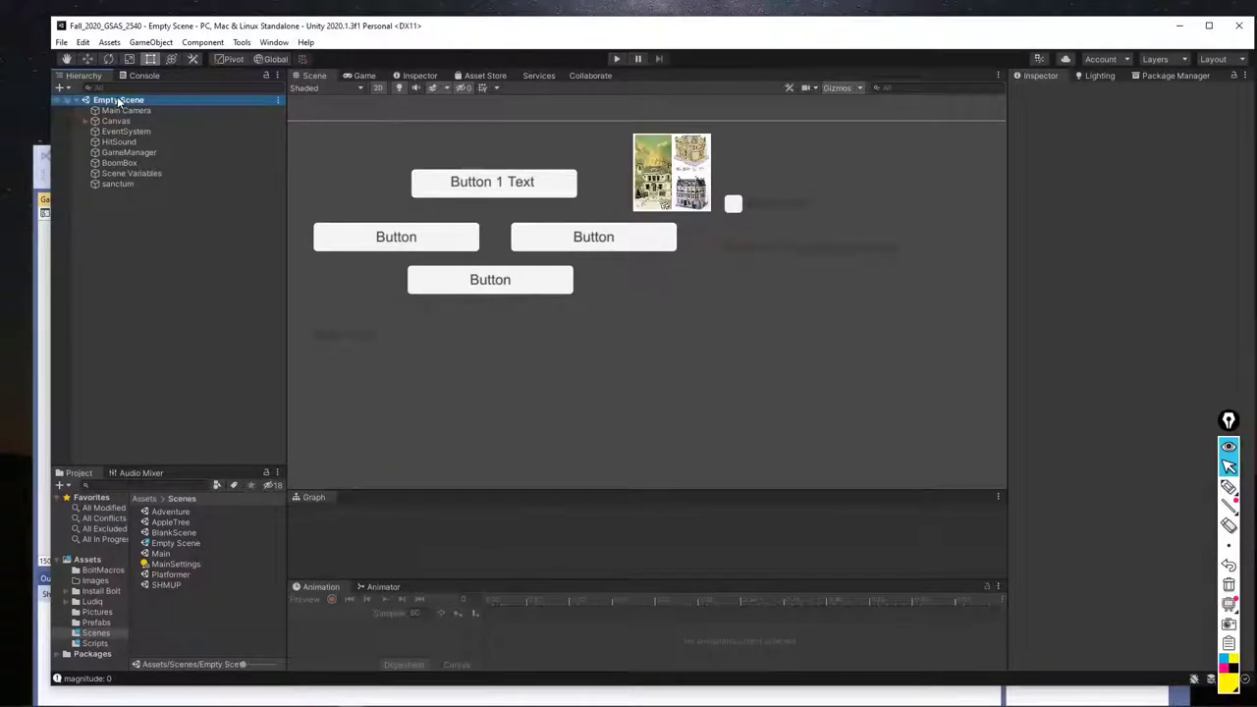
Rename the Empty Scene asset as NewAdventure and reload the open scene from disk
click(177, 544)
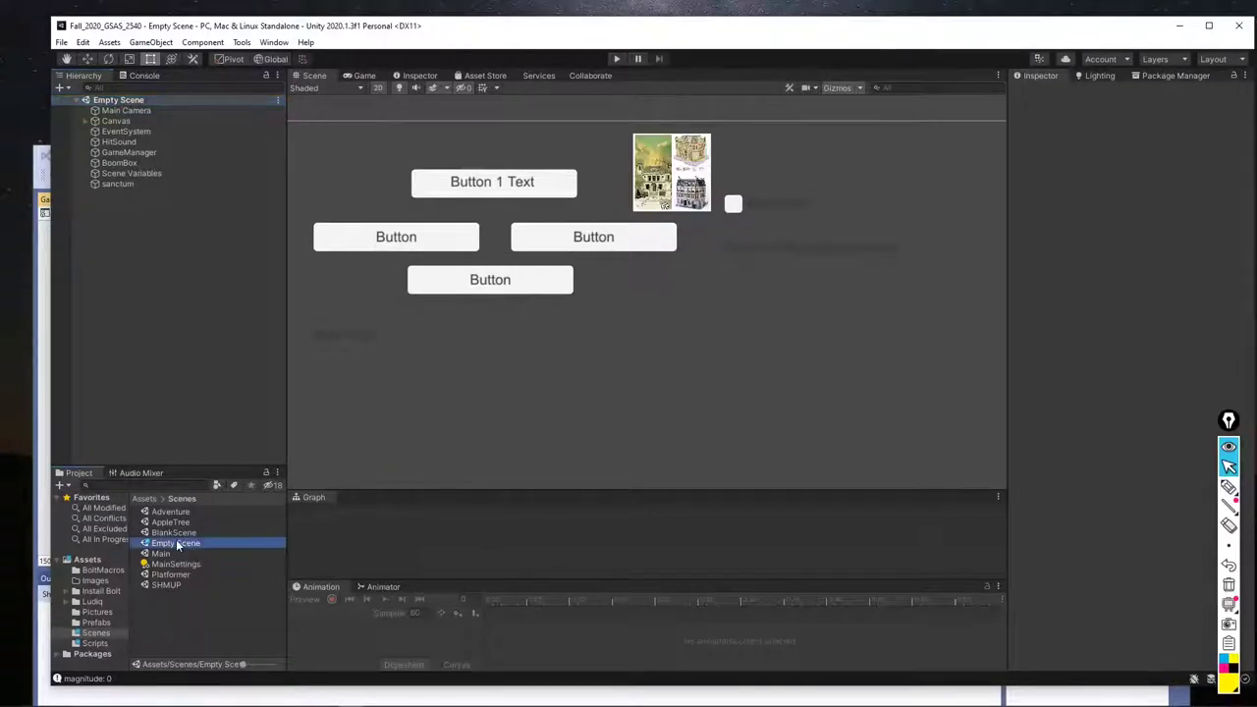
right_click(178, 545)
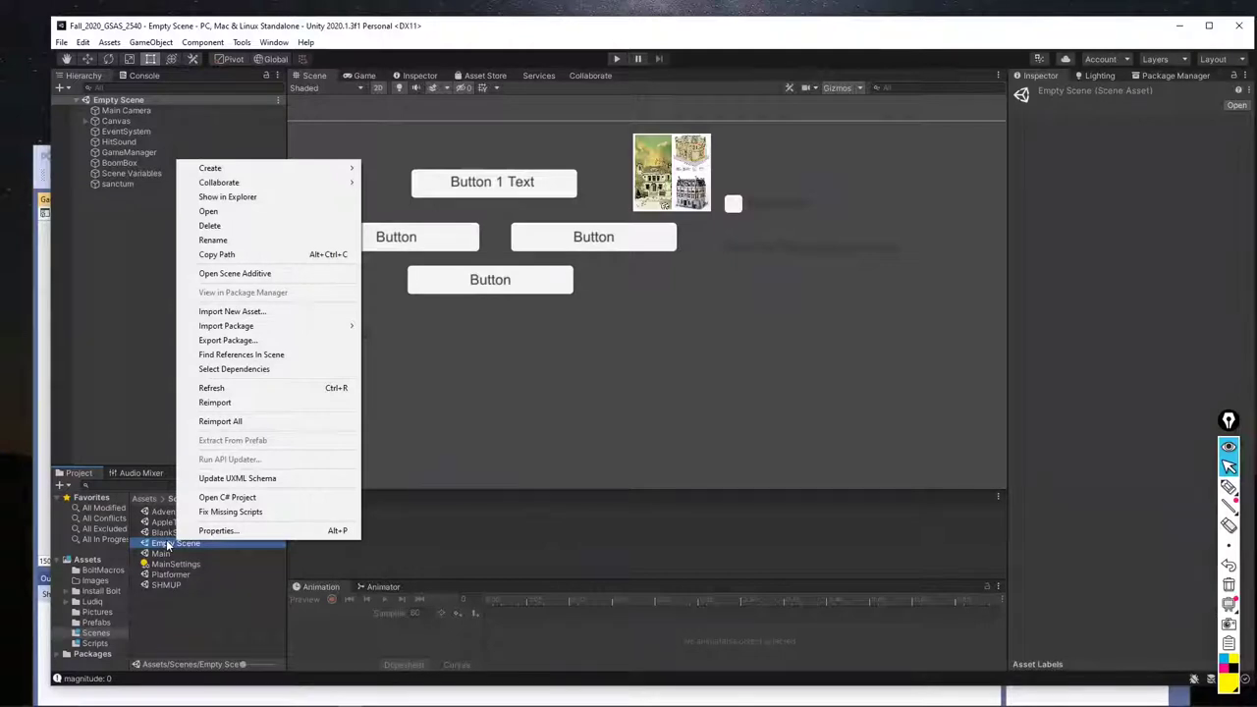
click(239, 240)
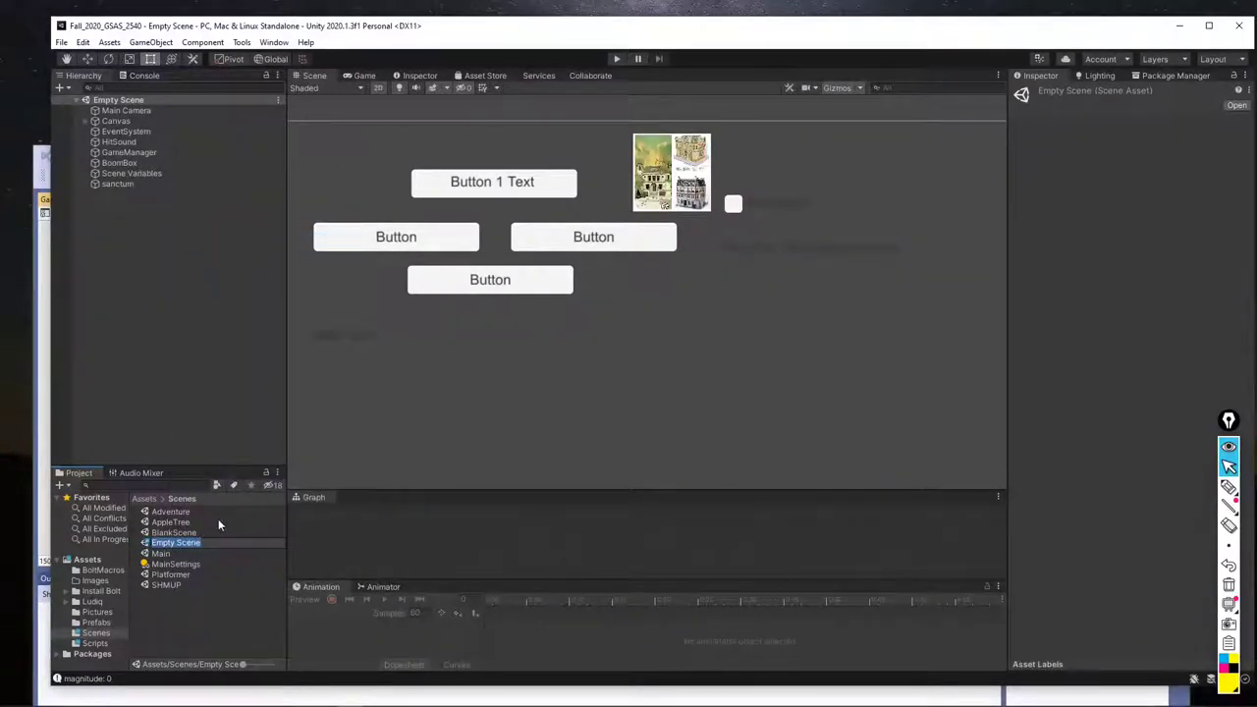
text(Adventure)
key(BackSpace)
key(BackSpace)
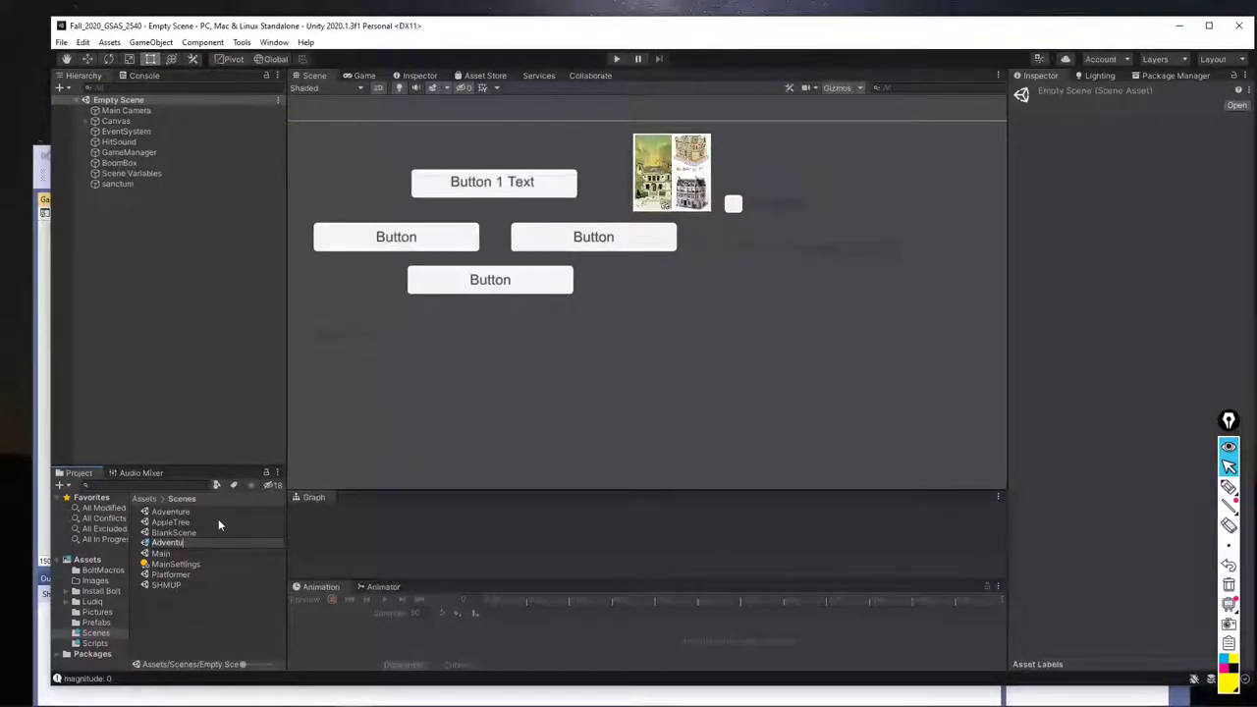
text(Novel)
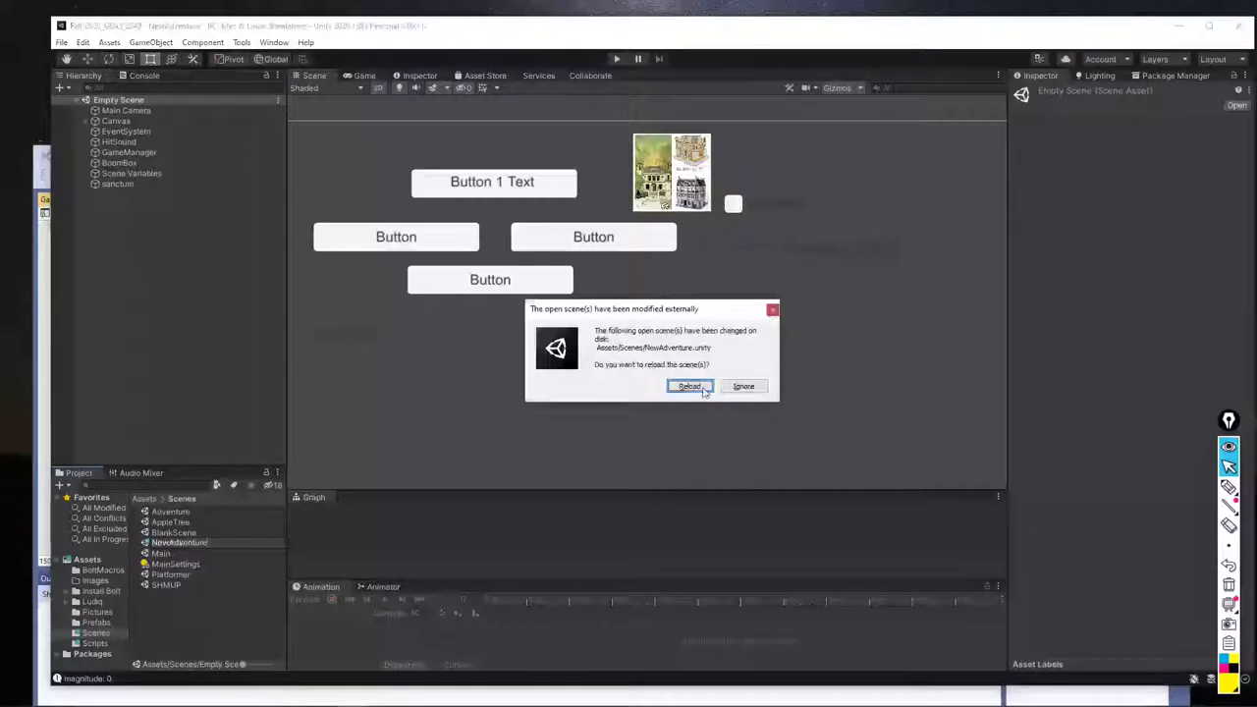
click(689, 386)
Look through the Main, NewAdventure, Adventure, AppleTree and BlankScene scenes by opening each in turn
double_click(162, 544)
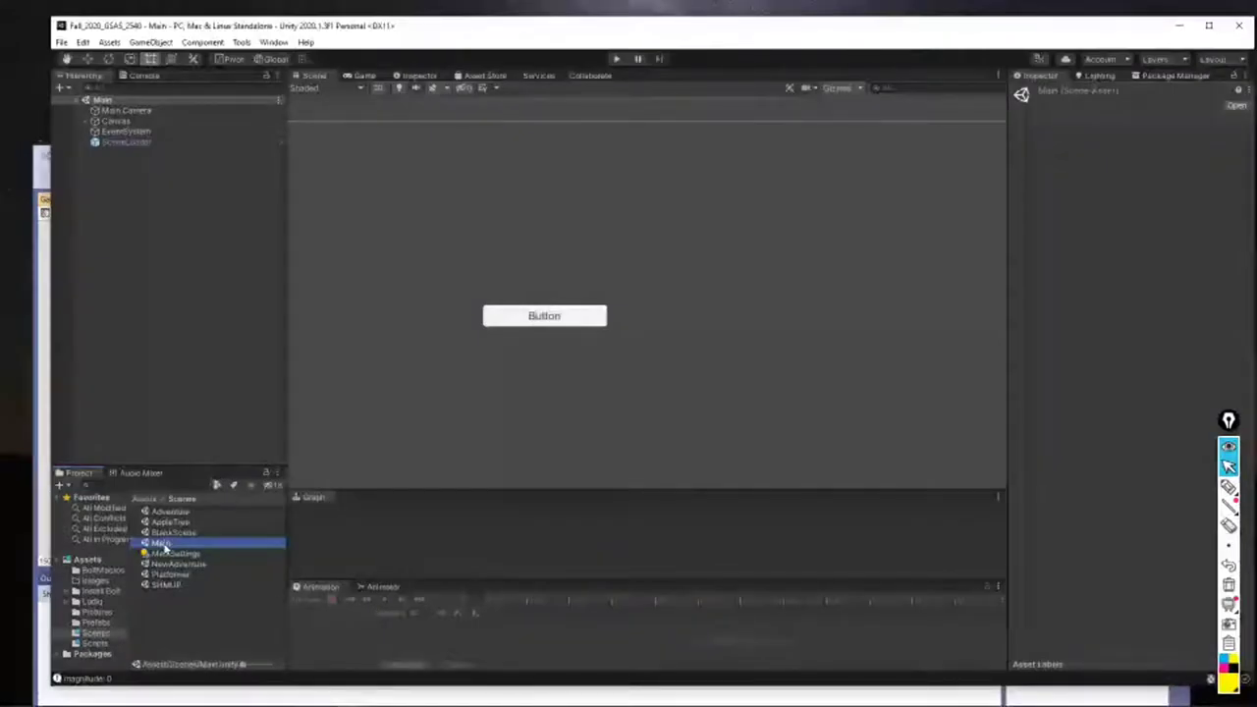
double_click(177, 564)
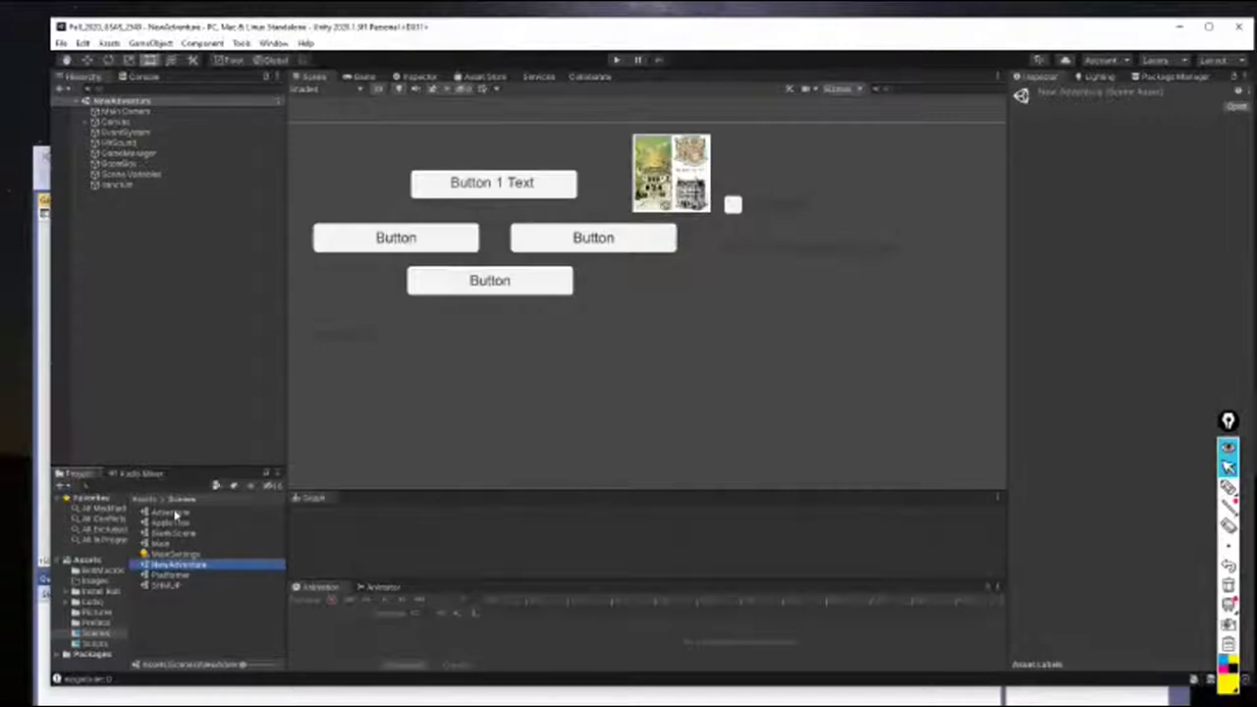
double_click(172, 511)
double_click(168, 521)
double_click(169, 533)
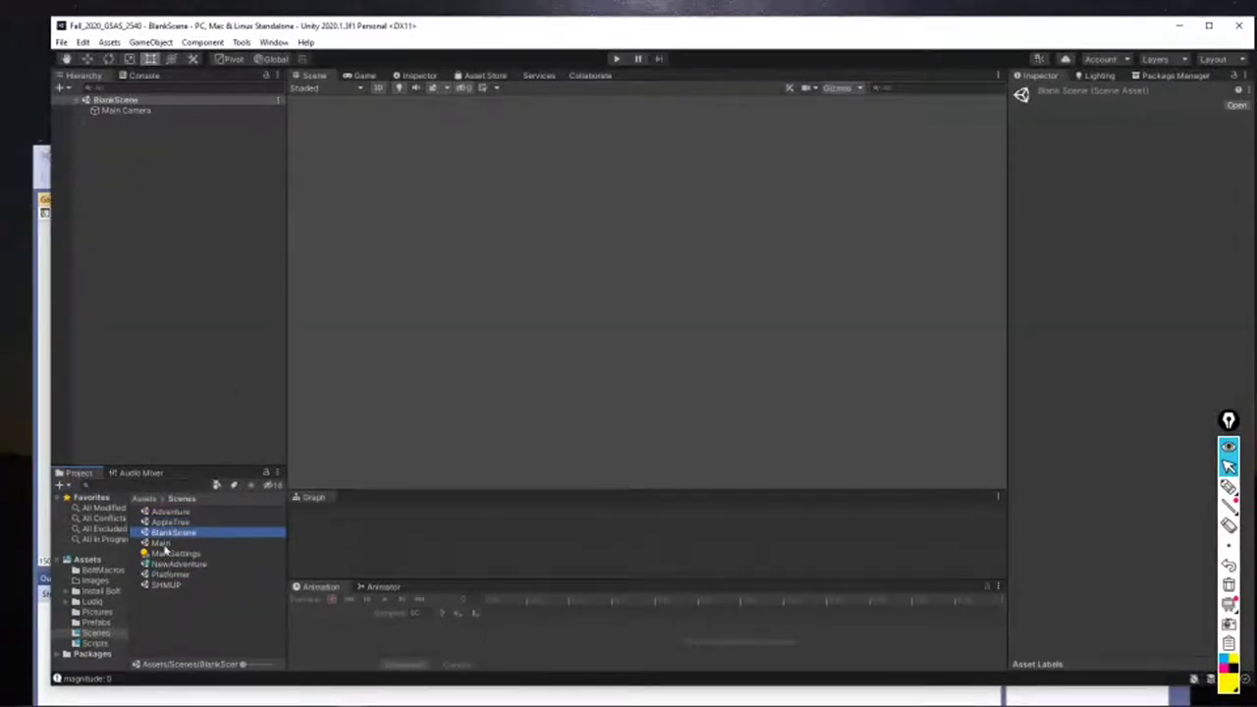
Open the Main scene and test in play mode that its button loads Adventure and Return to Main comes back, ending with play mode stopped
double_click(159, 543)
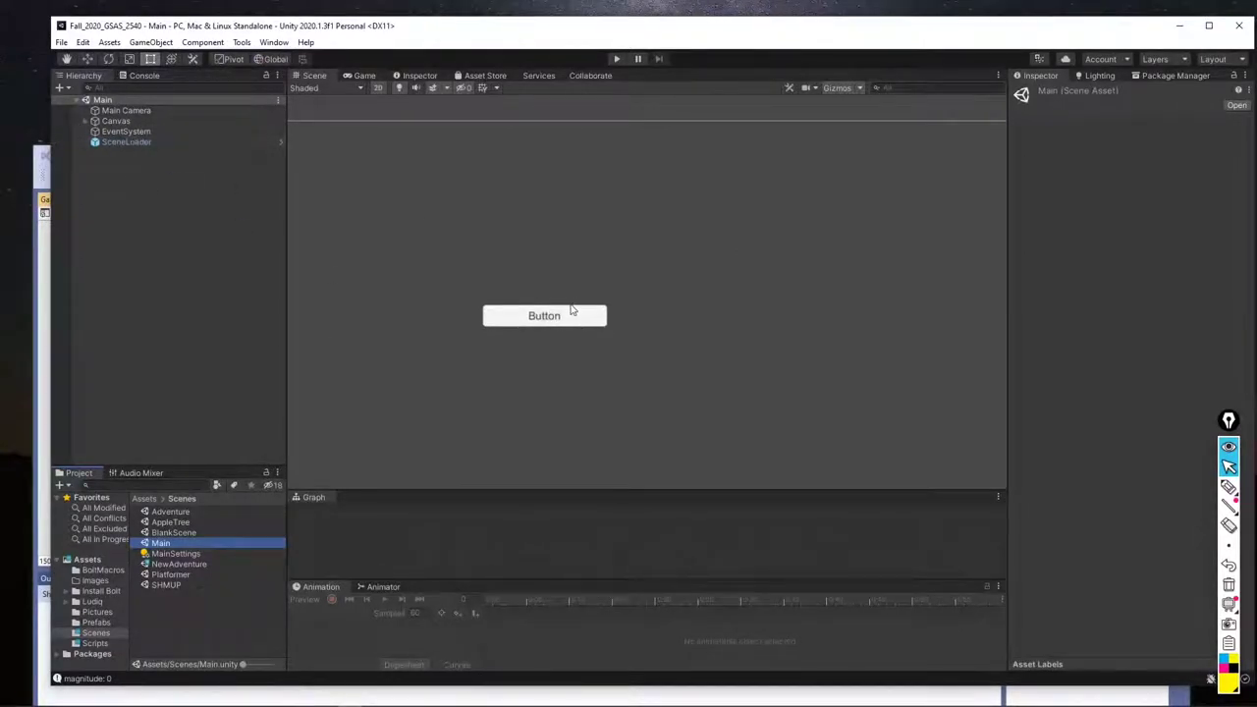
click(615, 59)
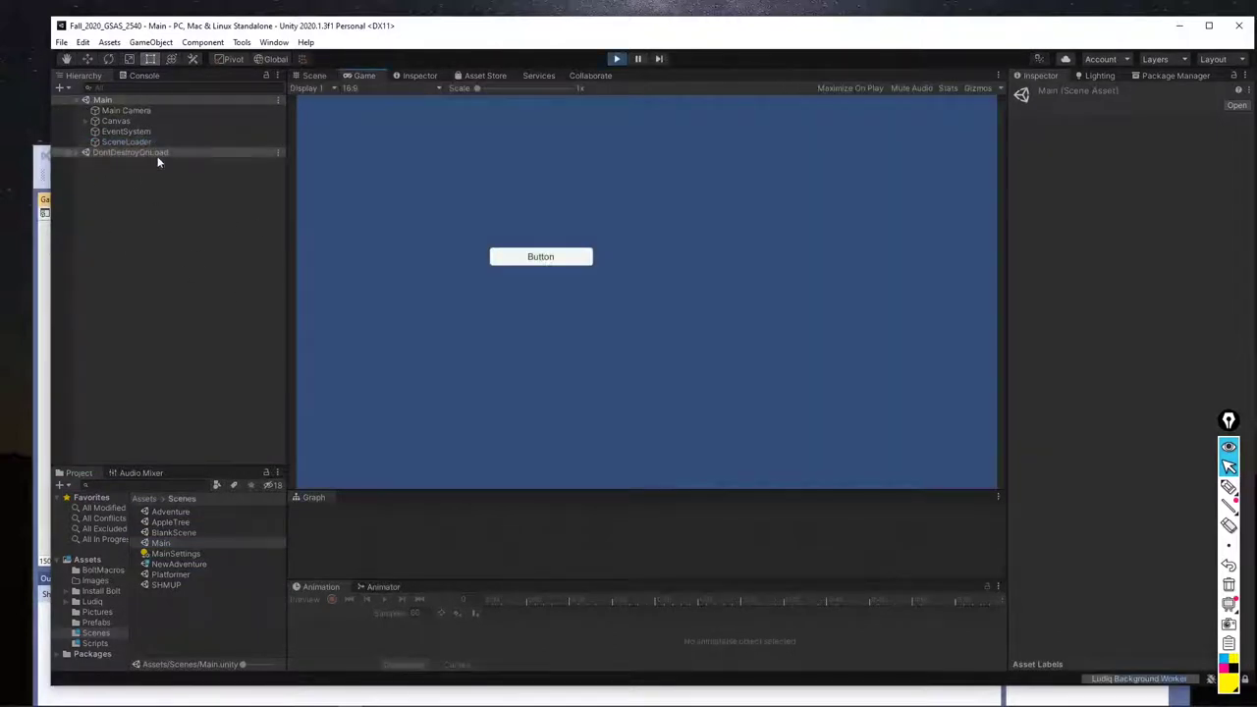
click(556, 260)
click(555, 259)
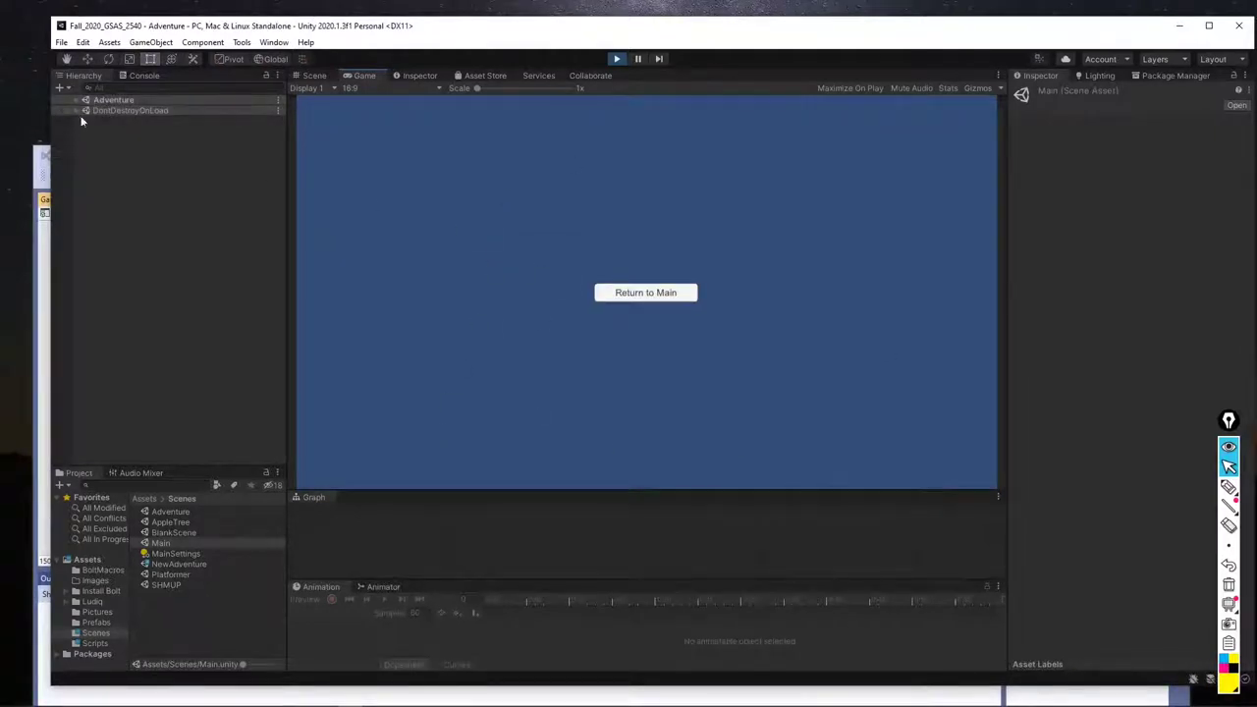
click(648, 293)
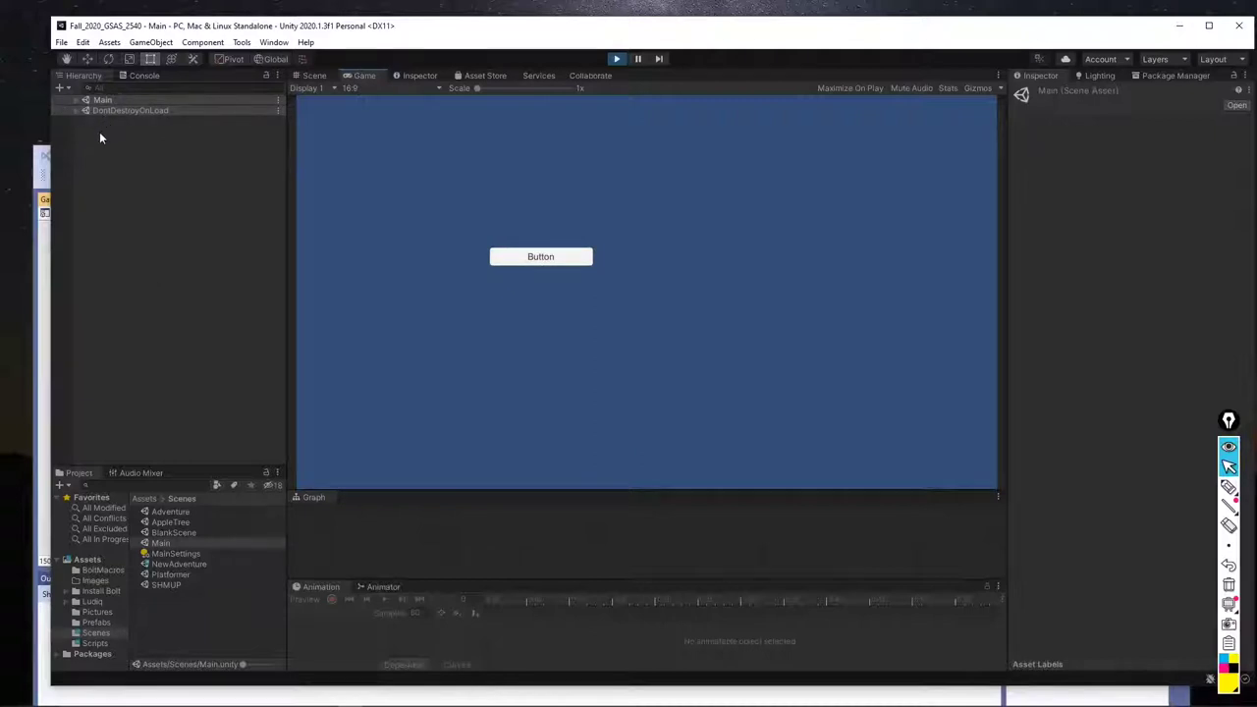
click(617, 58)
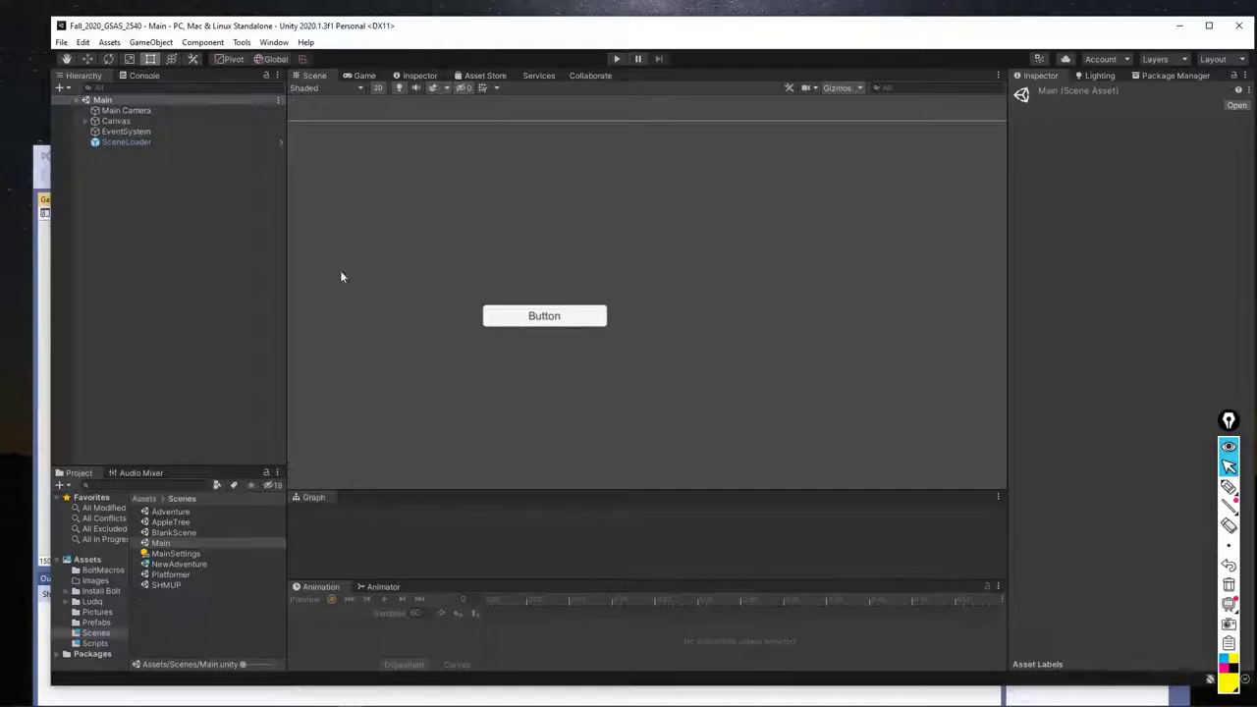
Examine the Canvas, Main Camera and Button of the Main scene, comparing the button in the Scene and Game views
click(86, 120)
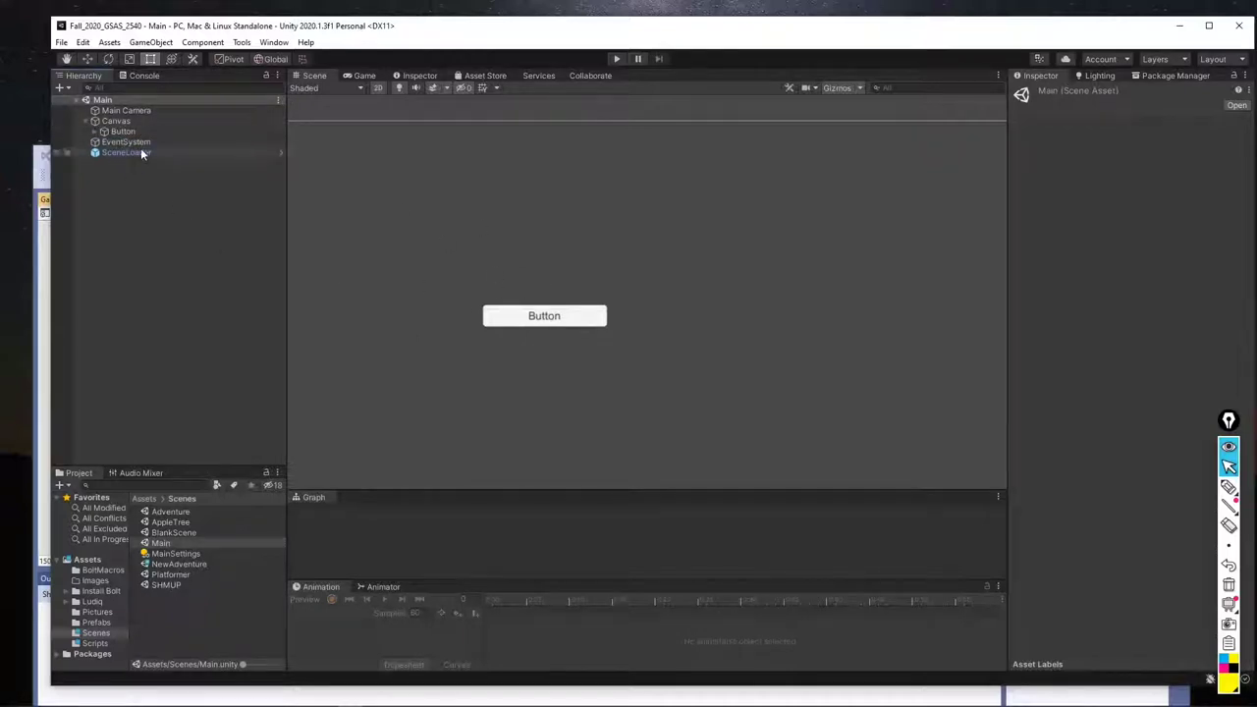
click(115, 121)
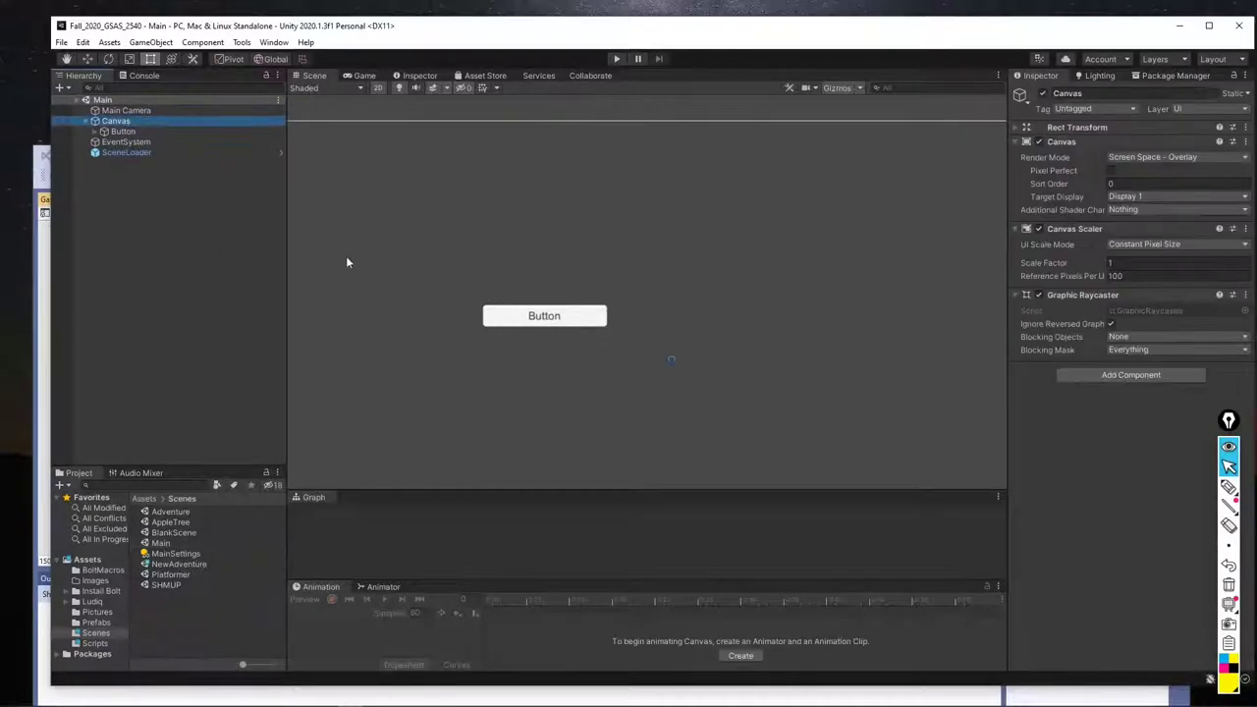
click(133, 110)
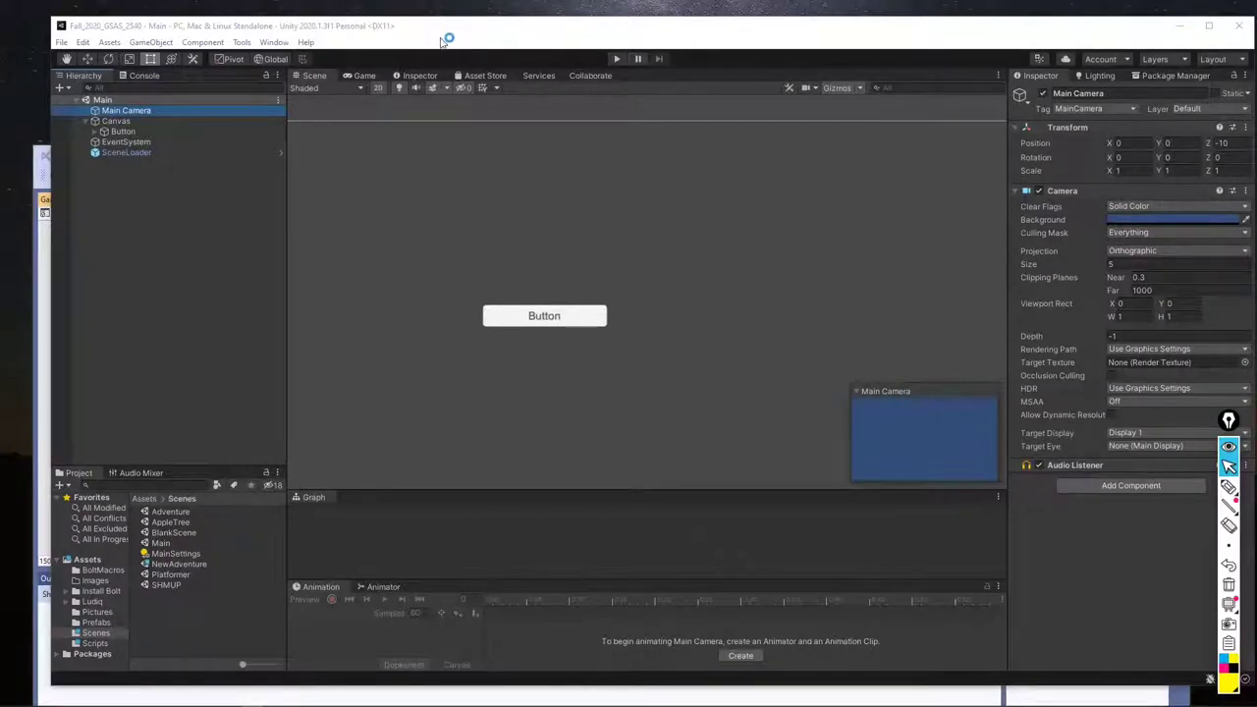
drag(437, 30, 444, 40)
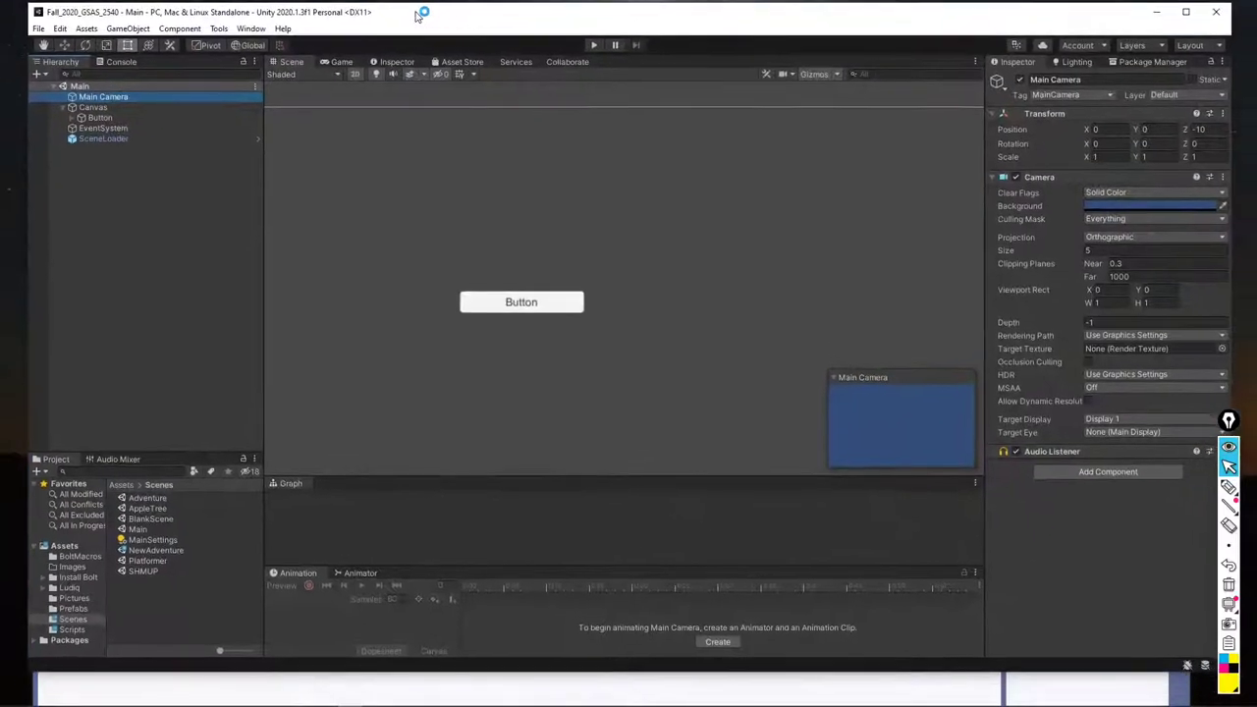
click(535, 306)
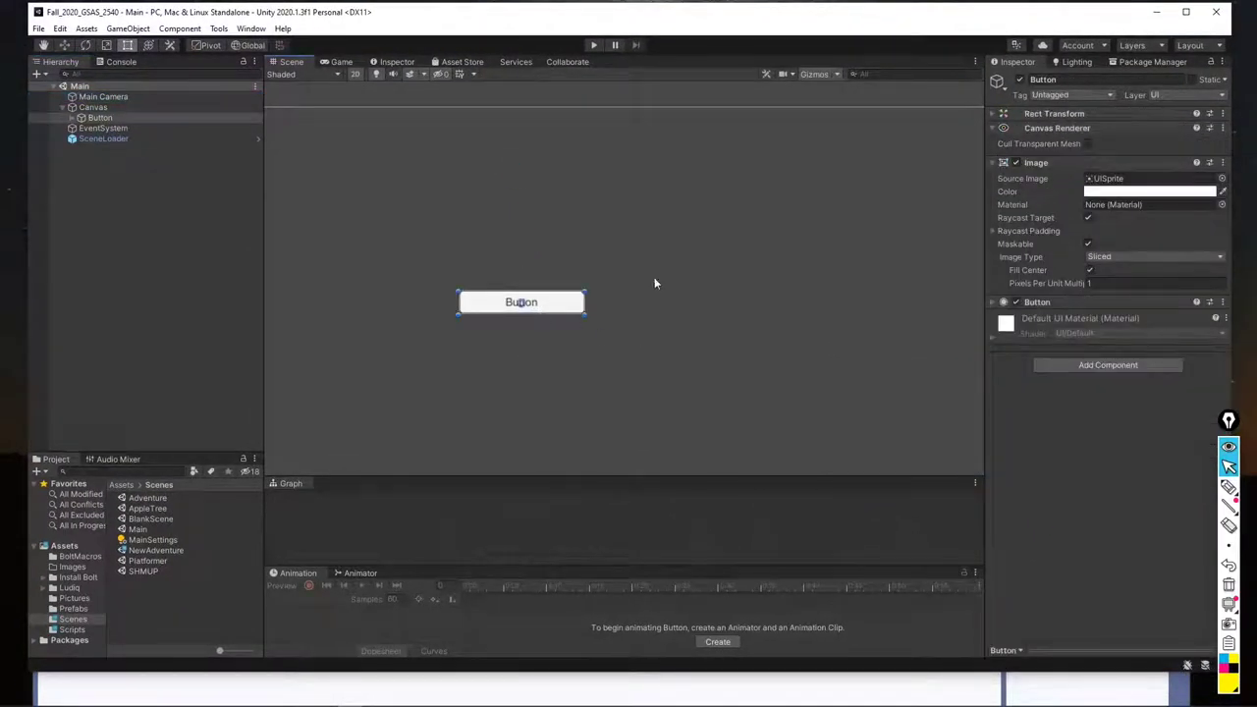
click(634, 323)
click(569, 315)
click(341, 62)
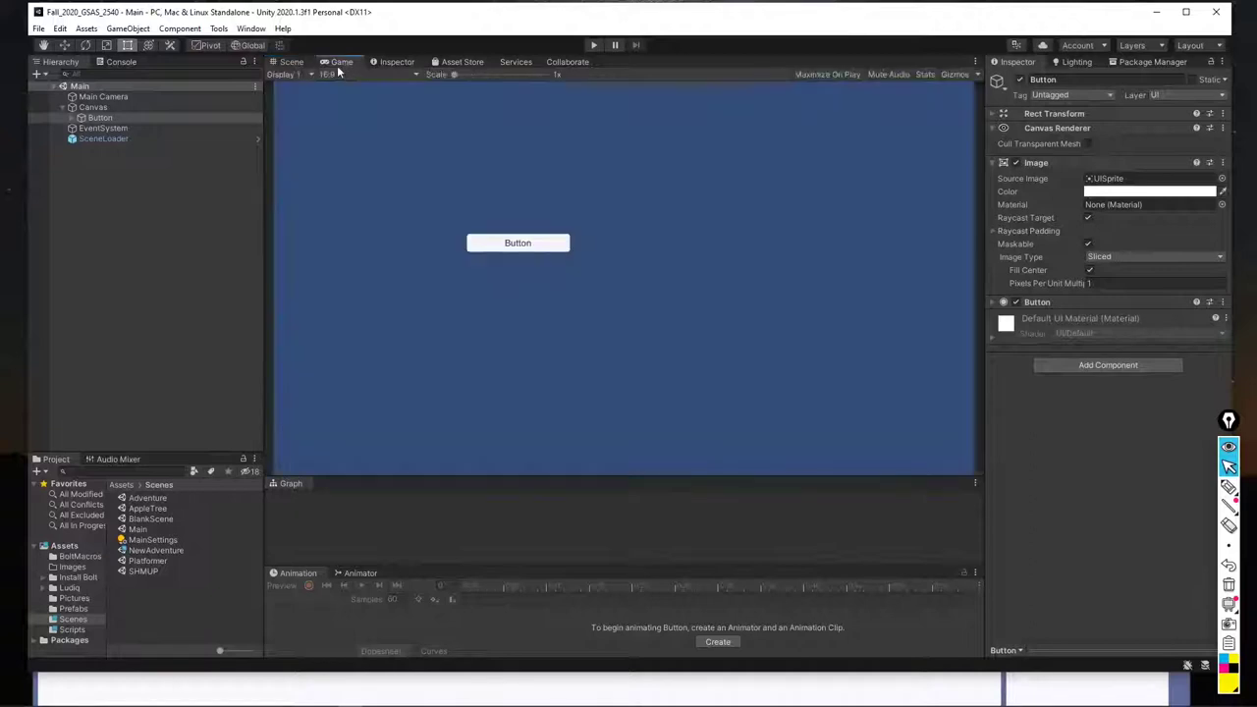
click(301, 63)
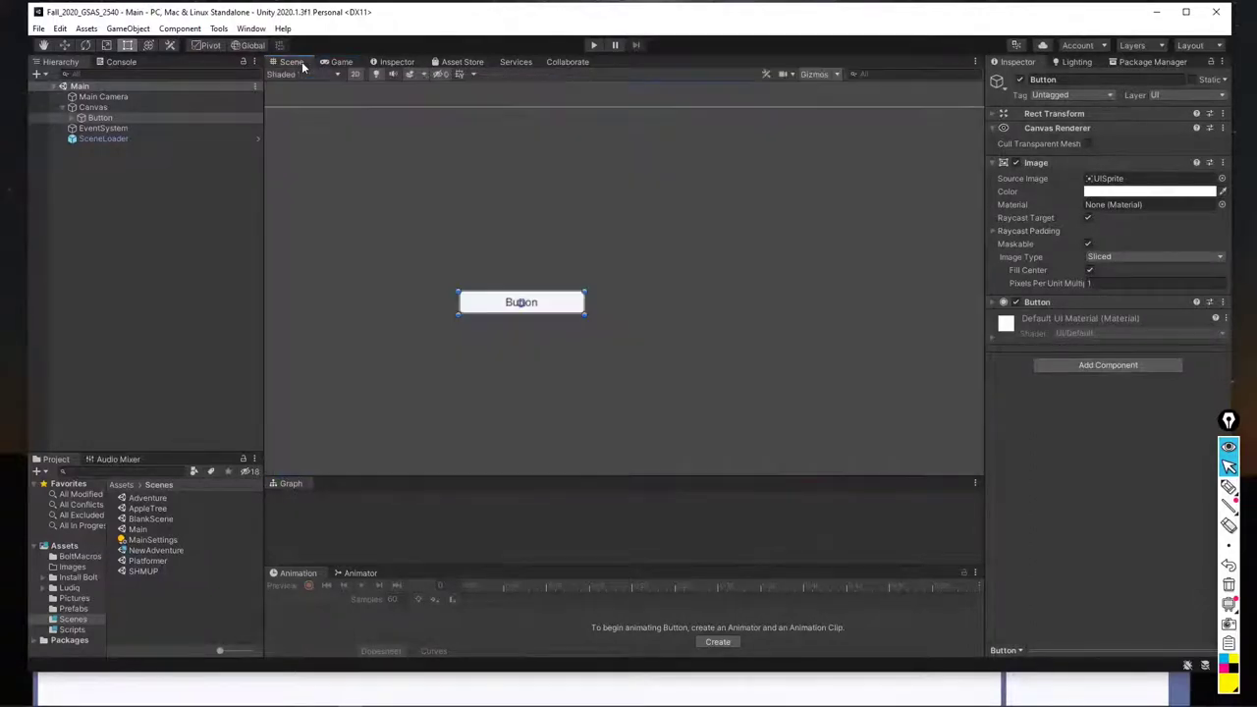
click(495, 246)
click(504, 307)
click(610, 235)
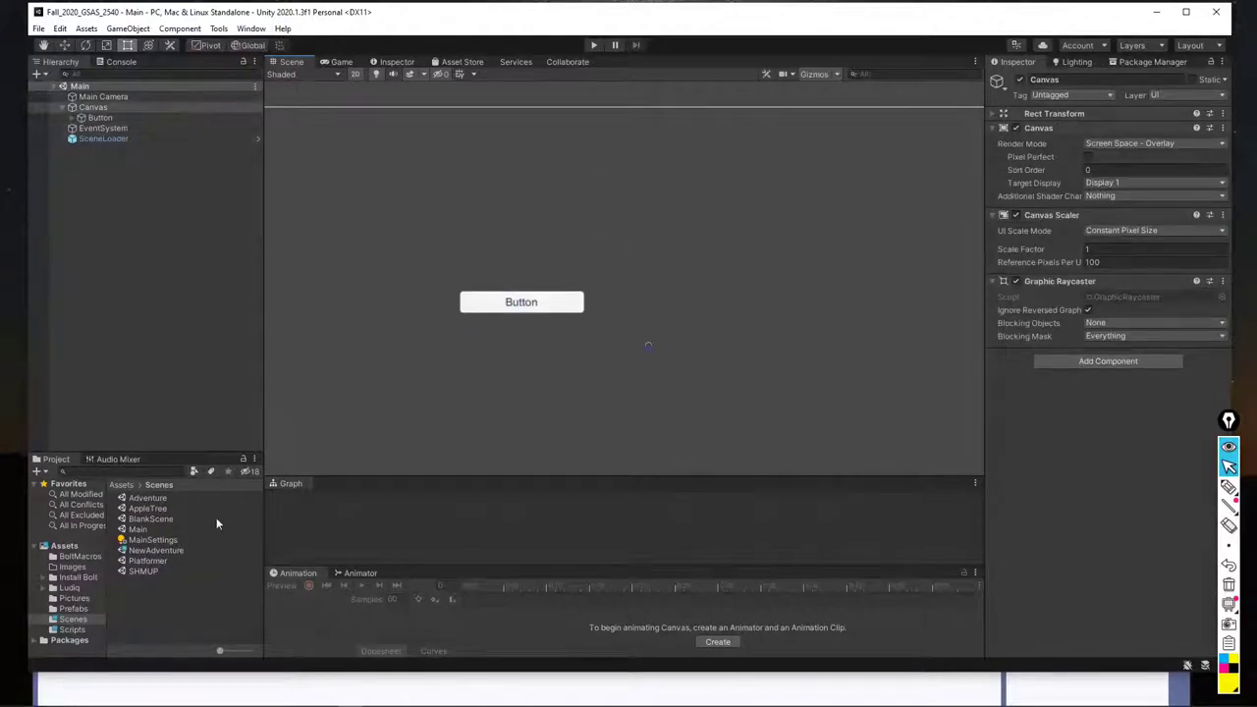
Open the NewAdventure scene from the project's Scenes folder
click(164, 498)
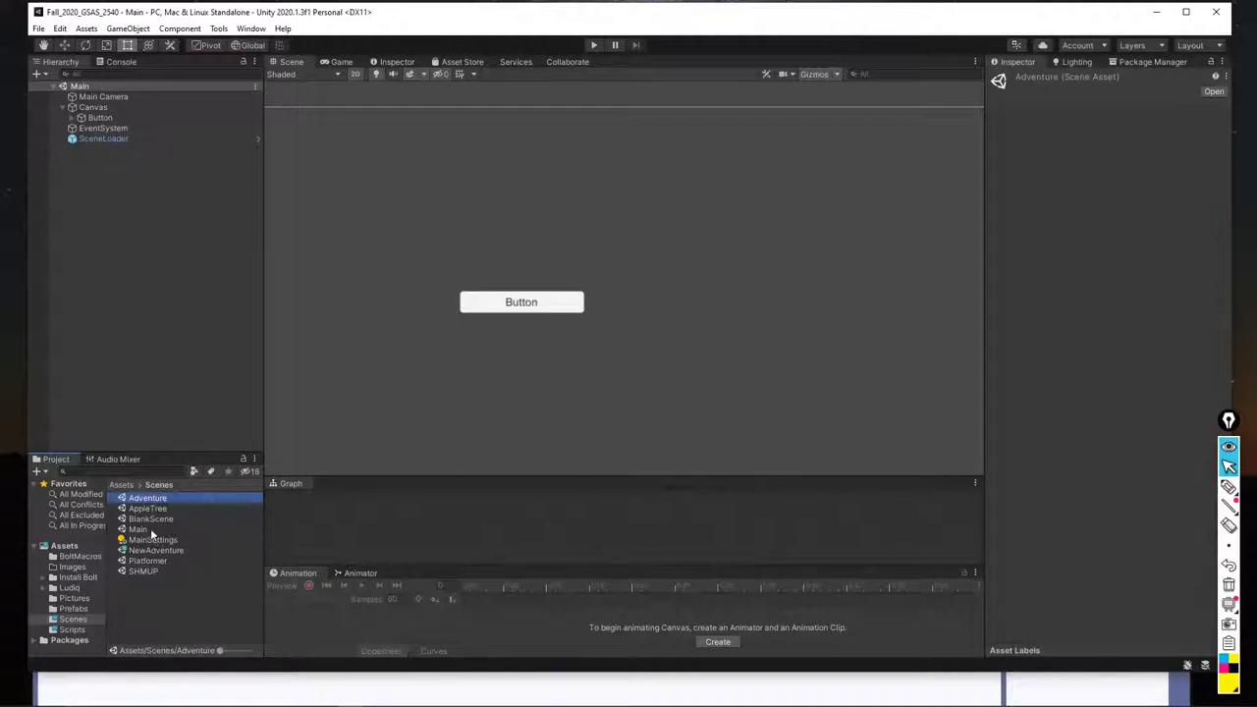
click(162, 548)
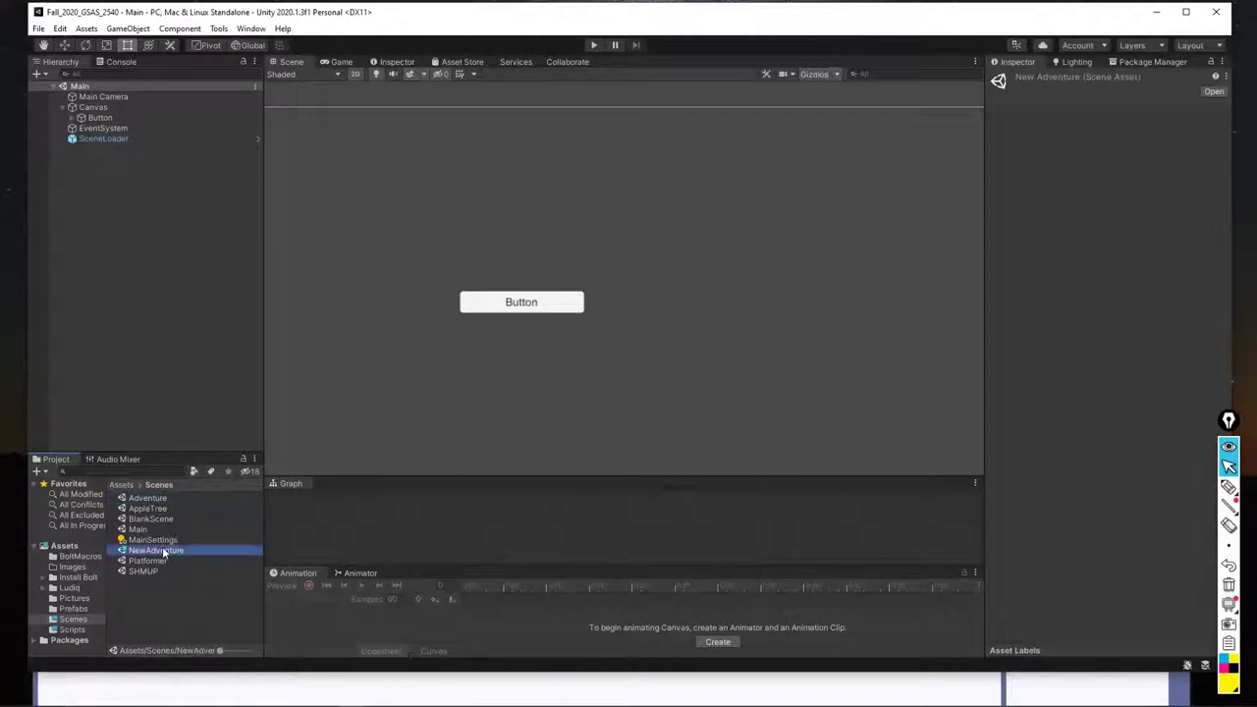
double_click(162, 550)
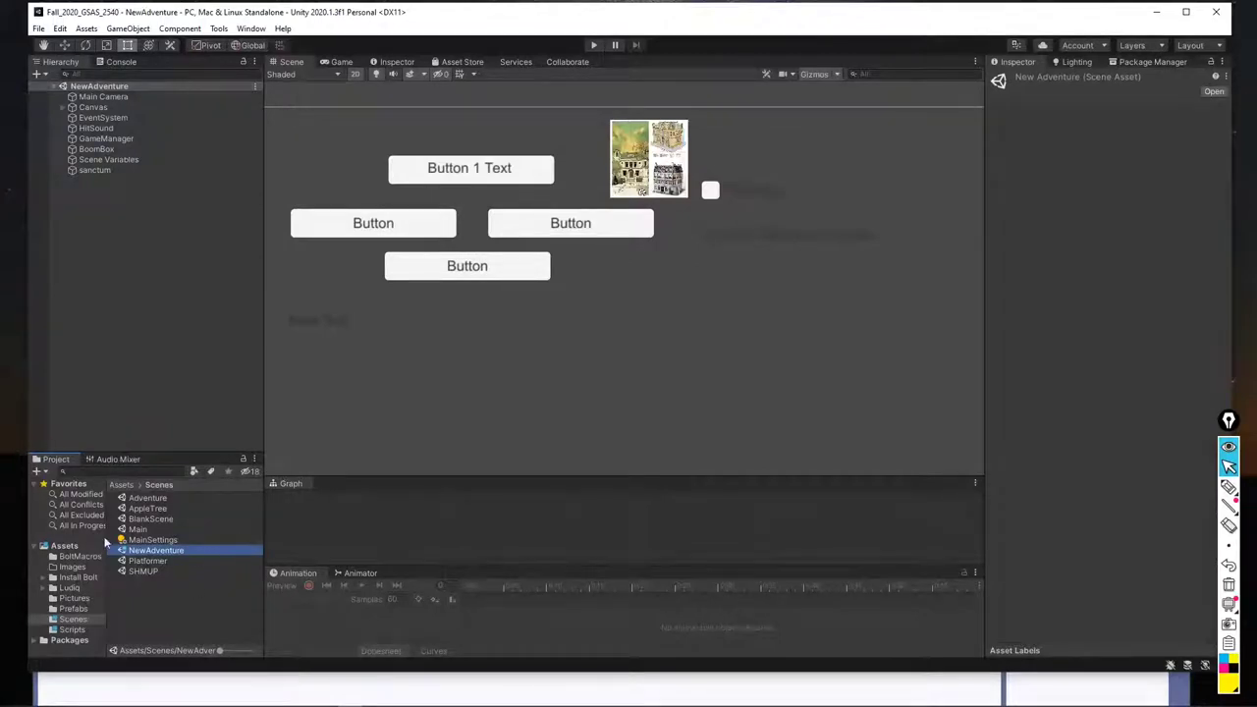
Create a new scene named Congratulations in the Scenes folder and open it
right_click(146, 601)
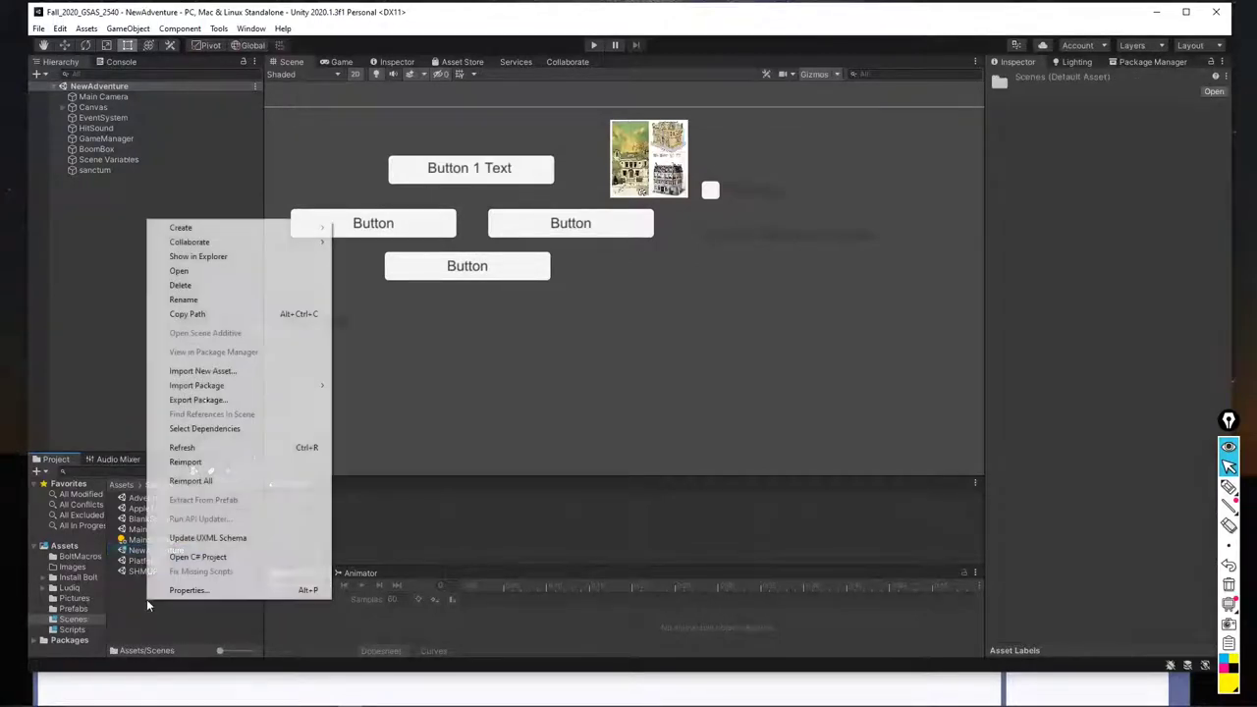
mouse_move(239, 228)
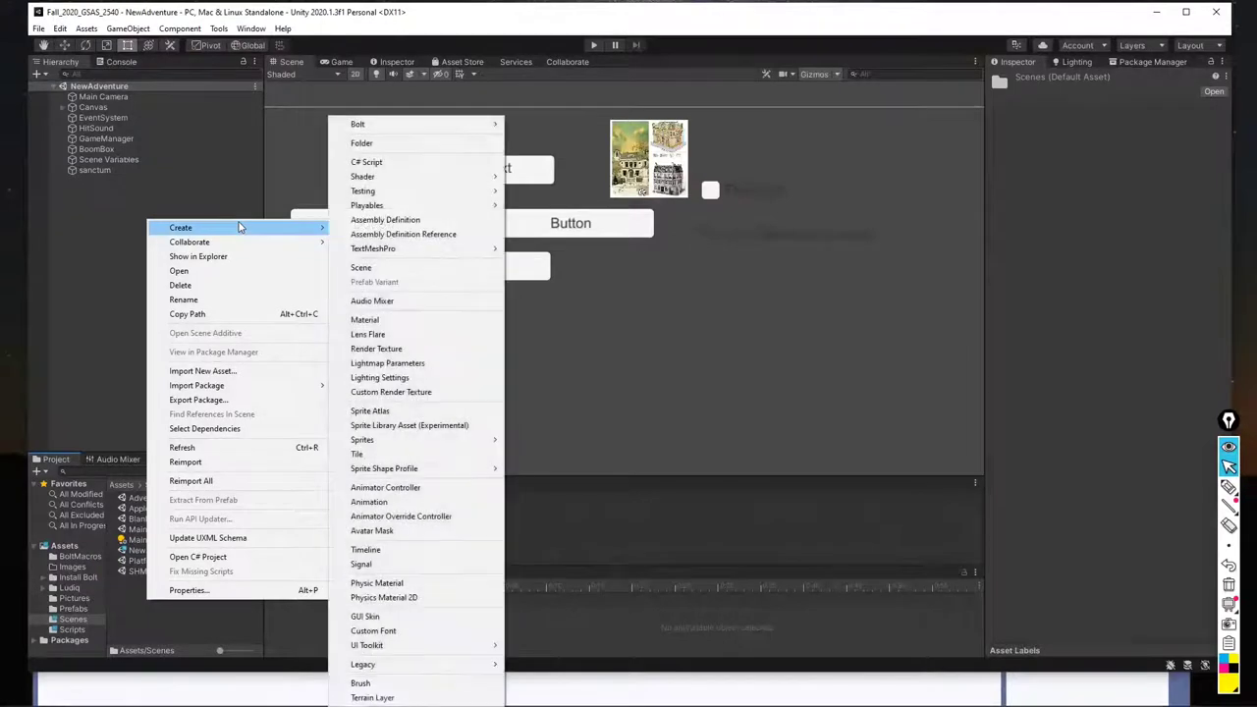
click(379, 268)
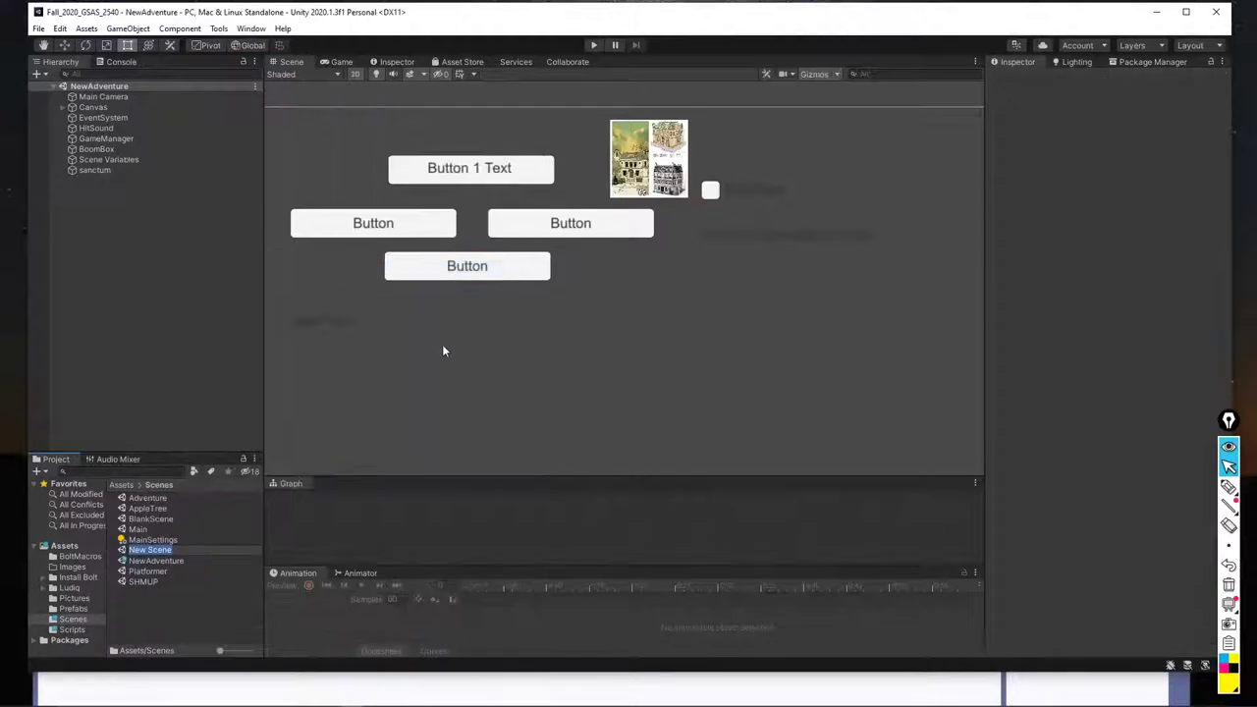
text(Congratulations)
key(Return)
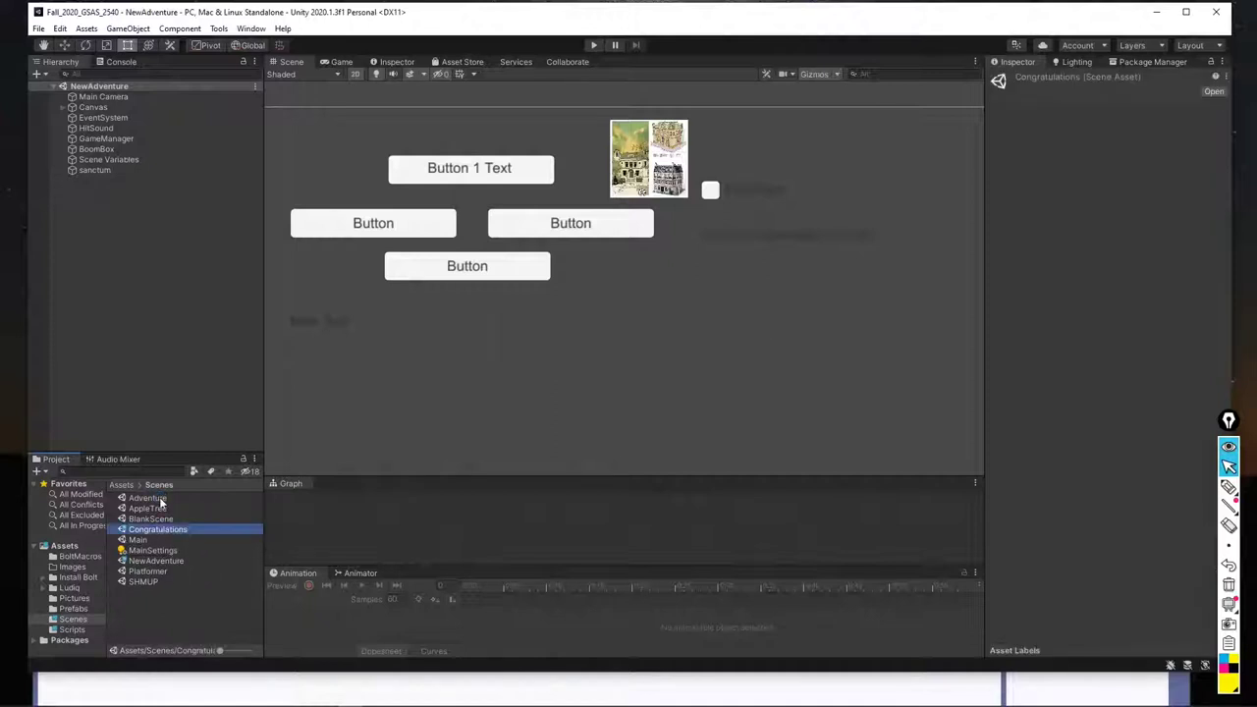
double_click(159, 531)
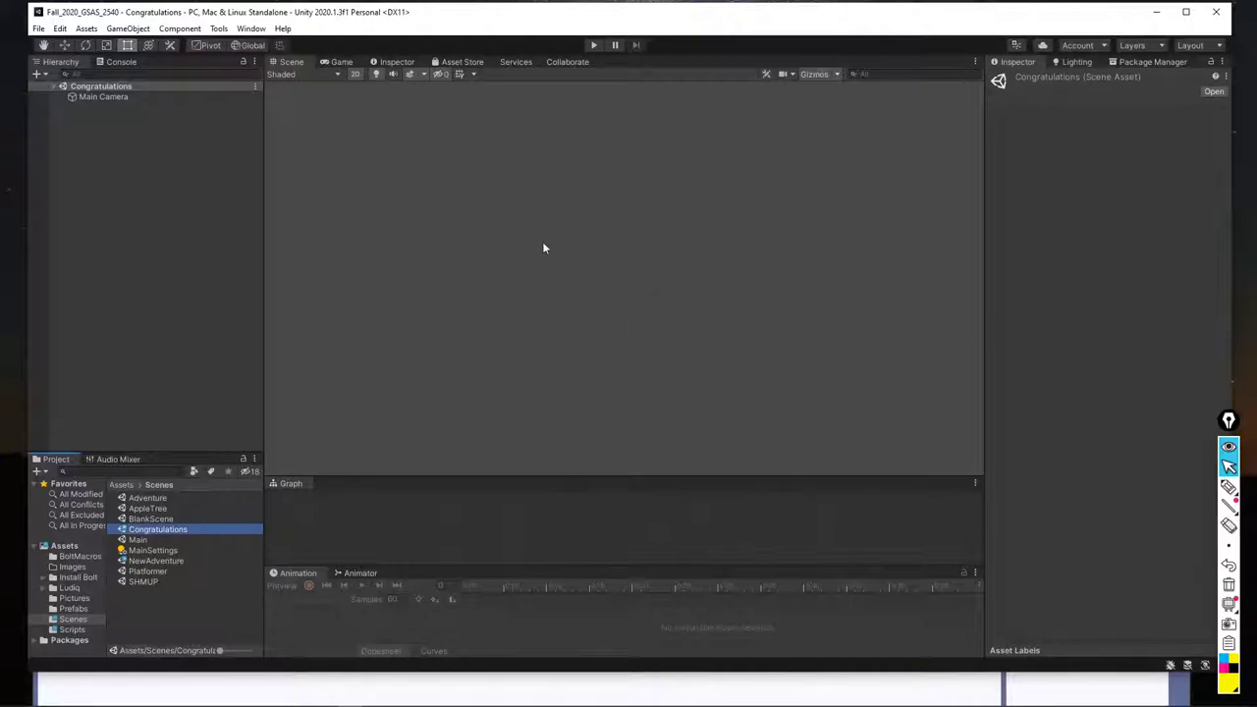
Add a UI Text object with a widened box to the Congratulations scene, reading "Congratulations you WON!"
right_click(96, 196)
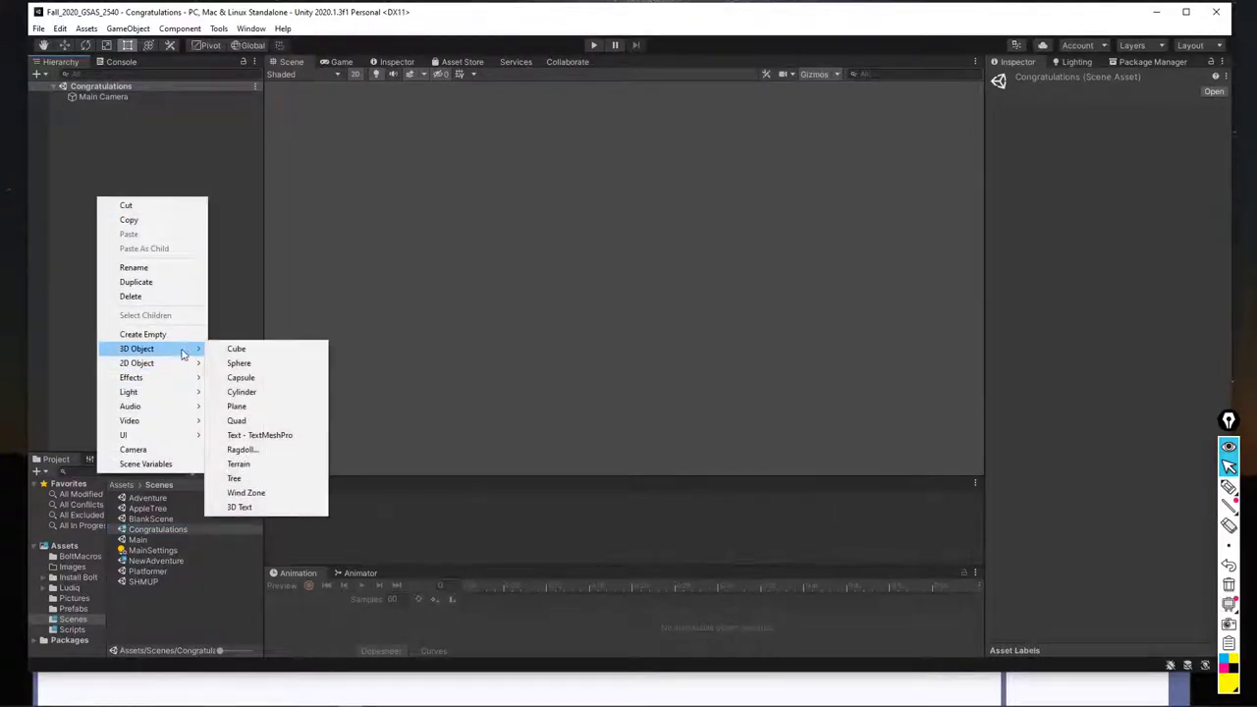
mouse_move(157, 436)
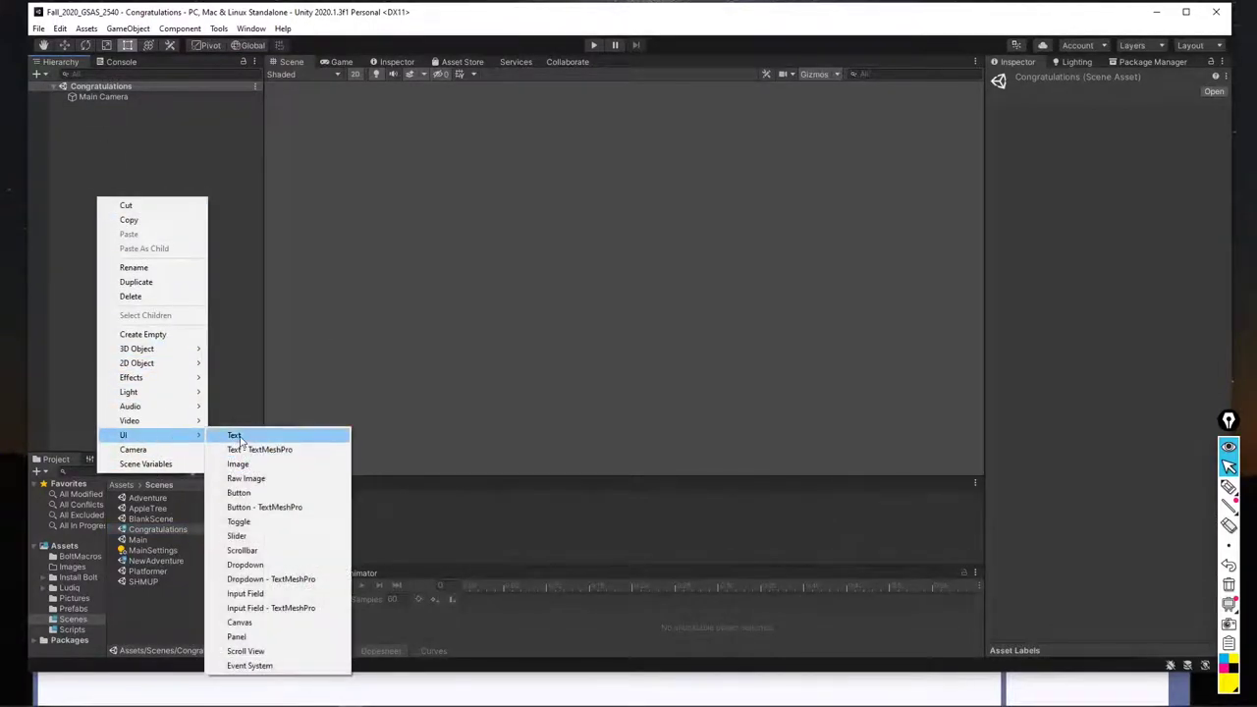
click(236, 434)
drag(561, 290, 350, 345)
click(1016, 194)
text(Congratulation)
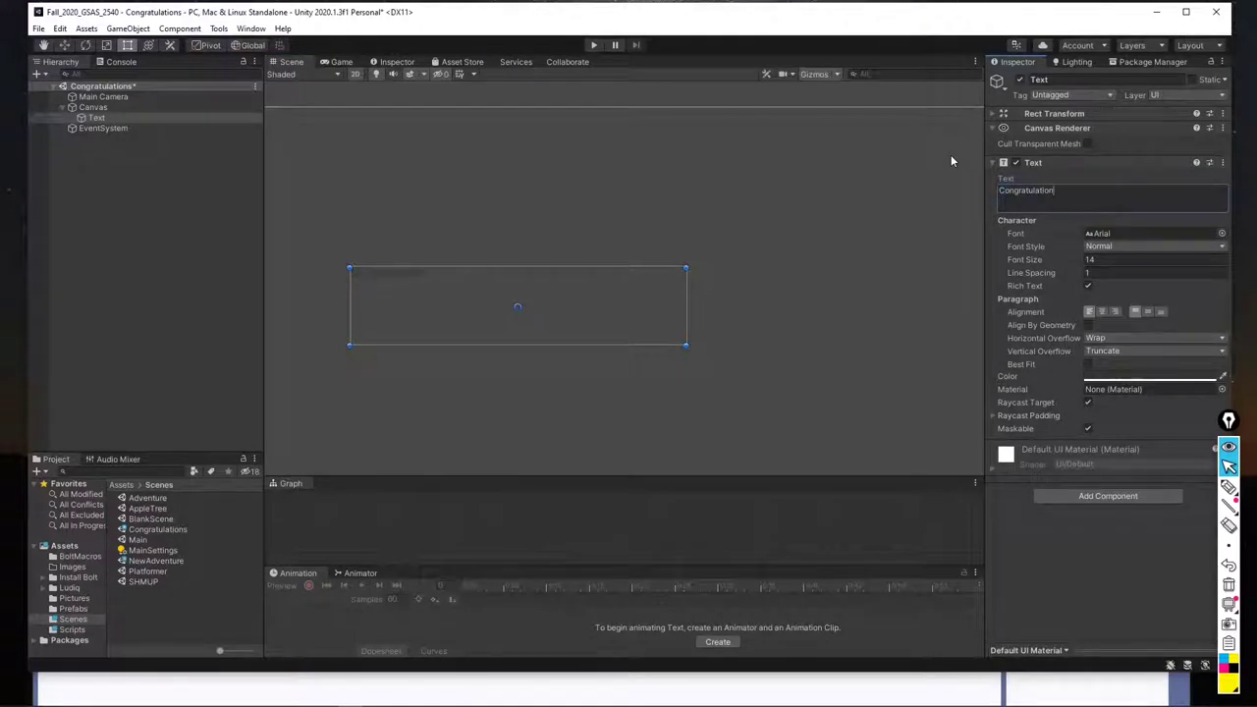
text(s you WON!)
Set the congratulations text's font size to 72 and enlarge its box until the whole message fits
click(1108, 261)
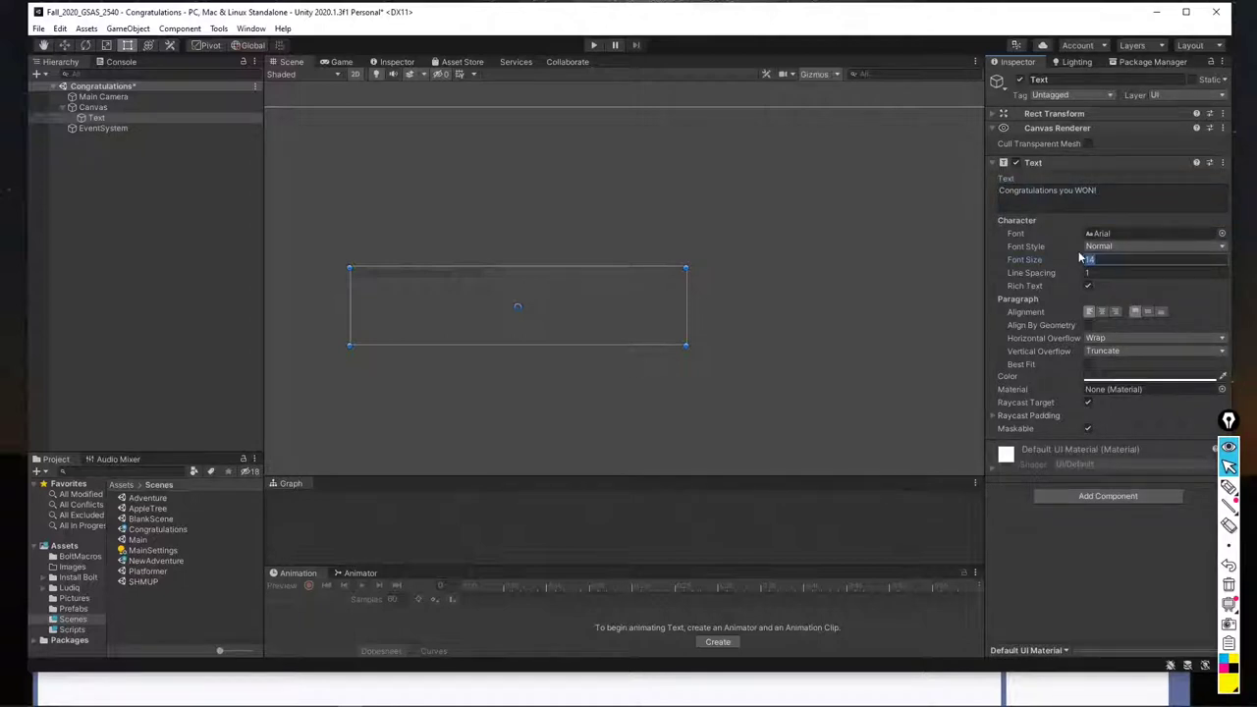
text(72)
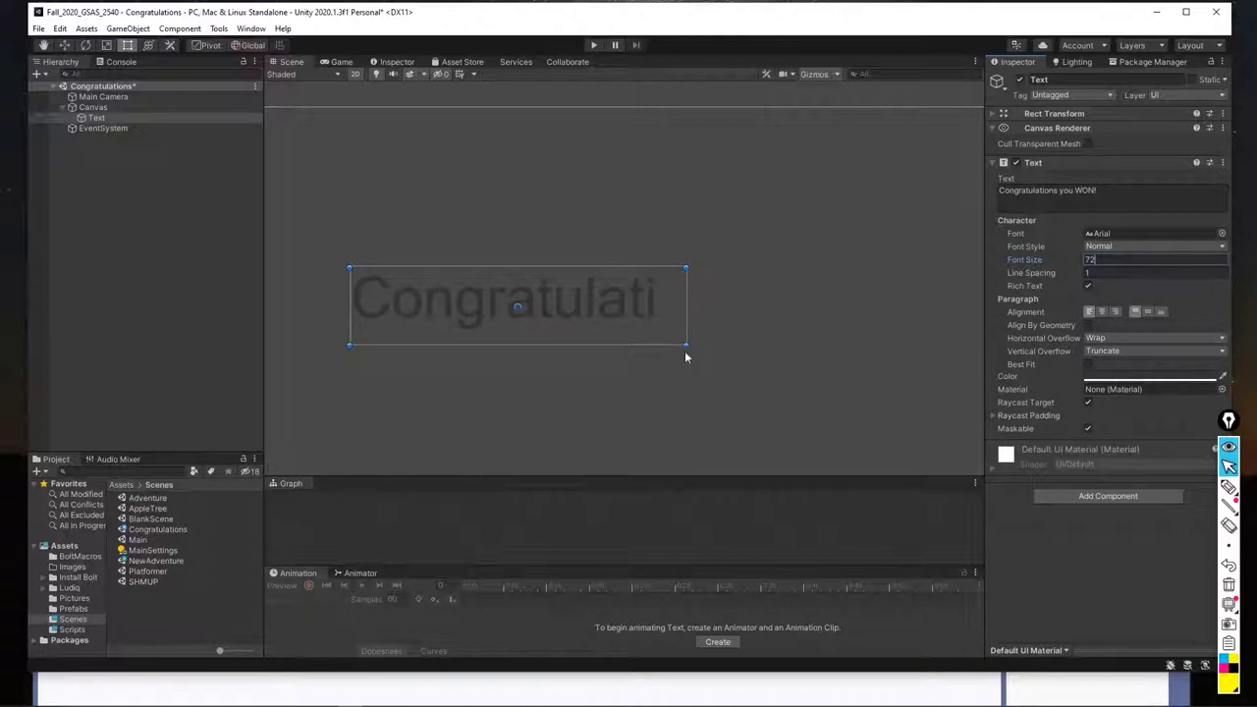
drag(685, 345, 917, 407)
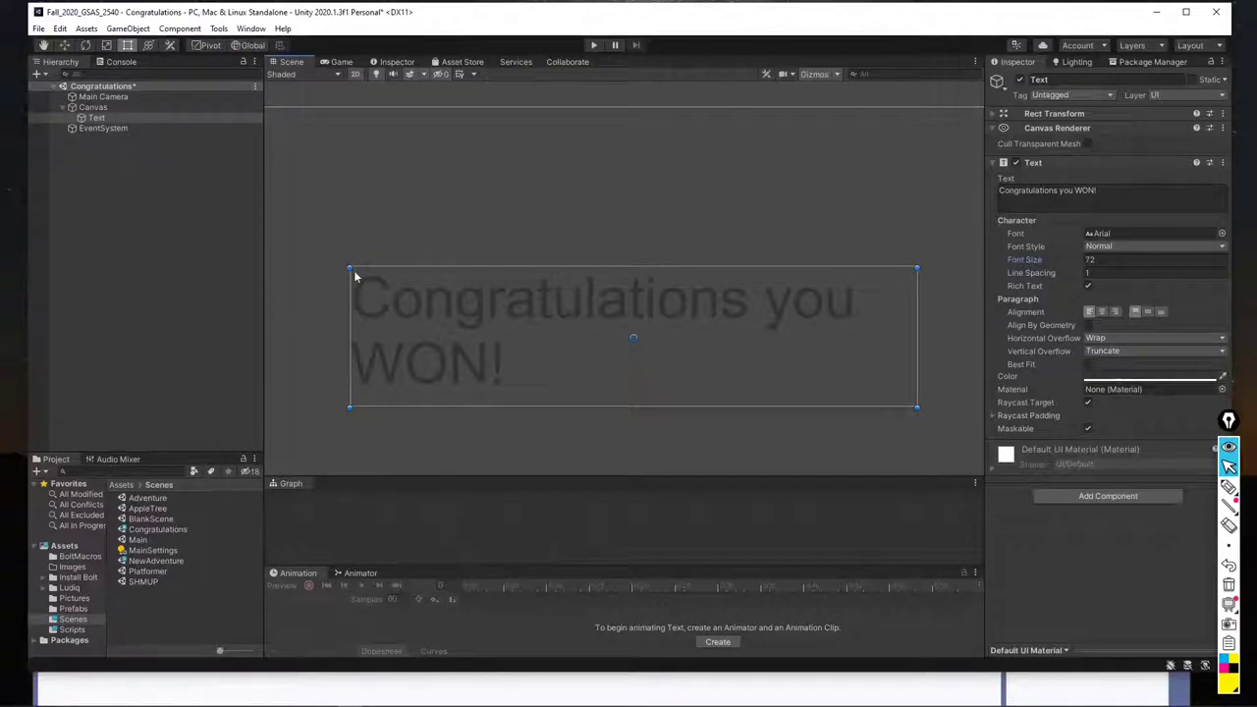
Resize the congratulations text box so the message fits on one line across the middle of the canvas
drag(350, 270, 293, 183)
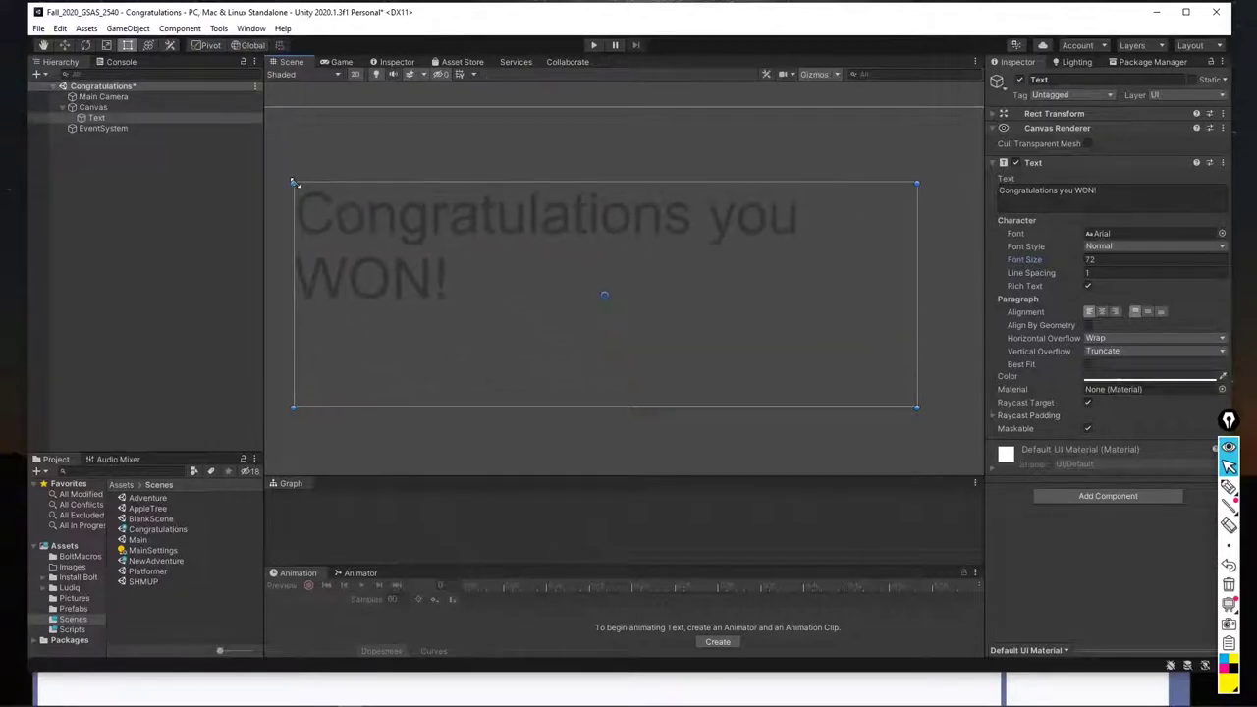
double_click(93, 108)
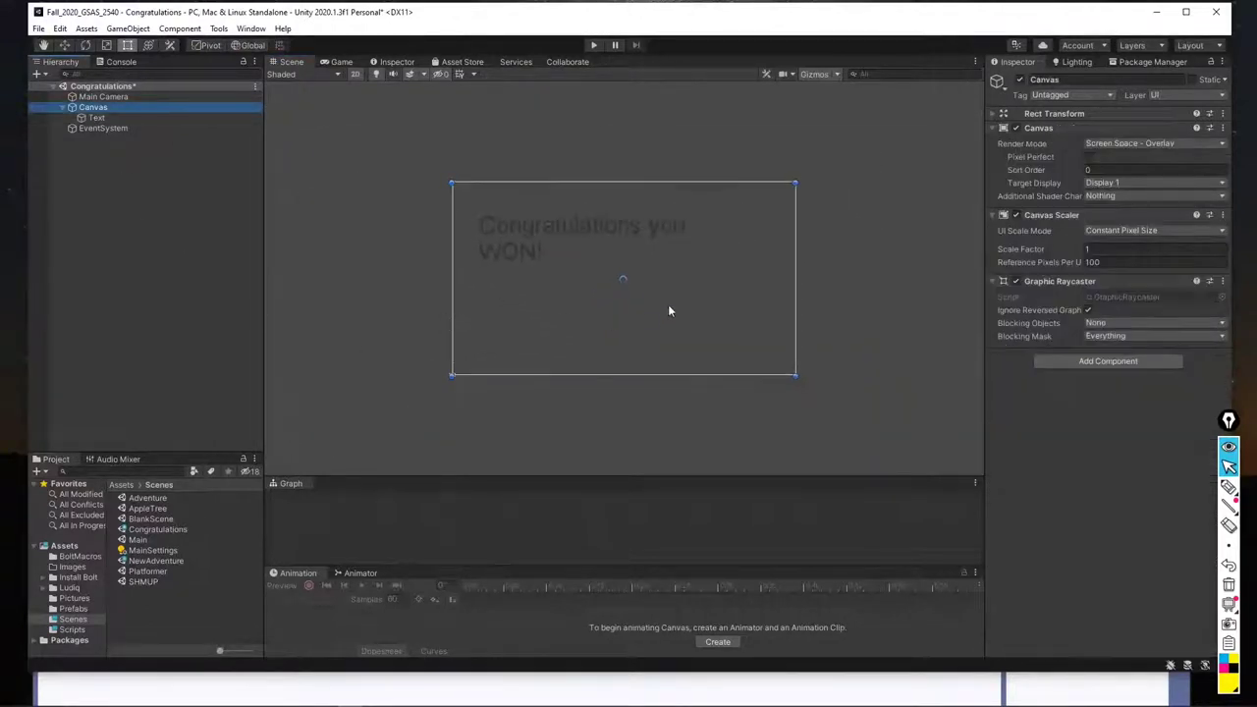
click(635, 222)
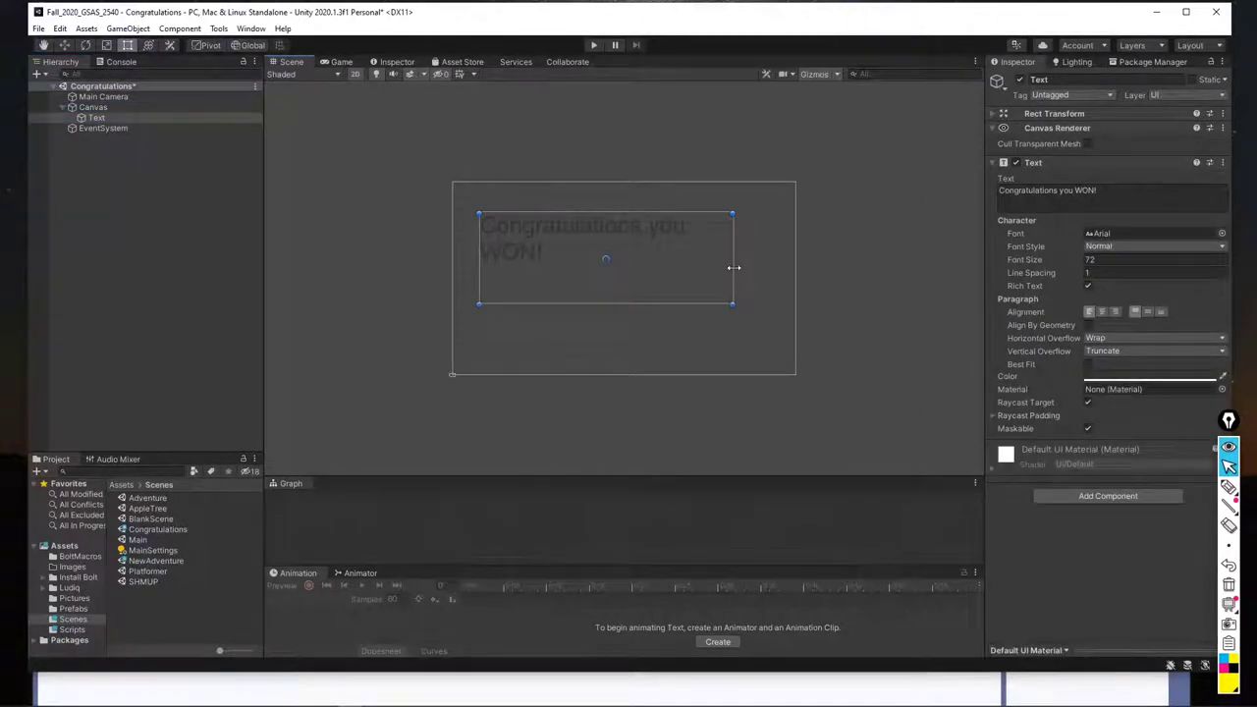
drag(734, 266, 774, 274)
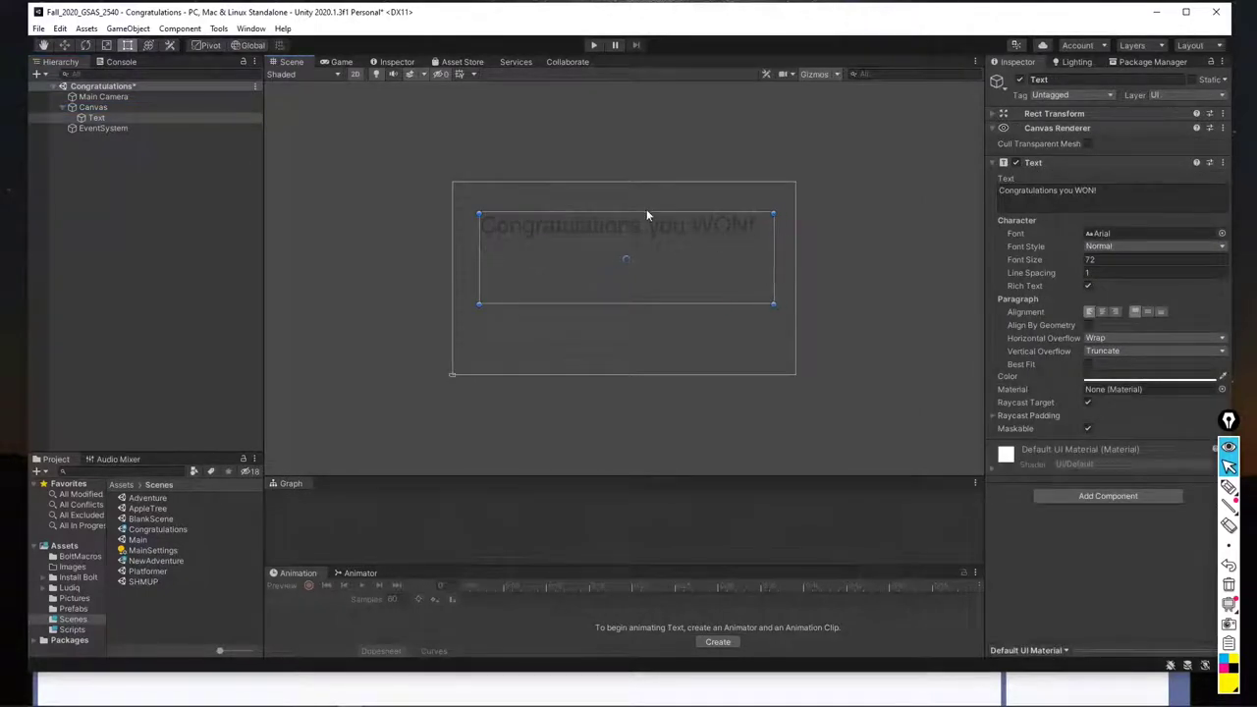
drag(645, 212, 622, 264)
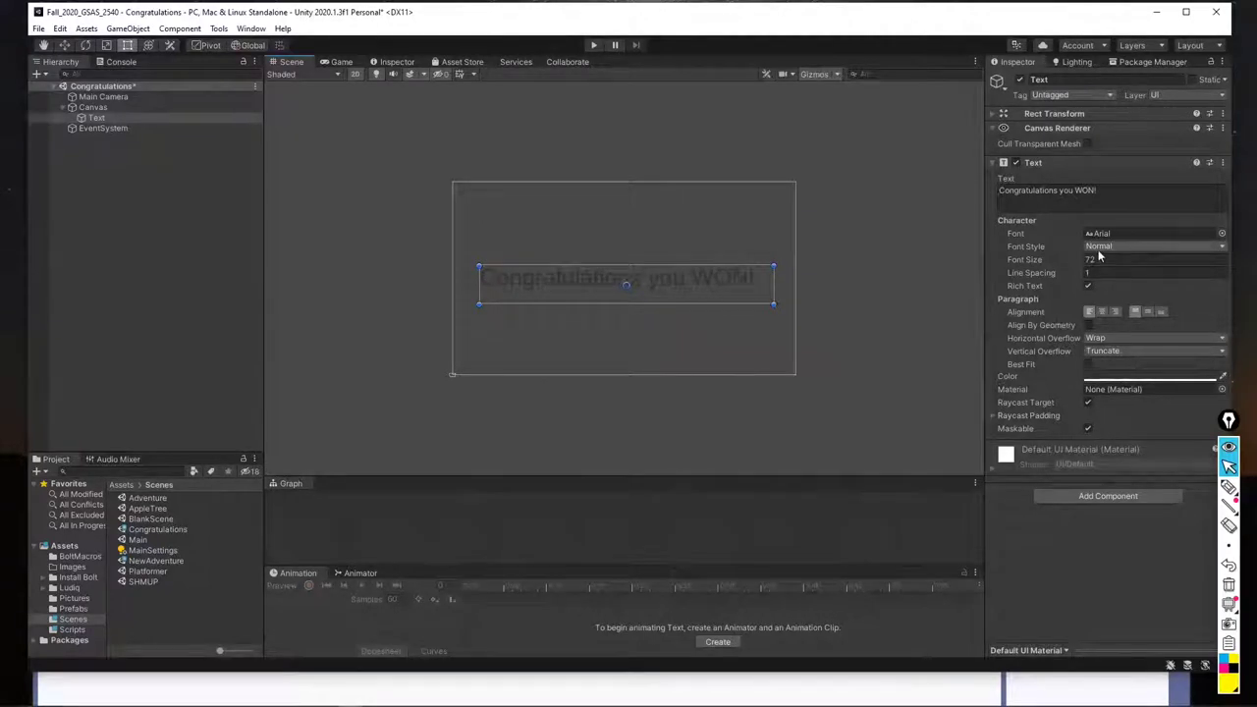
Change the congratulations text color to bright yellow and save the scene
click(1157, 378)
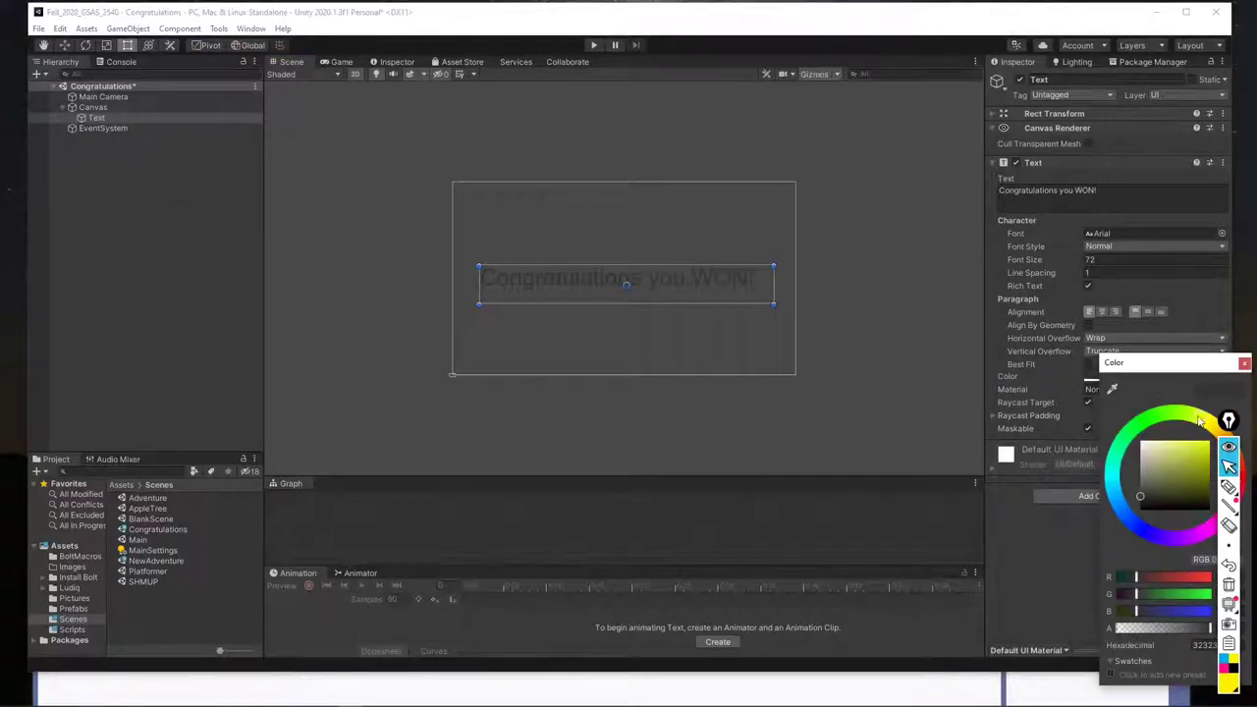
click(1206, 445)
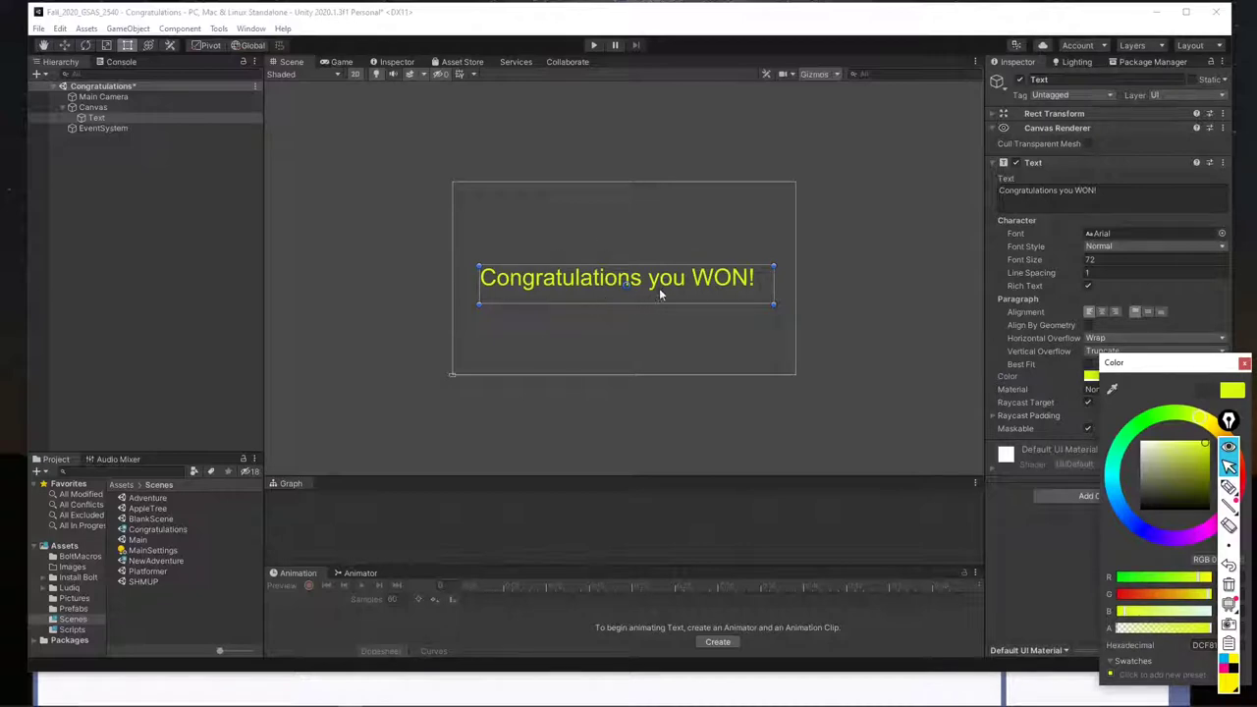
click(733, 349)
click(851, 342)
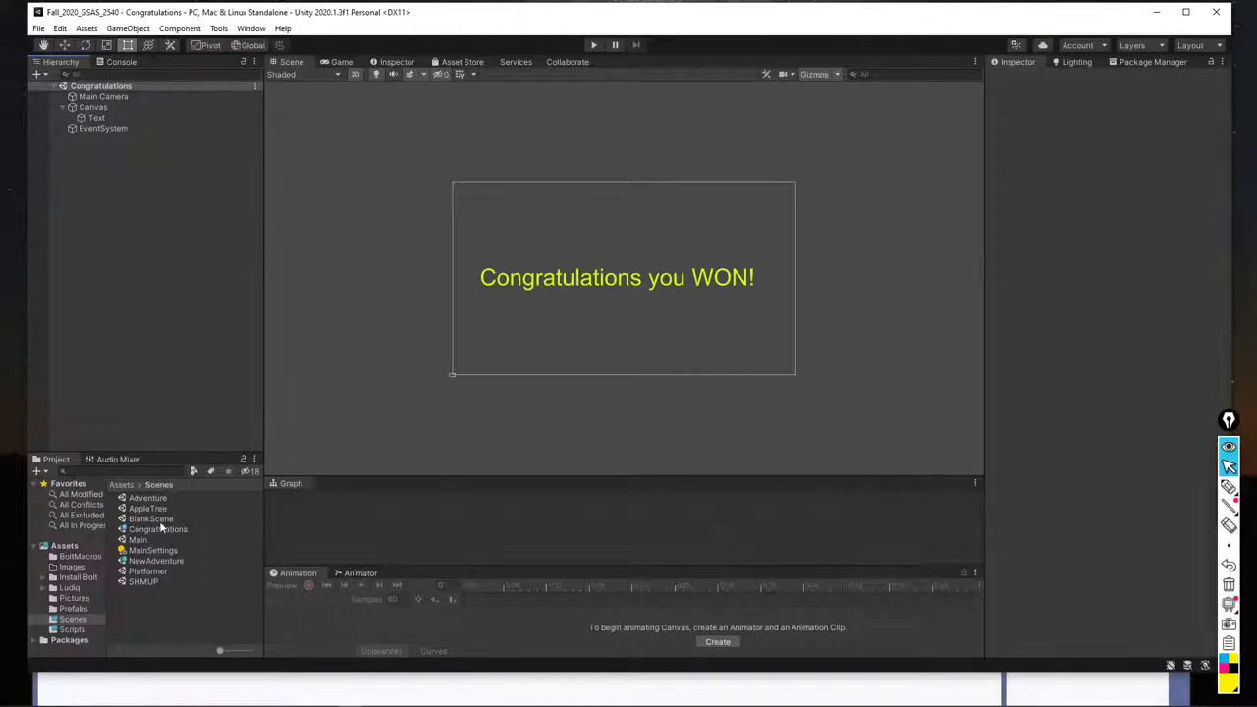
Open the NewAdventure scene and switch to the GameManager.cs script in Visual Studio
click(162, 559)
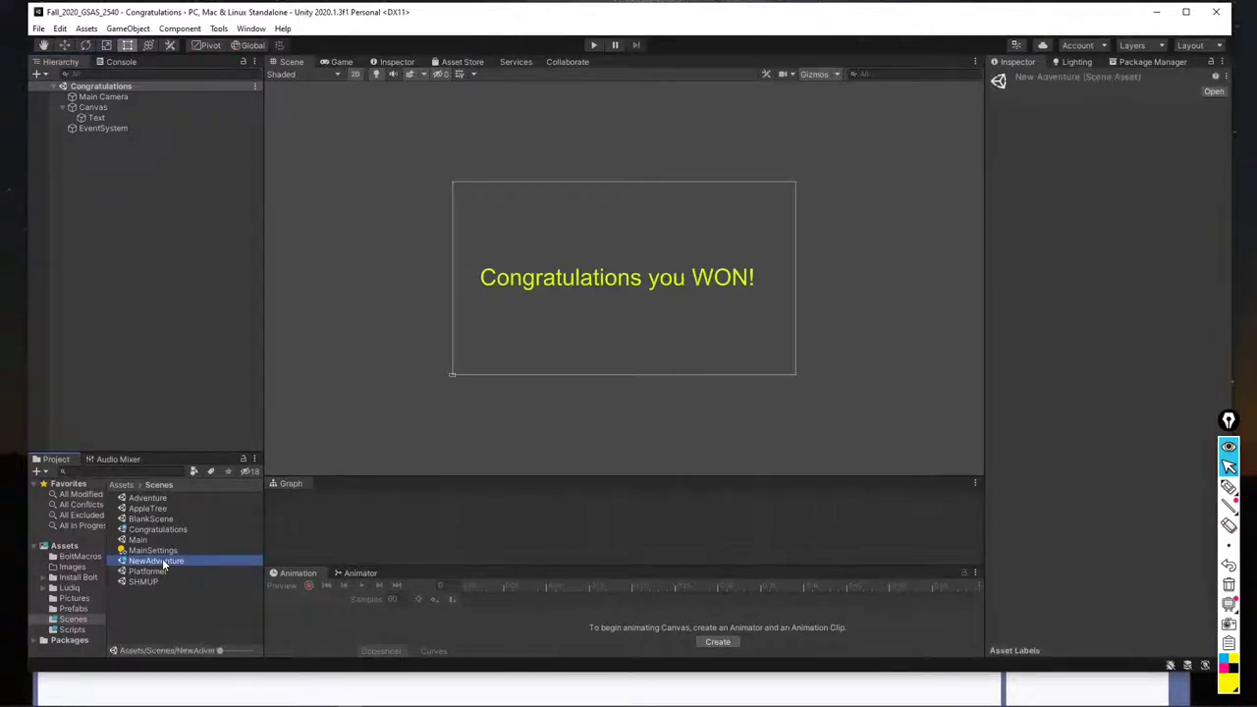
double_click(162, 560)
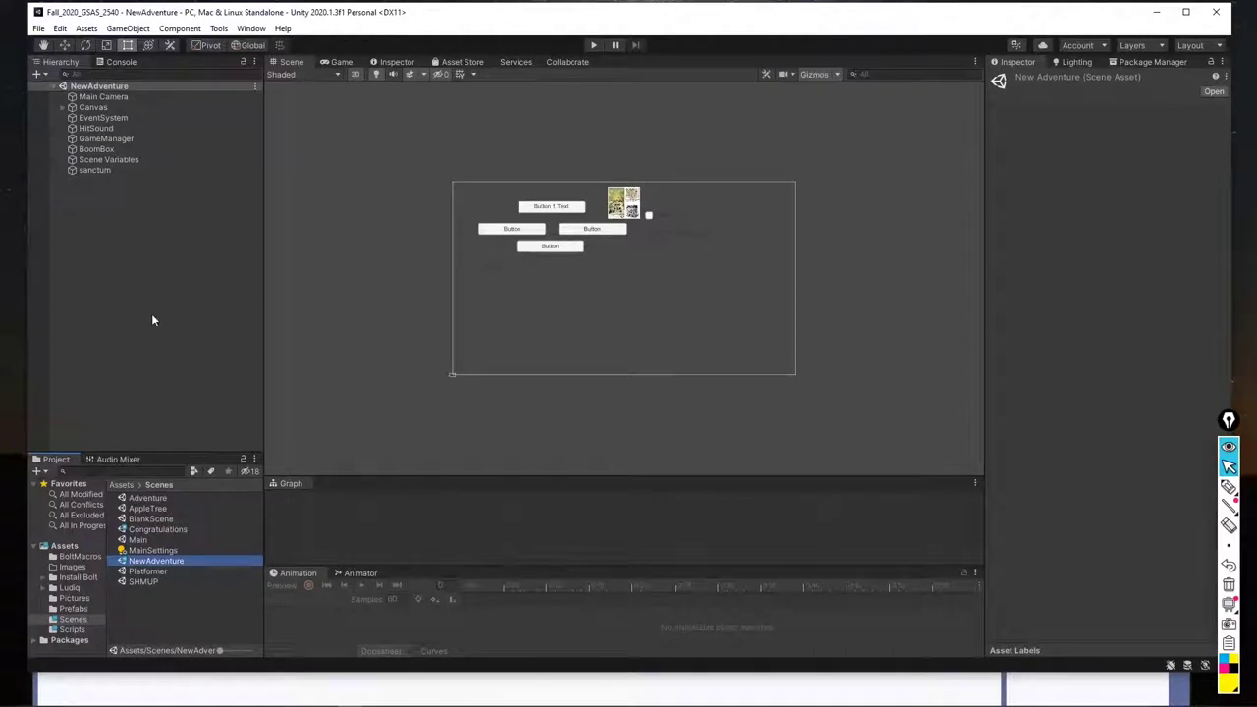
mouse_move(254, 699)
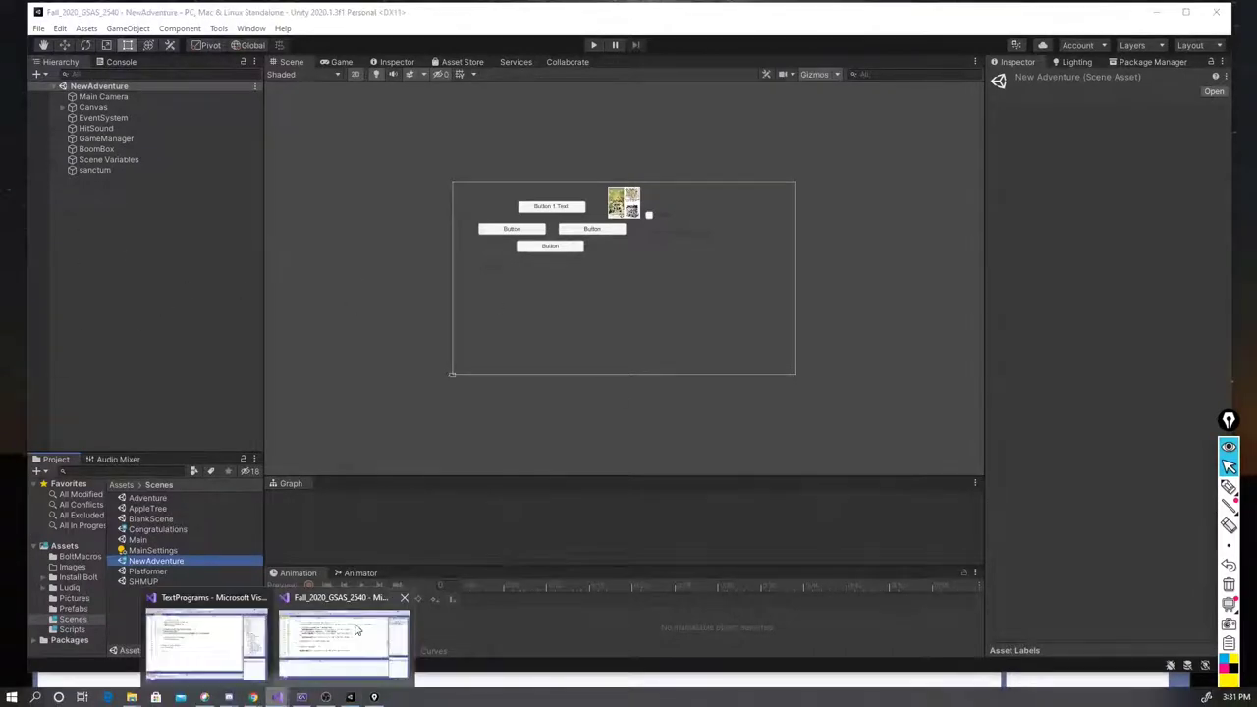
click(342, 601)
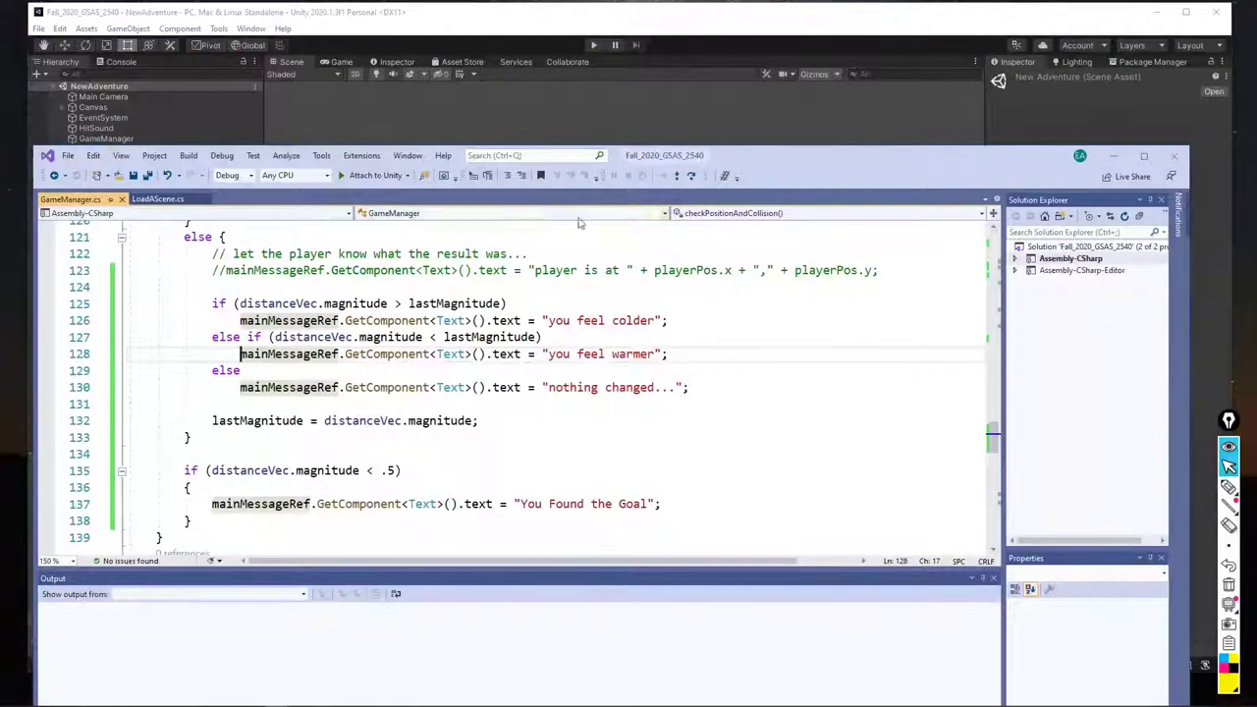
drag(769, 162, 766, 76)
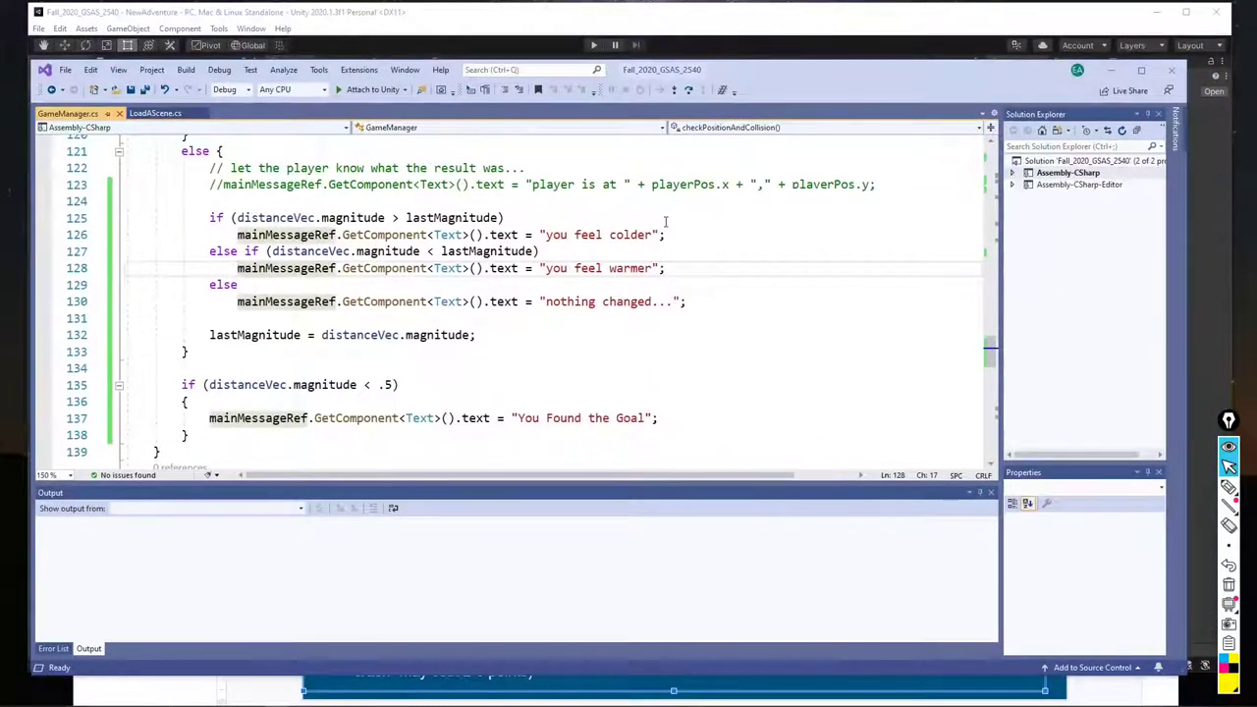
Add "using UnityEngine.SceneManagement;" below the UnityEngine.UI directive in GameManager.cs
scroll(665, 222, down, 4)
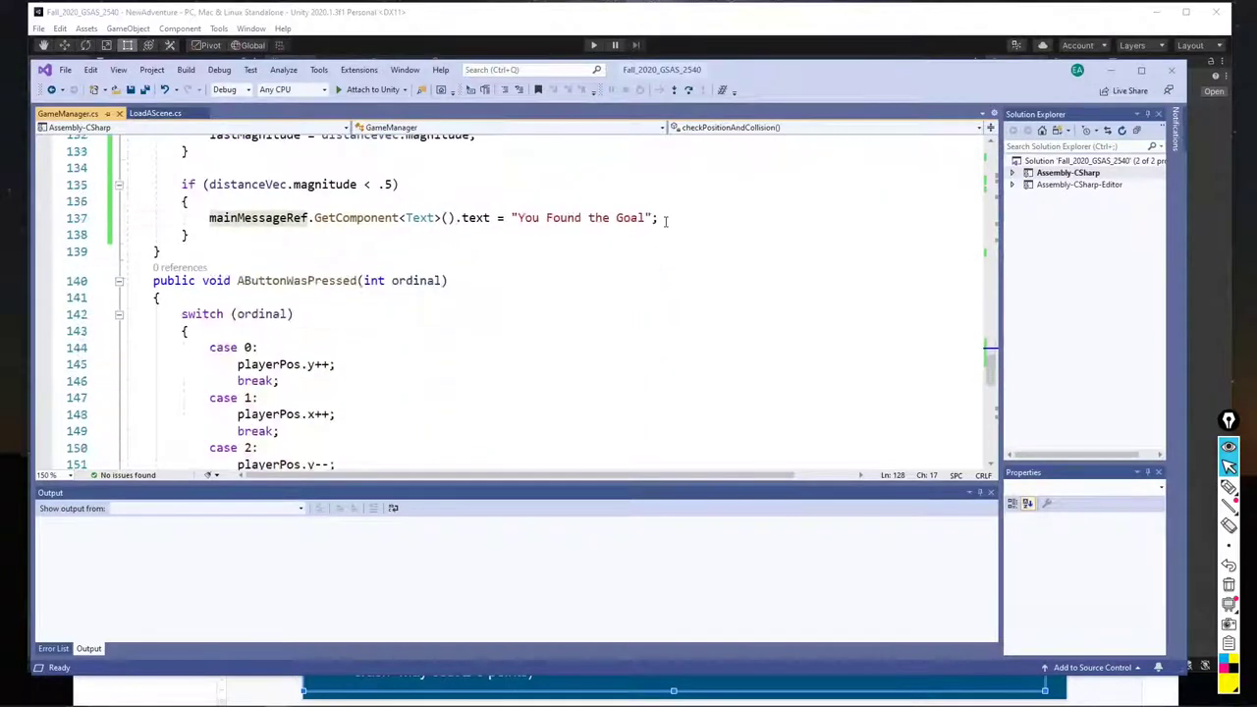
scroll(664, 221, up, 3)
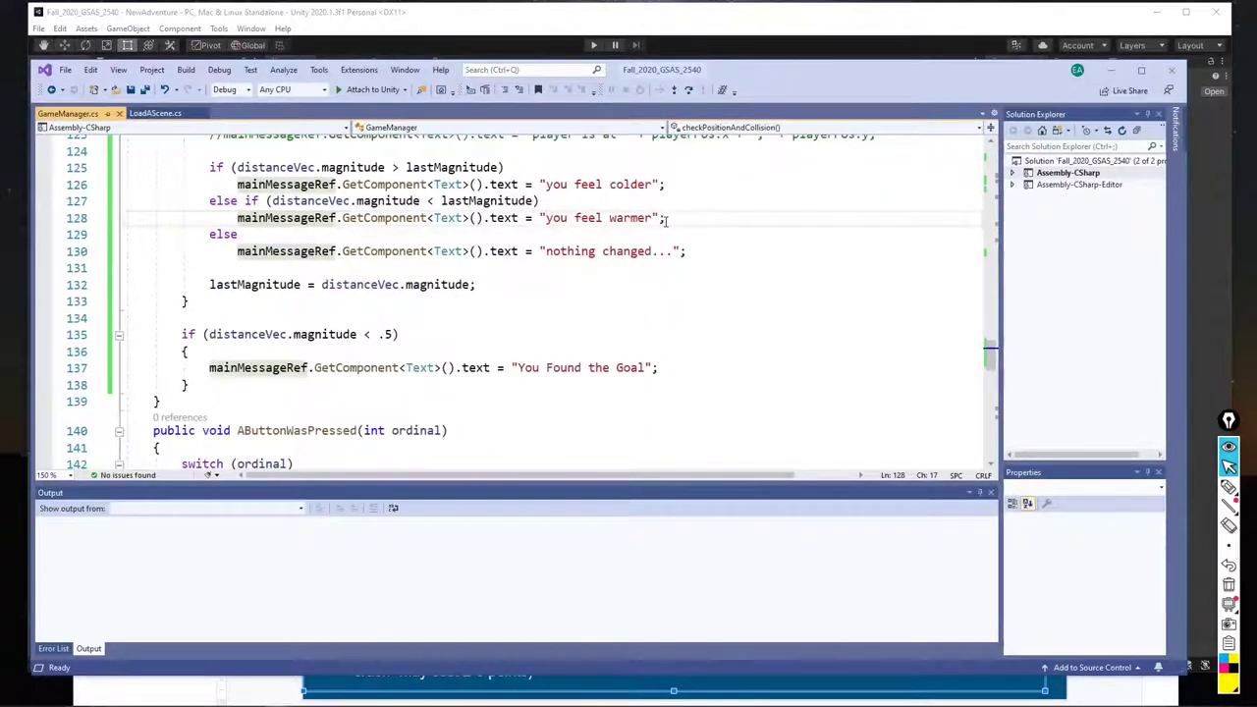
scroll(547, 204, up, 20)
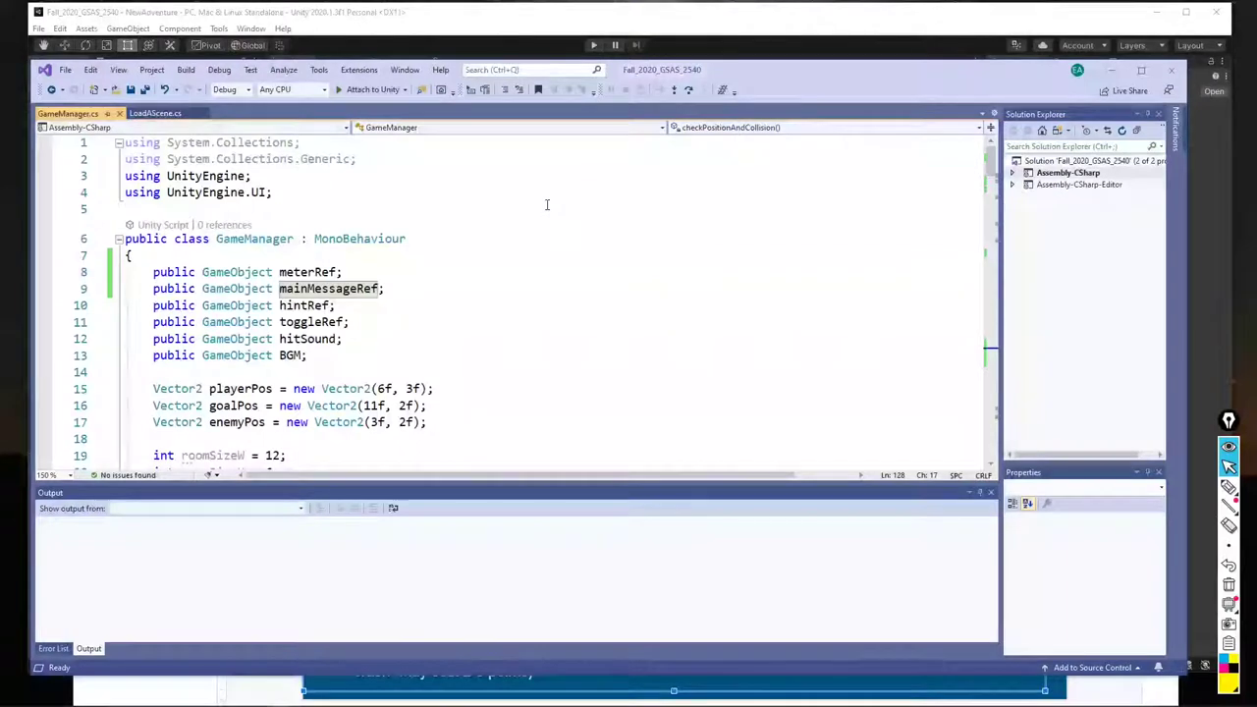
click(276, 194)
key(Return)
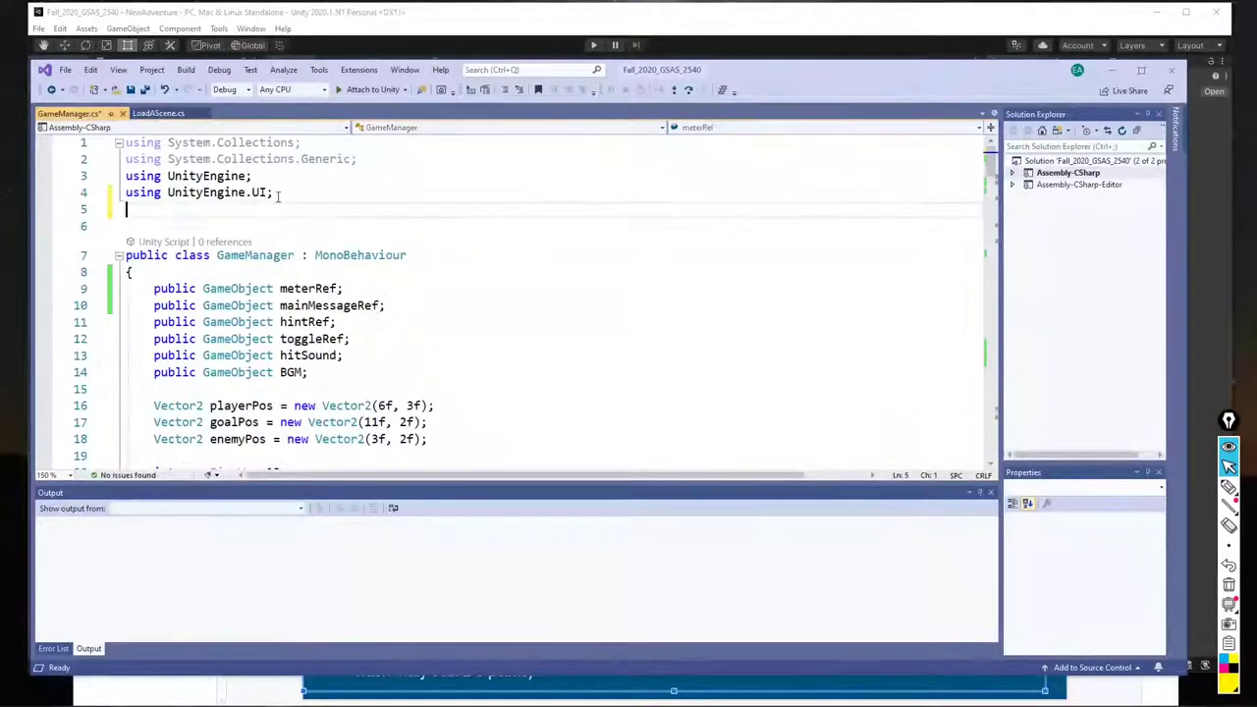
text(using Un)
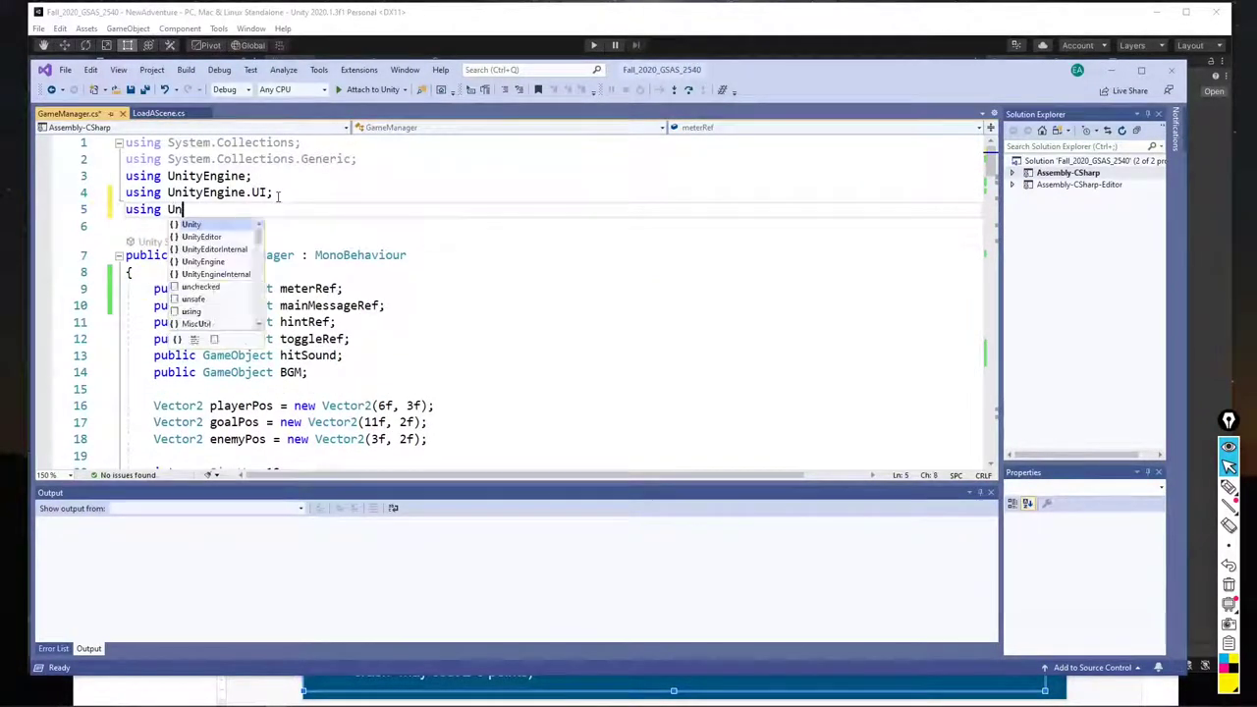
text(ityEngi)
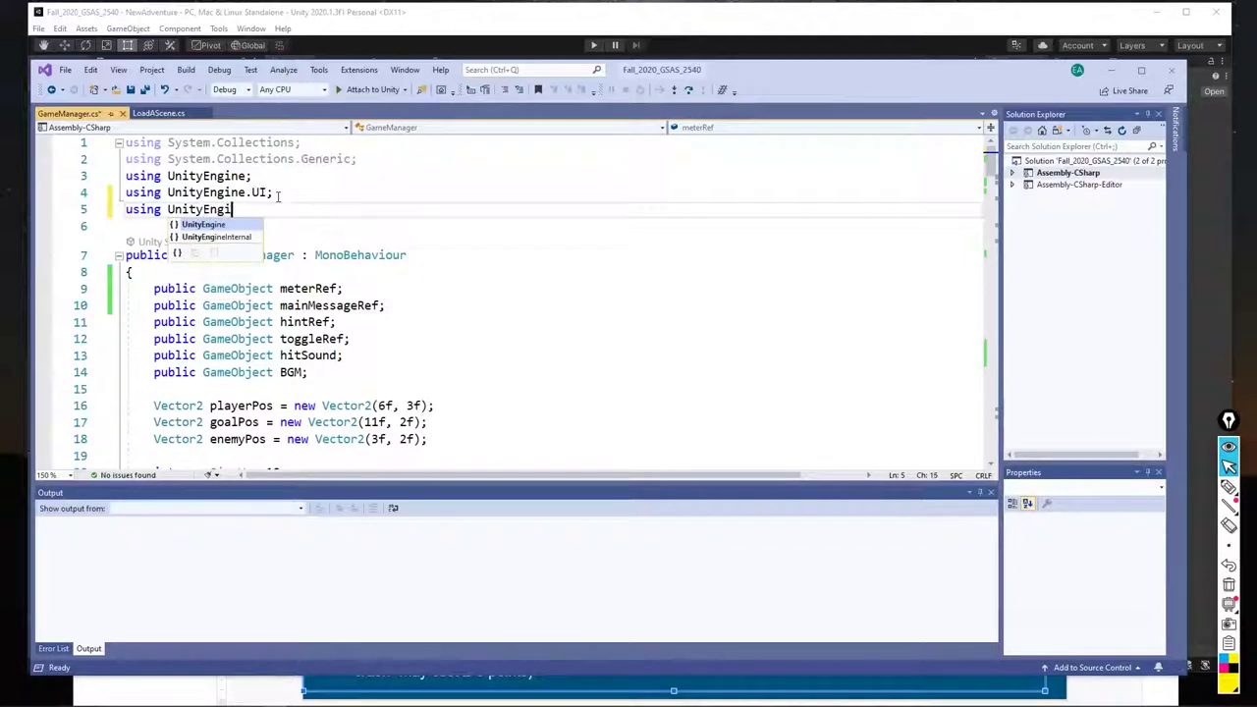
text(ne.Scen)
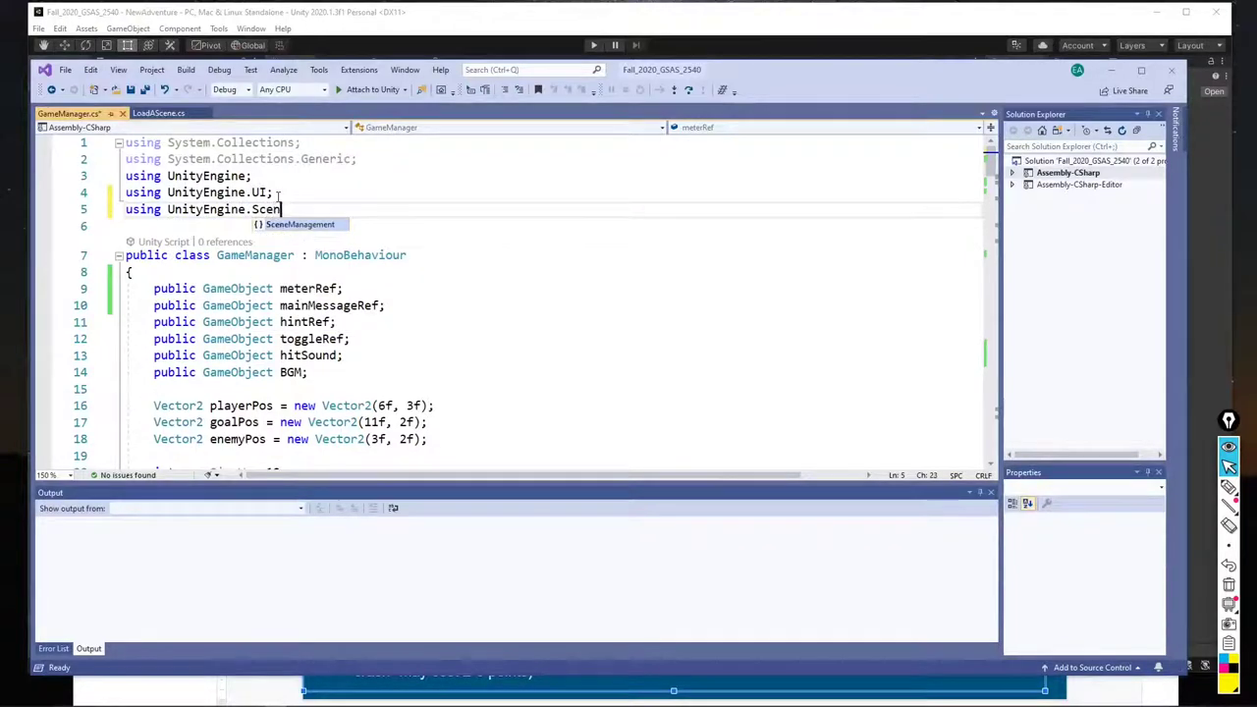
key(Tab)
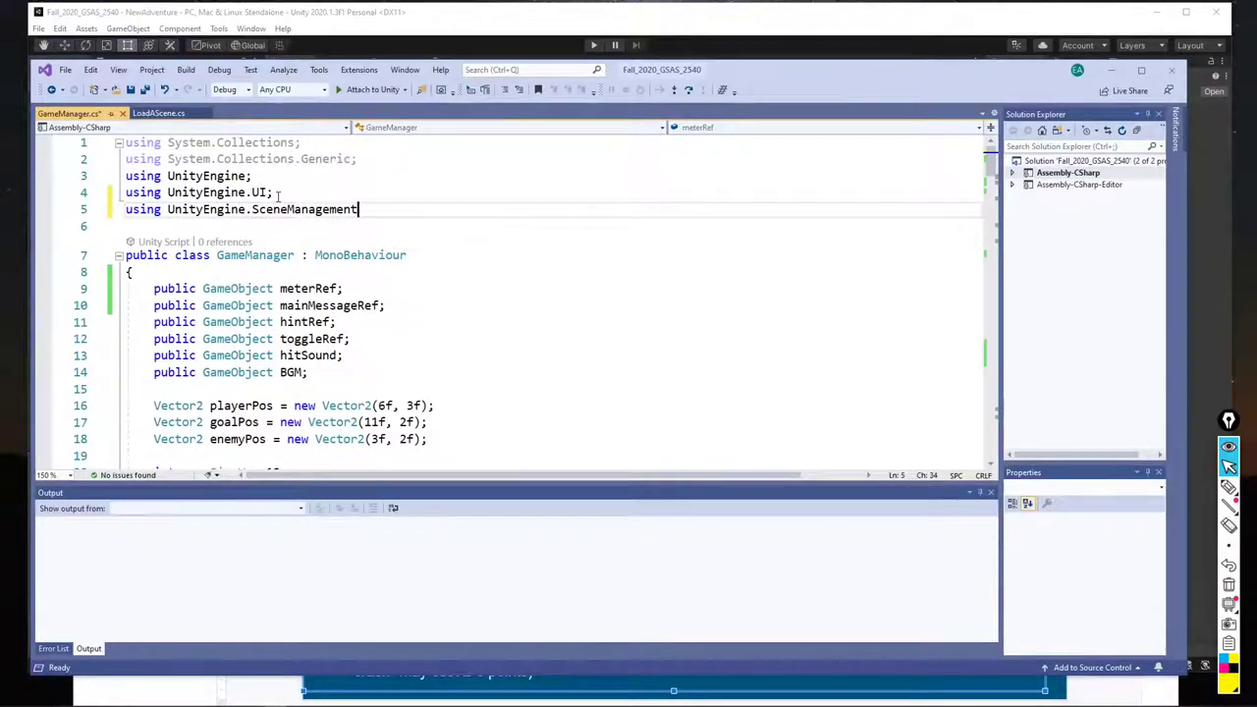
text(;)
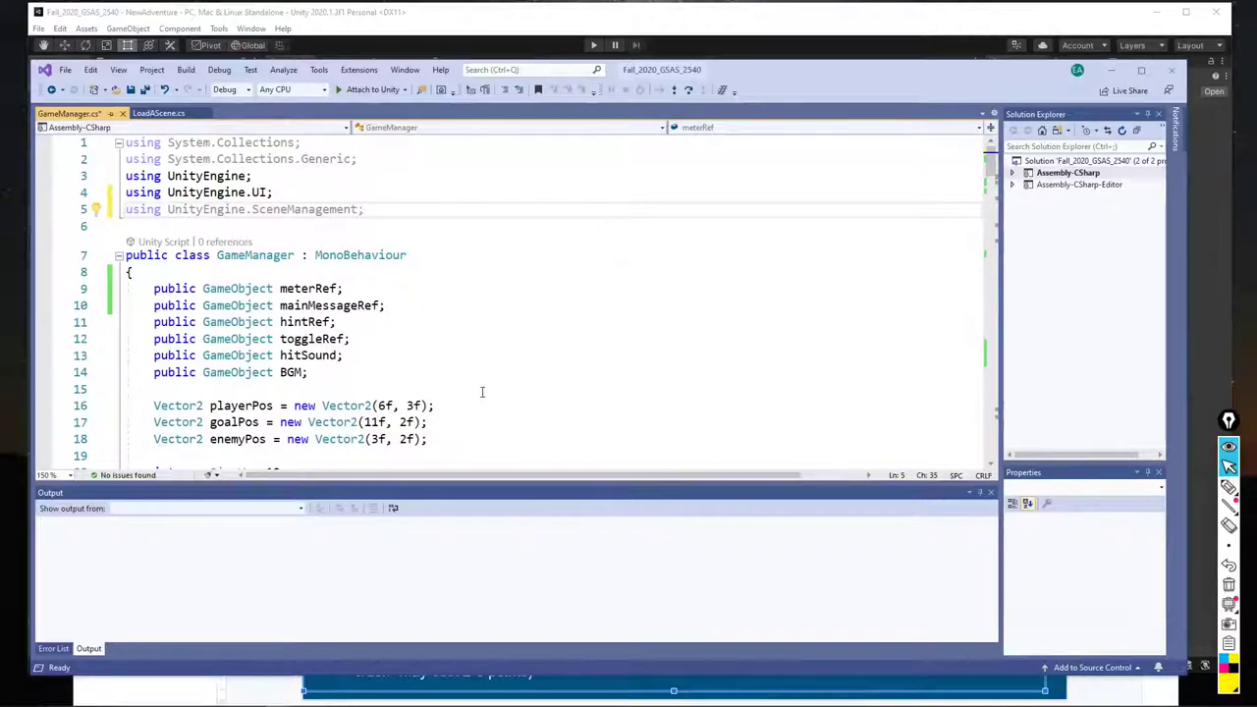
Add SceneManager.LoadScene("Congratulations"); after the "You Found the Goal" message line and save the script
scroll(482, 392, down, 18)
scroll(482, 391, down, 20)
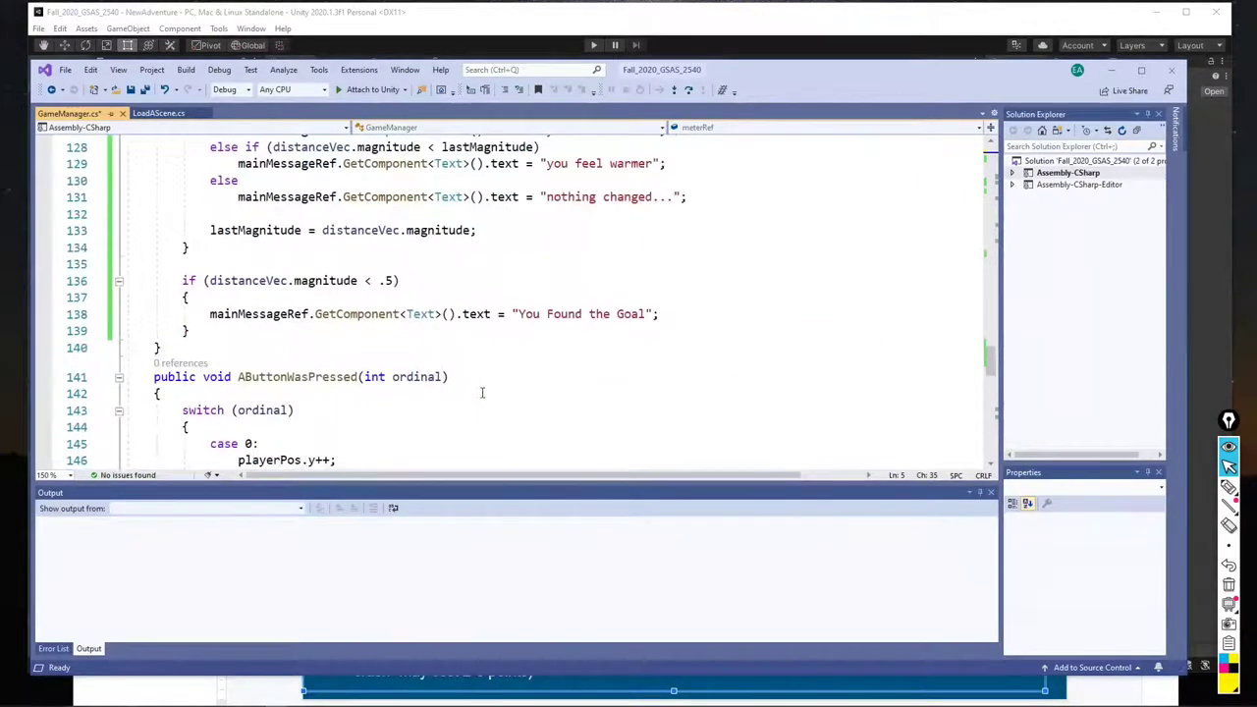
click(663, 314)
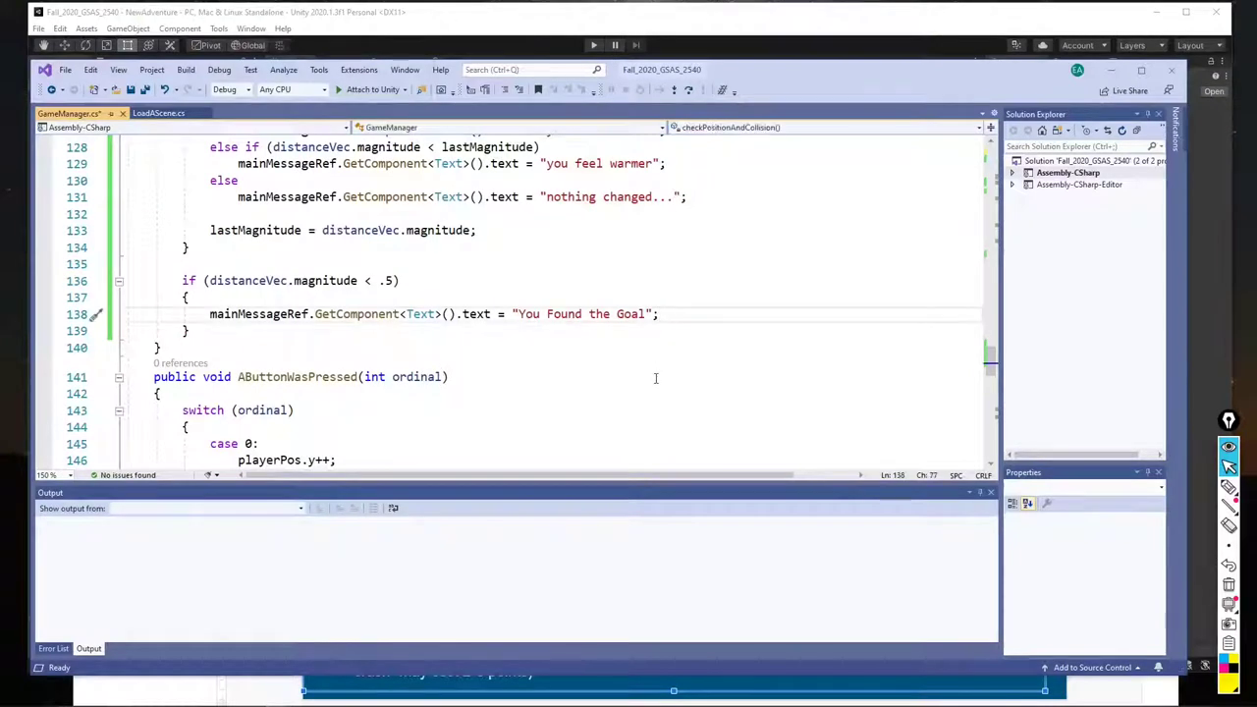
key(Return)
text(Scen)
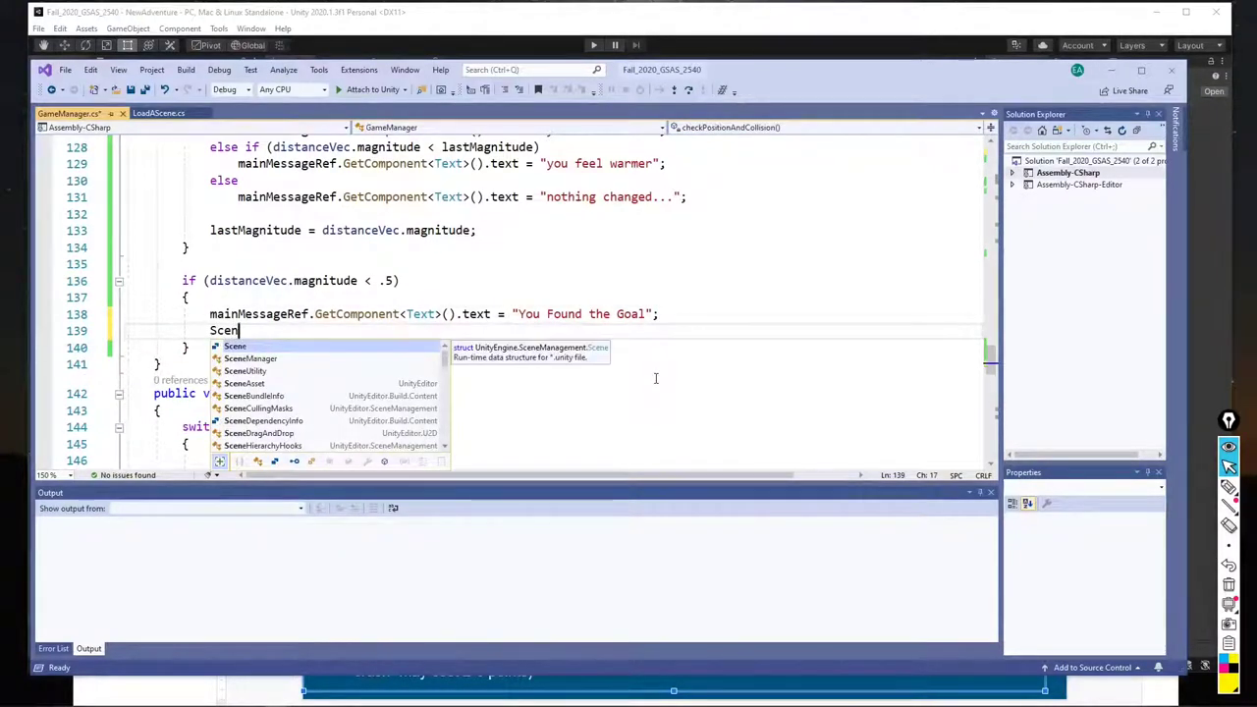
text(eManager.)
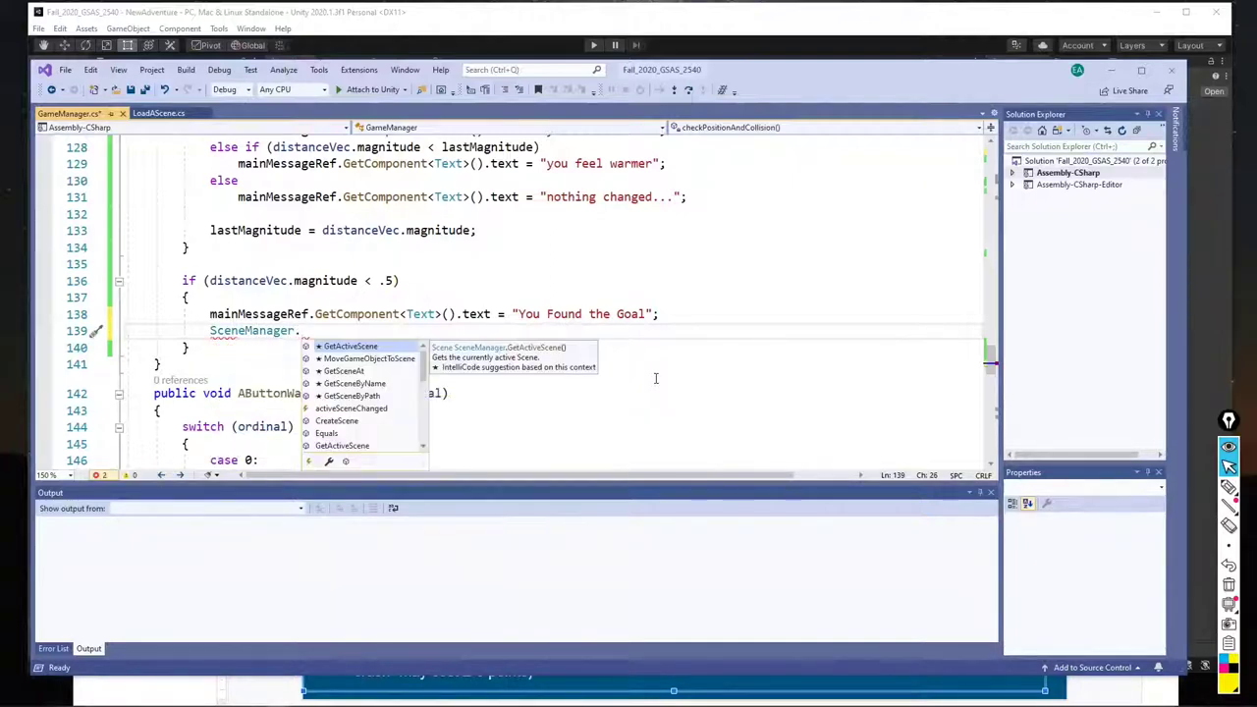
text(LoadScene(")
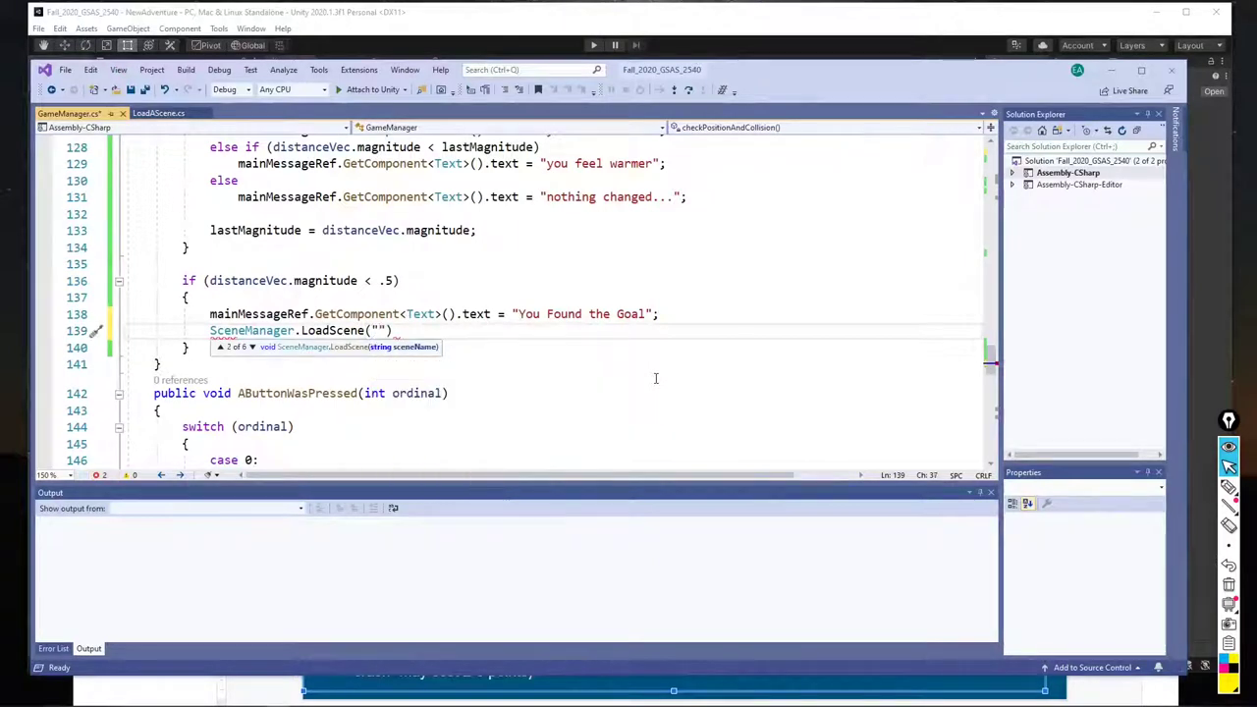
text(Con)
text(gratulati)
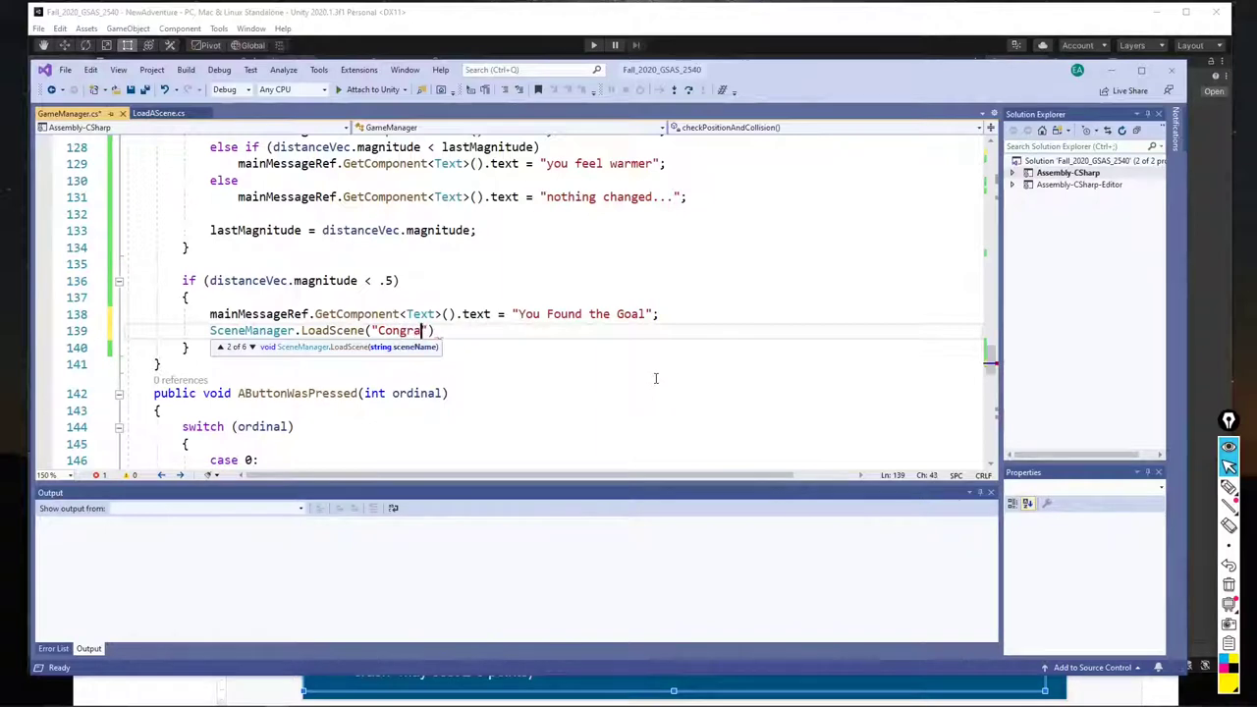
text(ons"))
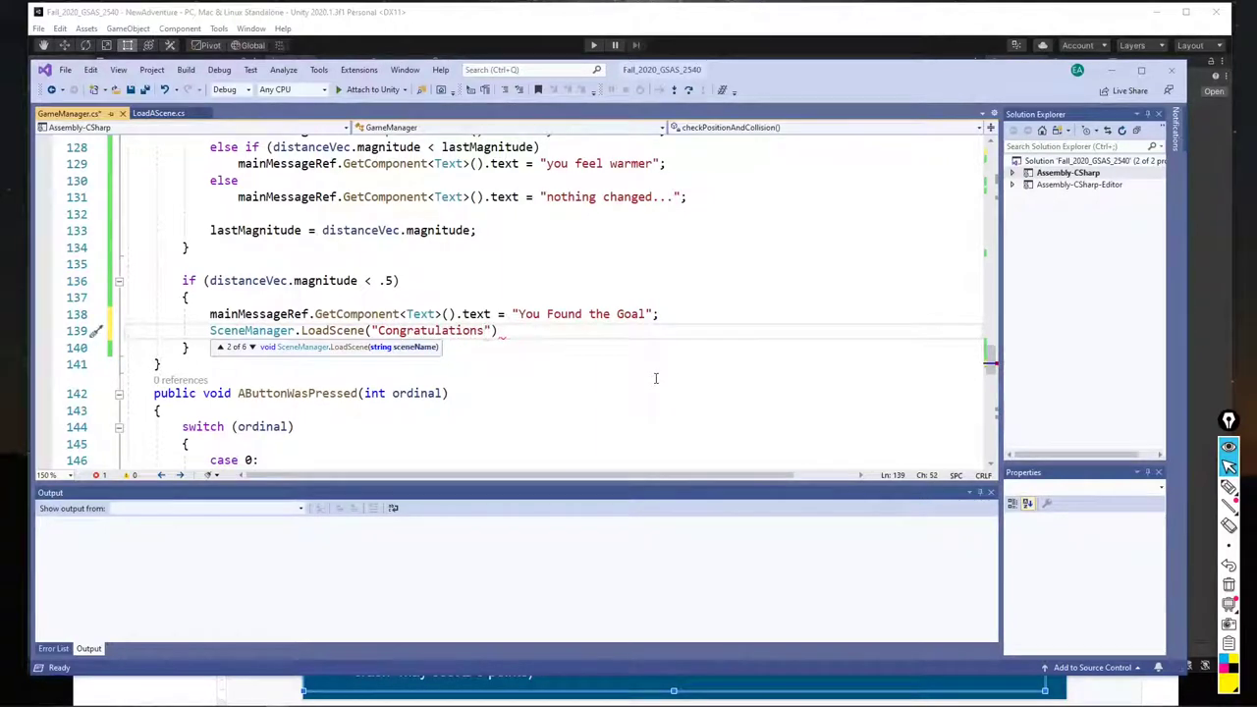
text(;)
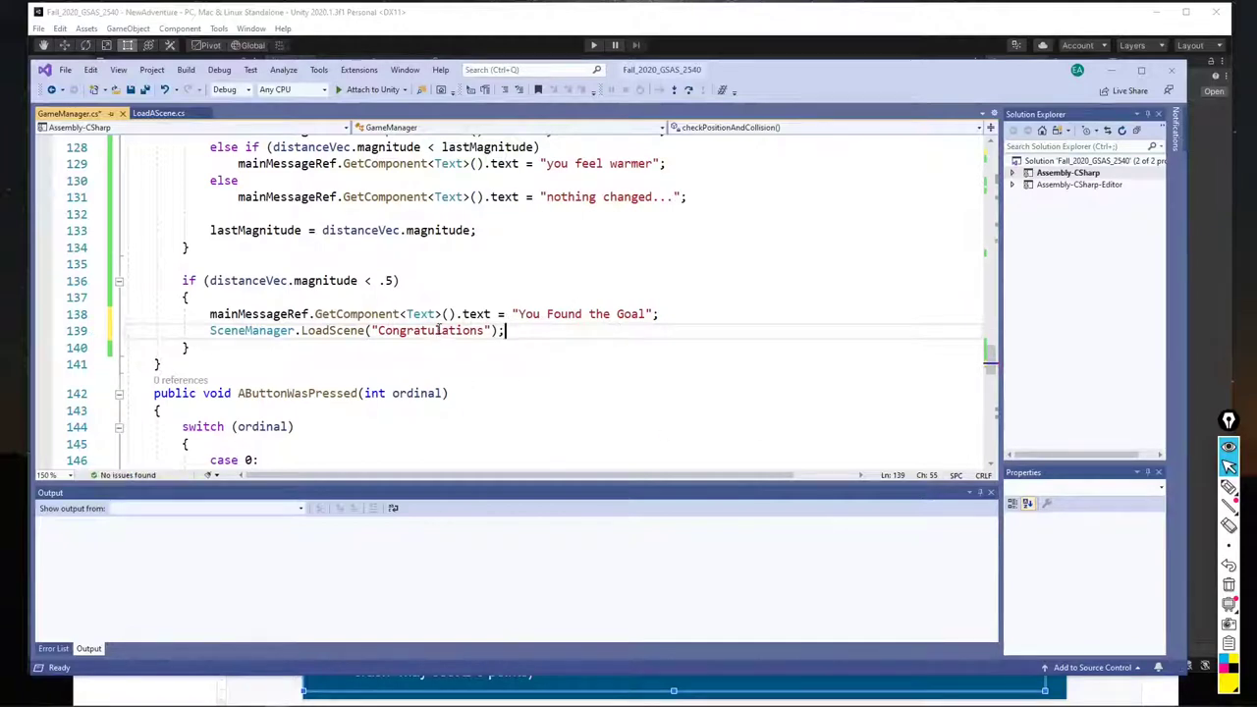
mouse_move(296, 331)
key(ctrl+s)
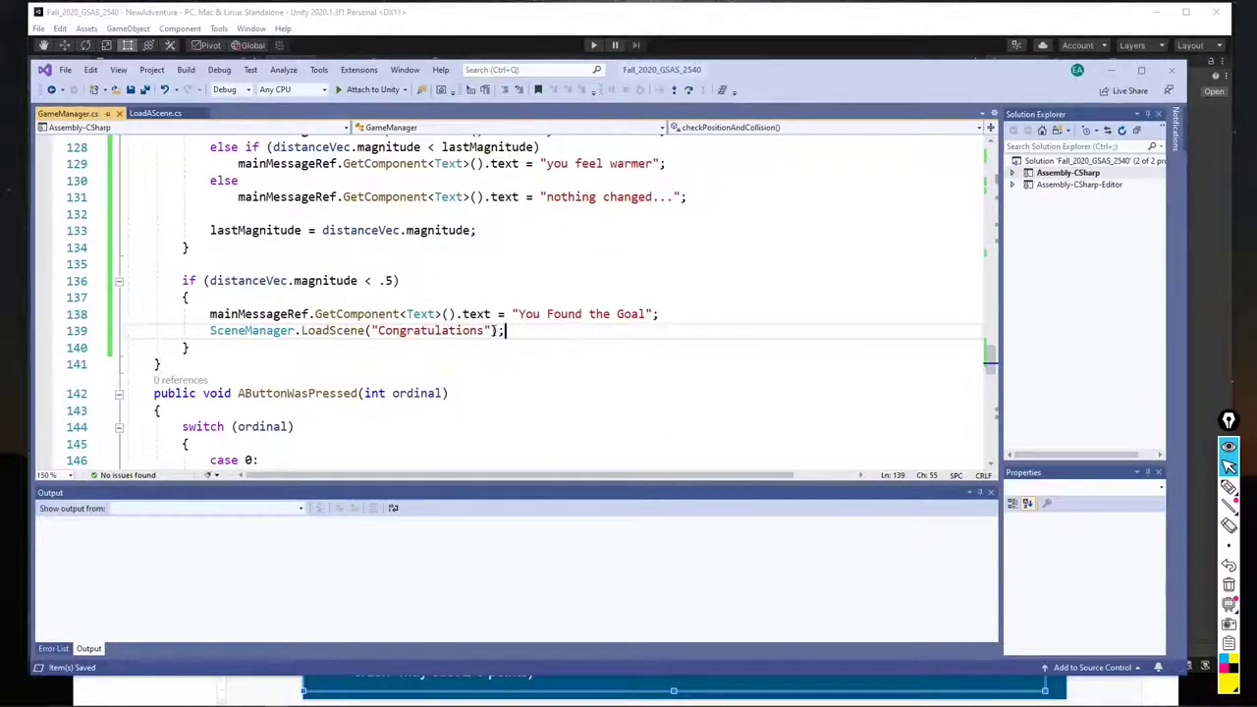
Play the NewAdventure scene in Unity and move the player to the goal with the direction buttons to test the scene change
click(592, 45)
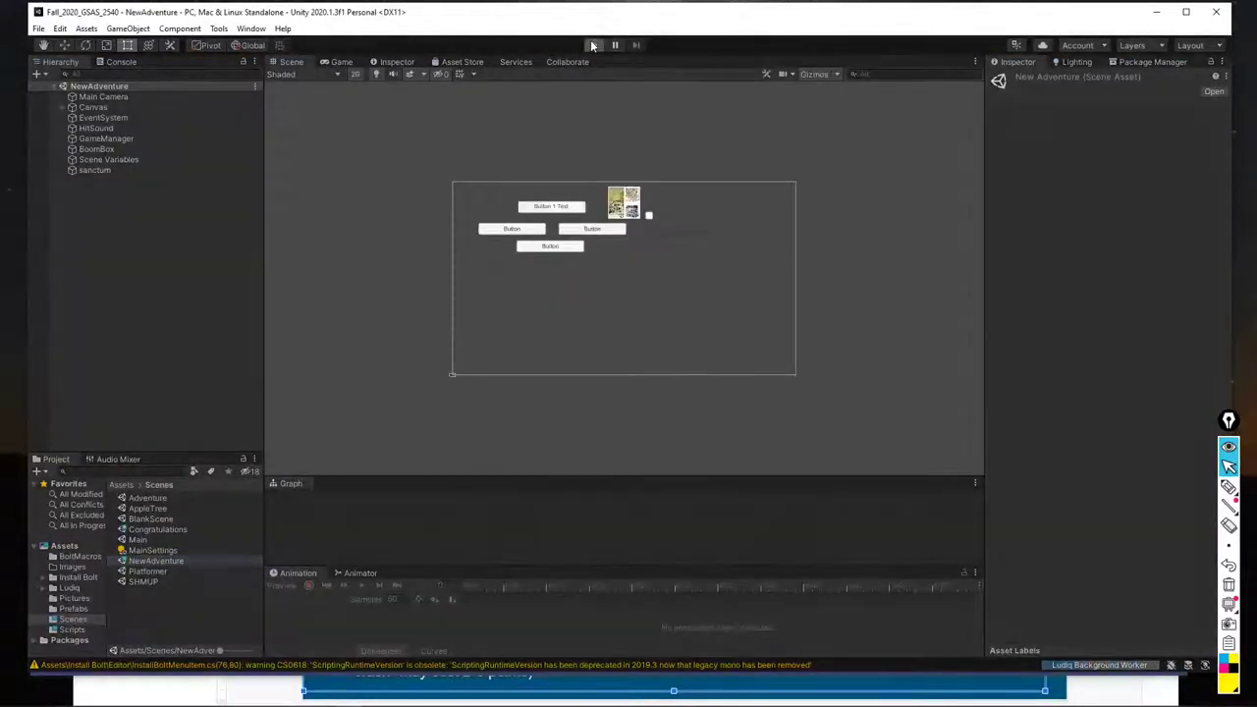
click(593, 45)
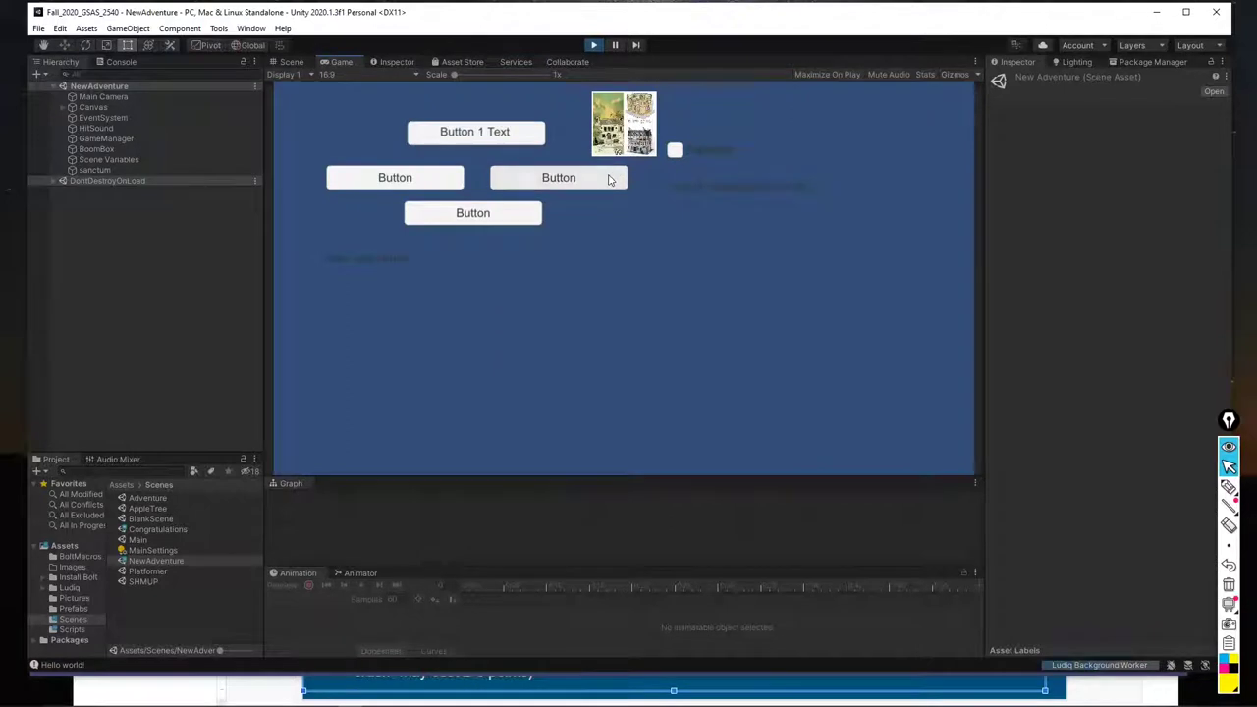
click(609, 178)
click(609, 179)
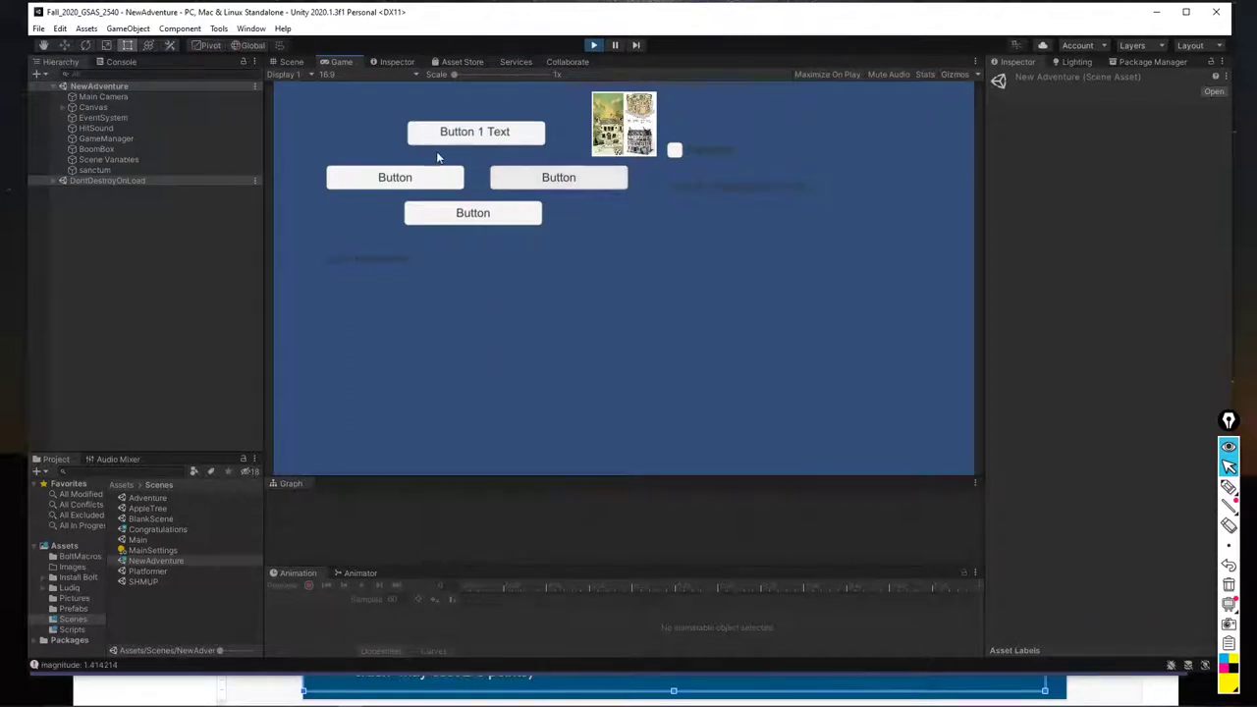
click(443, 205)
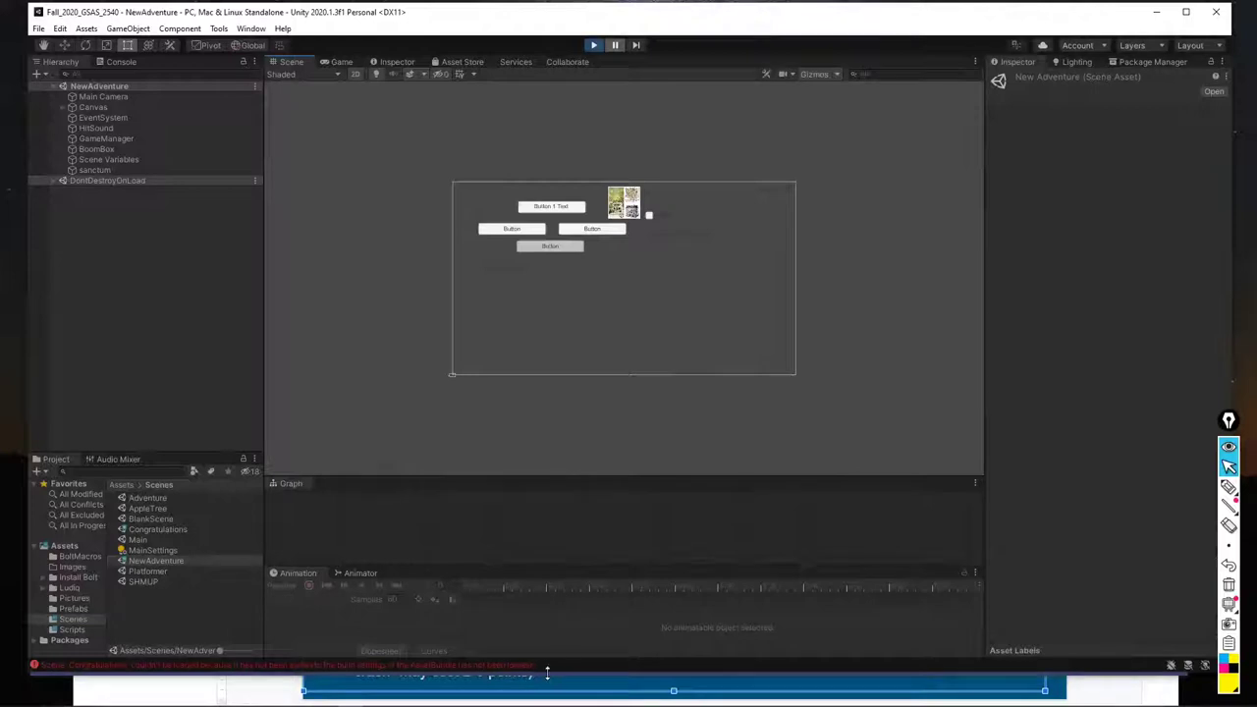
Compare the Congratulations scene asset's name with the scene name passed to LoadScene in GameManager.cs in Visual Studio
click(163, 530)
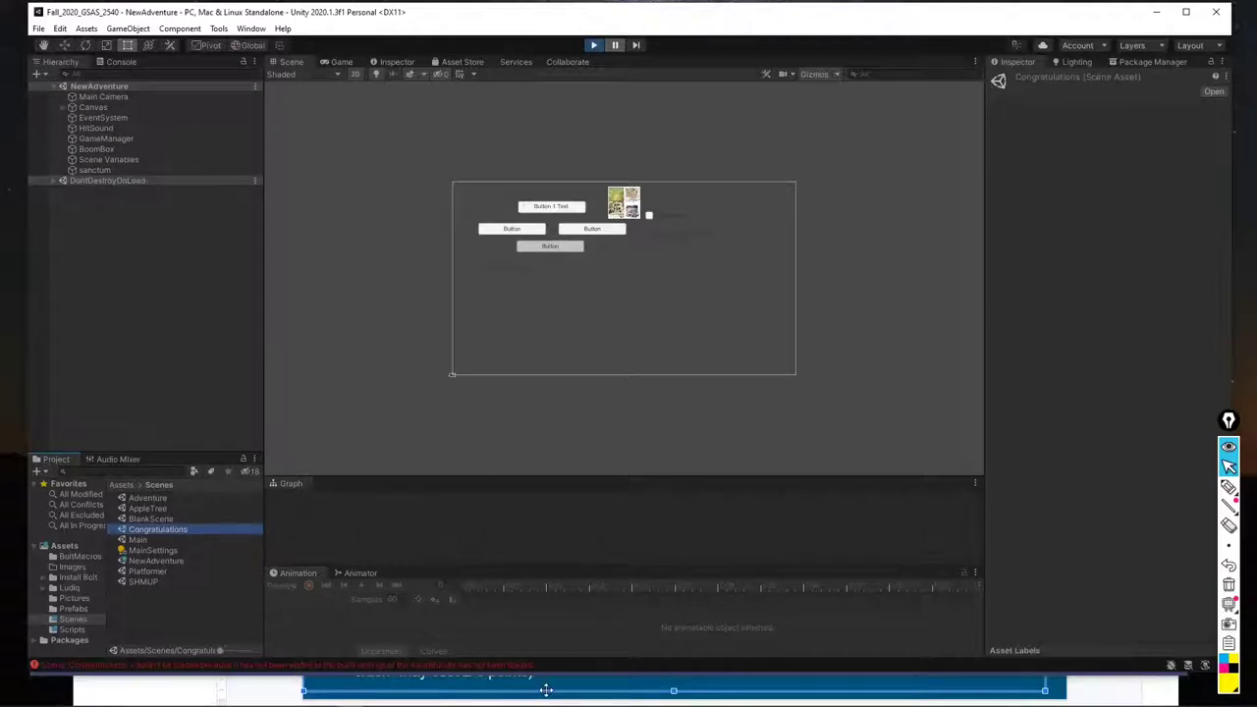
click(253, 677)
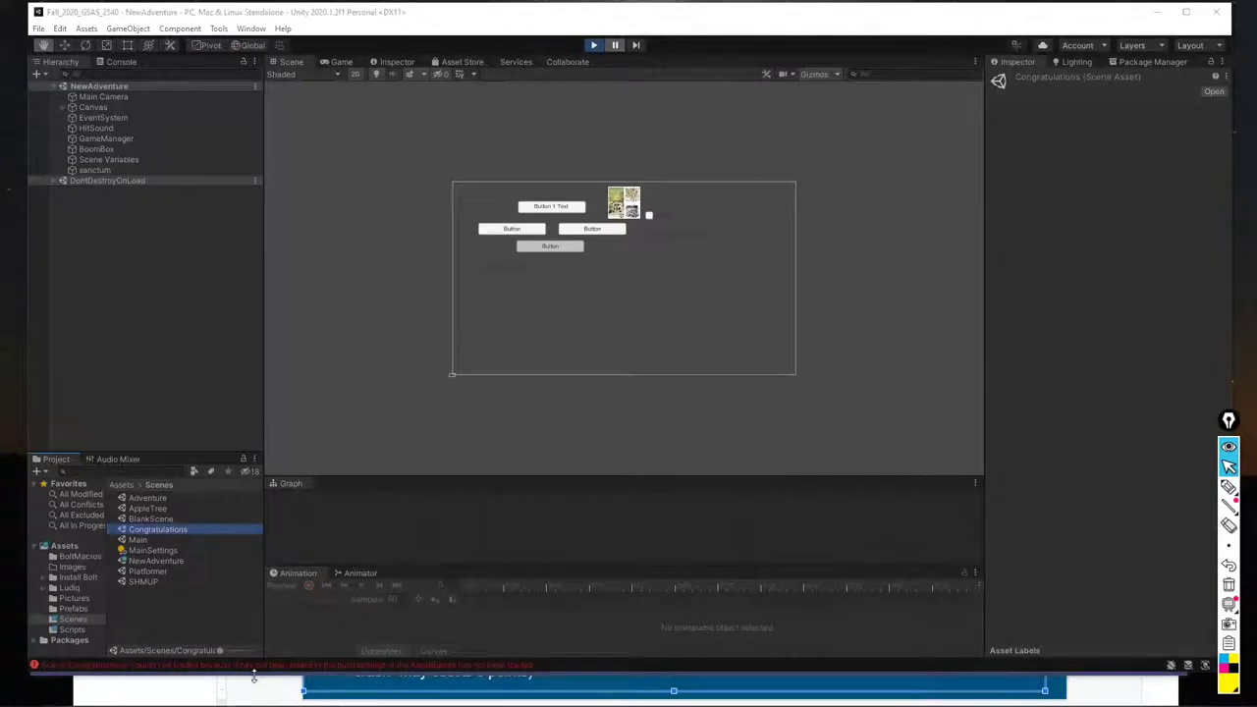
click(253, 678)
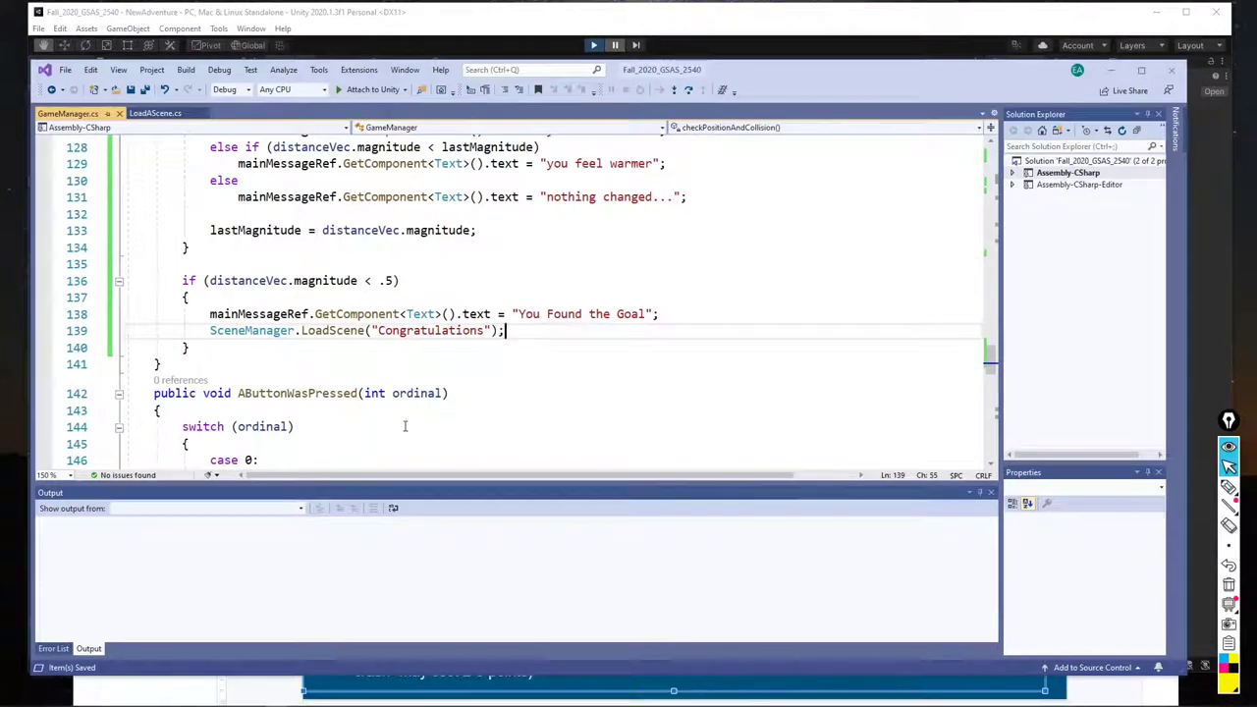
double_click(470, 331)
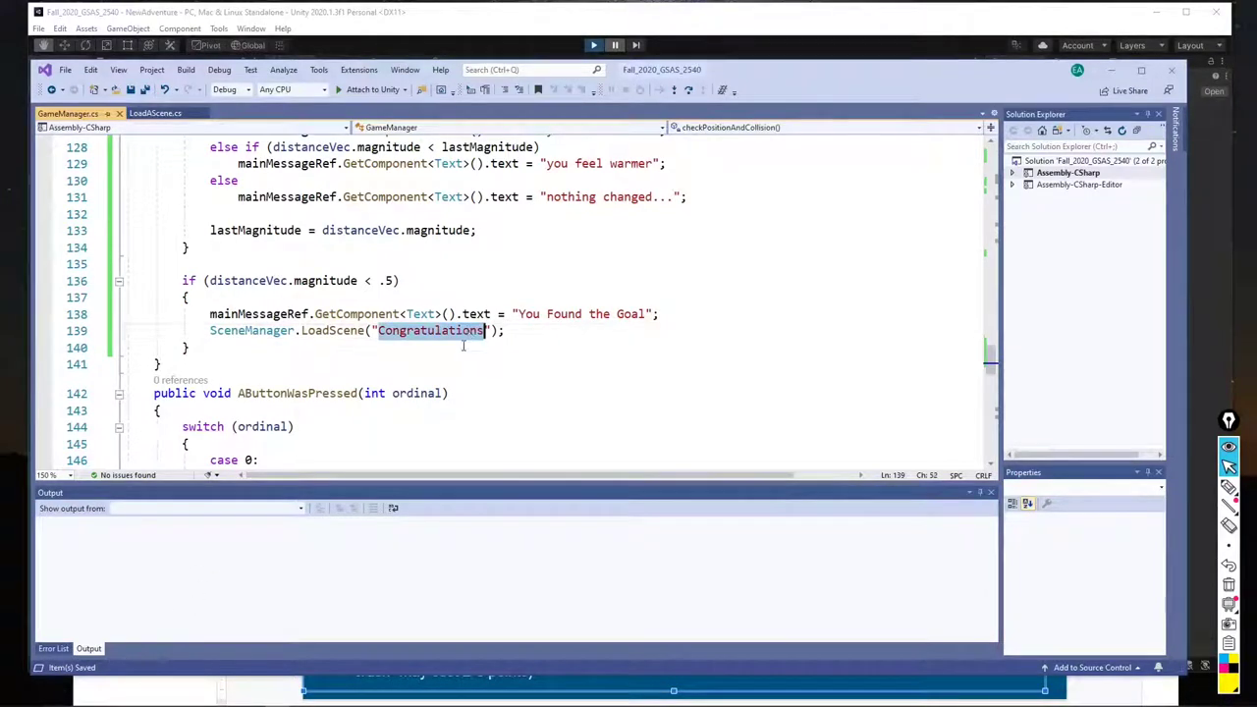
click(26, 31)
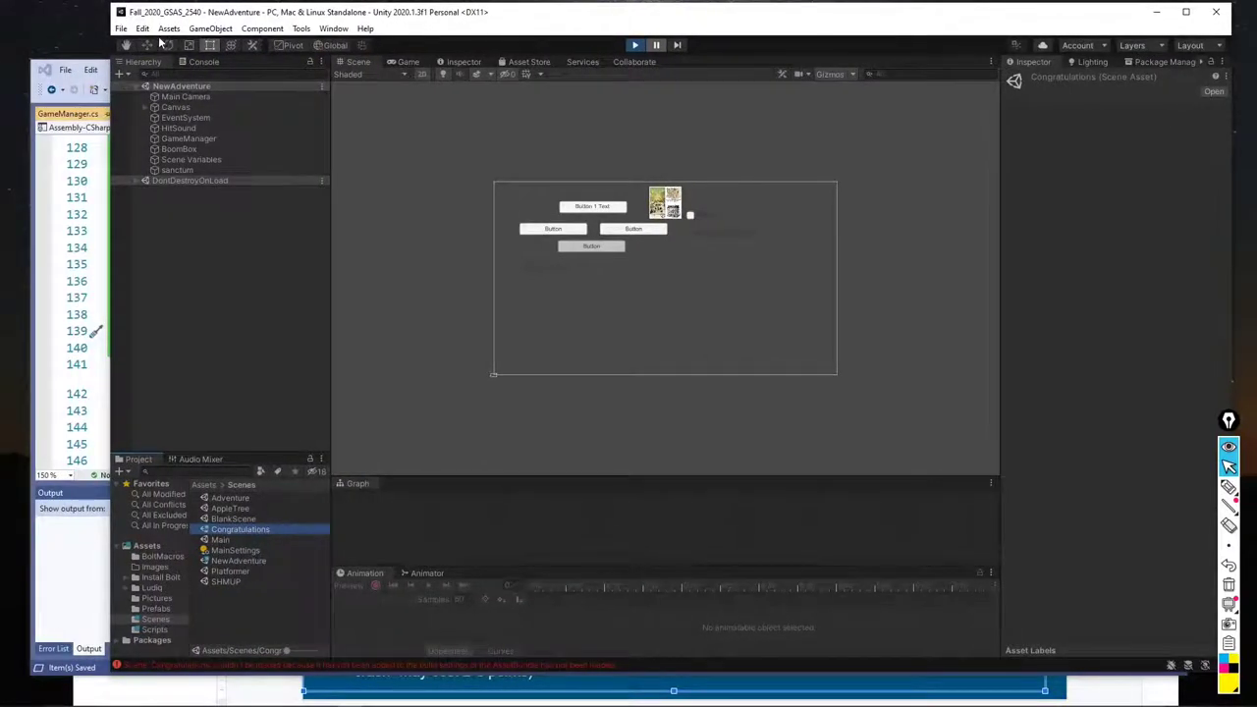
click(144, 28)
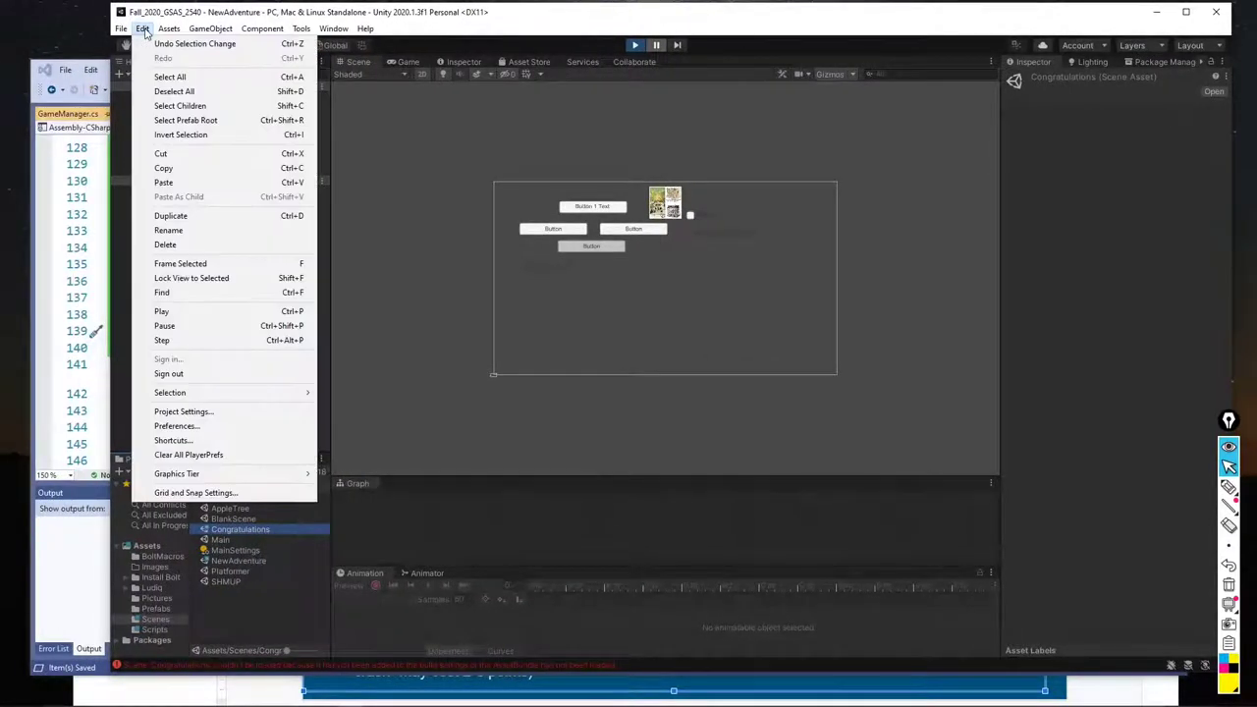
click(187, 412)
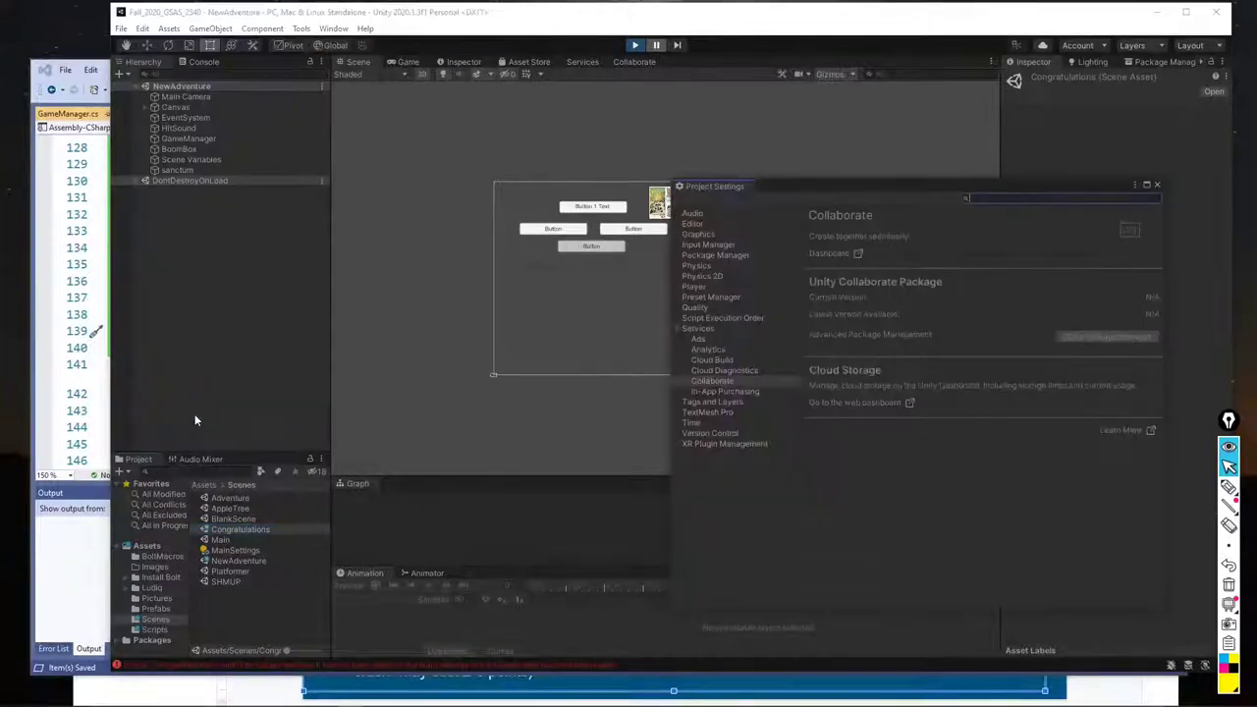
click(677, 328)
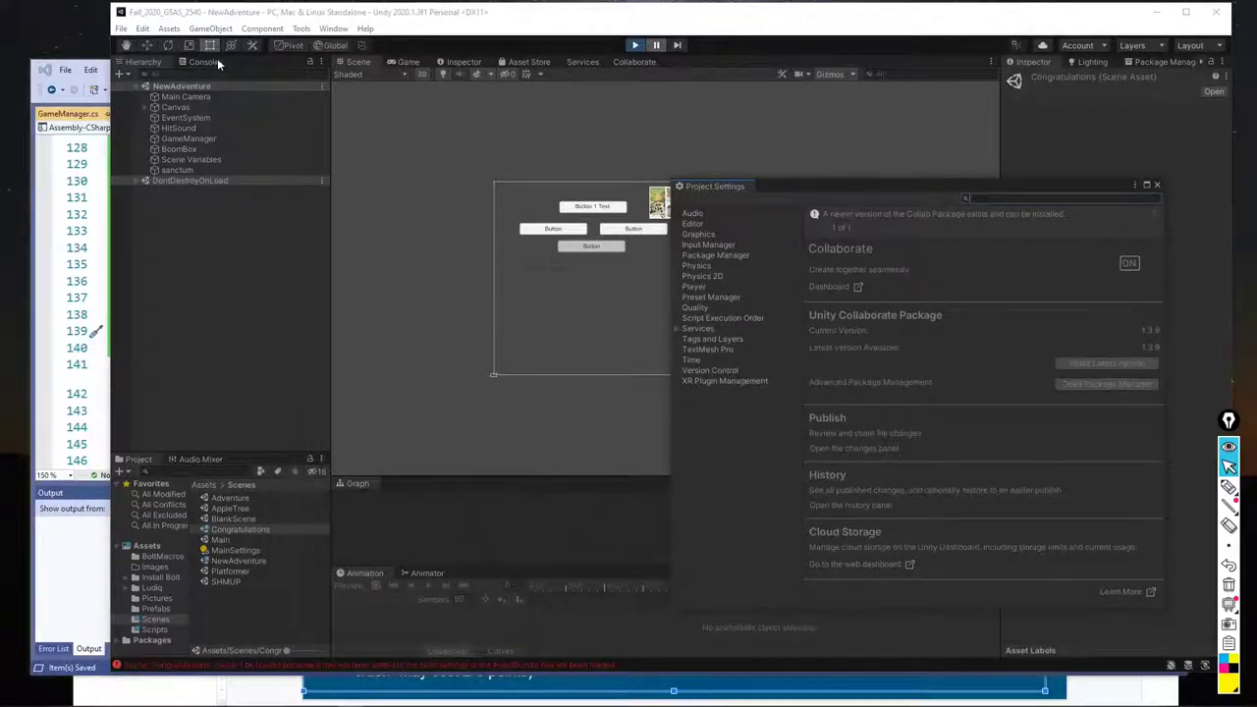
Add the open NewAdventure scene to the scenes in Unity's Build Settings and close the settings windows
click(204, 29)
mouse_move(172, 29)
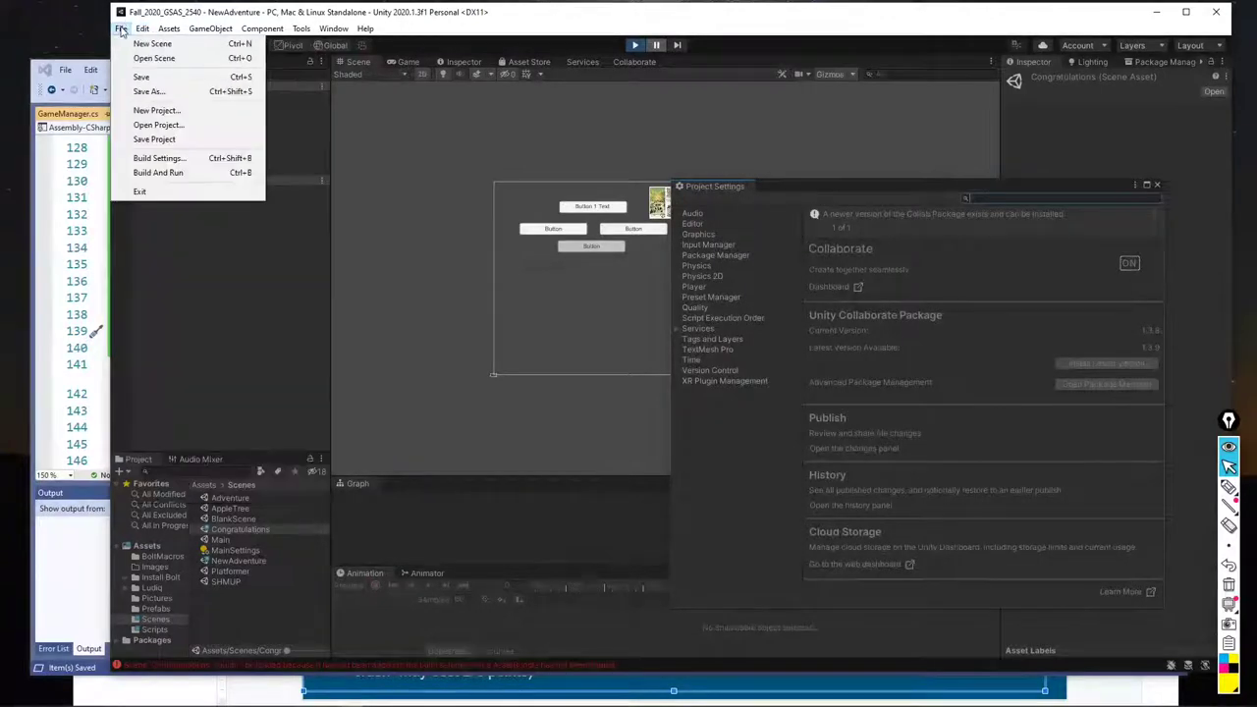
click(154, 158)
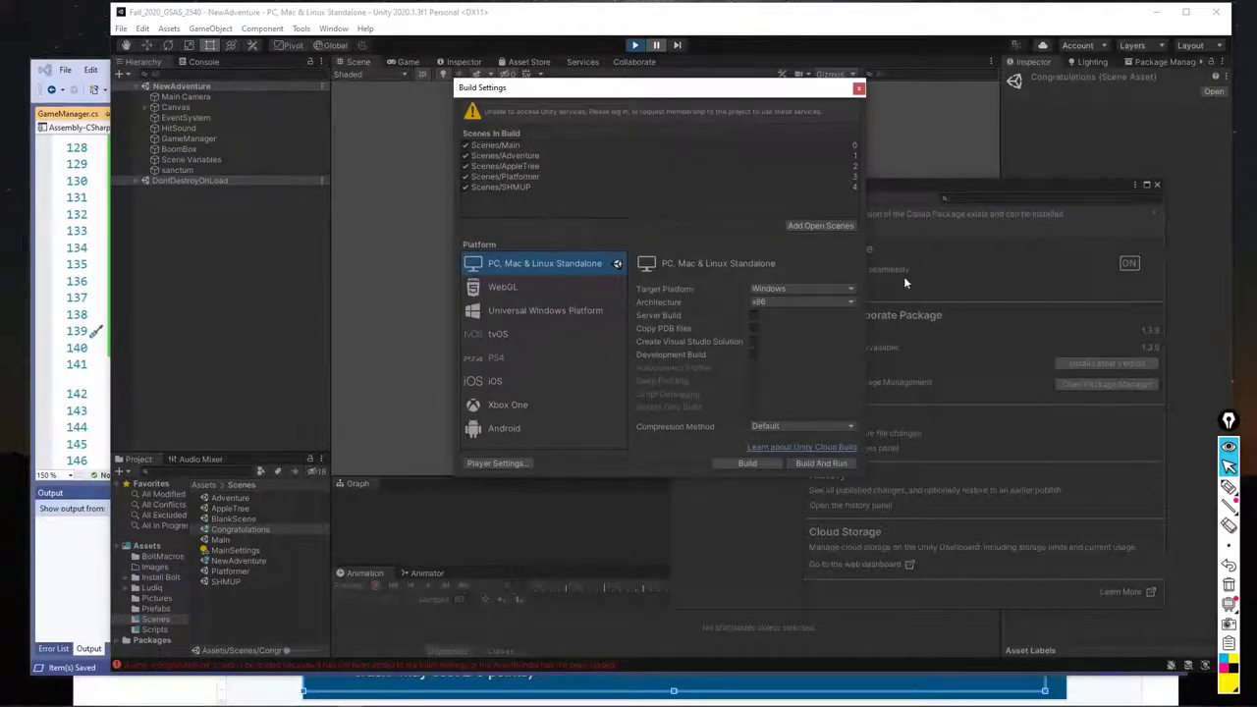
click(990, 185)
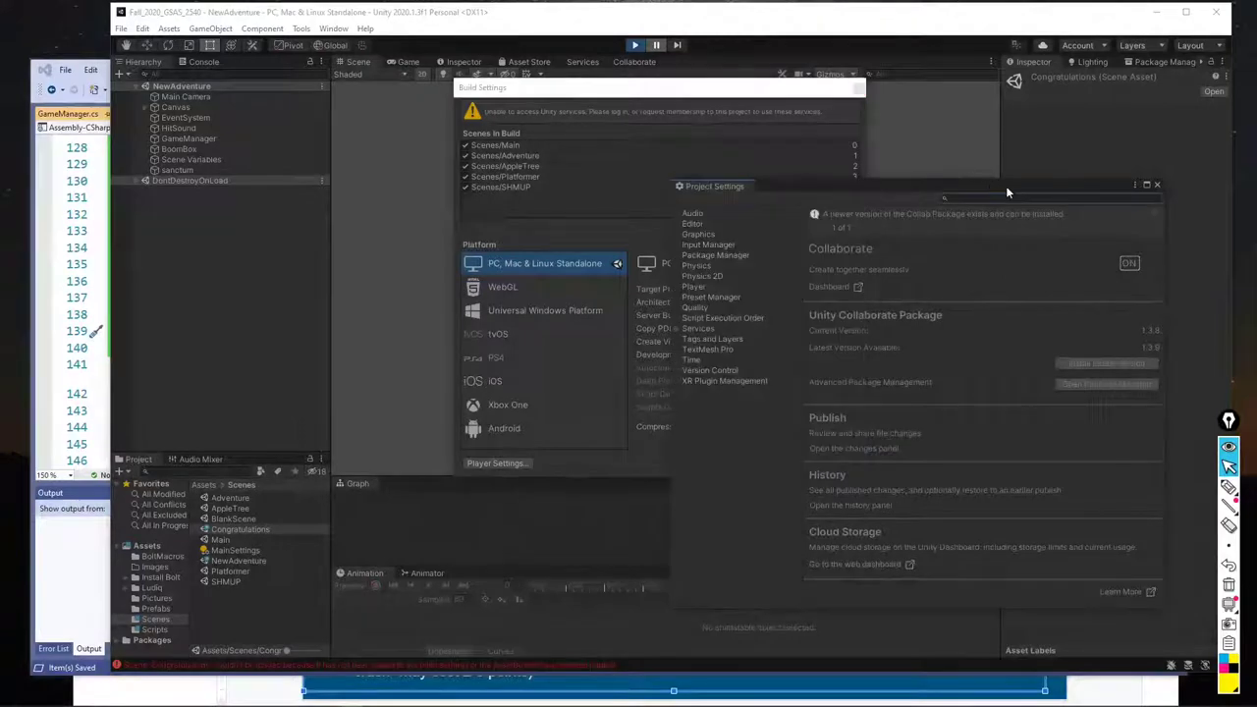
click(1156, 184)
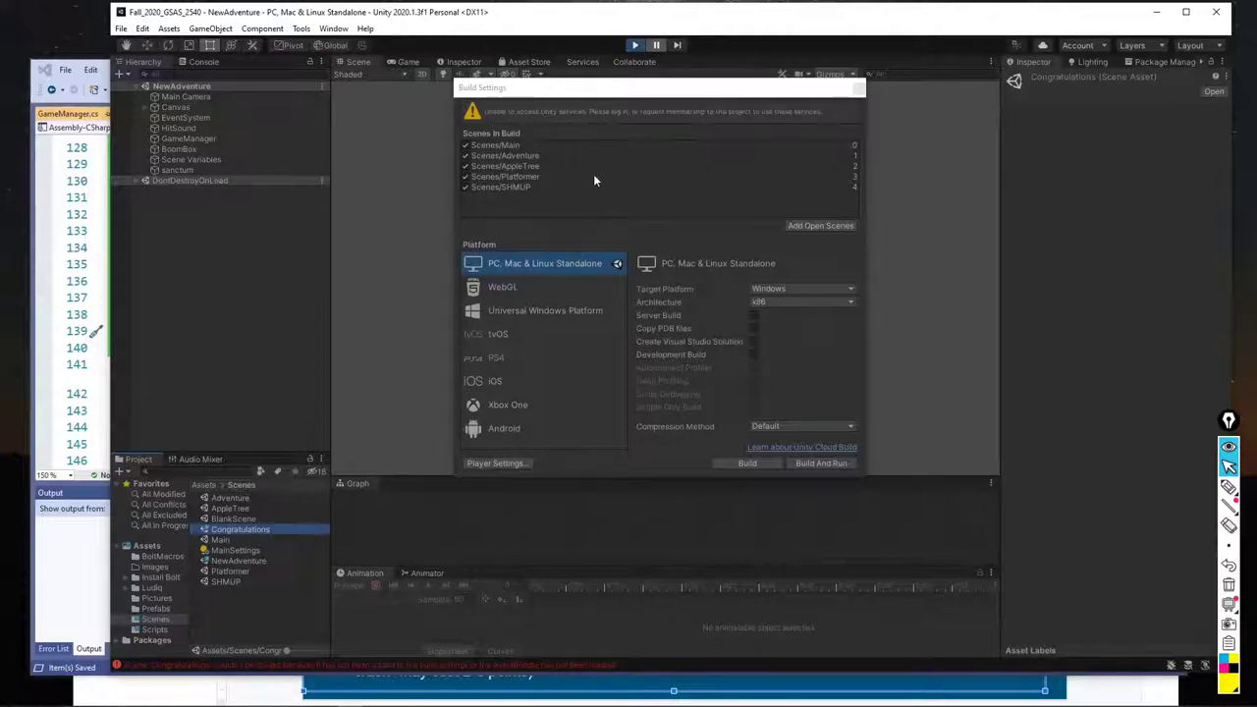
click(812, 224)
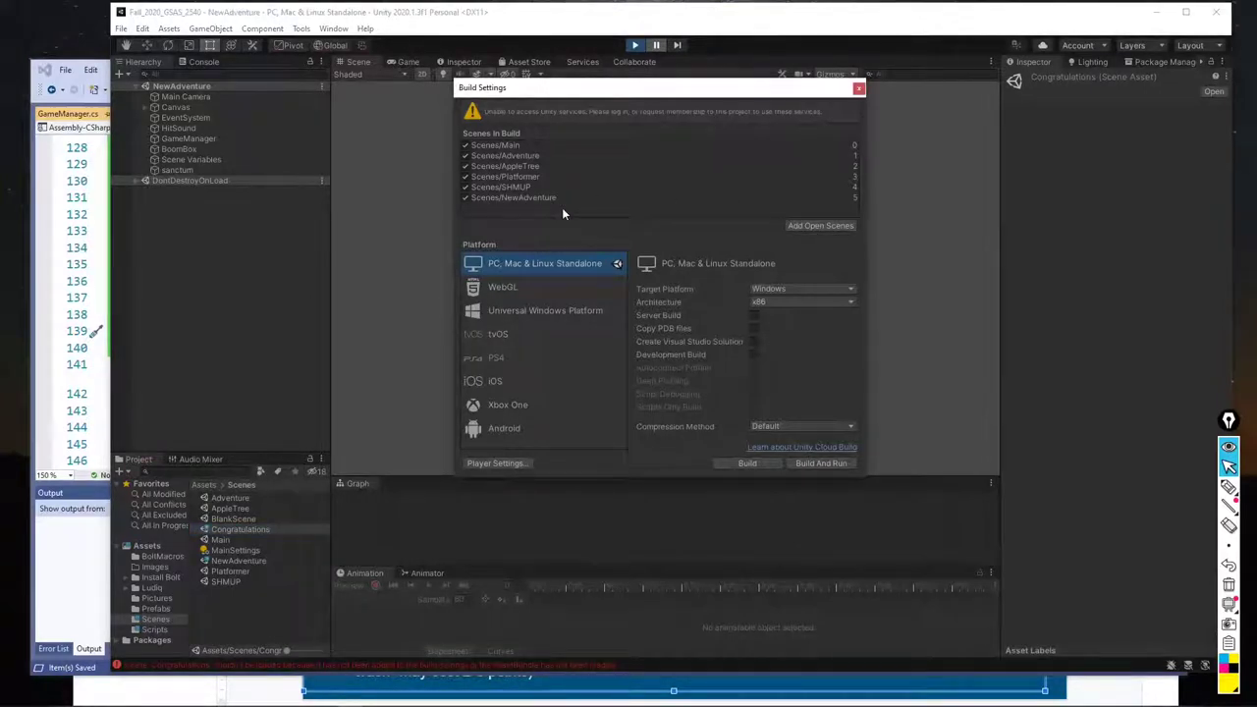
drag(253, 551, 586, 210)
click(496, 195)
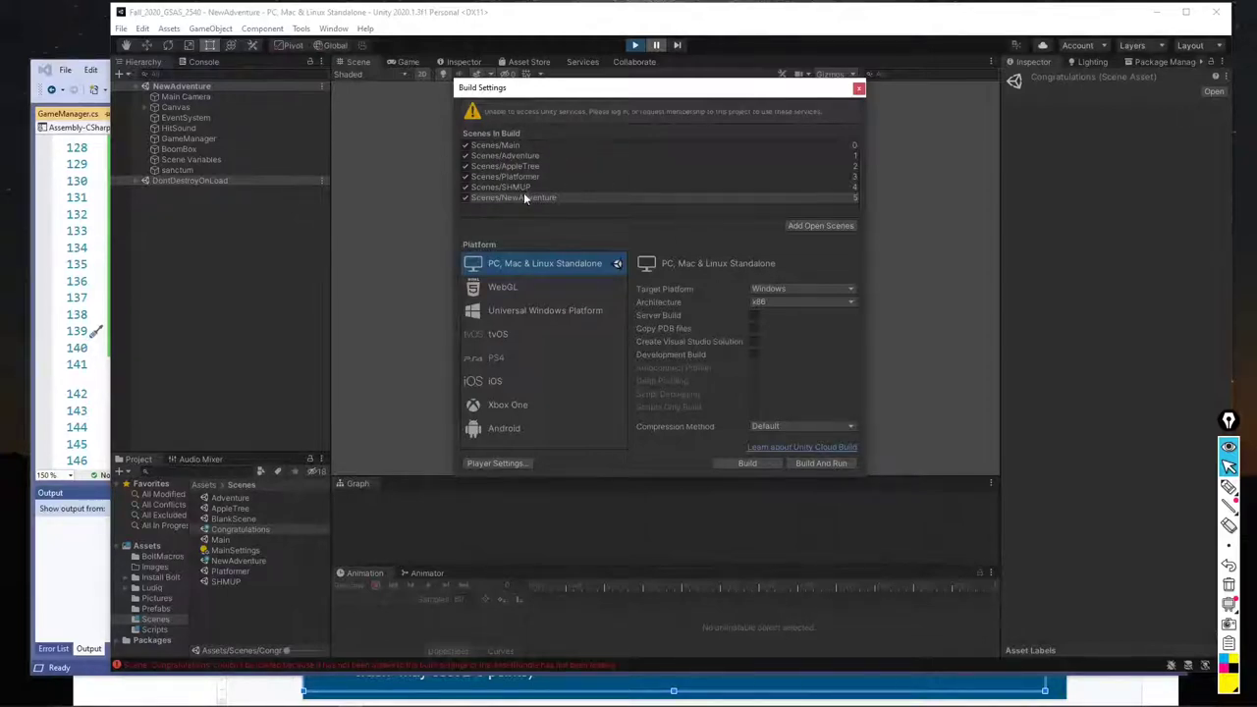
click(858, 90)
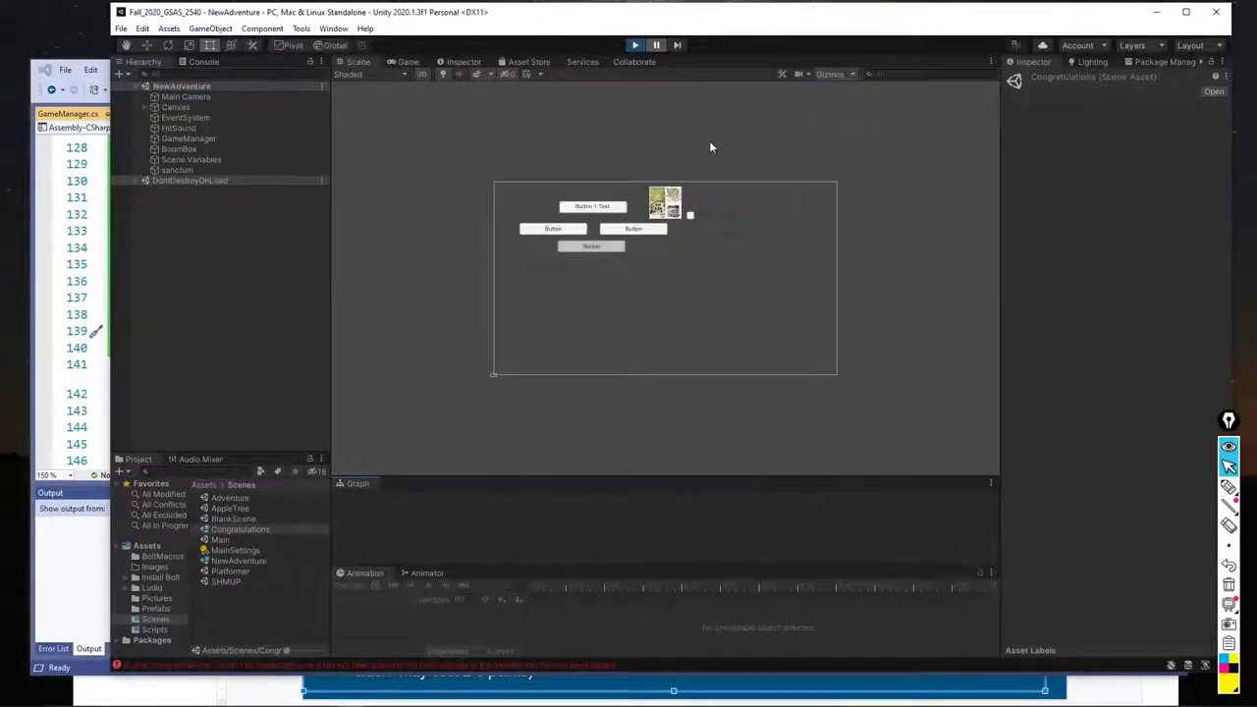
Stop play mode and check the list of scenes included in the Build Settings
click(635, 44)
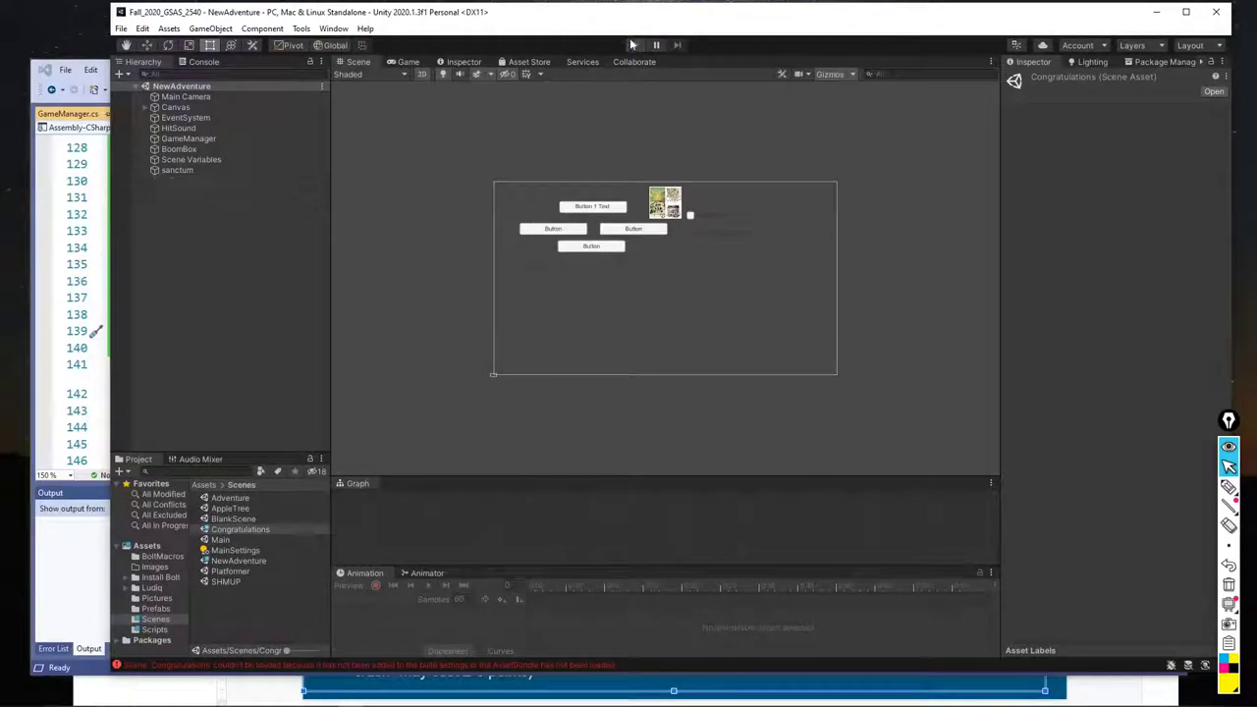
click(121, 28)
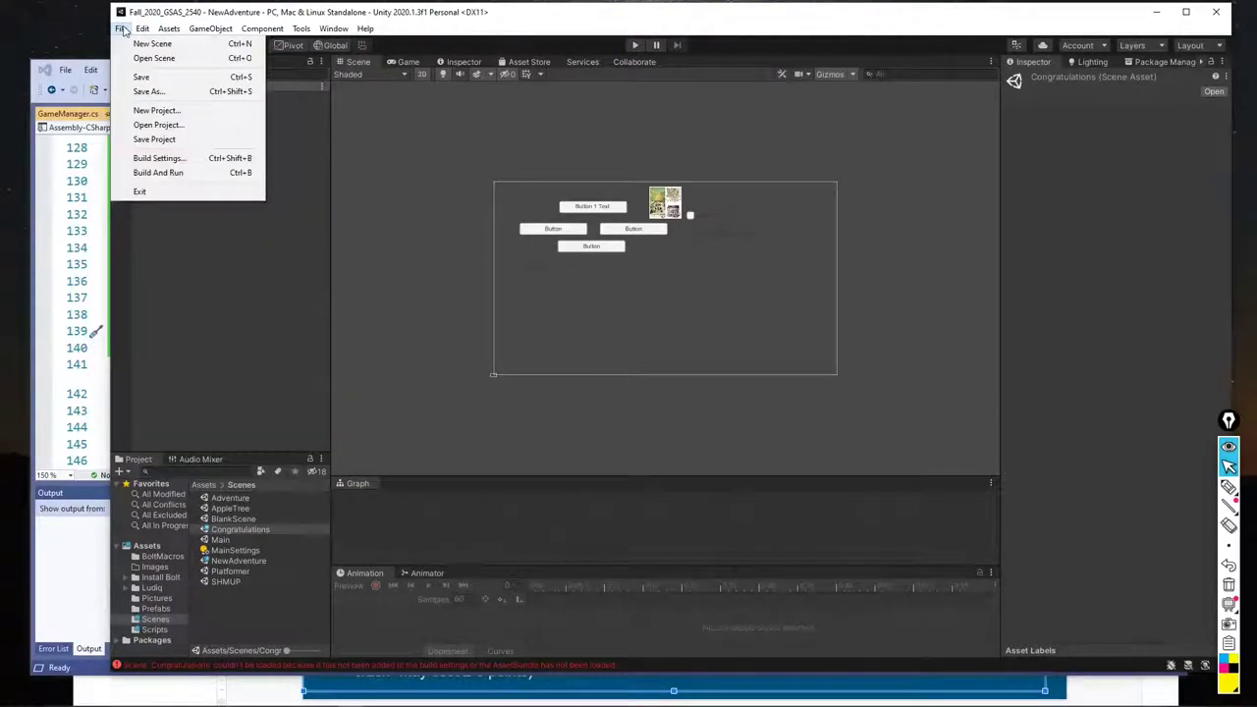
click(162, 159)
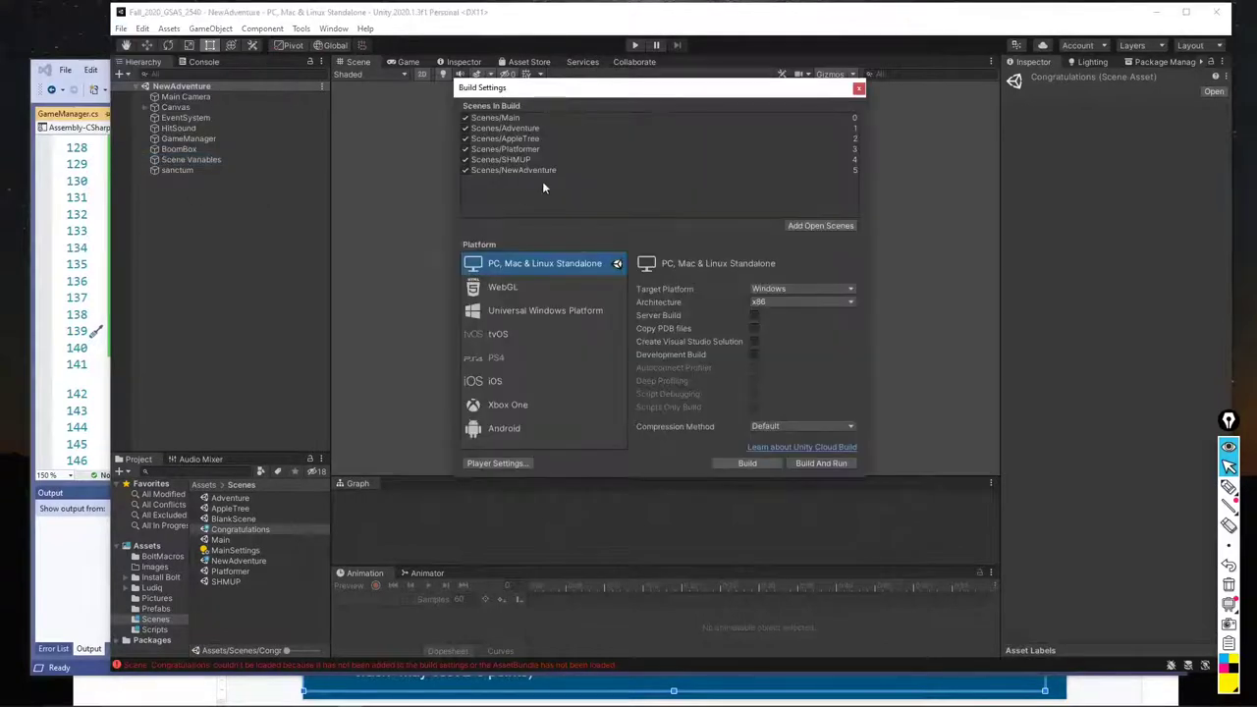
click(859, 88)
Play the NewAdventure scene again and move the player with the direction buttons until the goal is reached to retest the scene change
click(636, 45)
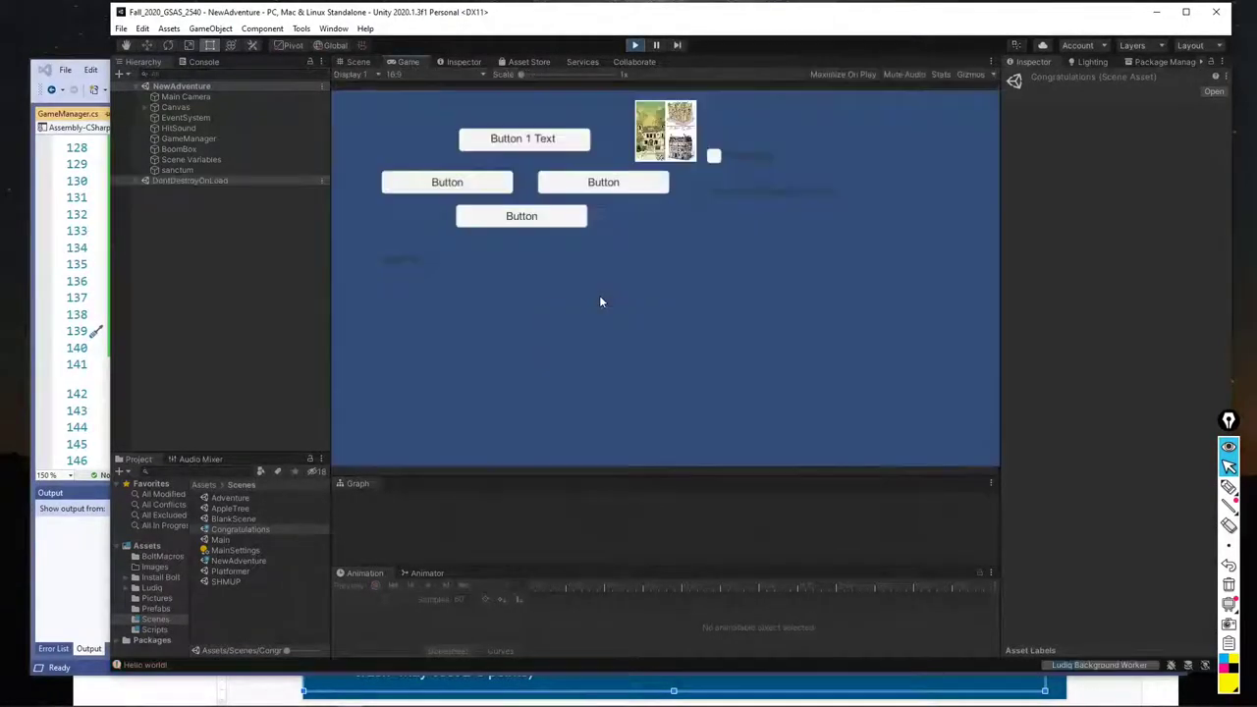
click(592, 186)
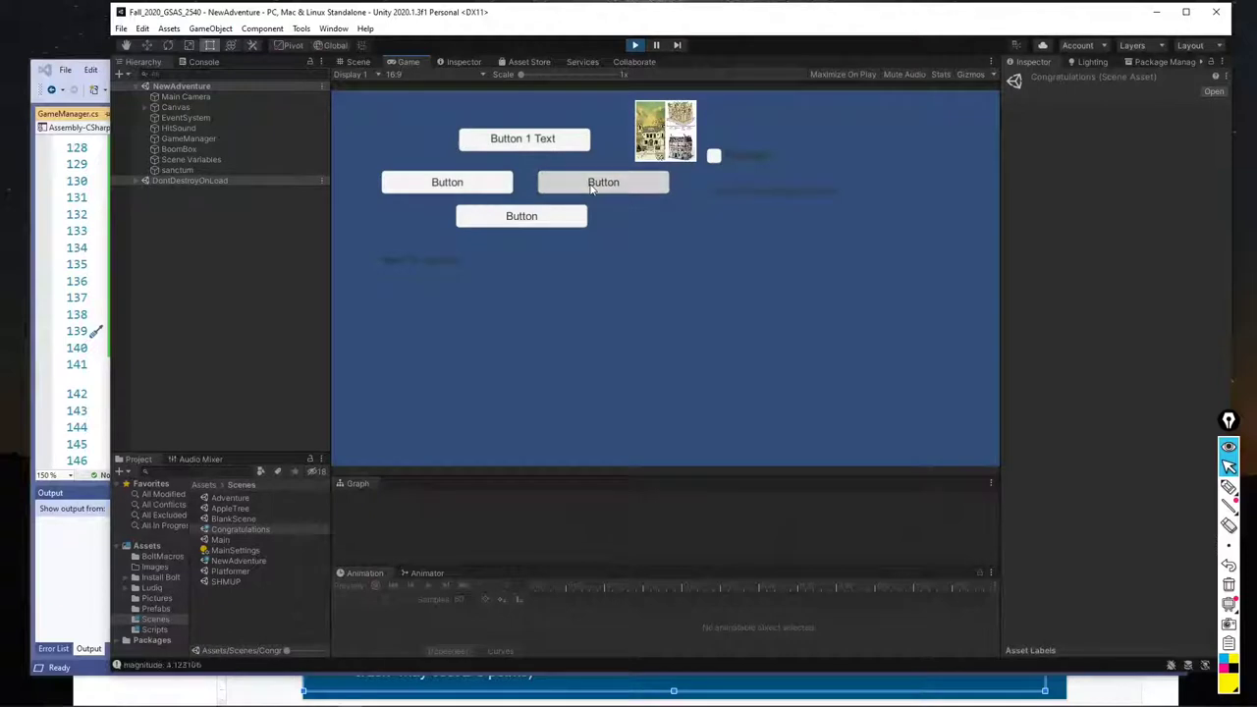
click(482, 182)
click(549, 144)
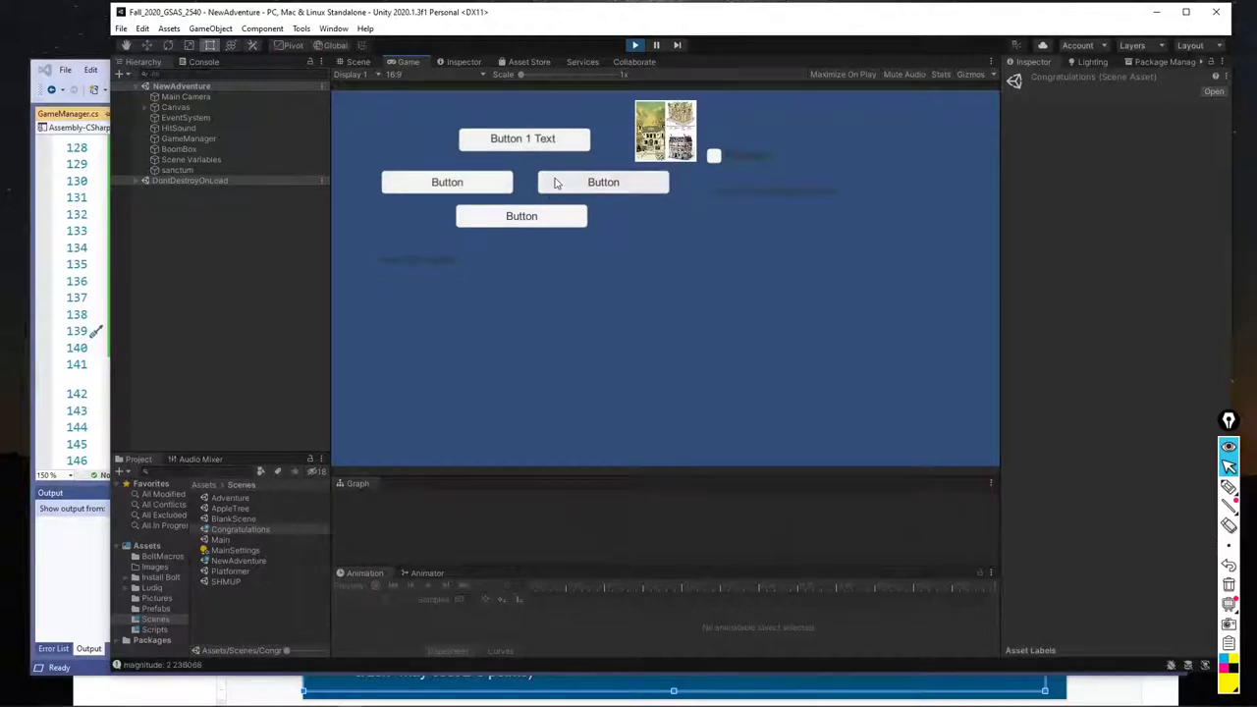
click(523, 147)
click(479, 184)
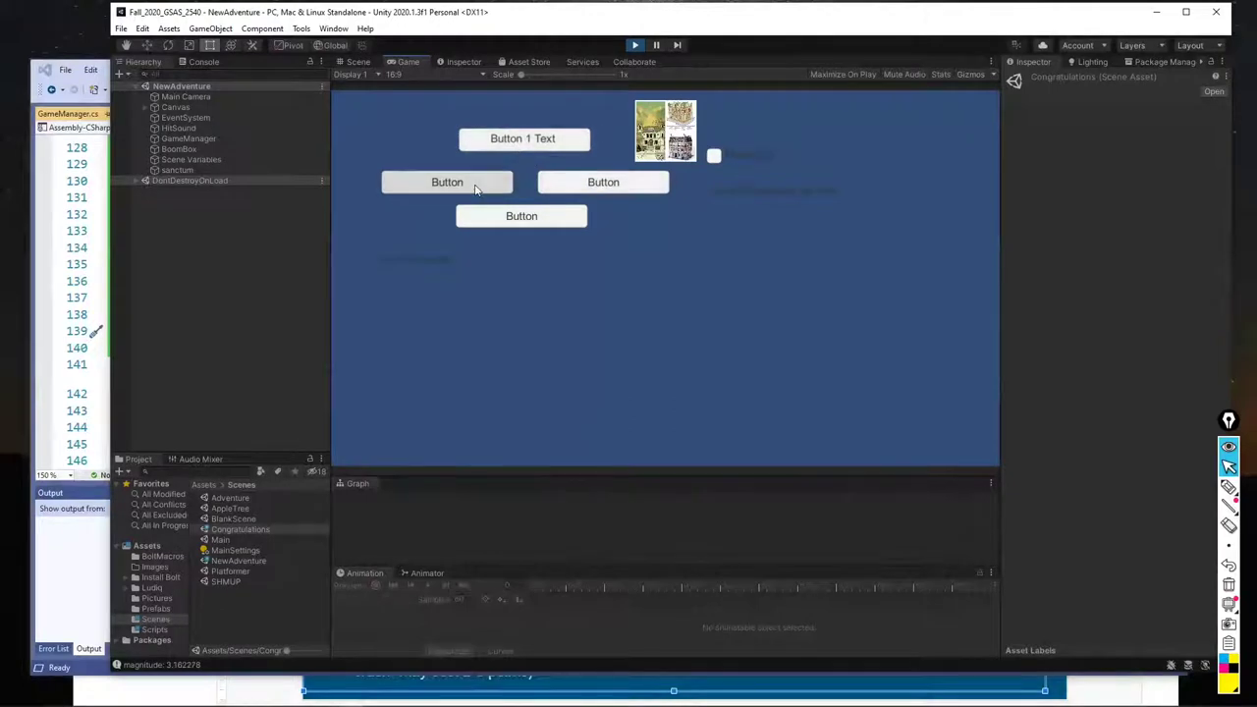
click(576, 183)
click(539, 220)
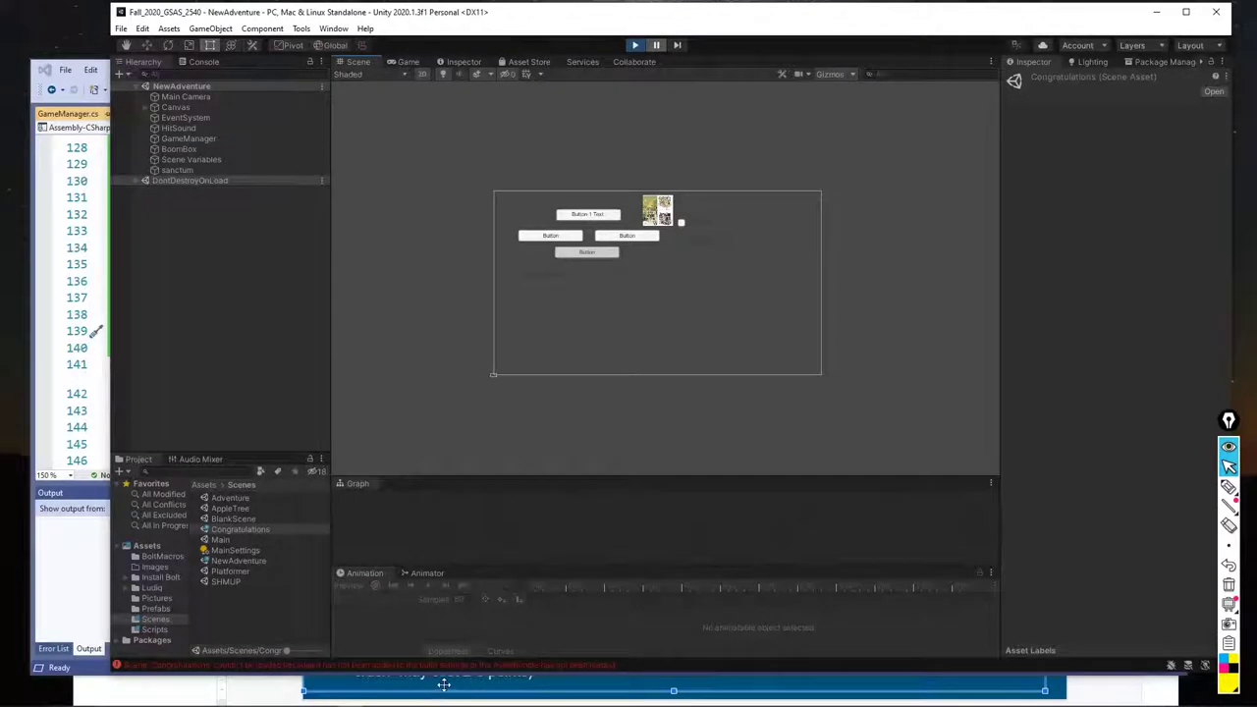
Open the Congratulations scene, rename its asset to Win and reload the scene
drag(450, 675, 415, 677)
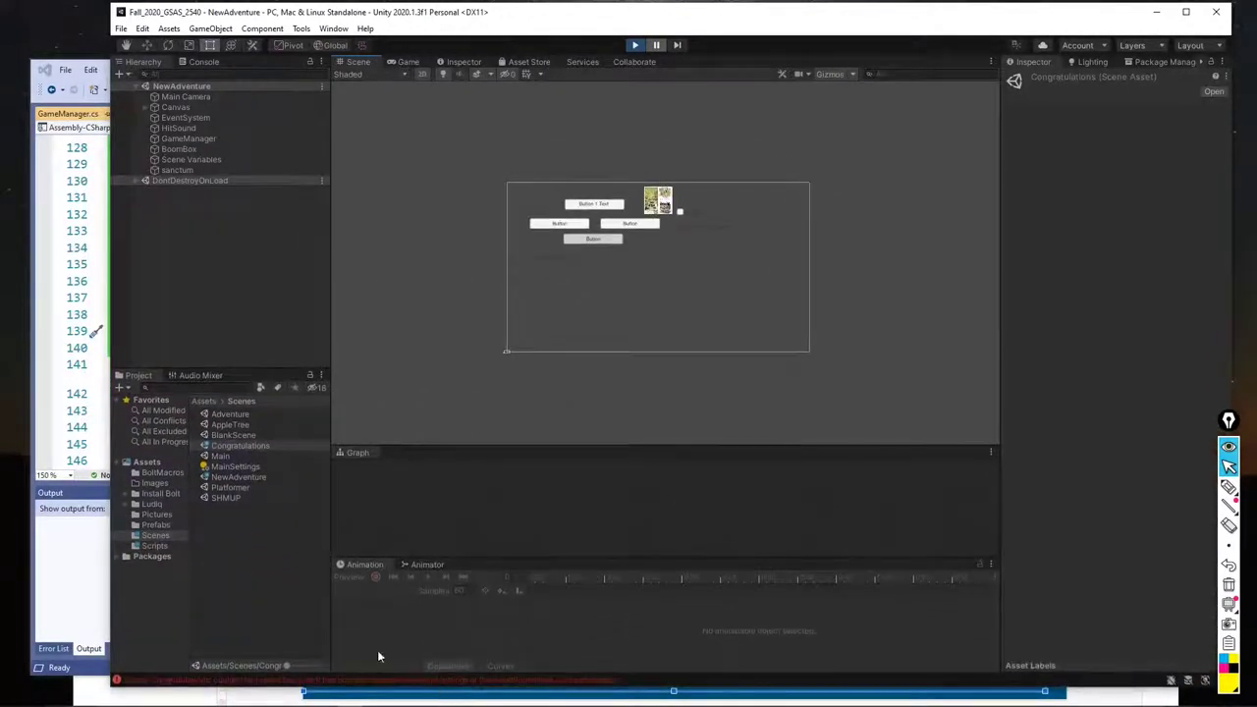
click(237, 447)
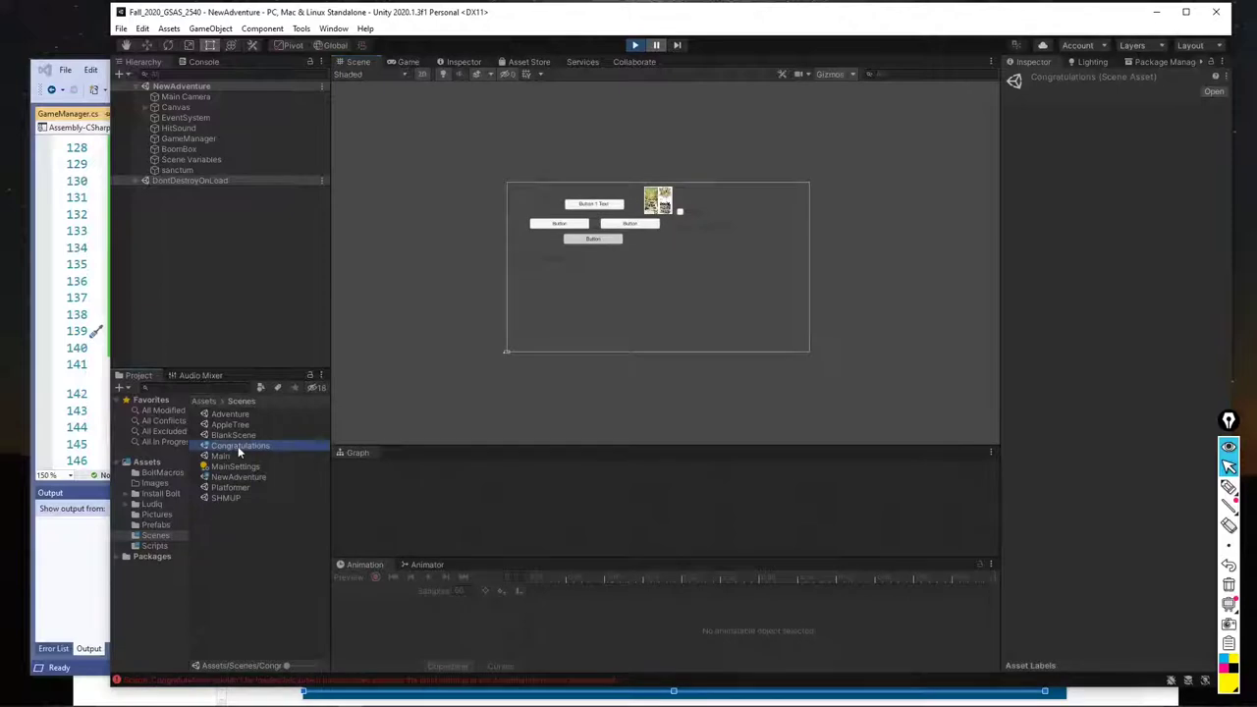
double_click(238, 446)
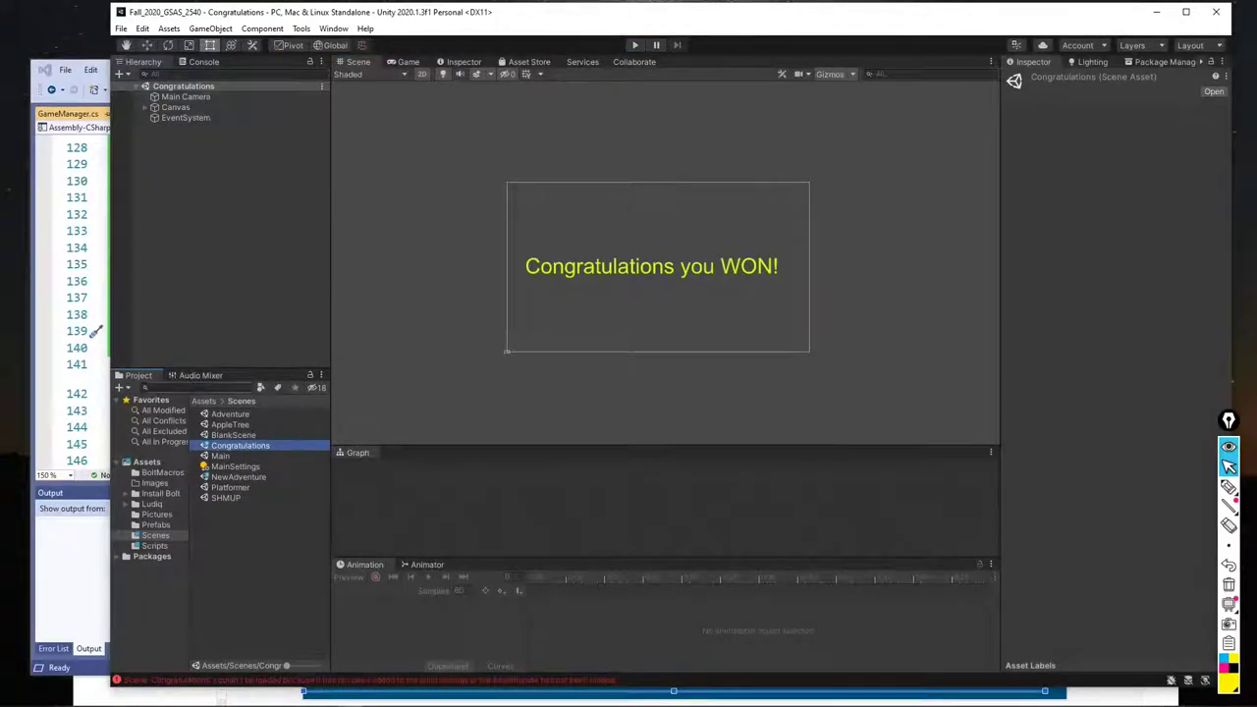
right_click(231, 448)
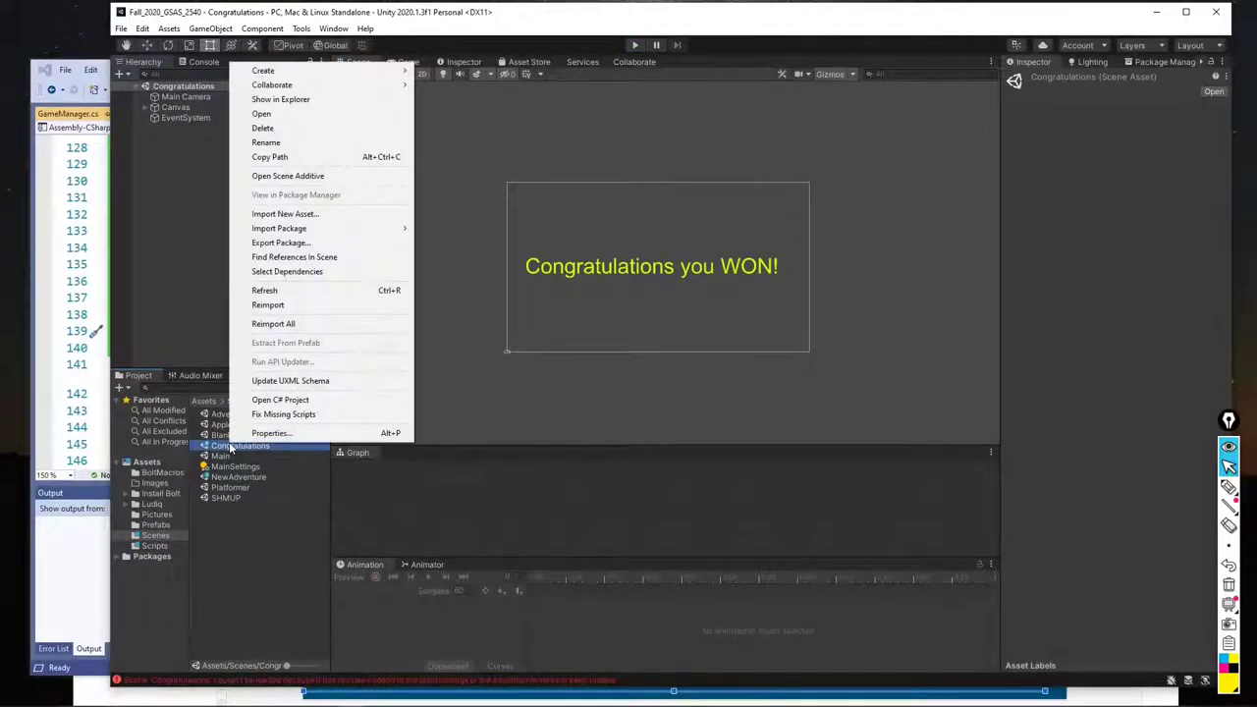
click(323, 144)
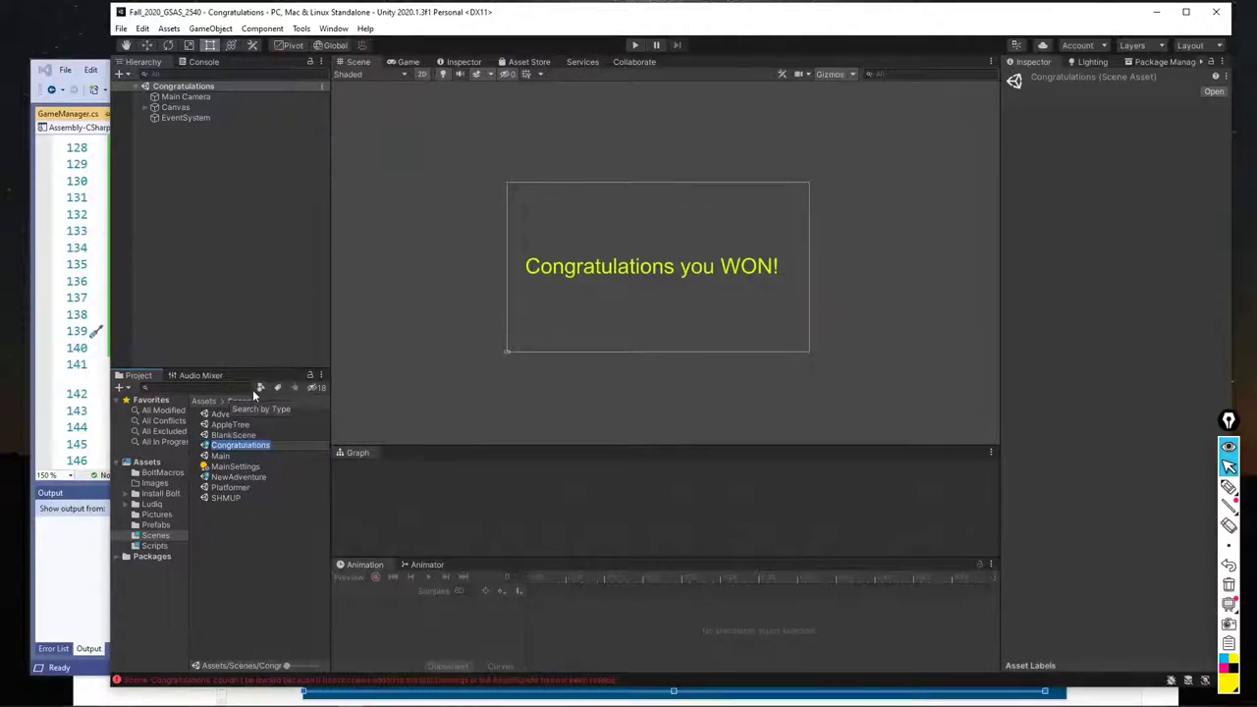
text(Win)
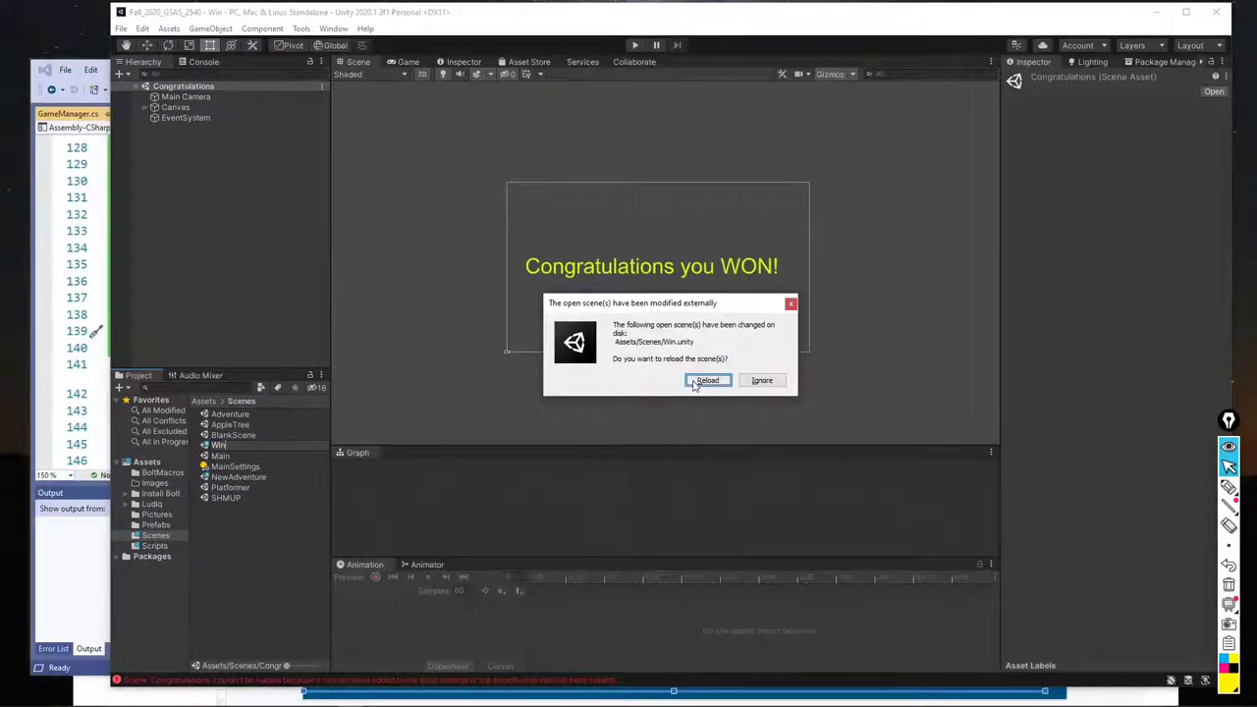
click(693, 381)
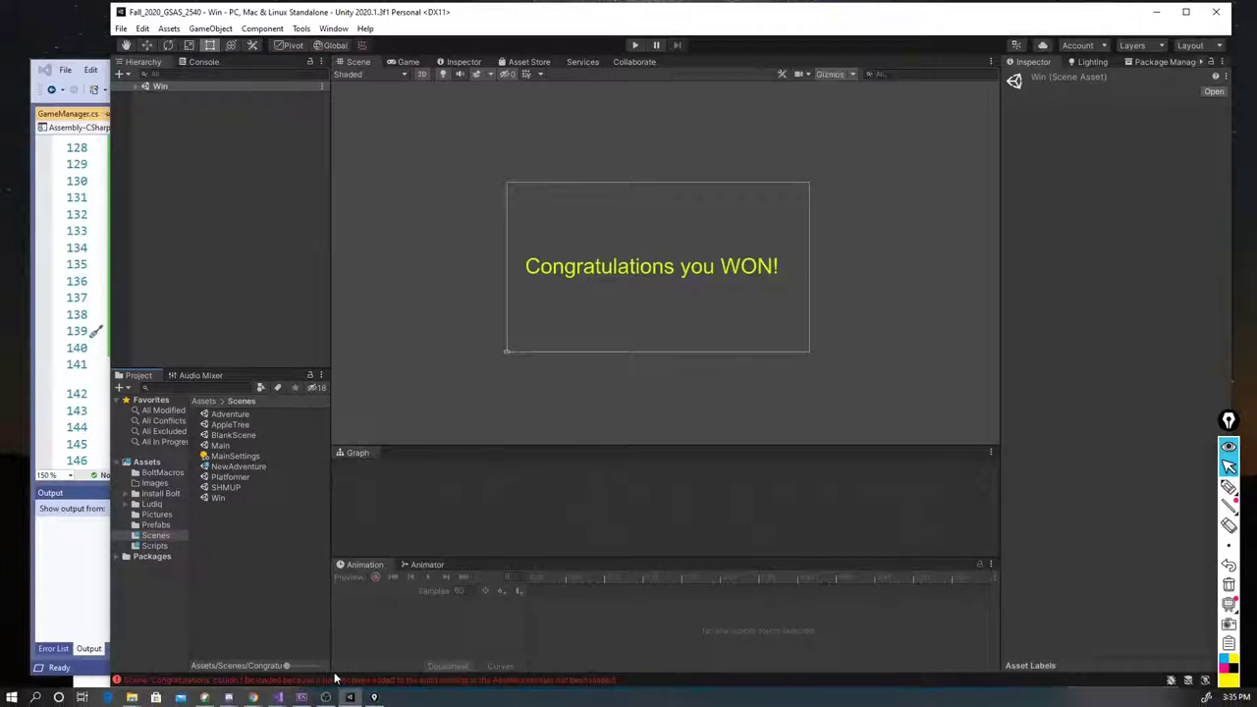
Change the LoadScene argument in GameManager.cs to "Win" in Visual Studio and save the script
click(62, 561)
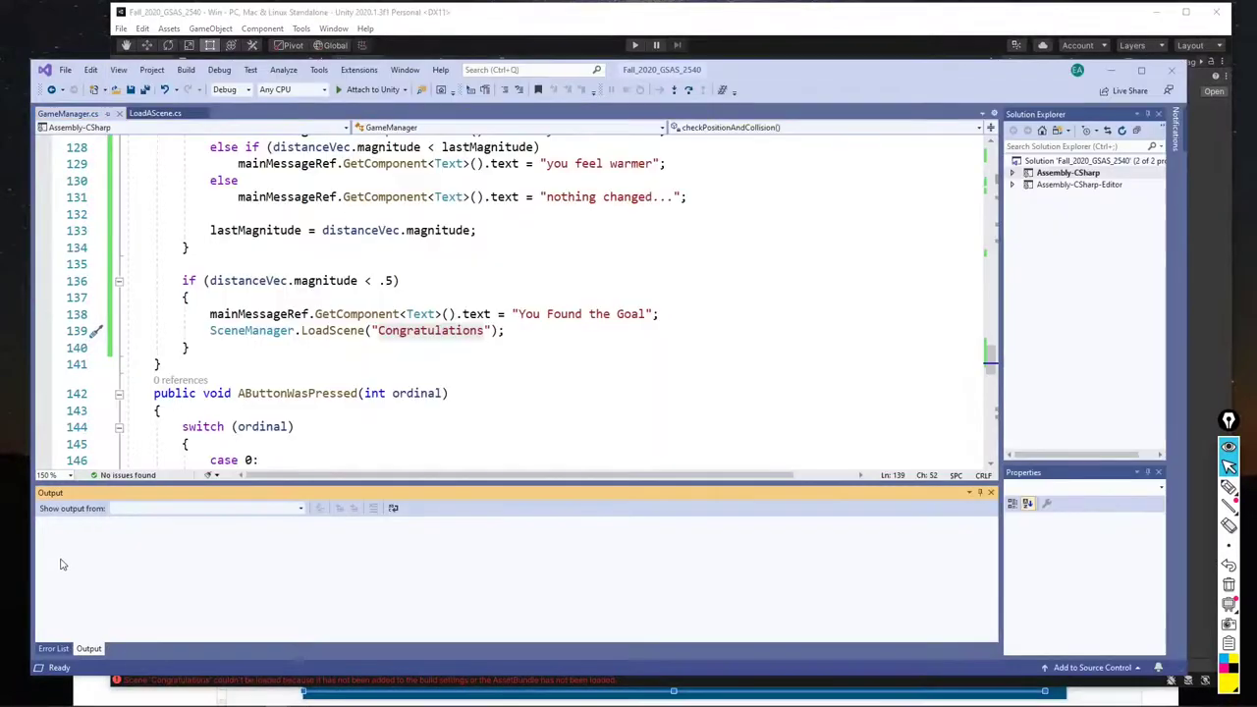
double_click(437, 330)
text(Win)
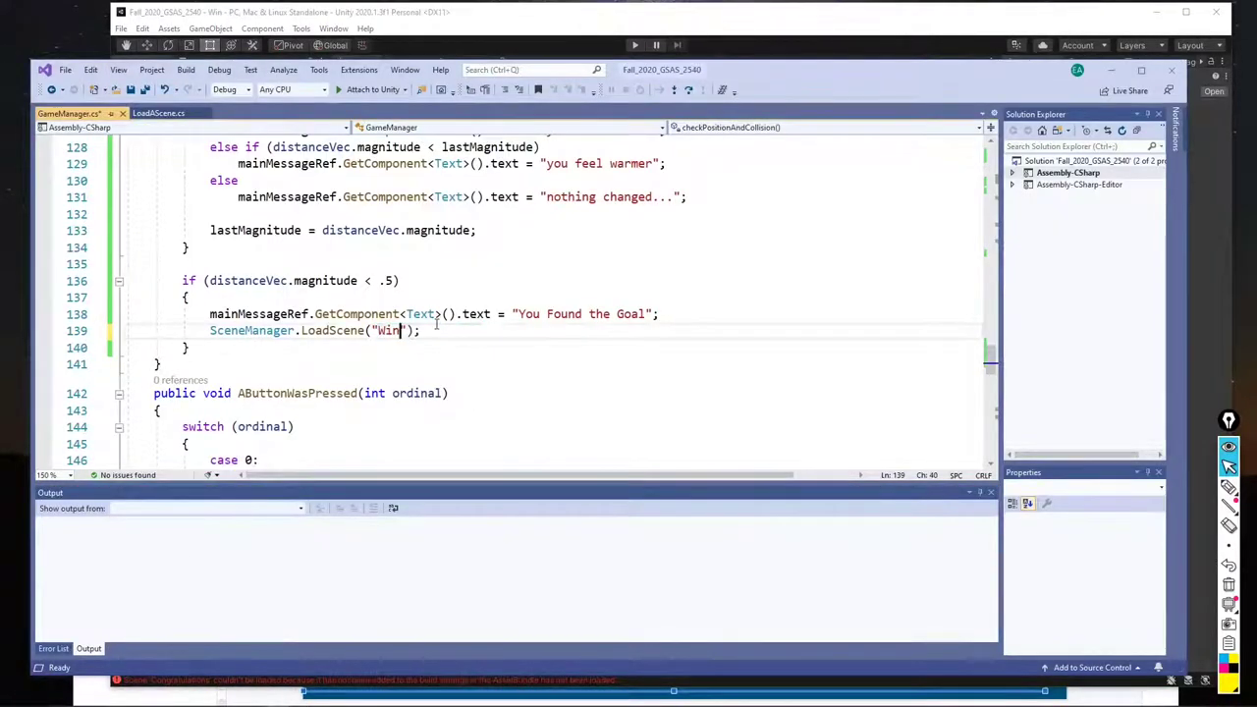
key(ctrl+s)
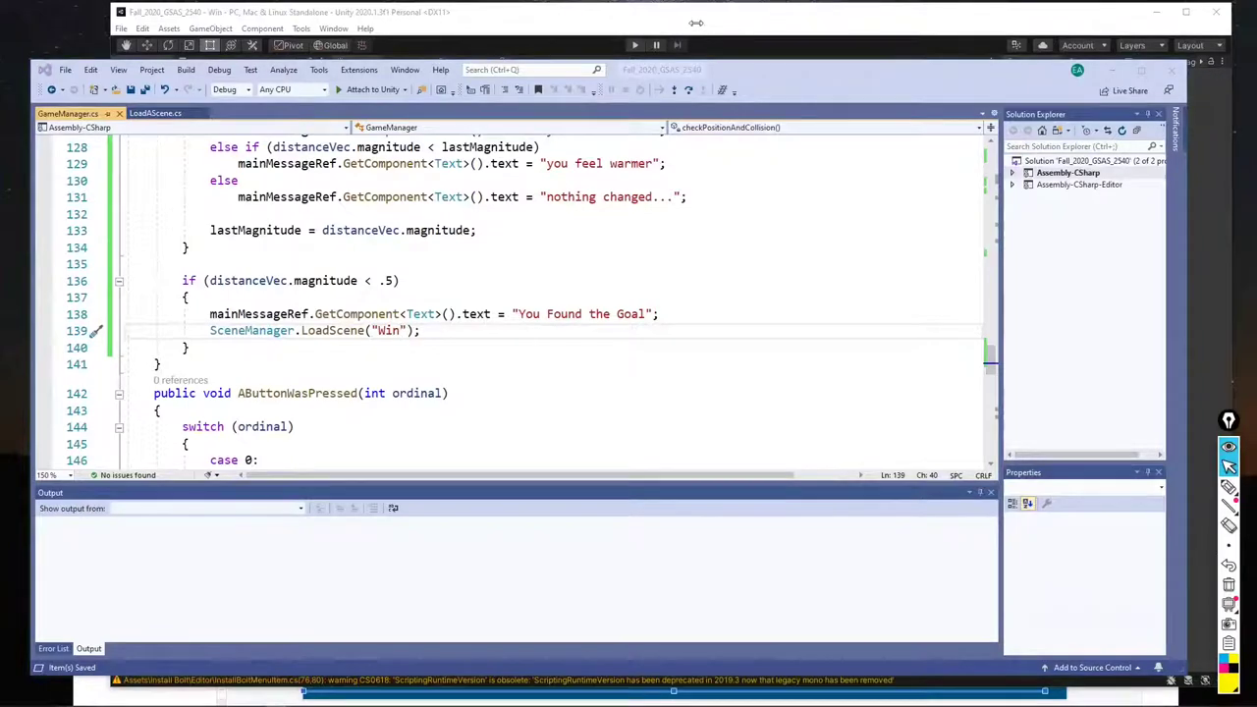
Return to Unity and open the NewAdventure scene from the Scenes folder
click(704, 26)
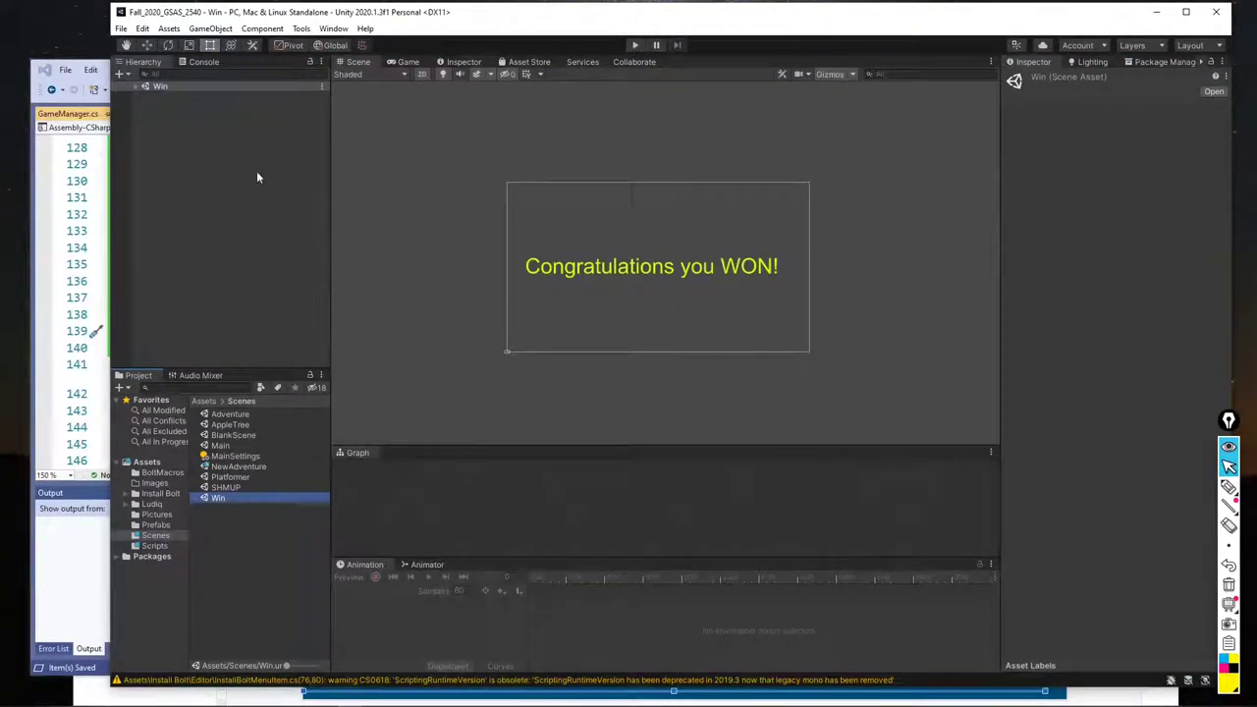
click(237, 466)
double_click(237, 467)
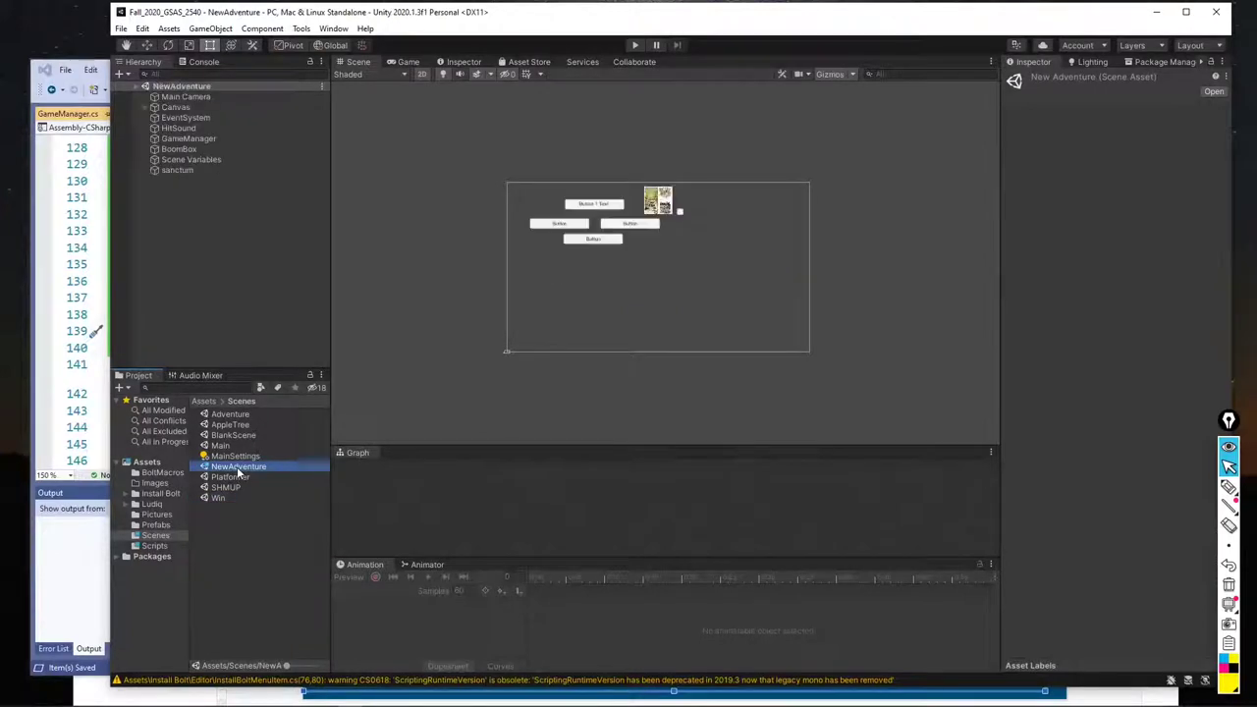
Play the NewAdventure scene and move the player with the direction buttons to the goal to test loading the Win scene
click(635, 46)
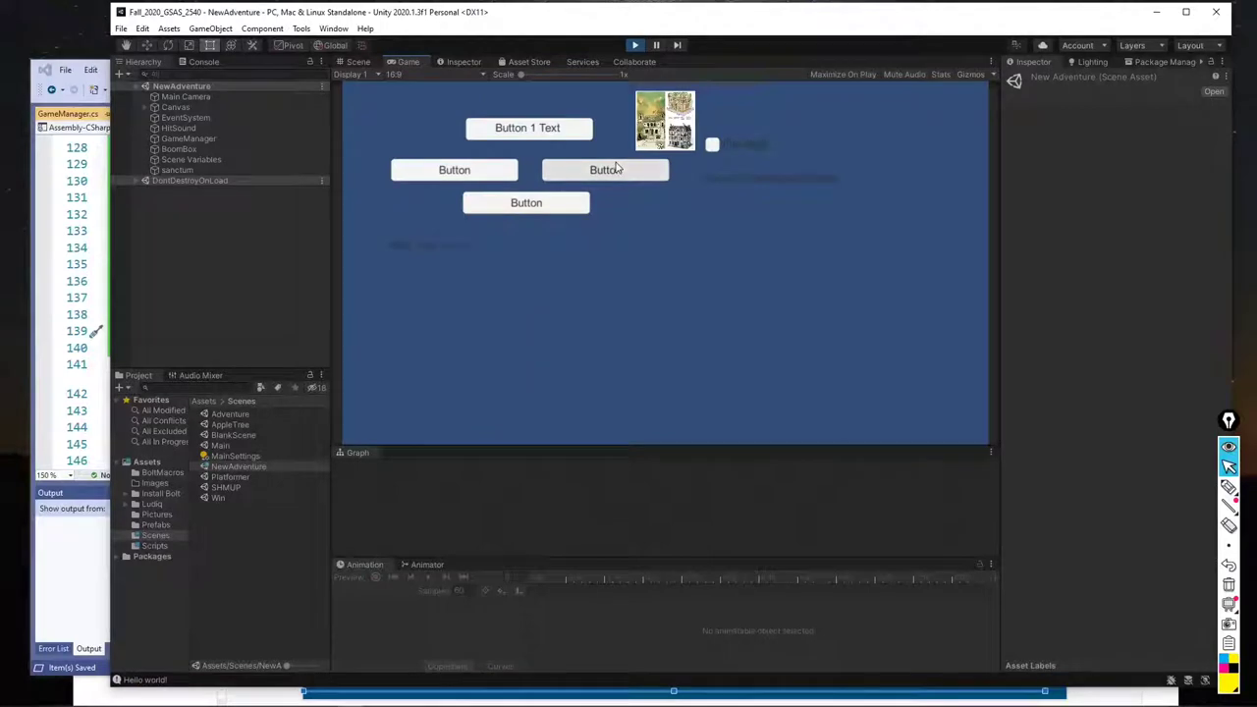
click(617, 169)
click(617, 169)
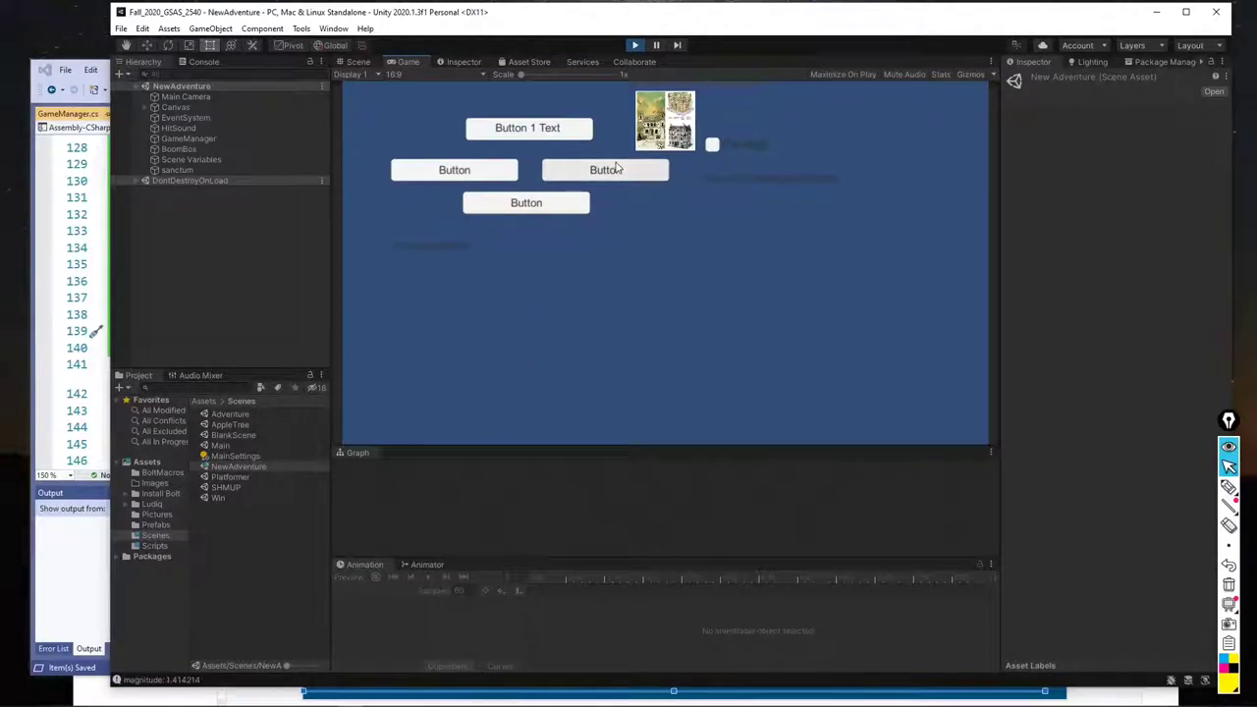
click(617, 169)
click(617, 169)
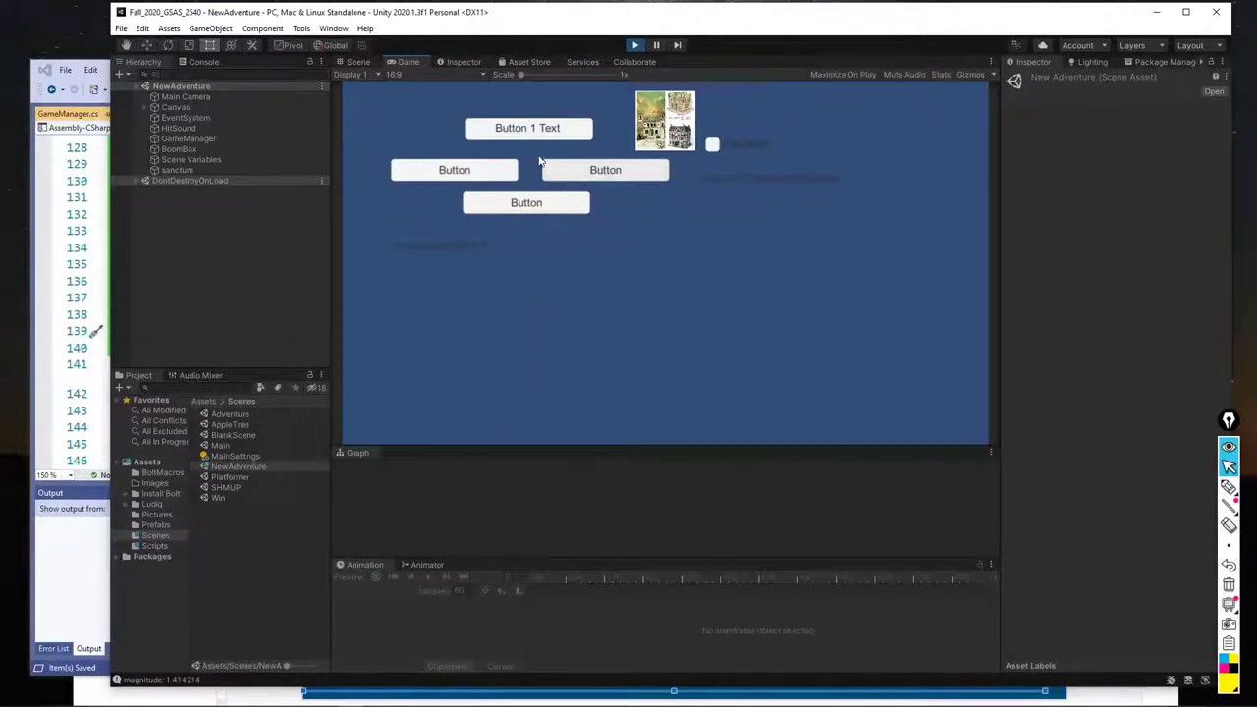
click(478, 179)
click(477, 182)
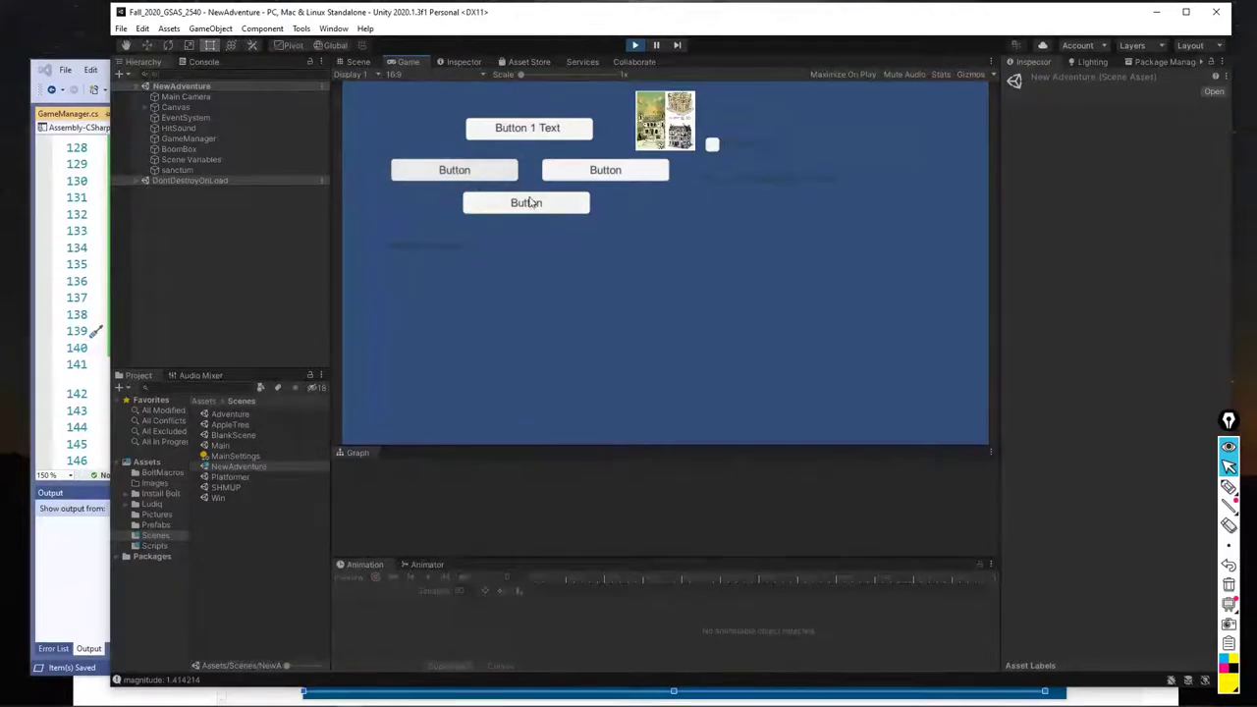
click(550, 172)
click(547, 204)
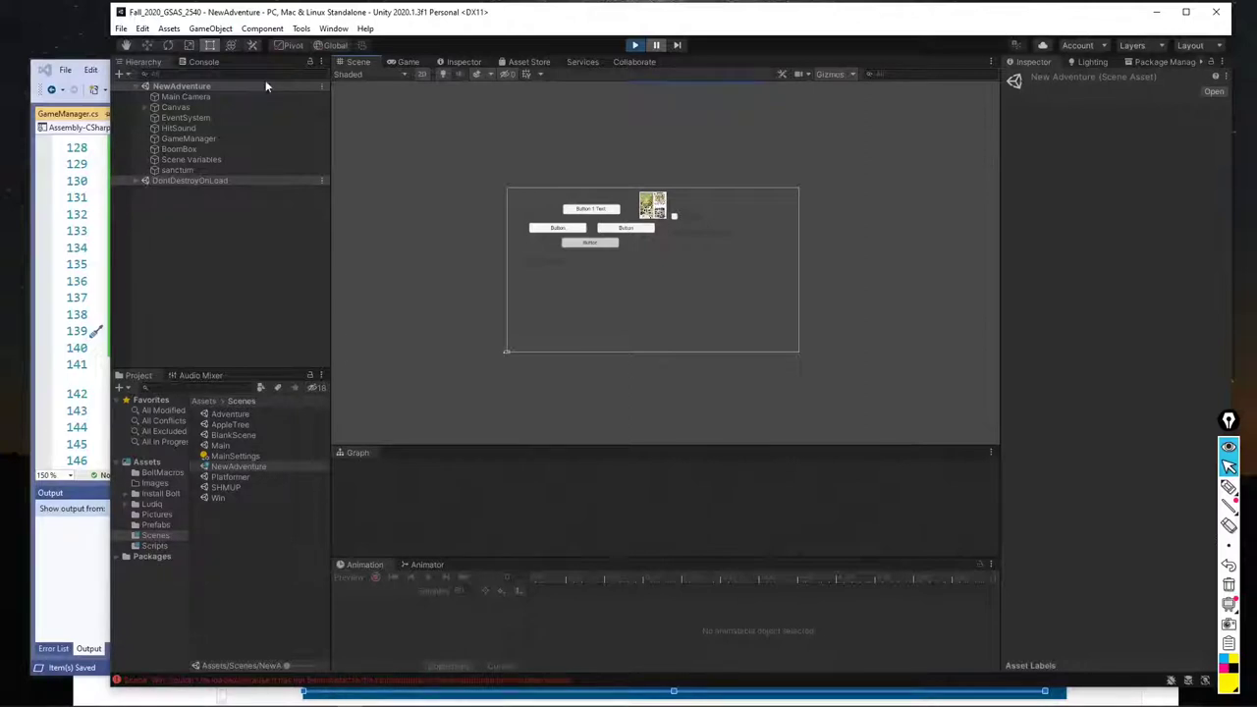
Add the Win scene to the Scenes In Build list in the Build Settings and close them
click(116, 30)
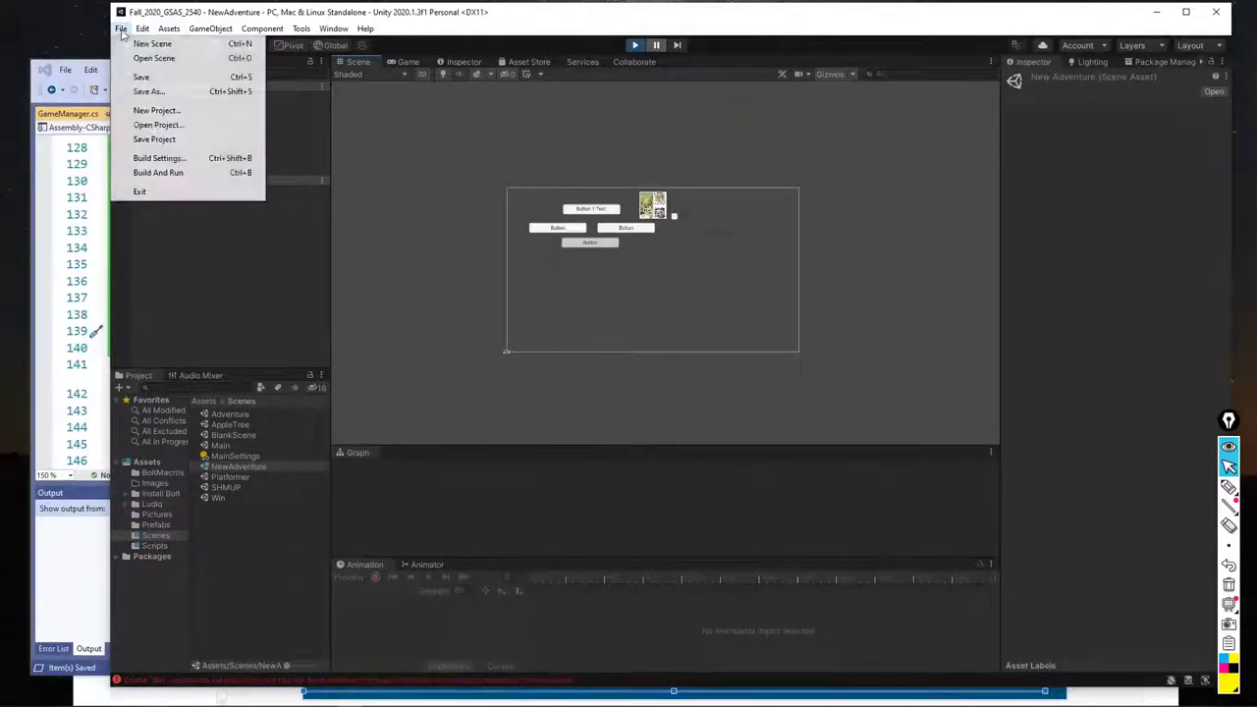
click(160, 160)
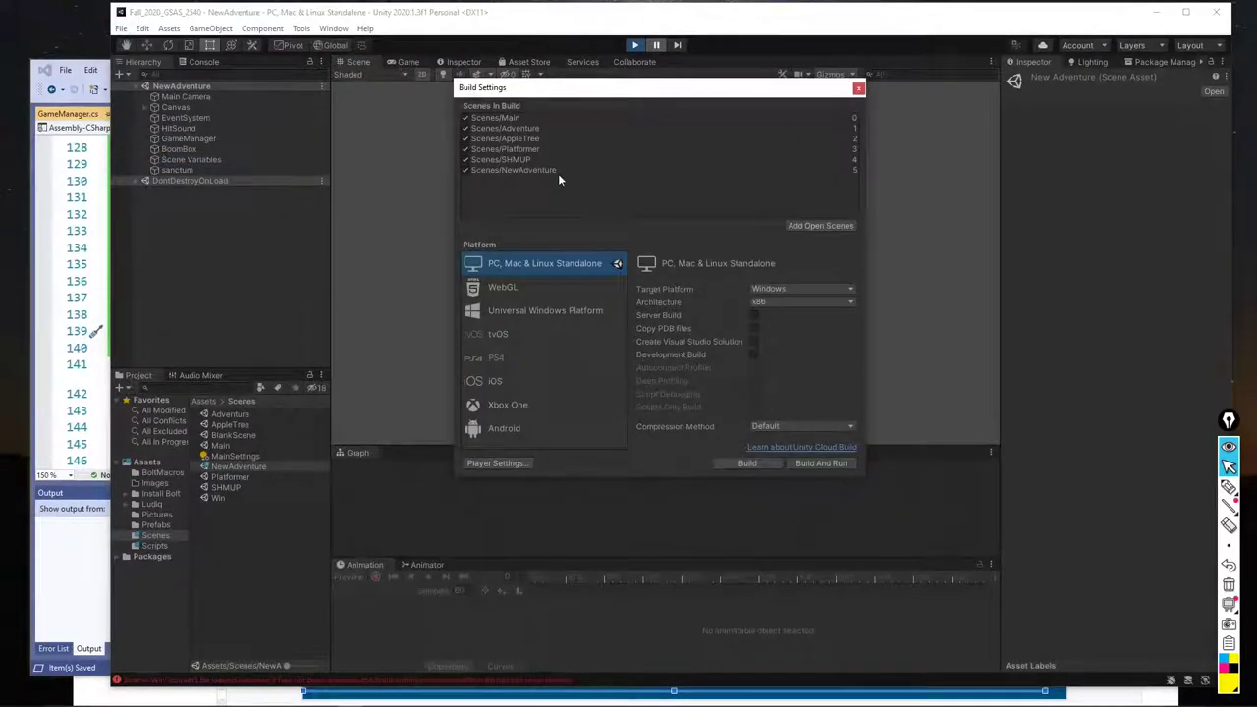
click(560, 173)
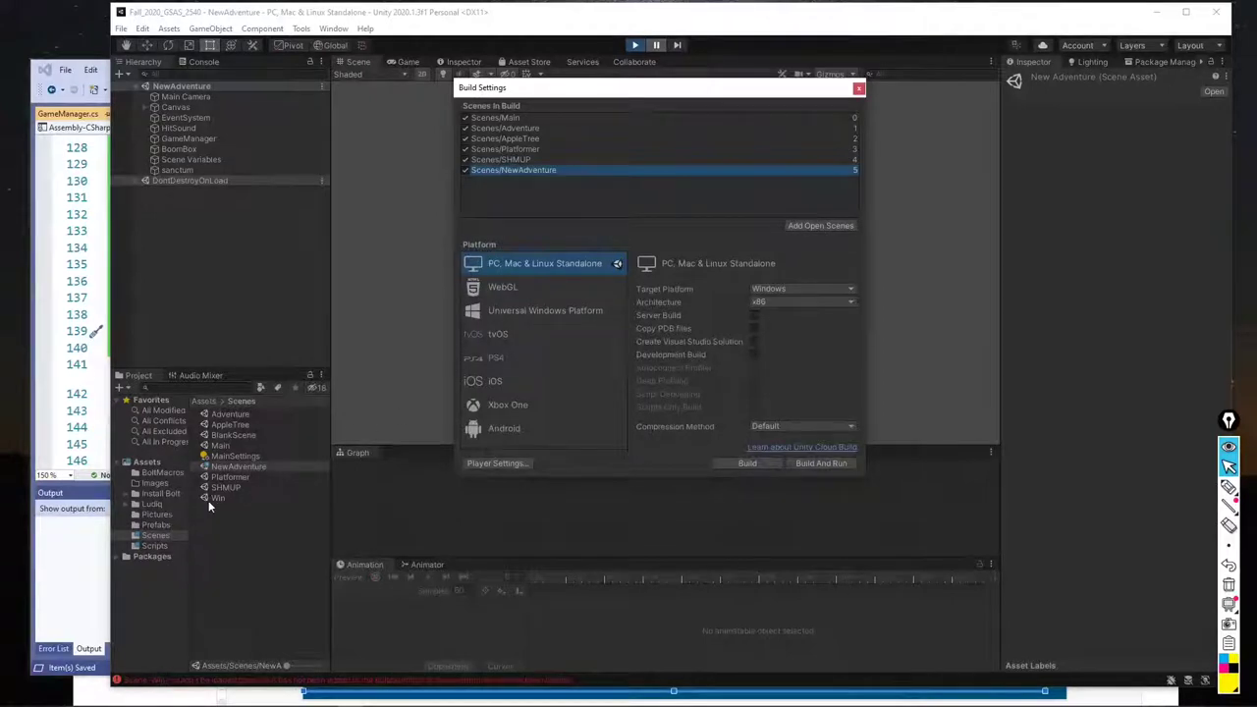
drag(213, 498, 587, 199)
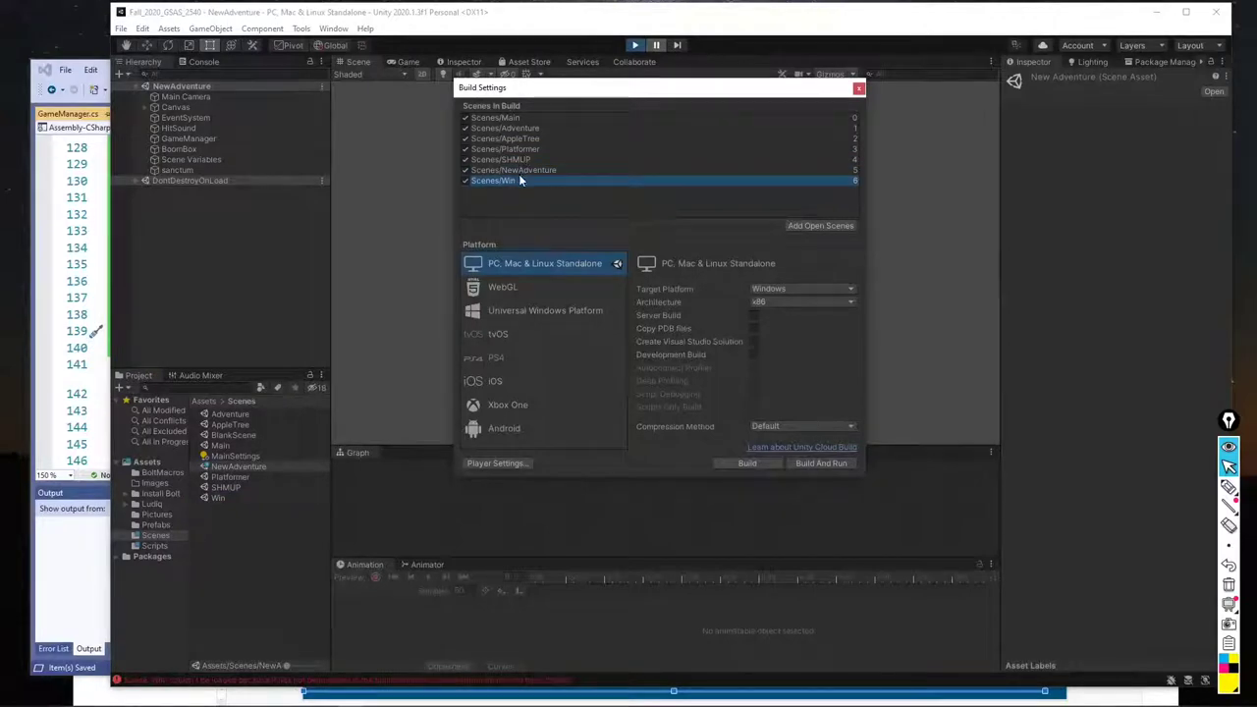
click(523, 171)
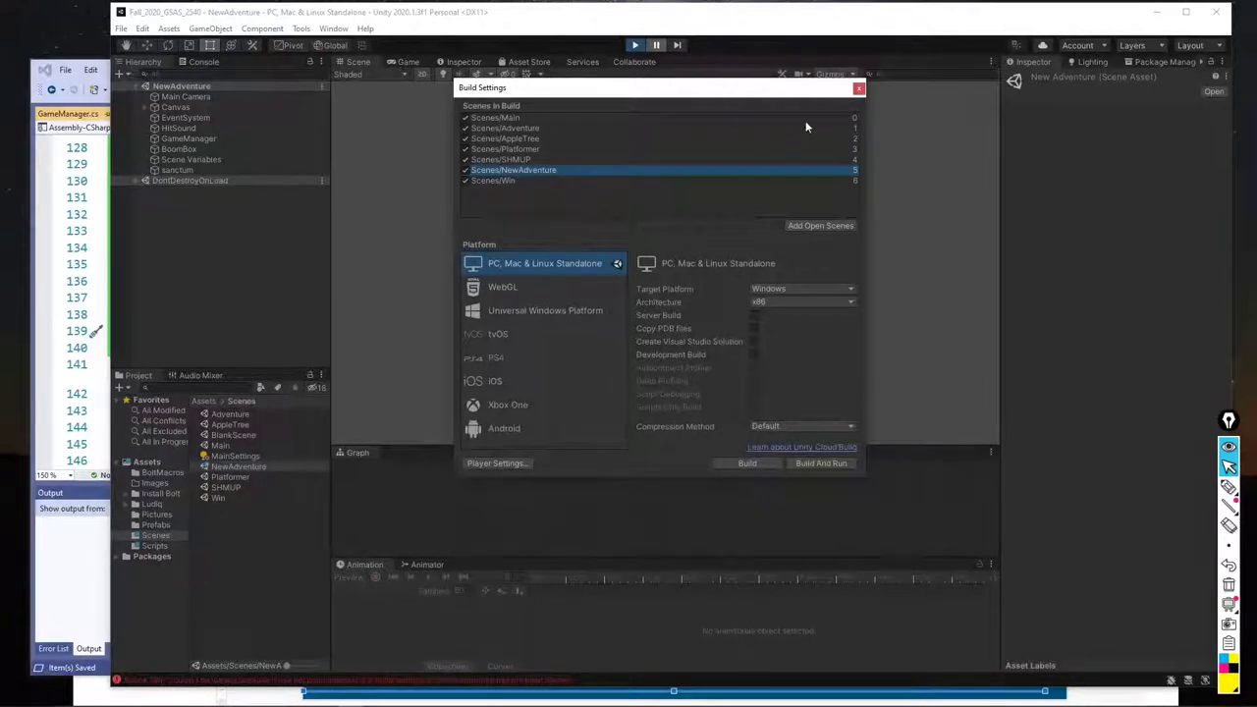
click(859, 88)
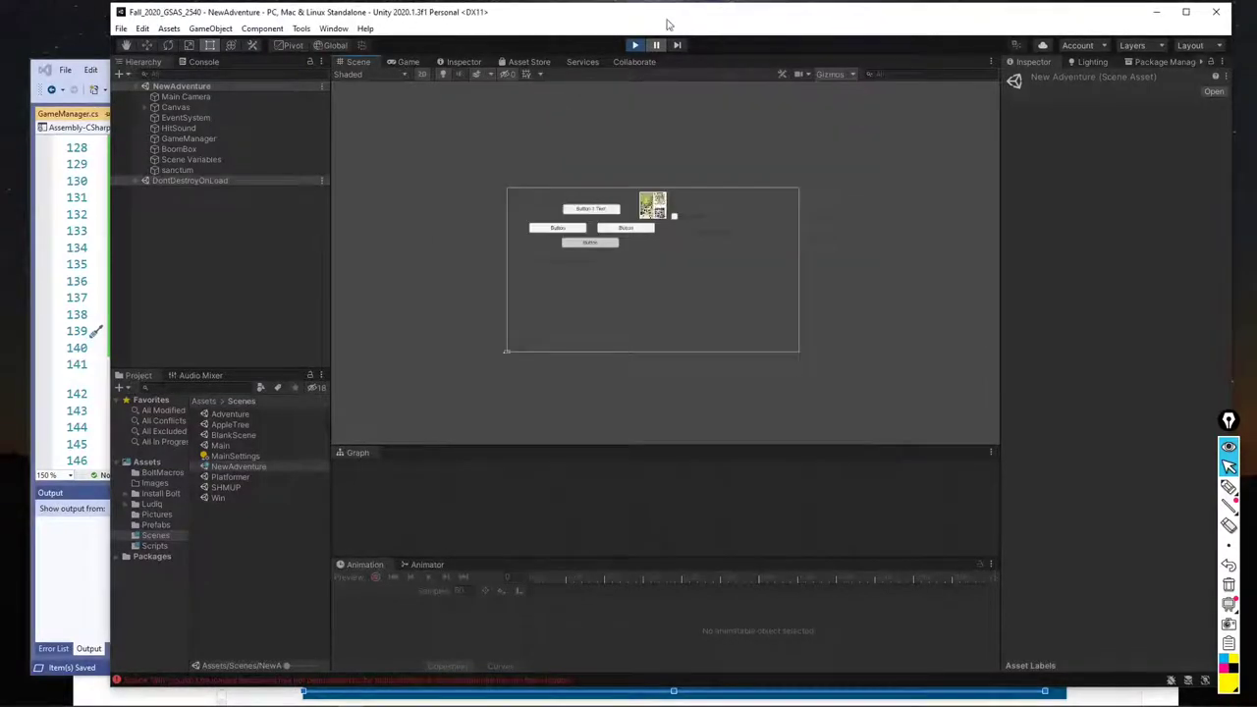
Stop the running game and check the Build Settings scene list for the Win scene
click(635, 45)
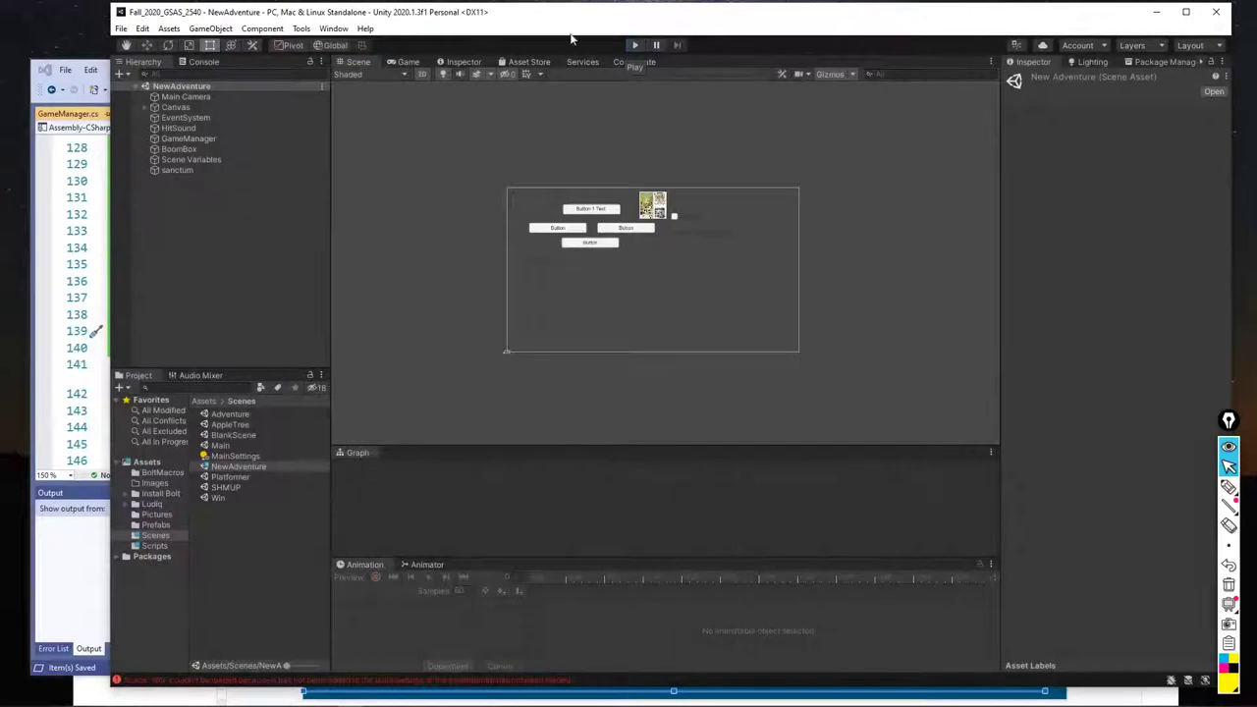
click(120, 27)
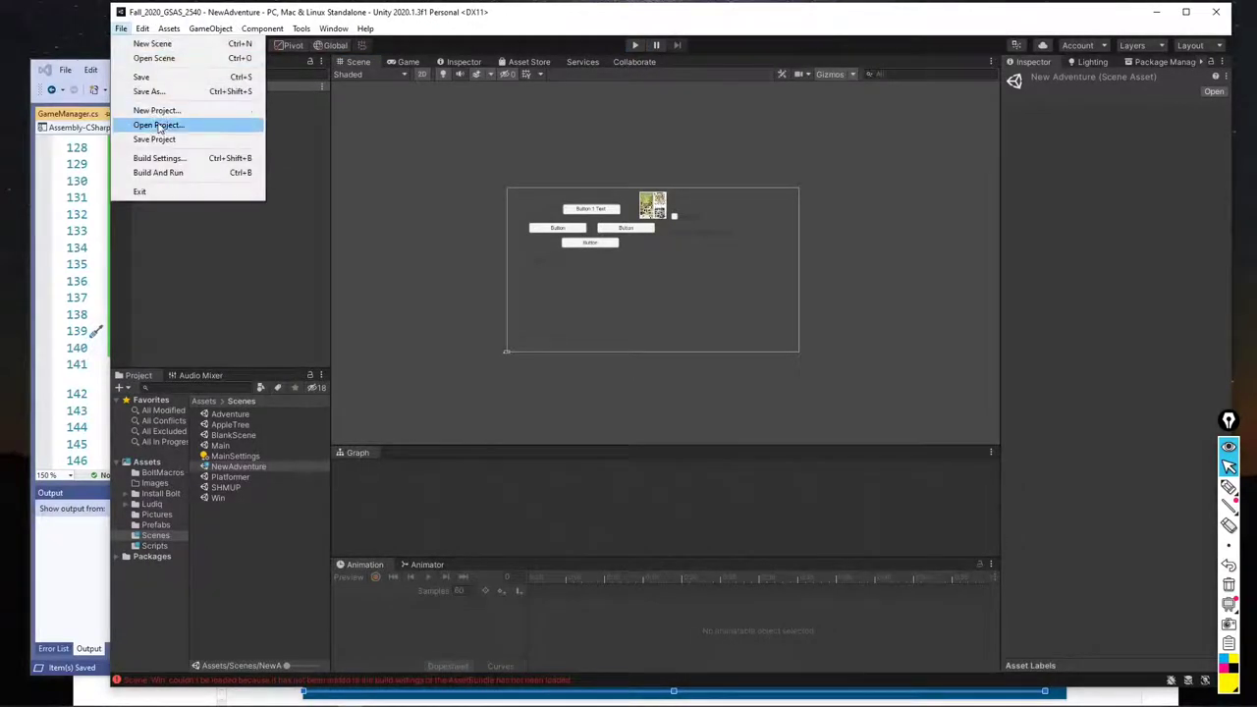
click(159, 158)
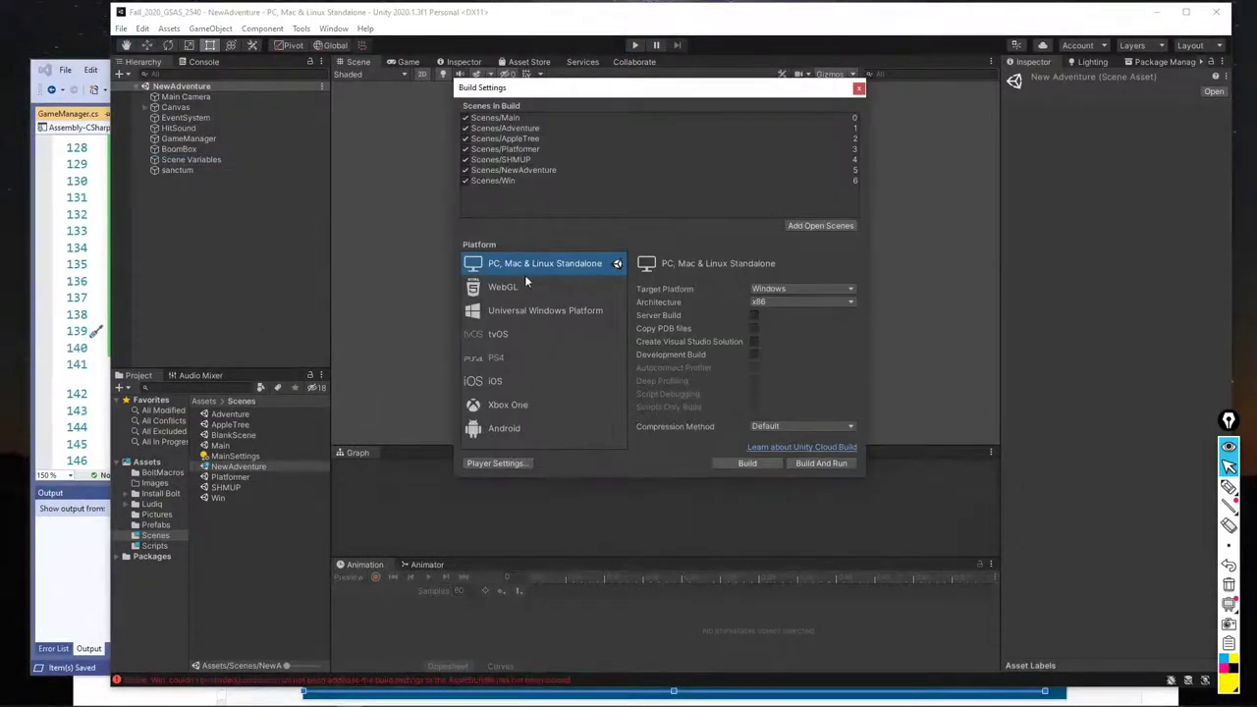
click(858, 89)
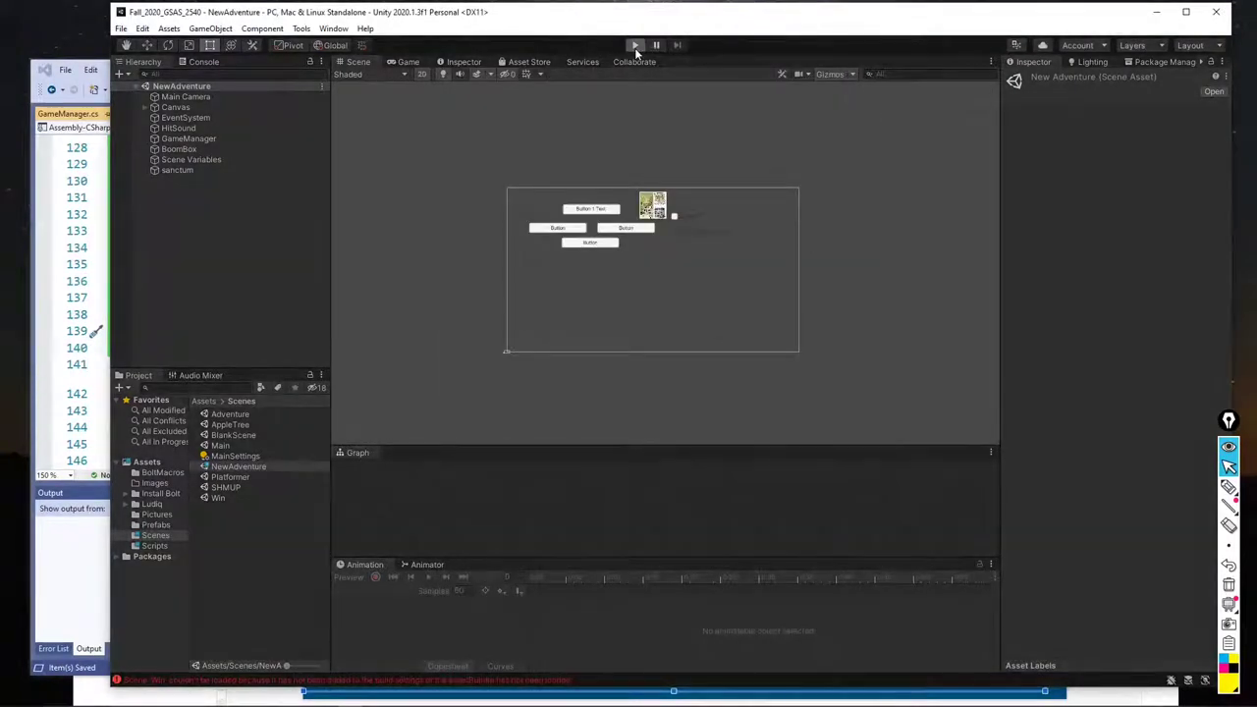
Replay the NewAdventure scene, move the player to the goal to check the change to the Win scene, and stop playing
click(635, 47)
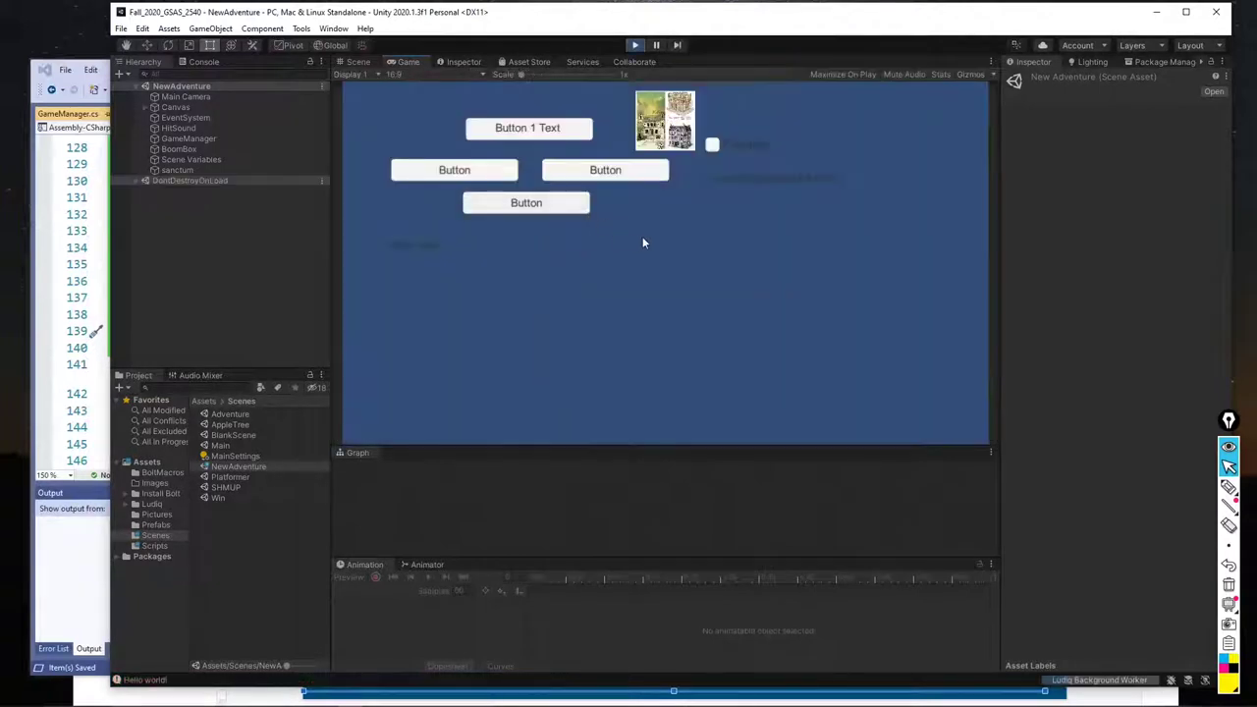
click(635, 178)
click(634, 179)
click(634, 177)
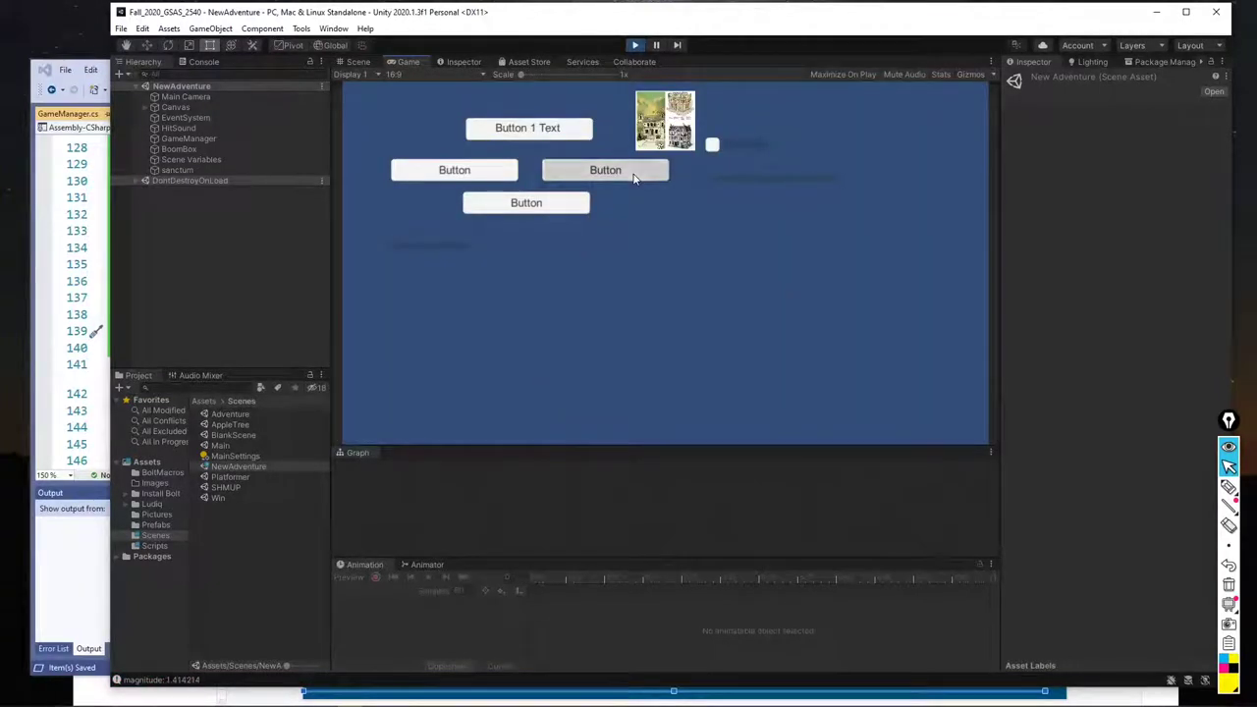
click(633, 178)
click(486, 171)
click(505, 210)
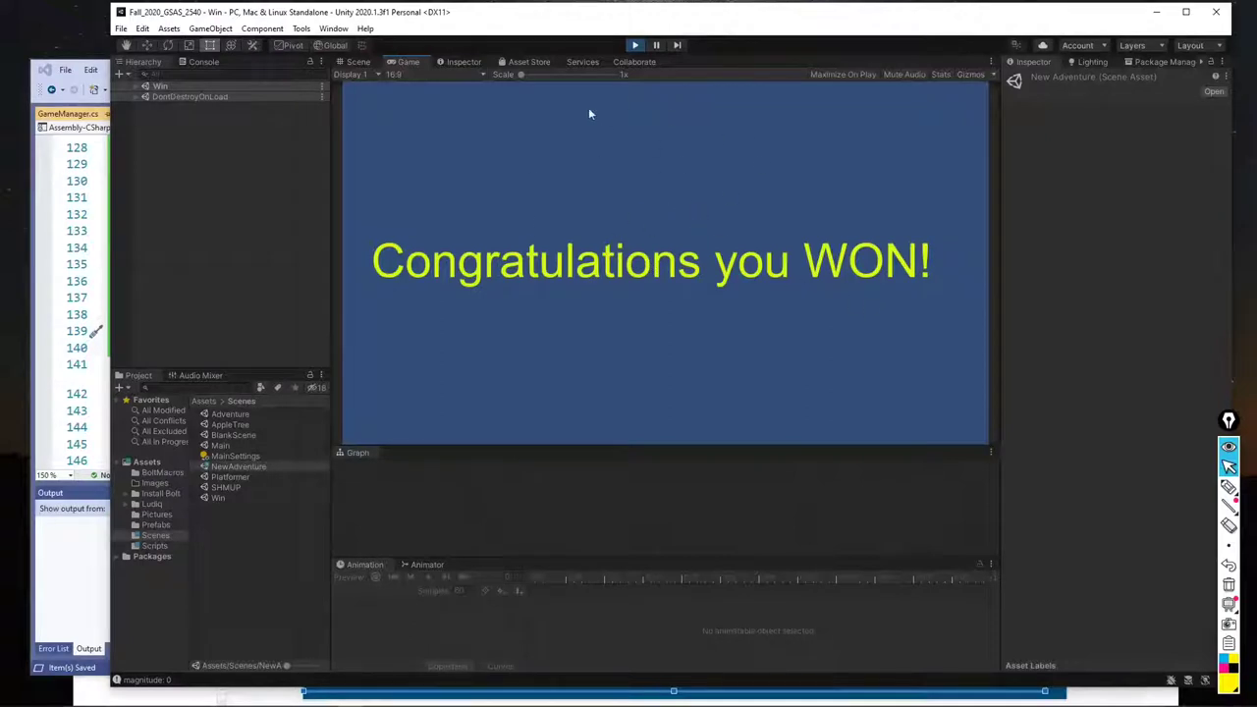
click(634, 47)
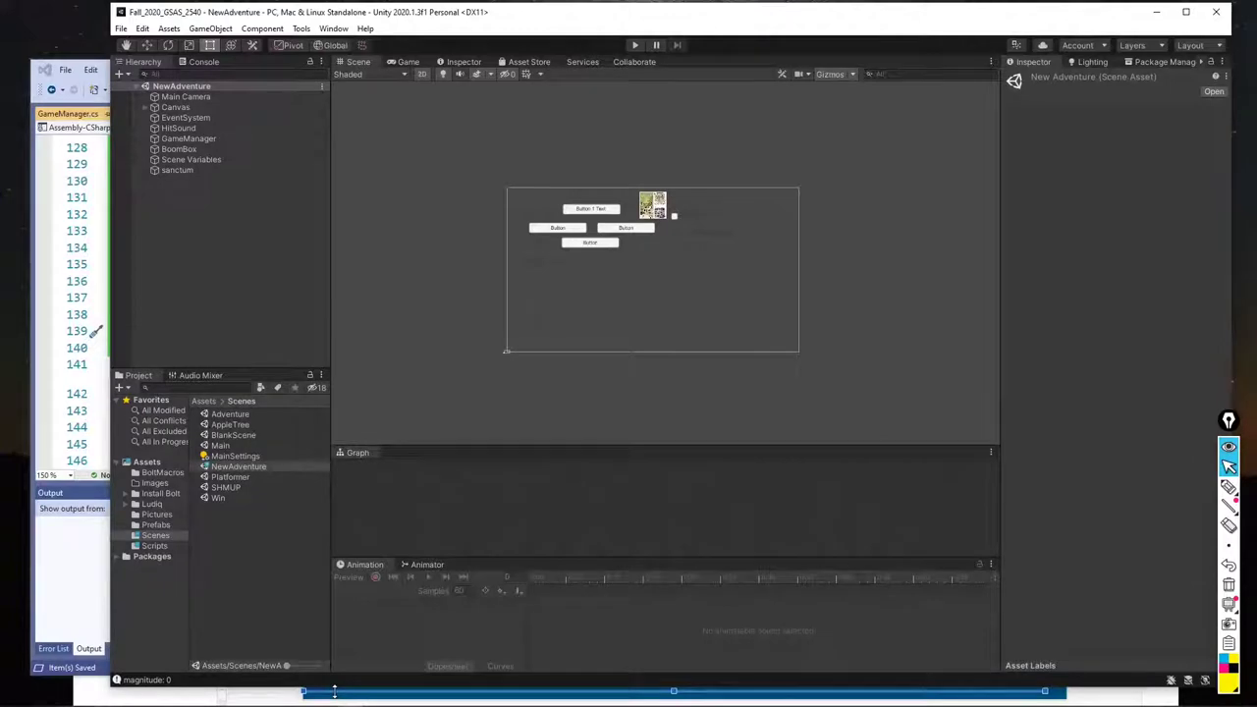
Switch to Visual Studio and examine the button, message, flashlight and enemy-collision code in GameManager.cs
click(57, 610)
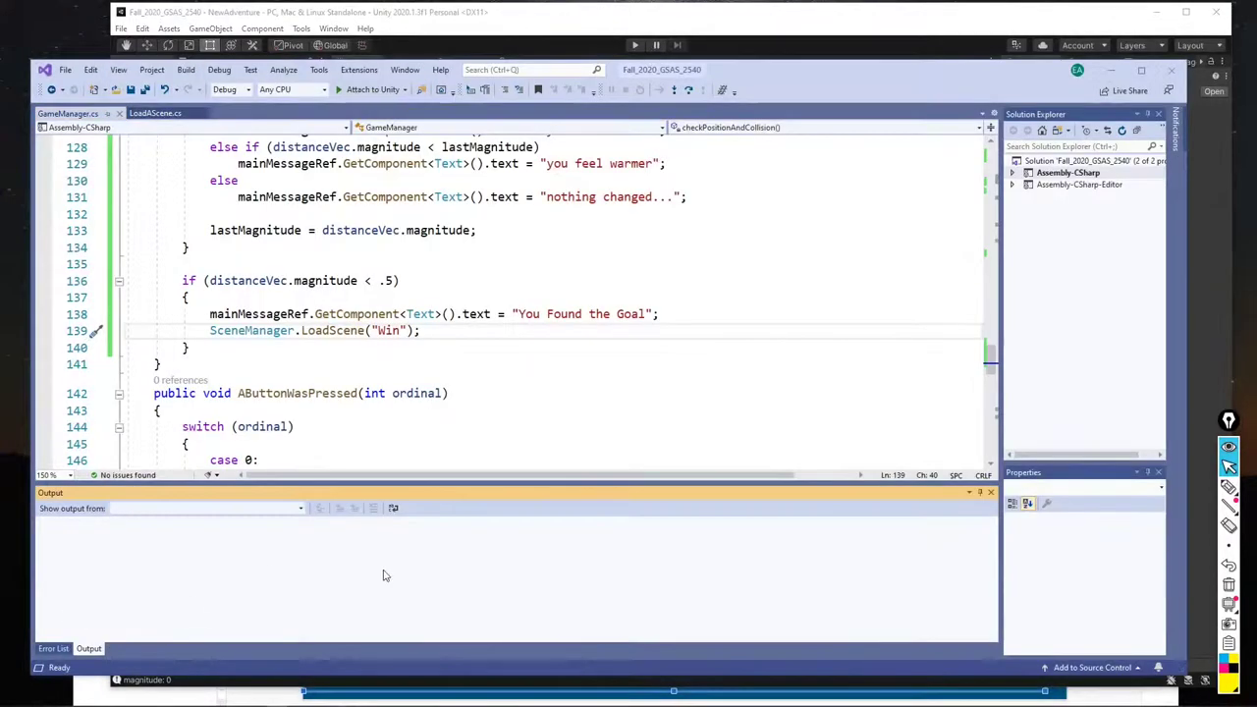
scroll(627, 362, down, 5)
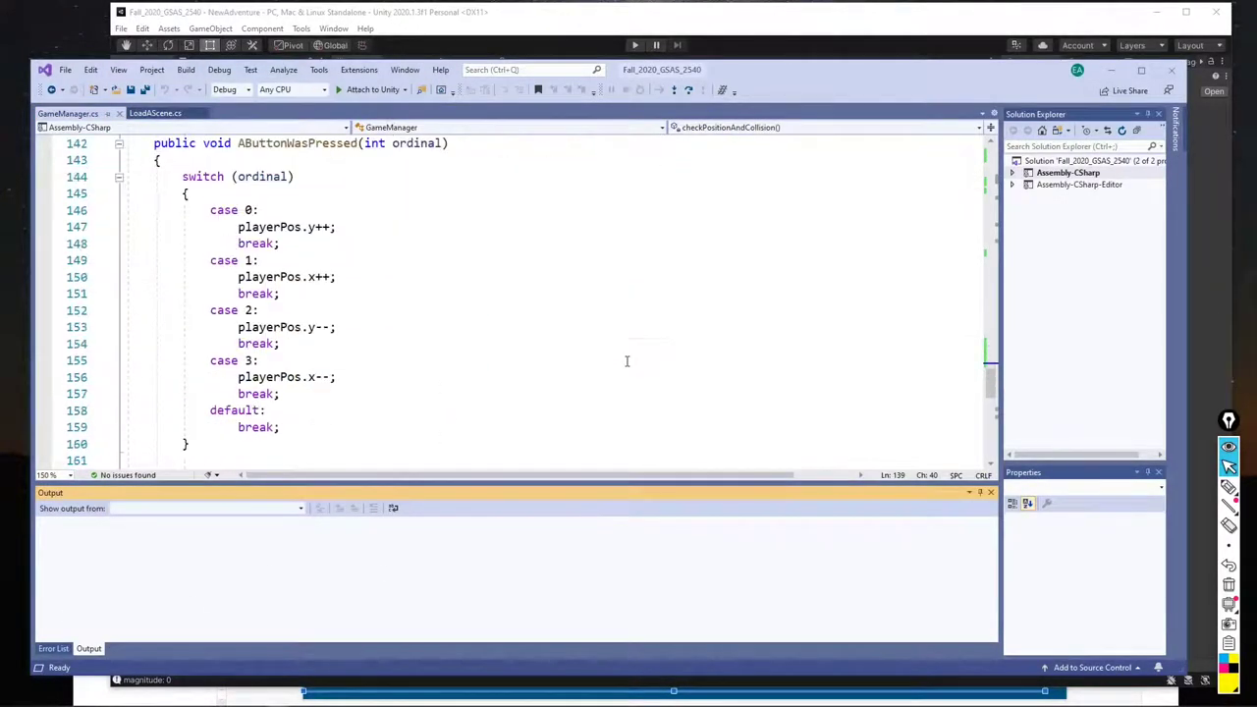
scroll(627, 361, up, 8)
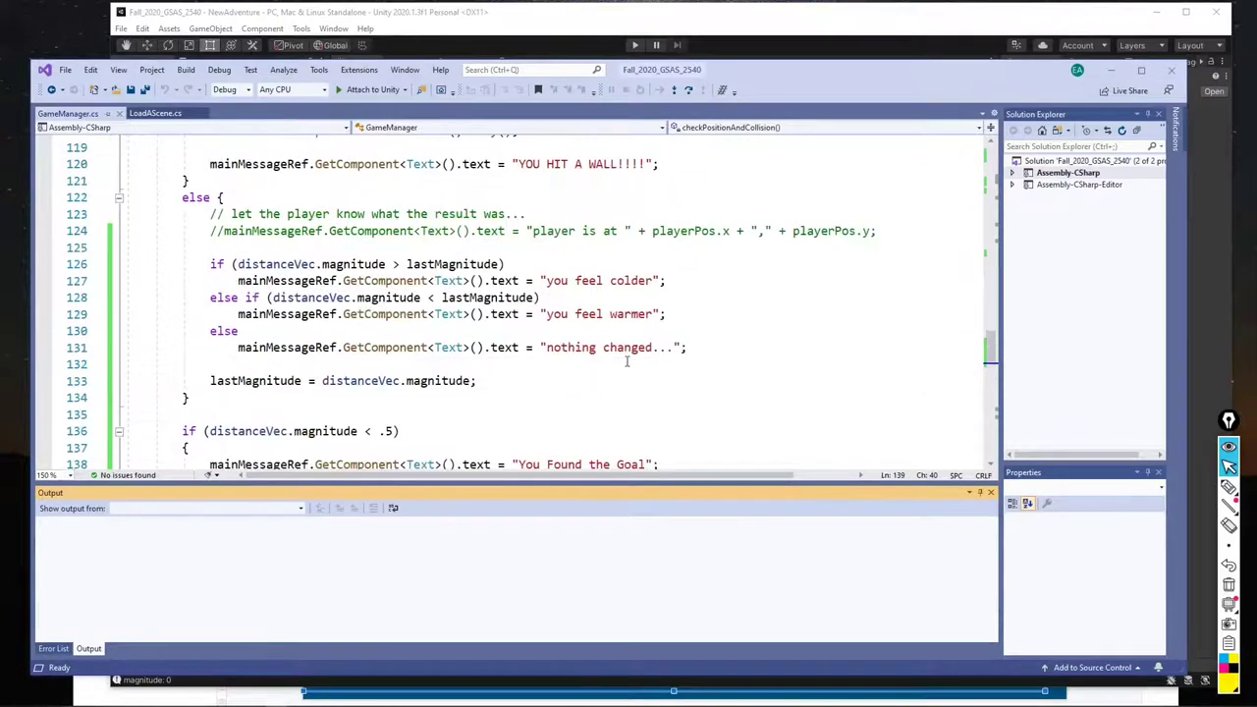
scroll(627, 361, up, 8)
scroll(627, 361, up, 9)
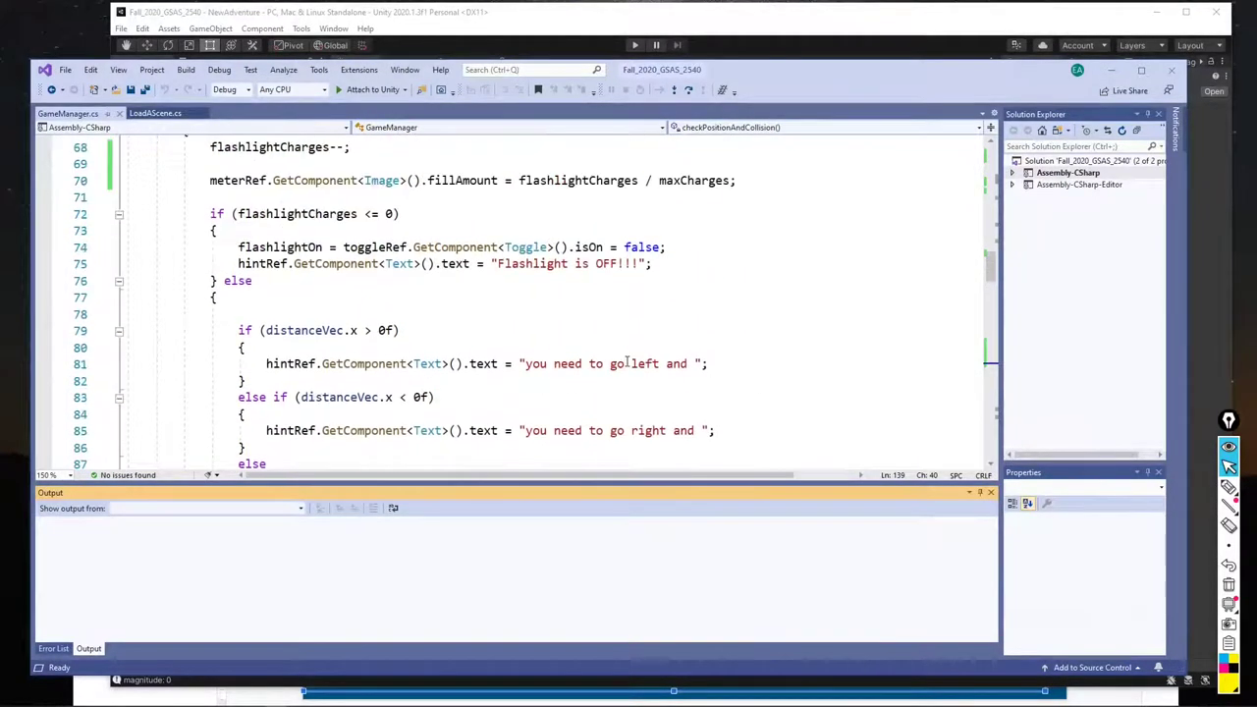
scroll(626, 361, up, 4)
scroll(627, 361, up, 3)
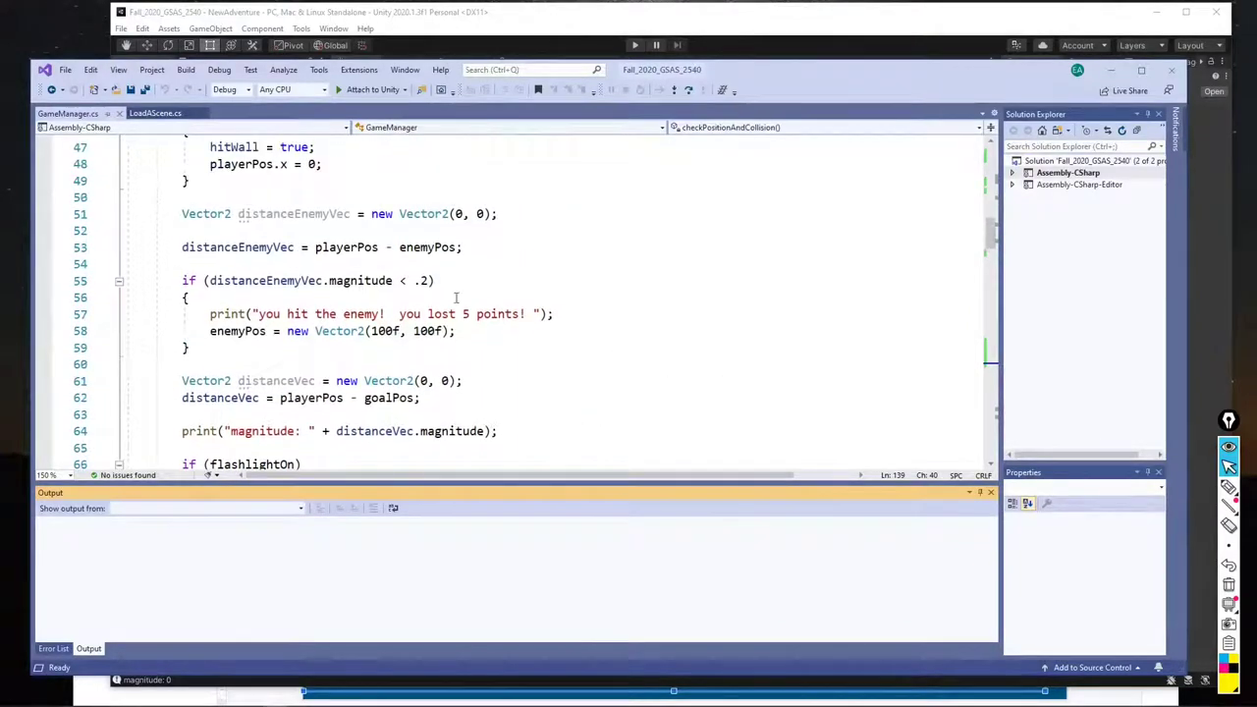
scroll(477, 289, up, 4)
scroll(477, 290, down, 5)
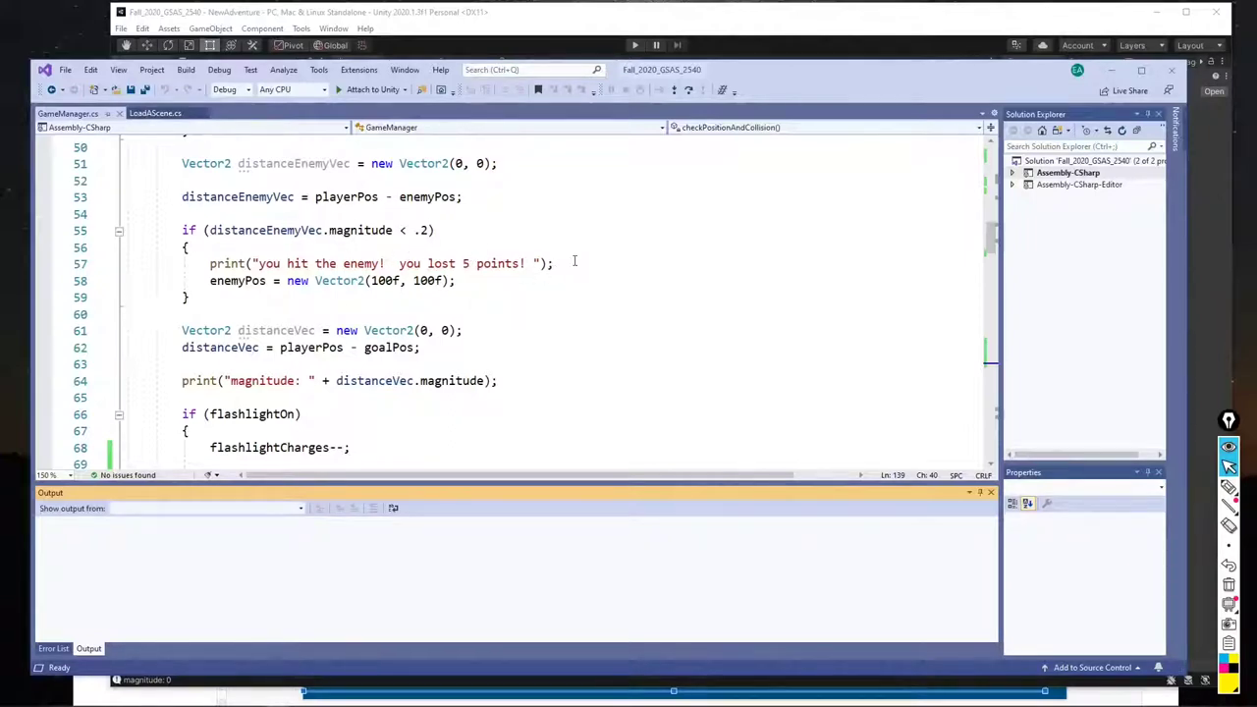
scroll(435, 277, down, 3)
Declare the class variable int score = 0; below lastMagnitude in GameManager.cs, separated by a blank line
scroll(435, 277, up, 6)
scroll(435, 277, up, 12)
scroll(435, 280, down, 2)
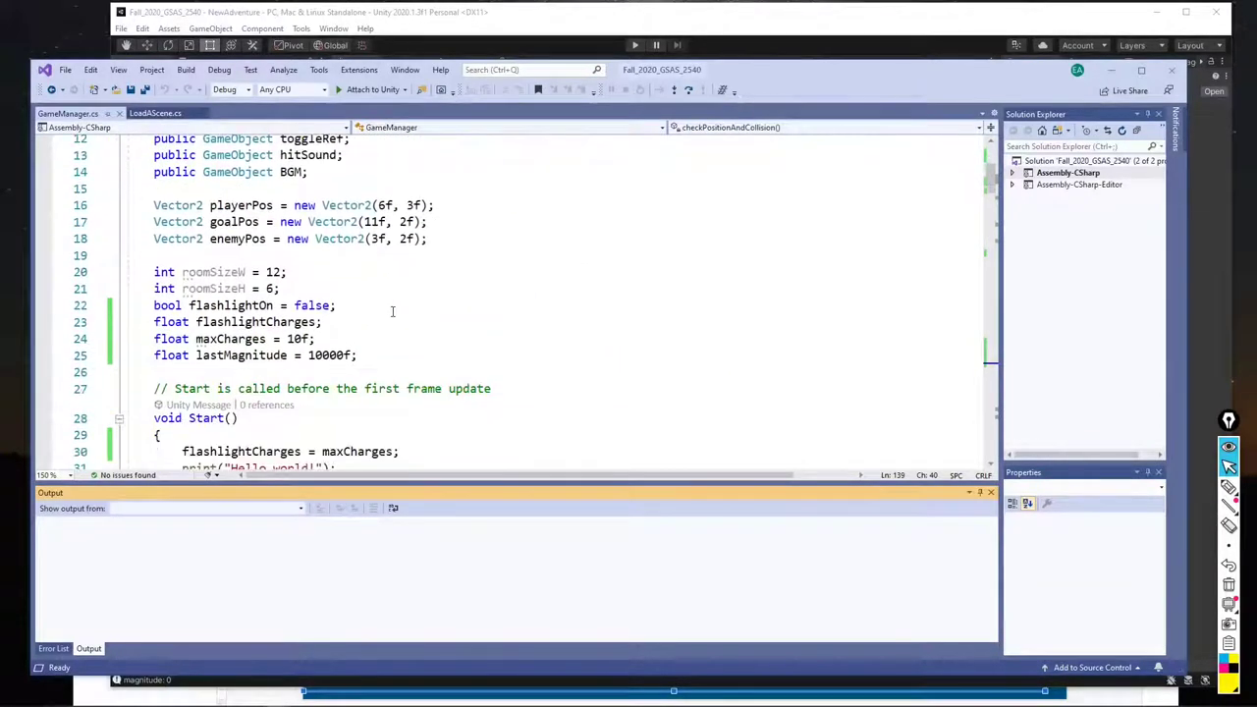
click(384, 355)
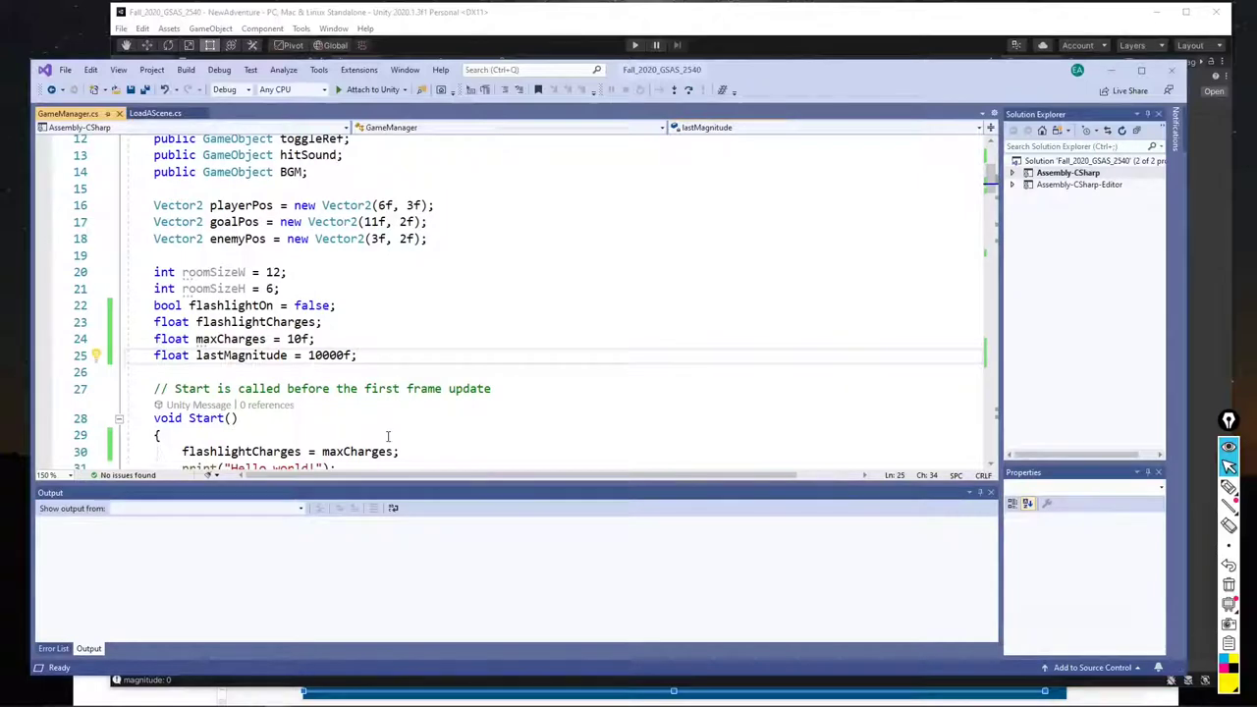
key(Return)
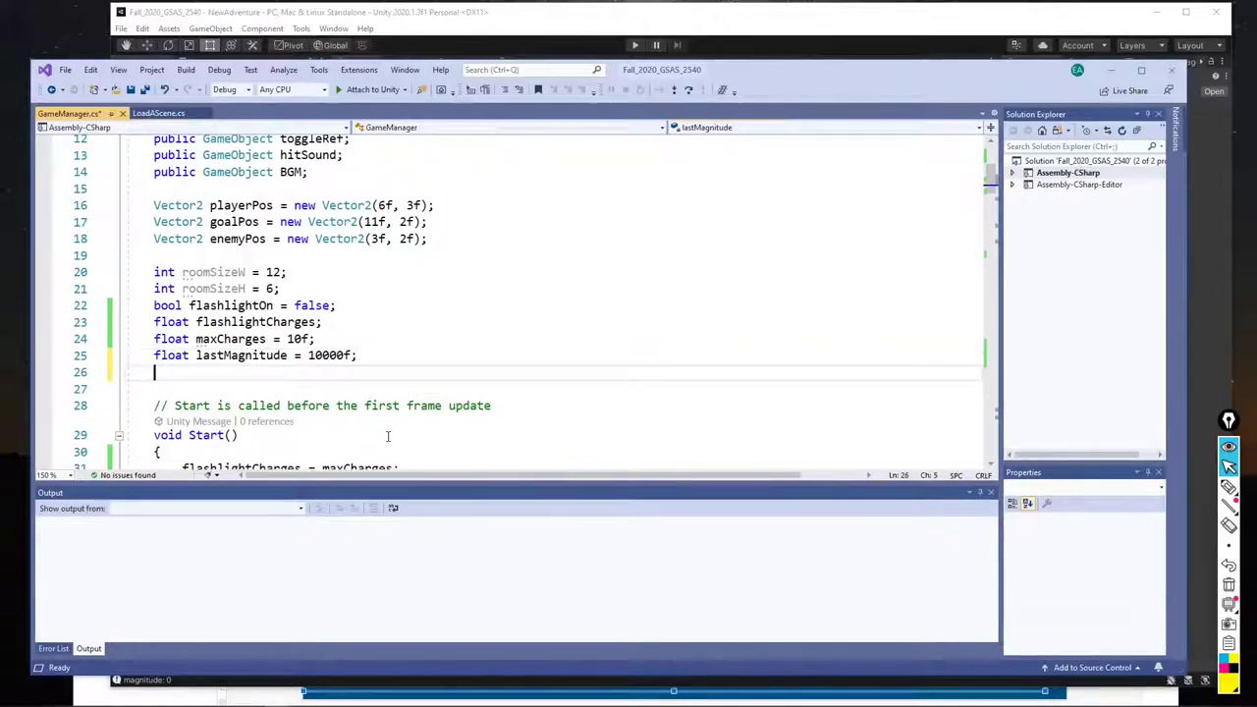
key(Return)
text(int score)
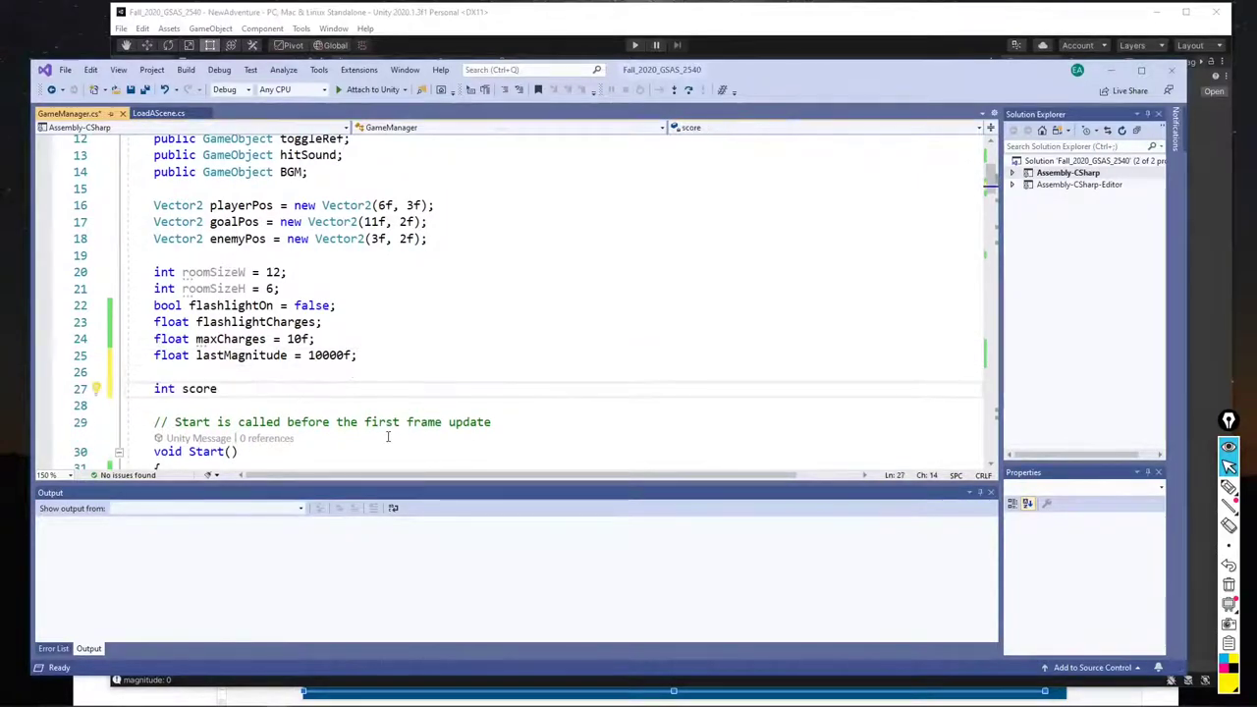
text( = 0;)
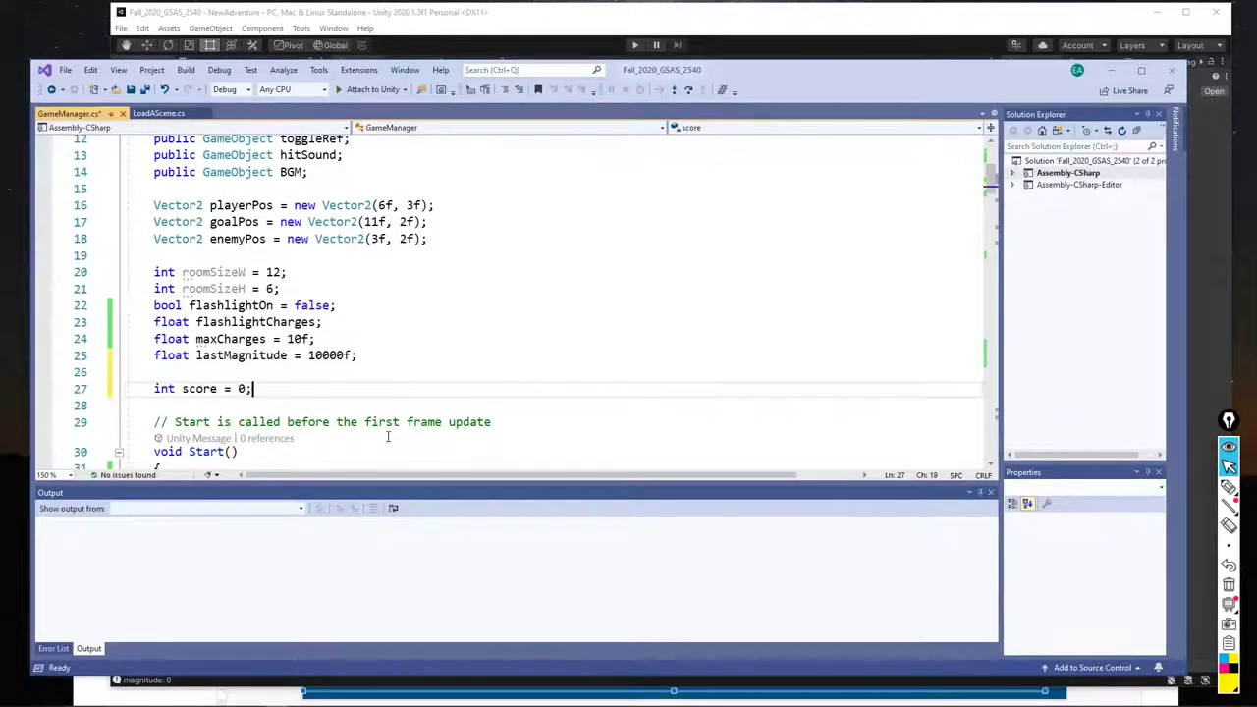
Add the statement score++; on its own line below bool hitWall = false; in checkPositionAndCollision
scroll(515, 407, up, 1)
scroll(515, 406, down, 7)
scroll(515, 406, down, 12)
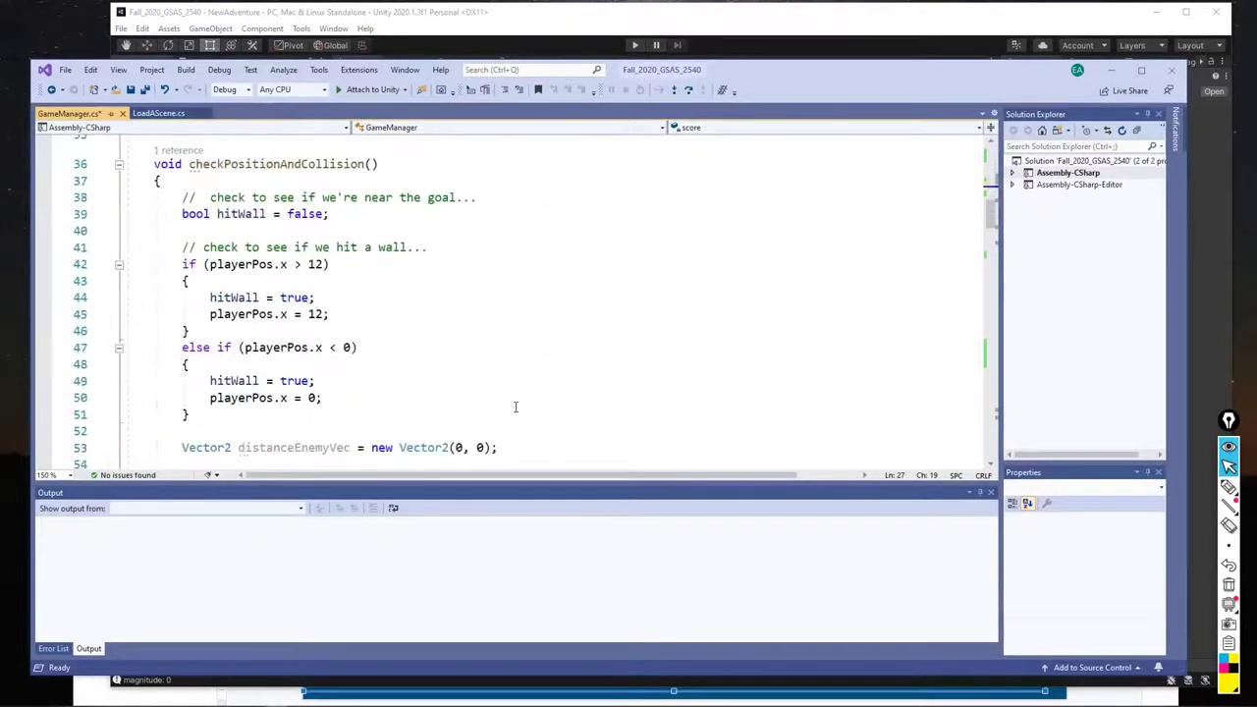
scroll(515, 406, up, 3)
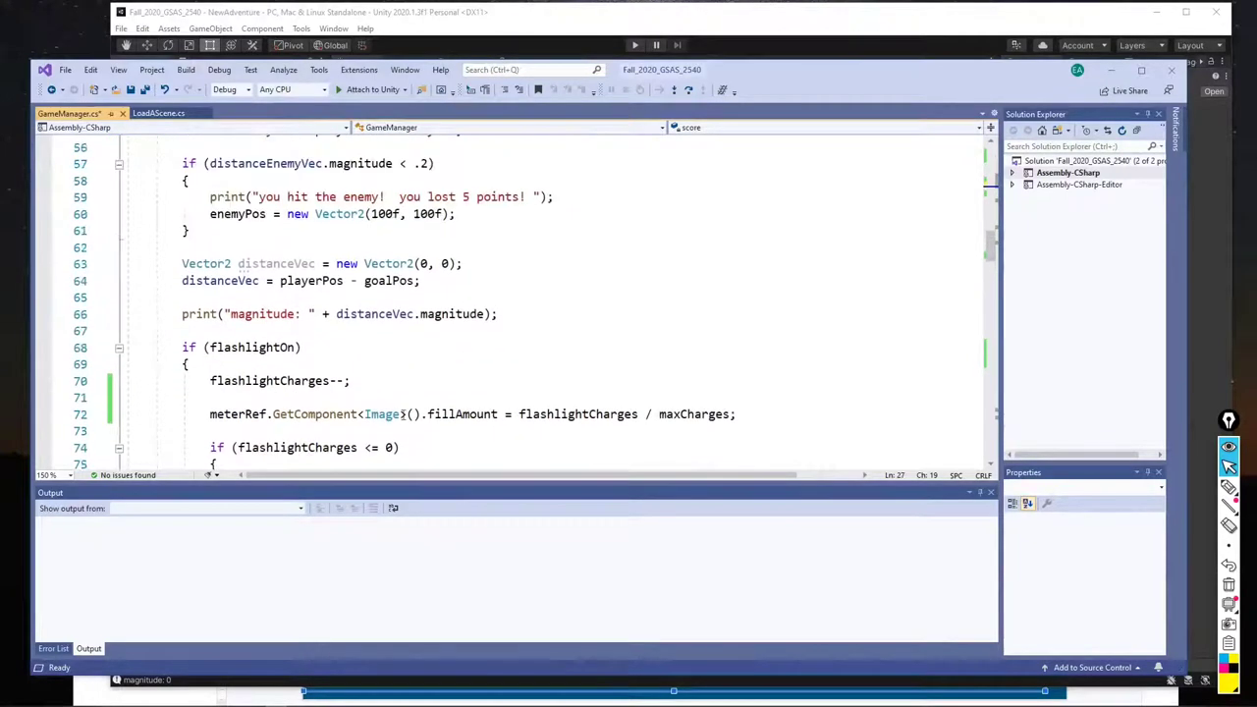
scroll(286, 310, up, 6)
scroll(285, 311, up, 4)
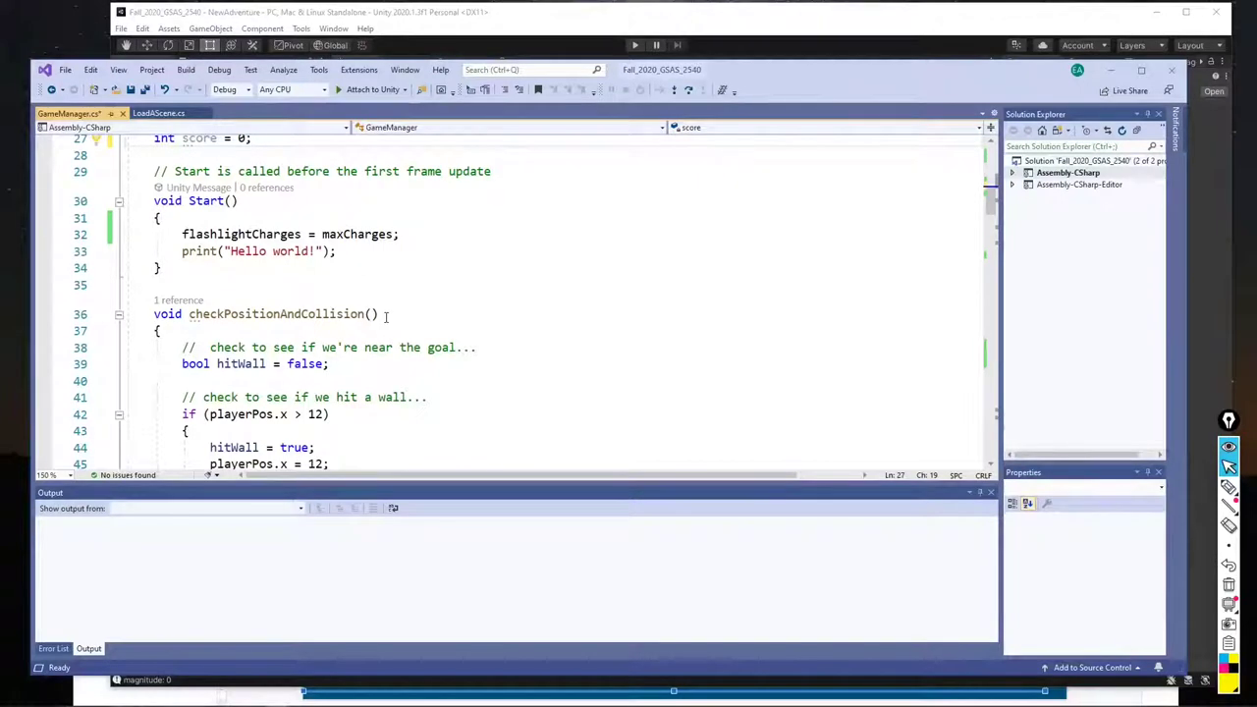
click(321, 331)
click(343, 382)
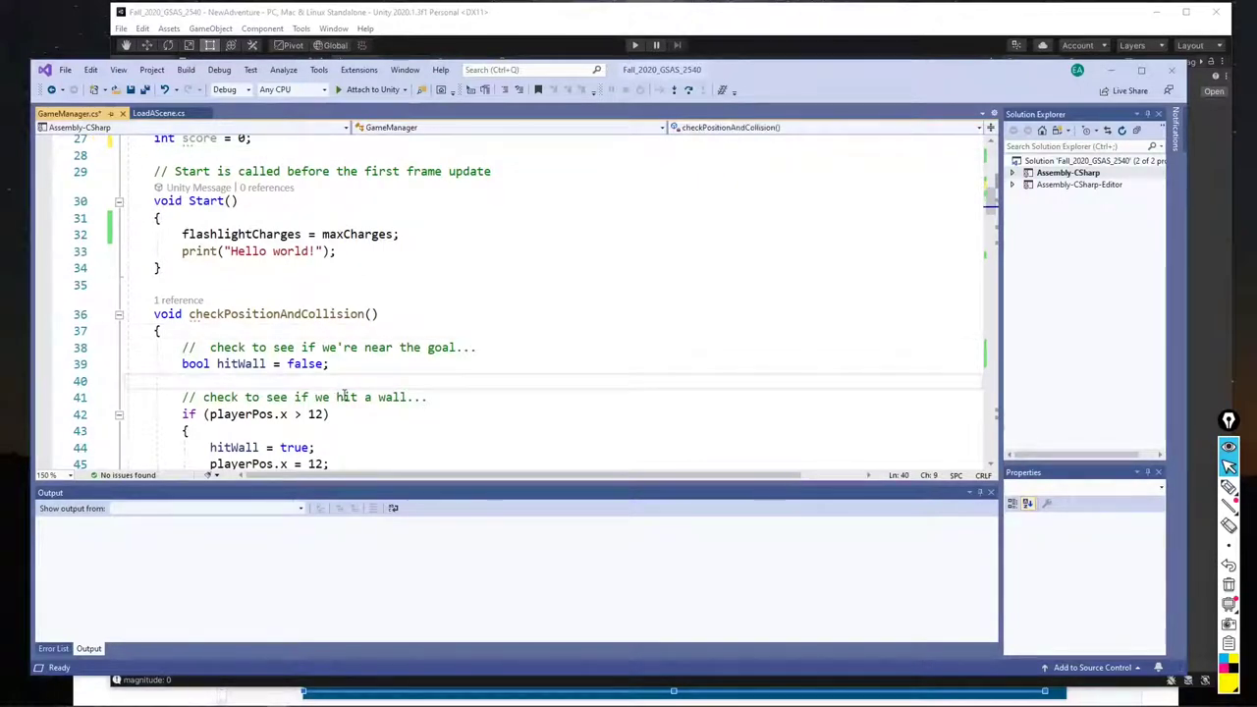
key(Return)
text(score)
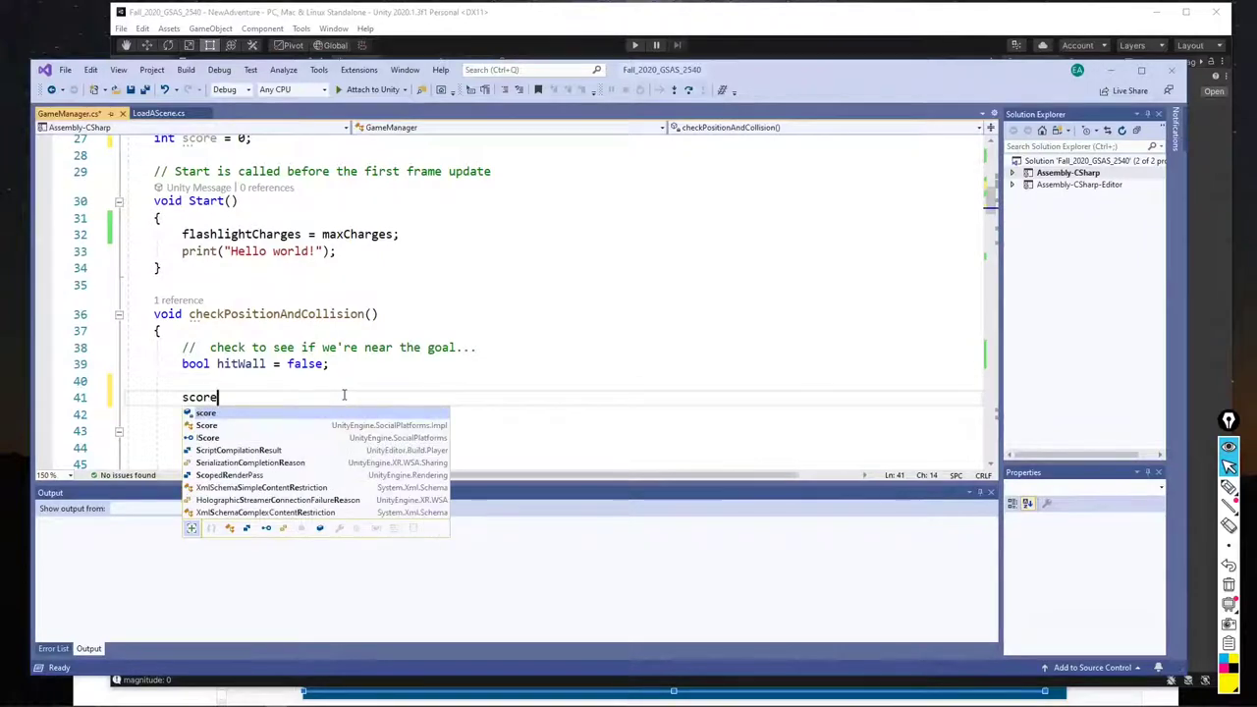
text(++;)
key(Return)
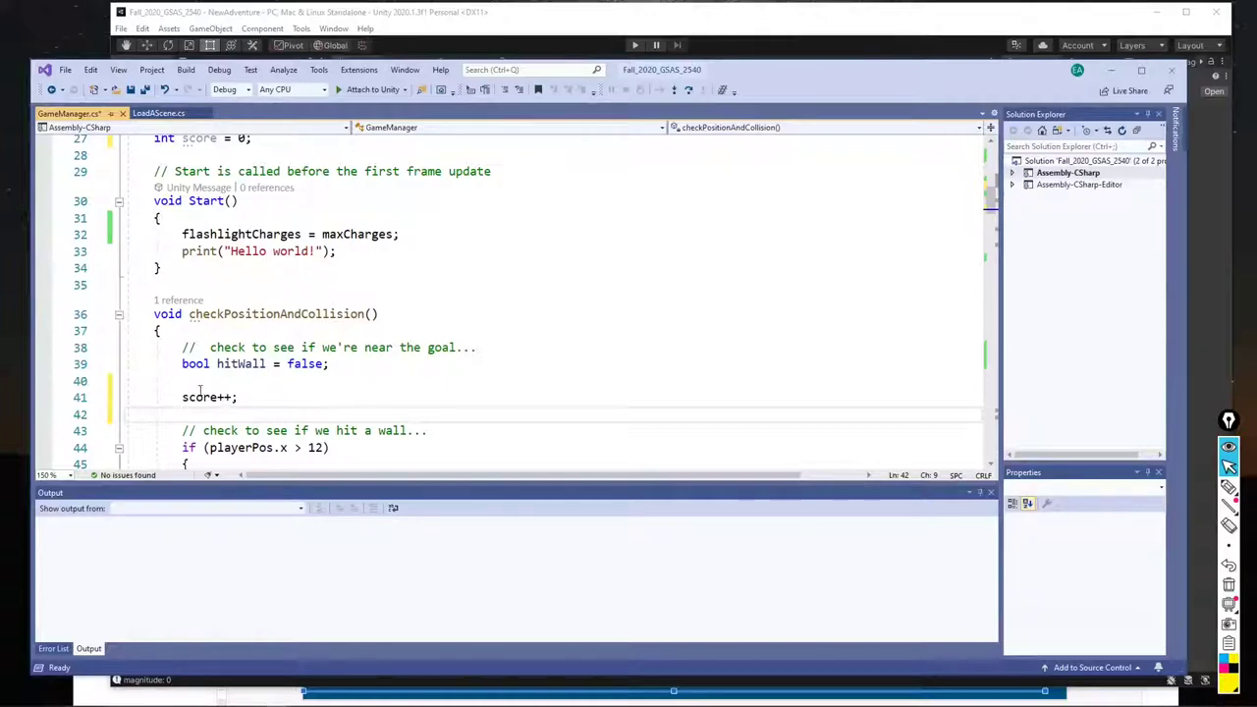
Examine the rest of checkPositionAndCollision and the AButtonWasPressed function for where the score should increase
scroll(213, 406, up, 2)
scroll(255, 398, down, 4)
scroll(256, 398, down, 20)
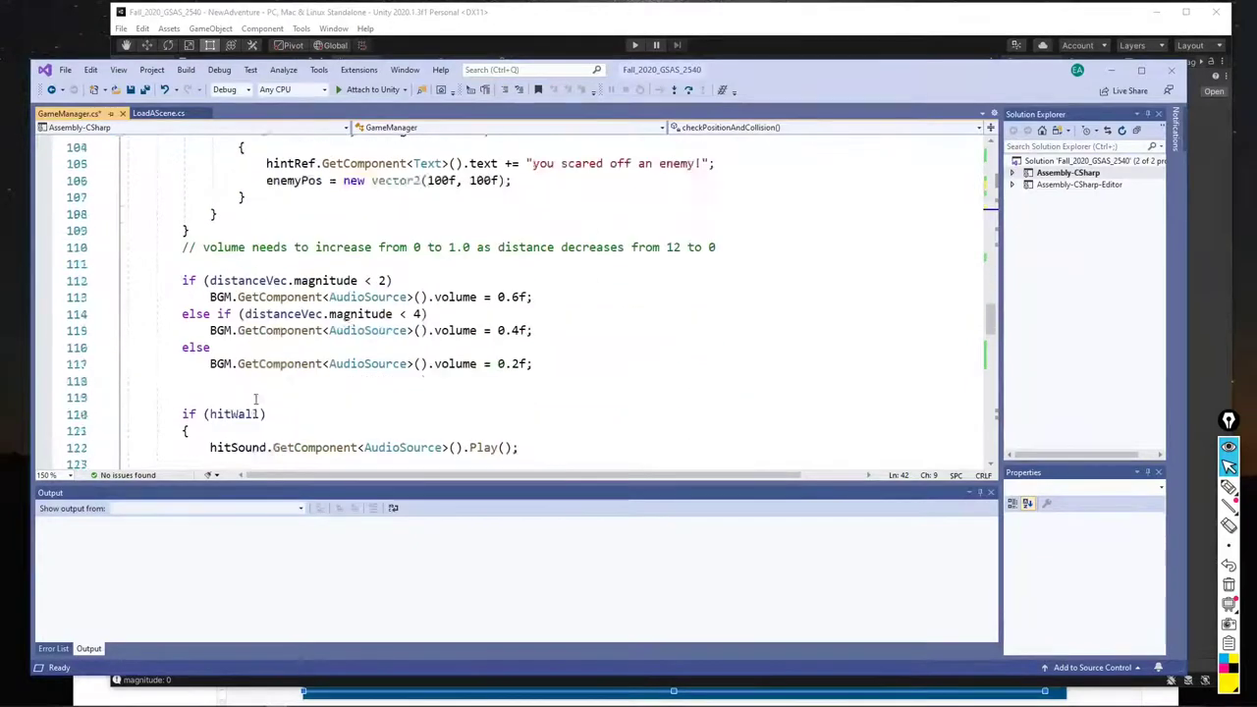
scroll(256, 397, down, 15)
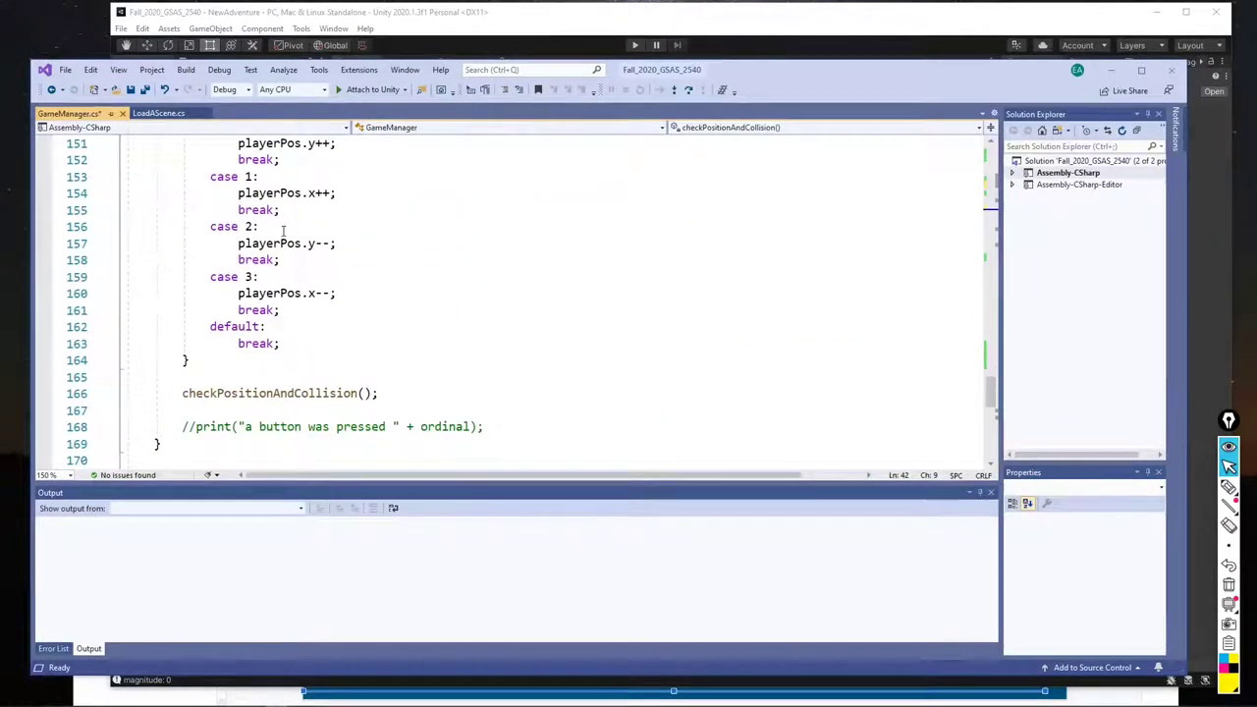
scroll(282, 229, up, 1)
scroll(277, 310, up, 5)
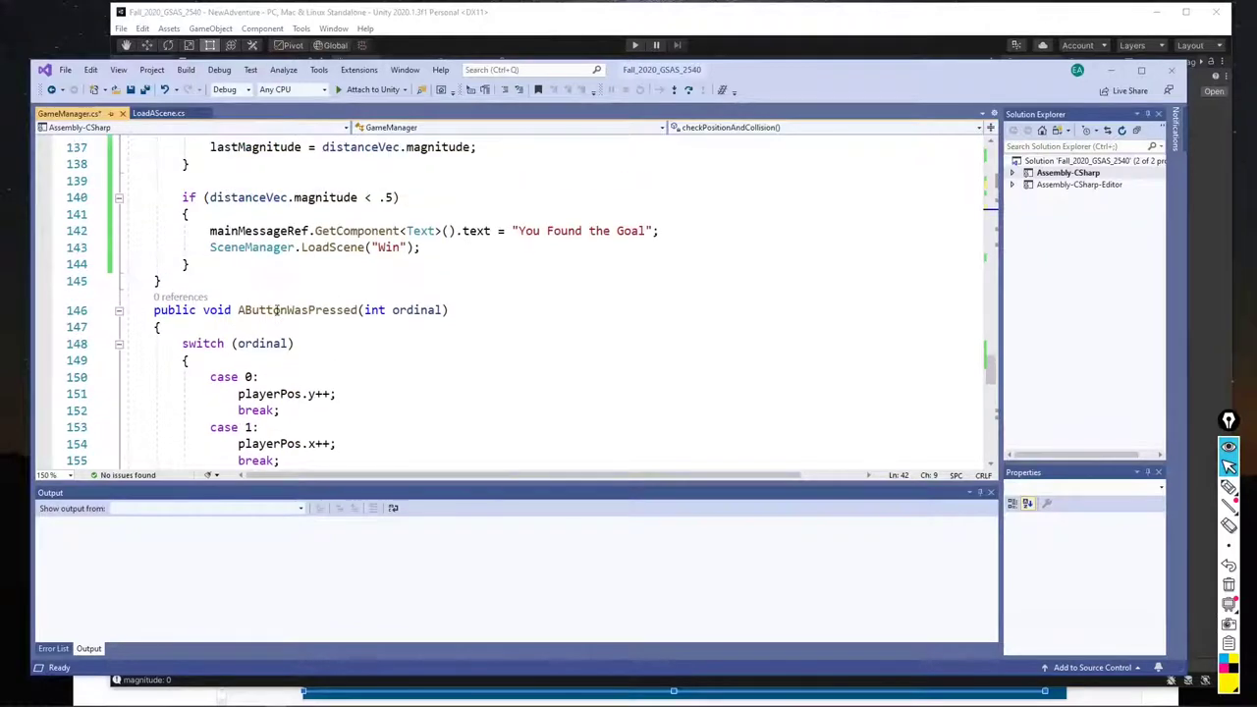
scroll(277, 310, up, 6)
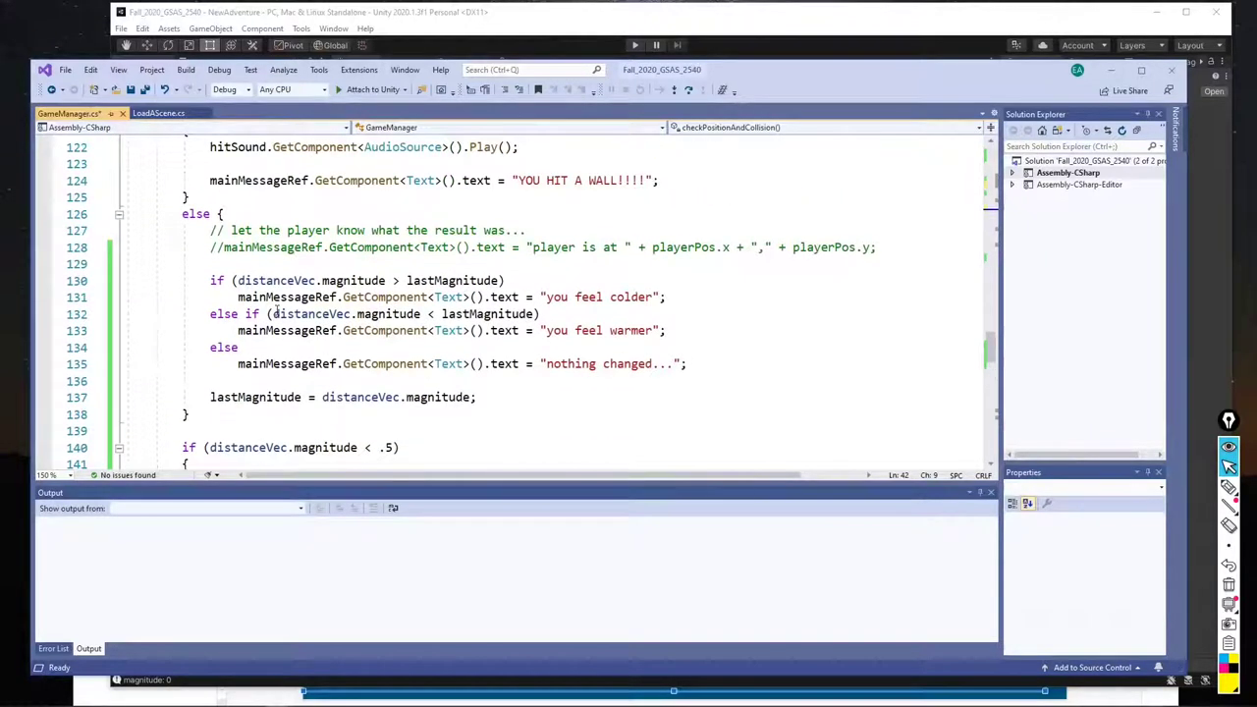
scroll(277, 310, up, 20)
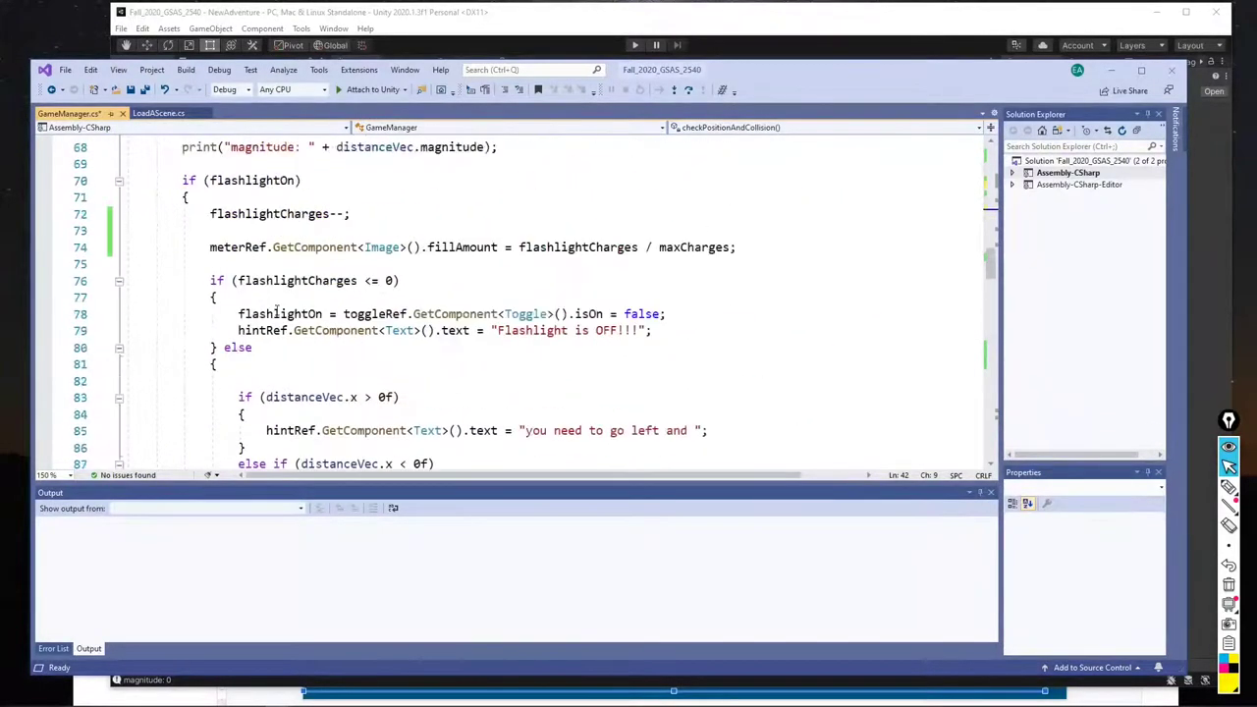
scroll(277, 310, up, 7)
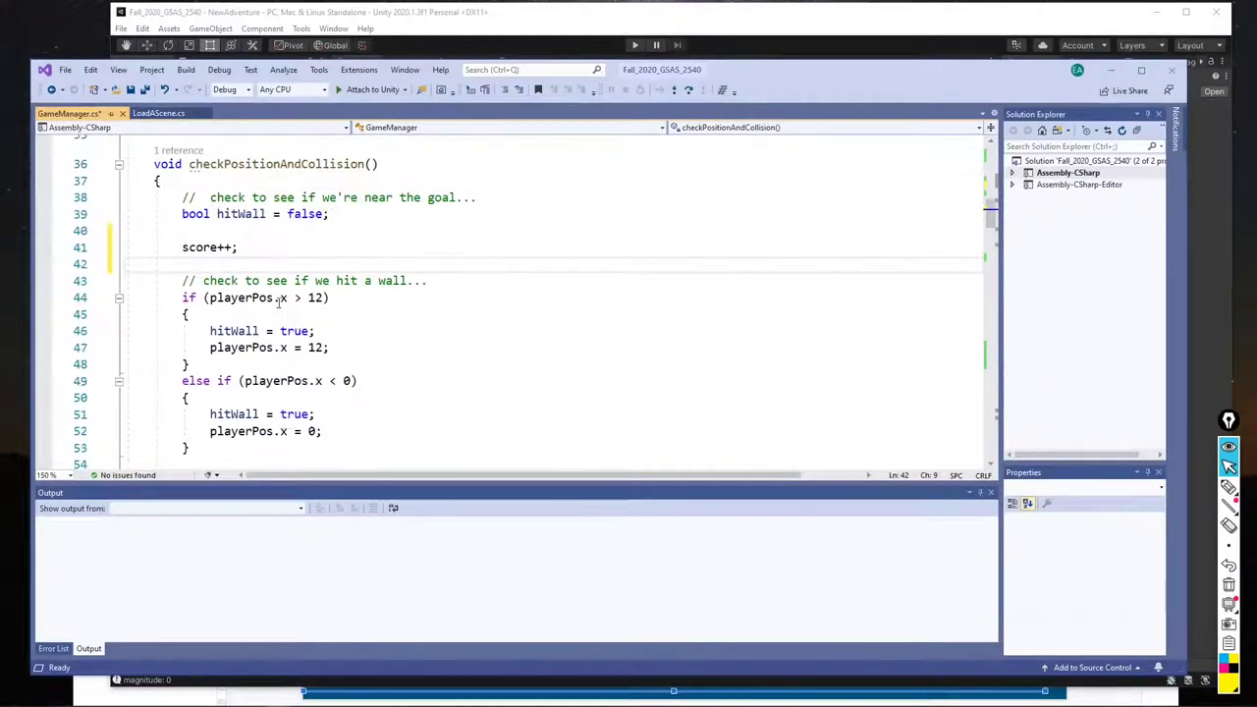
Move the score++; line from checkPositionAndCollision to the start of AButtonWasPressed, with a blank line only between it and the switch statement
drag(263, 253, 358, 211)
key(BackSpace)
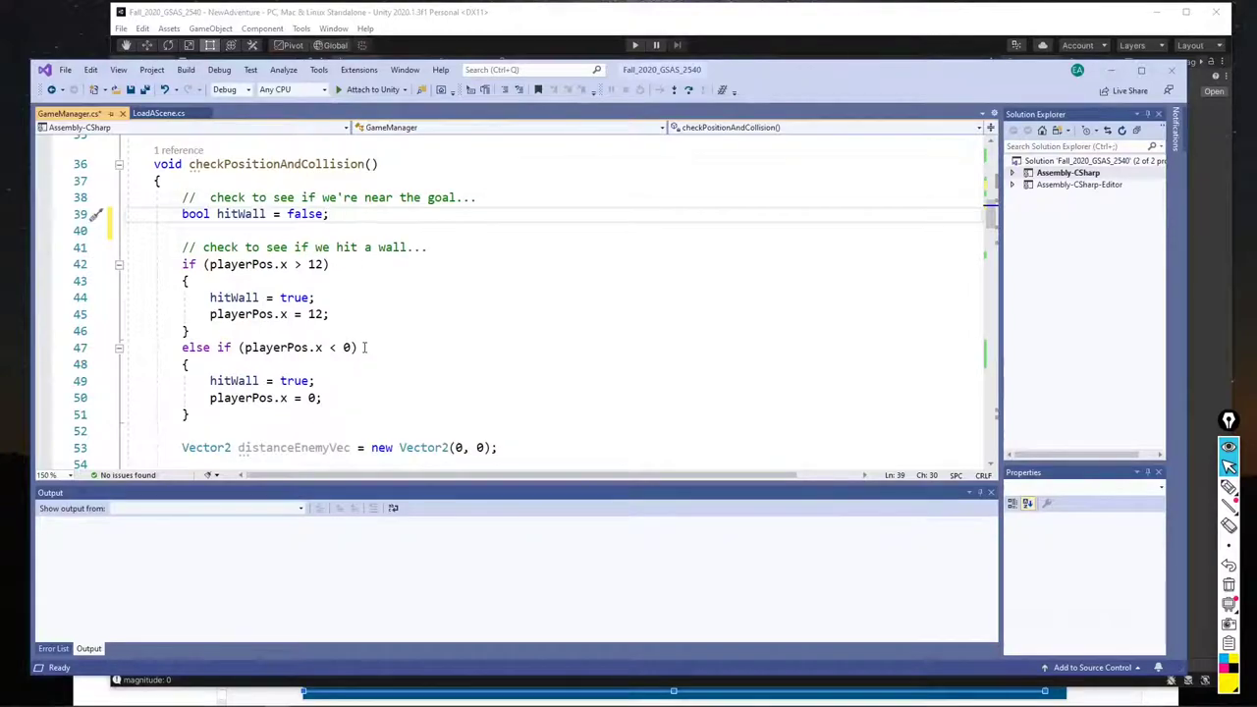
scroll(364, 329, down, 10)
scroll(366, 363, down, 20)
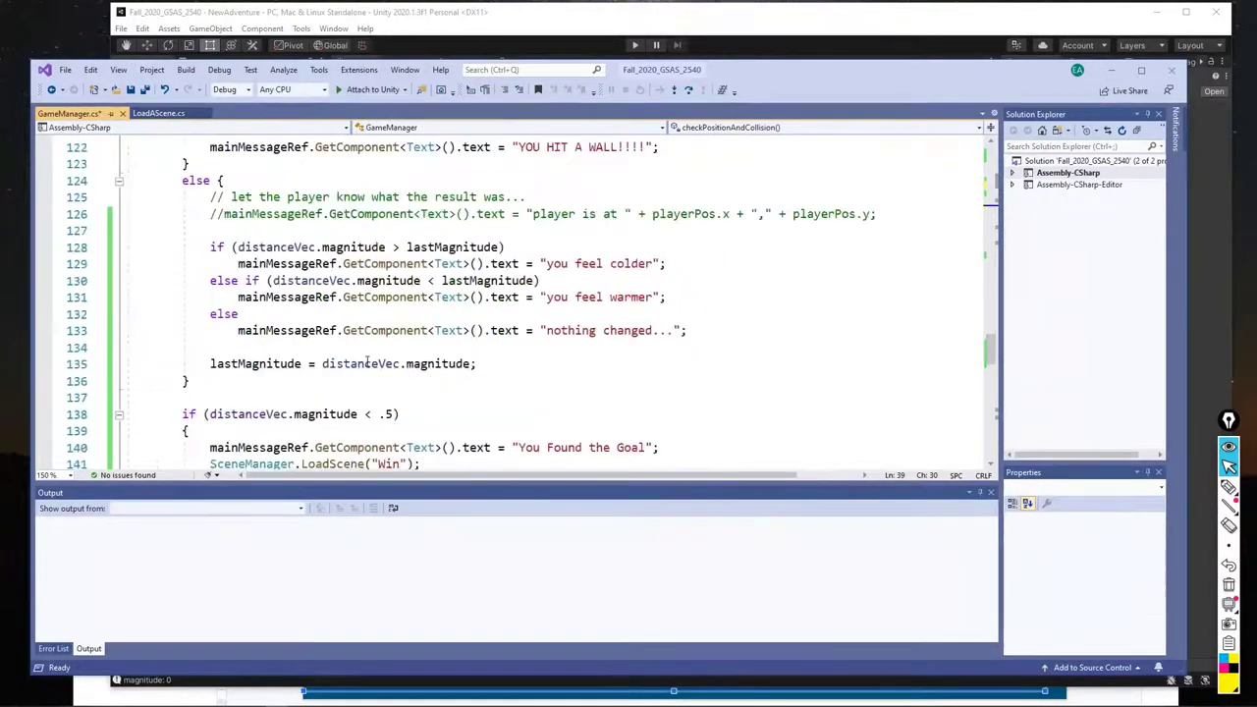
scroll(365, 359, down, 3)
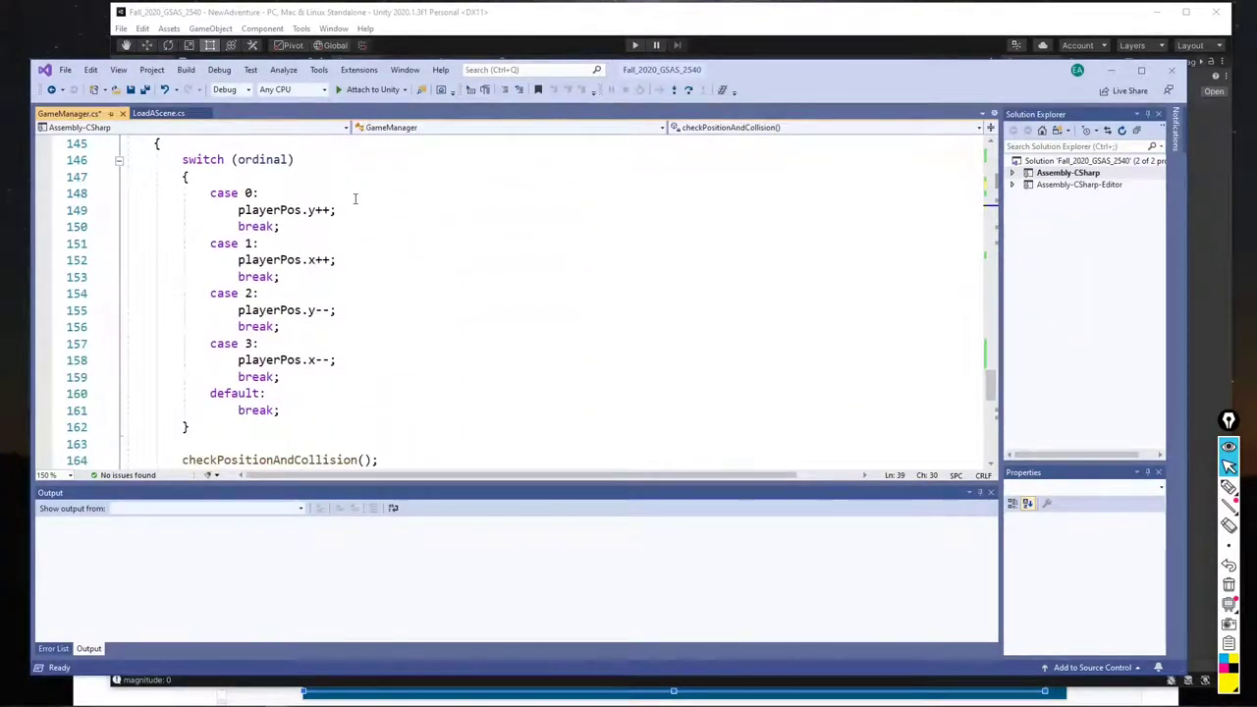
scroll(356, 196, up, 2)
click(308, 244)
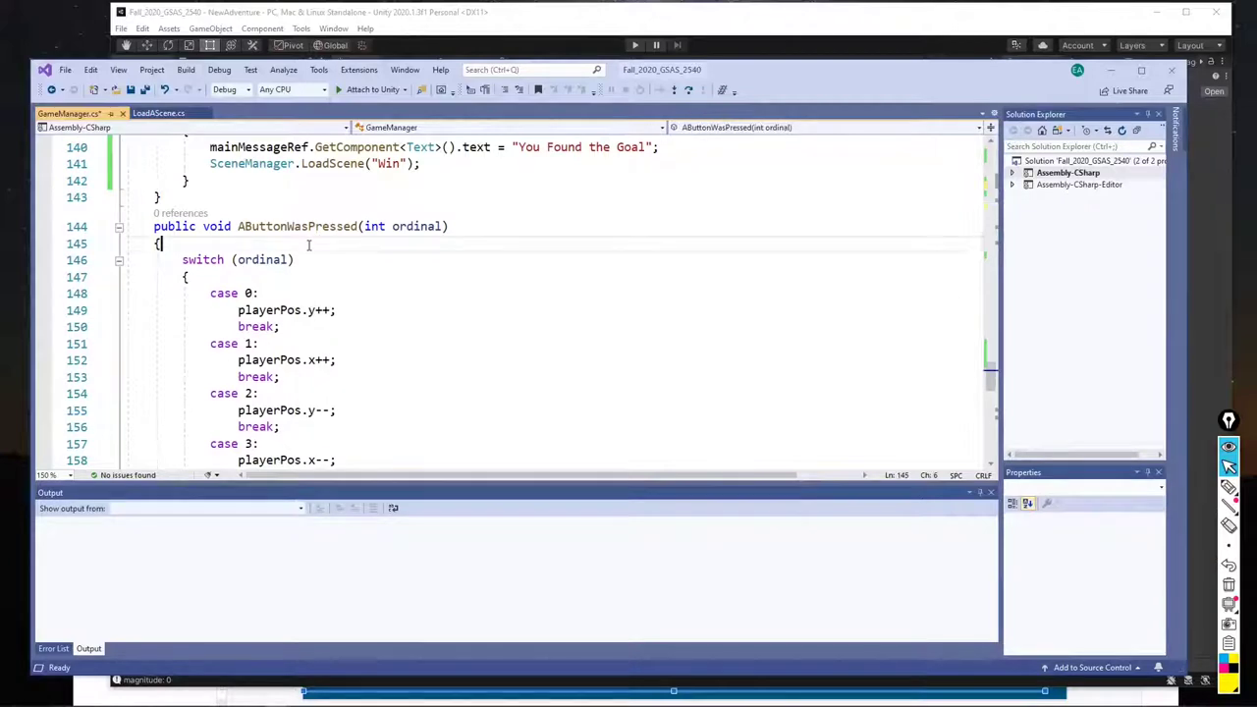
key(Return)
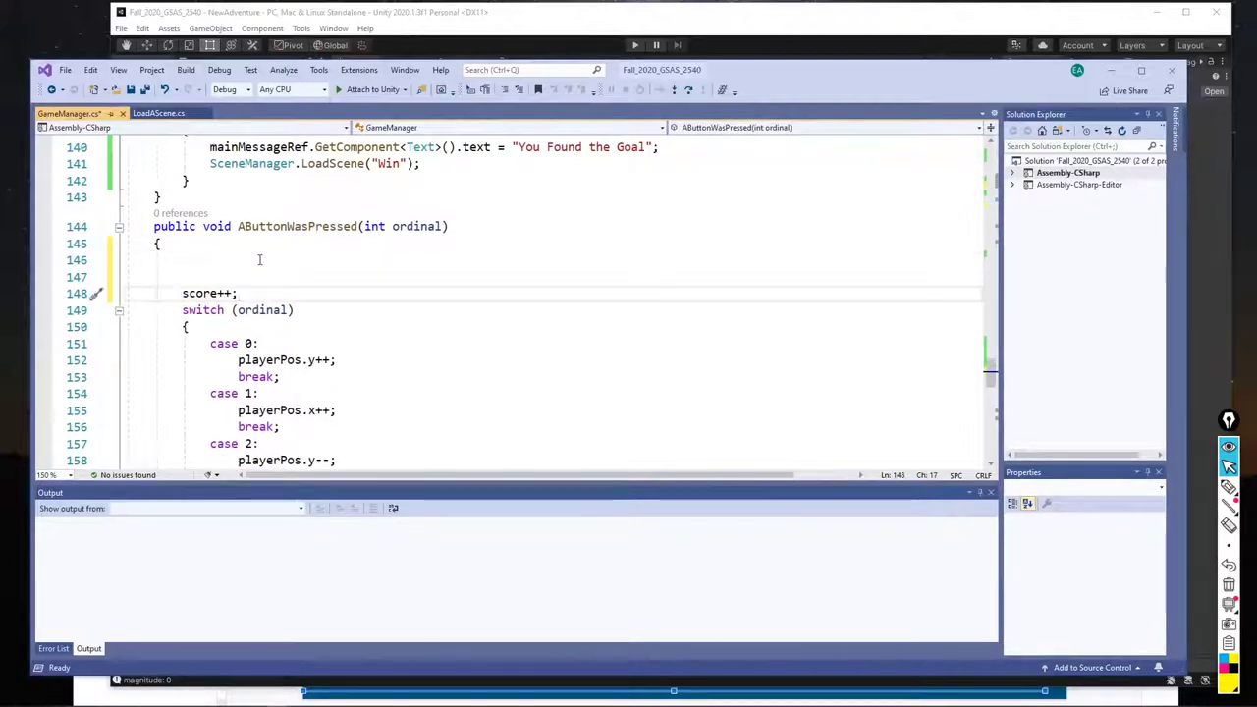
drag(248, 246, 243, 275)
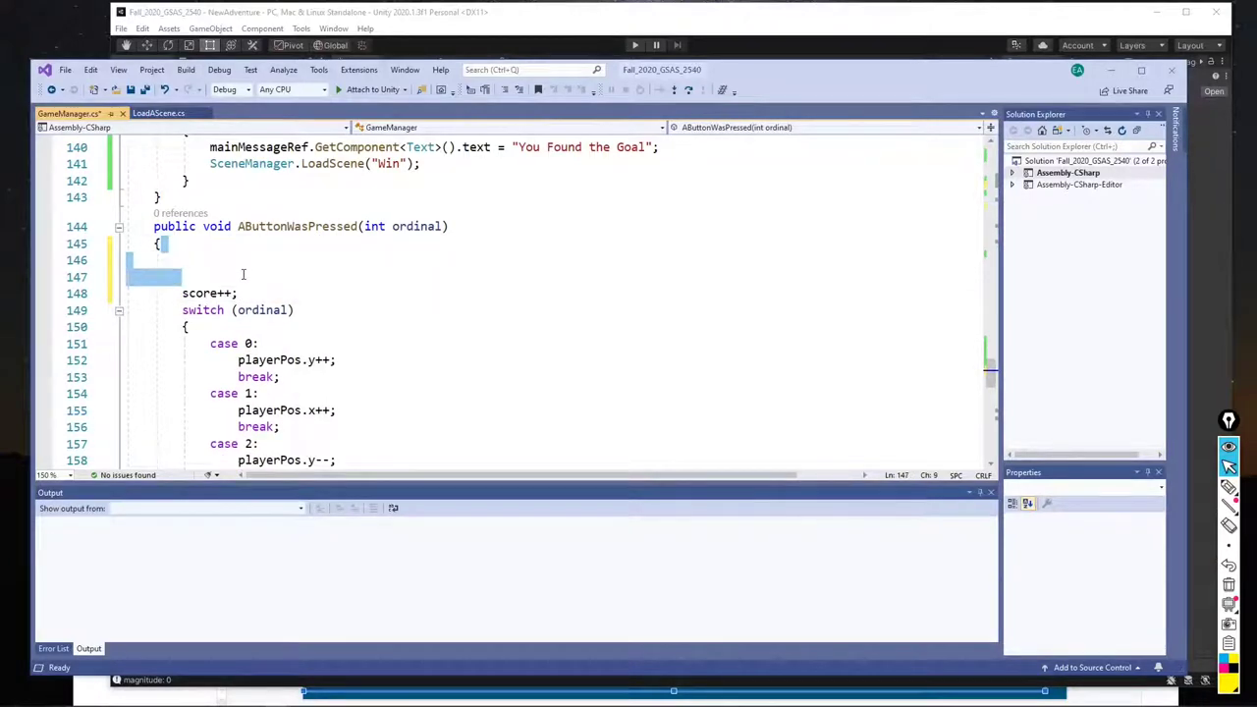
key(BackSpace)
click(298, 260)
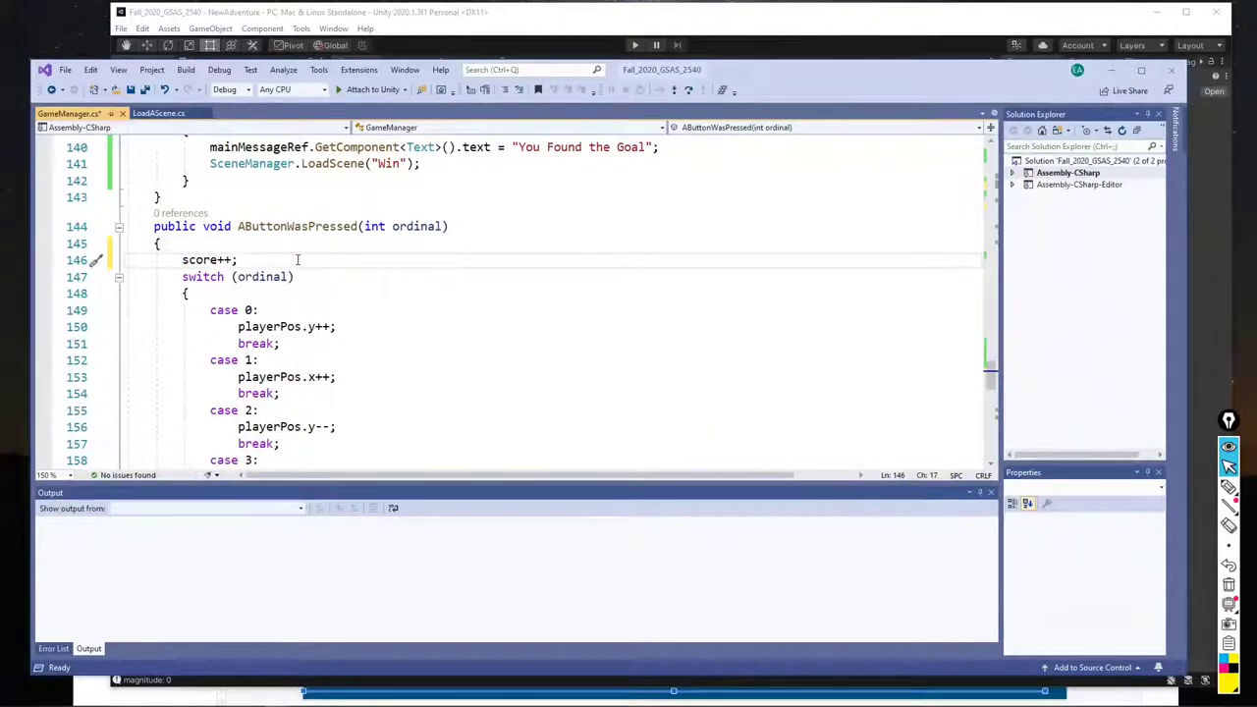
key(Return)
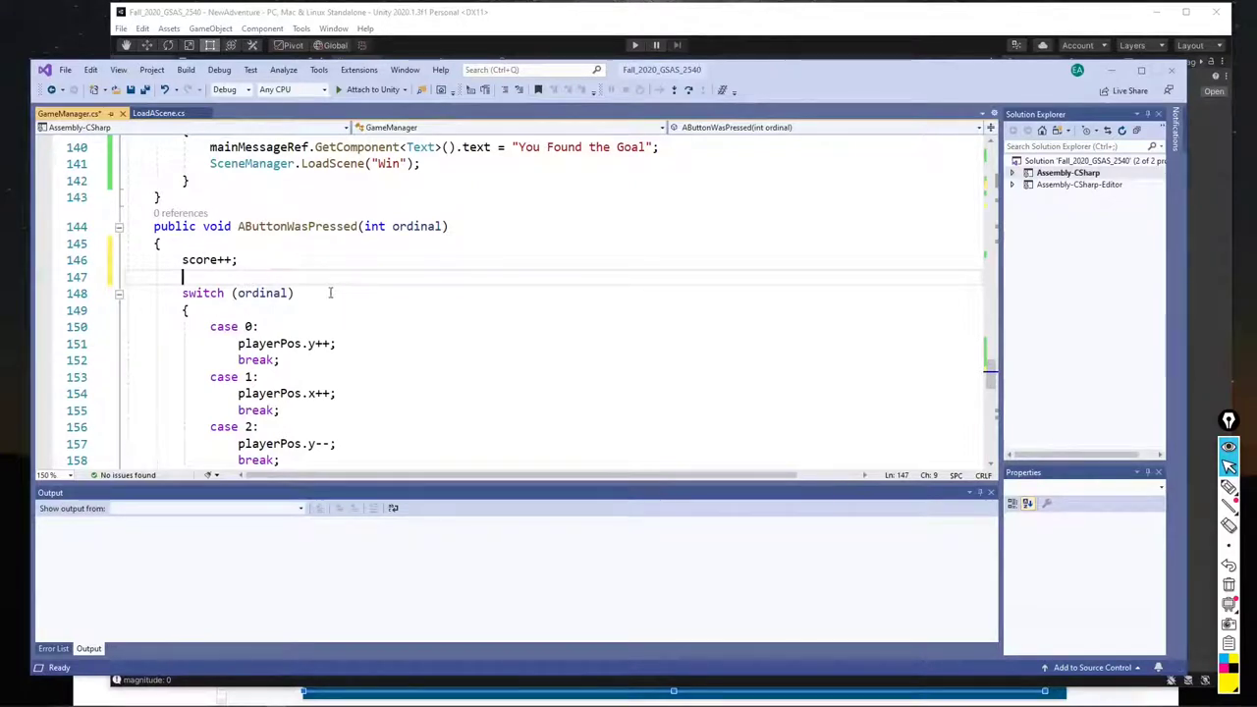
Highlight the score++; line in AButtonWasPressed
click(256, 259)
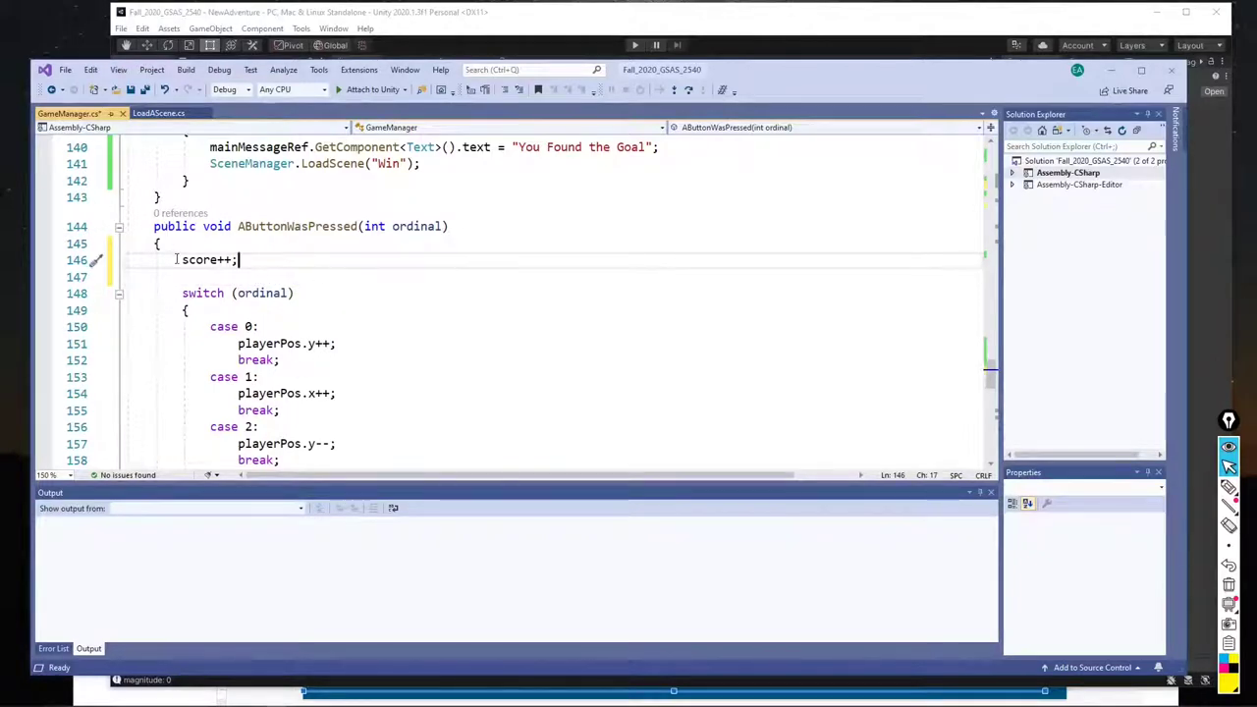
key(Home)
key(shift+Down)
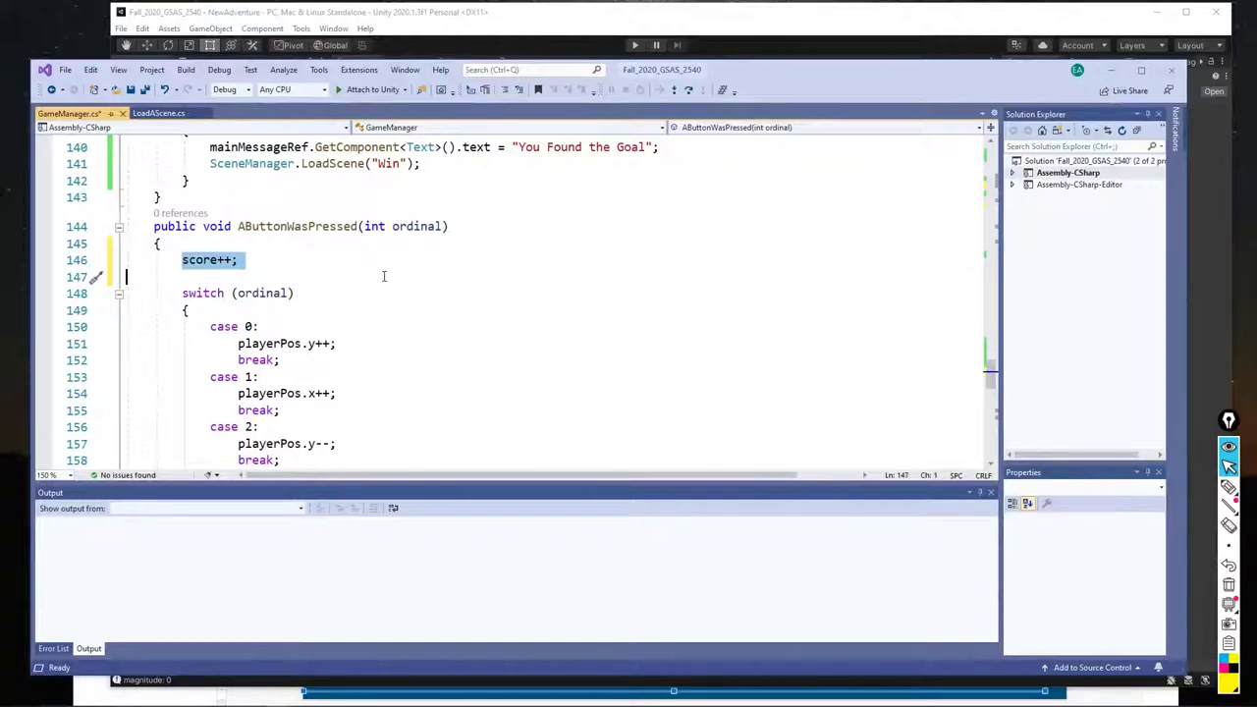
Switch to Unity and inspect the MainMessage and HintMessage text objects in the Scene view
click(558, 20)
scroll(656, 203, up, 5)
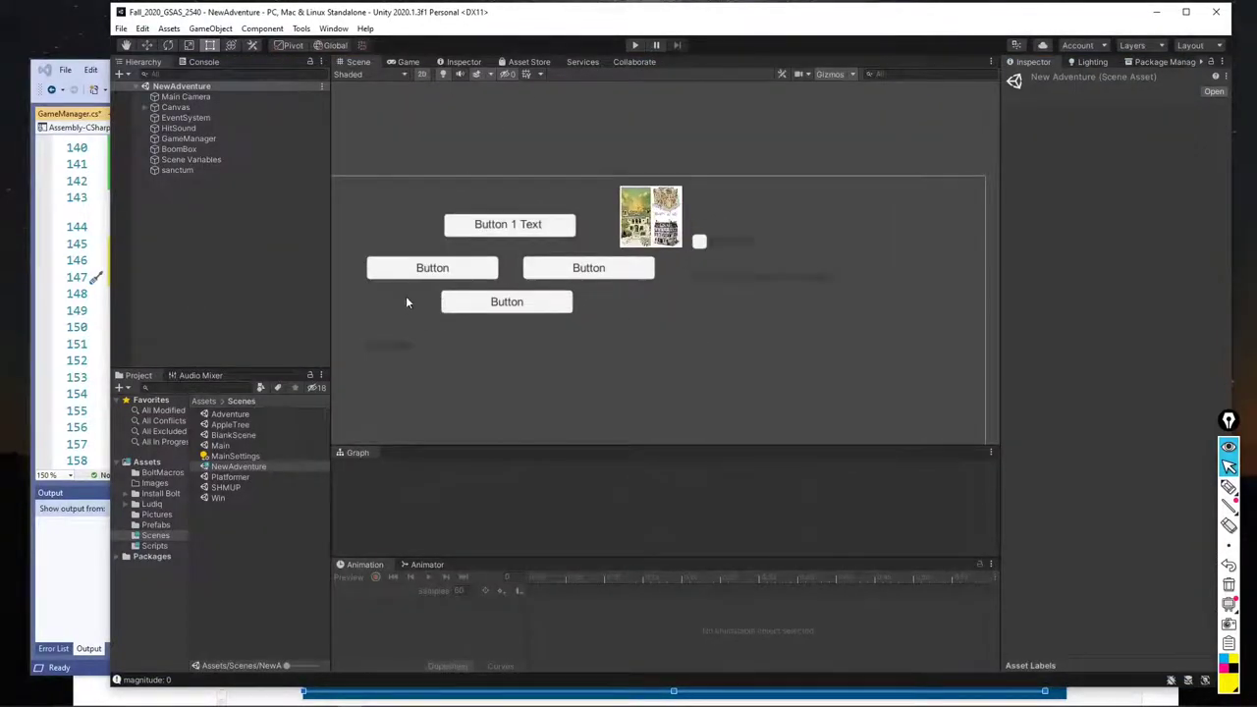
click(386, 349)
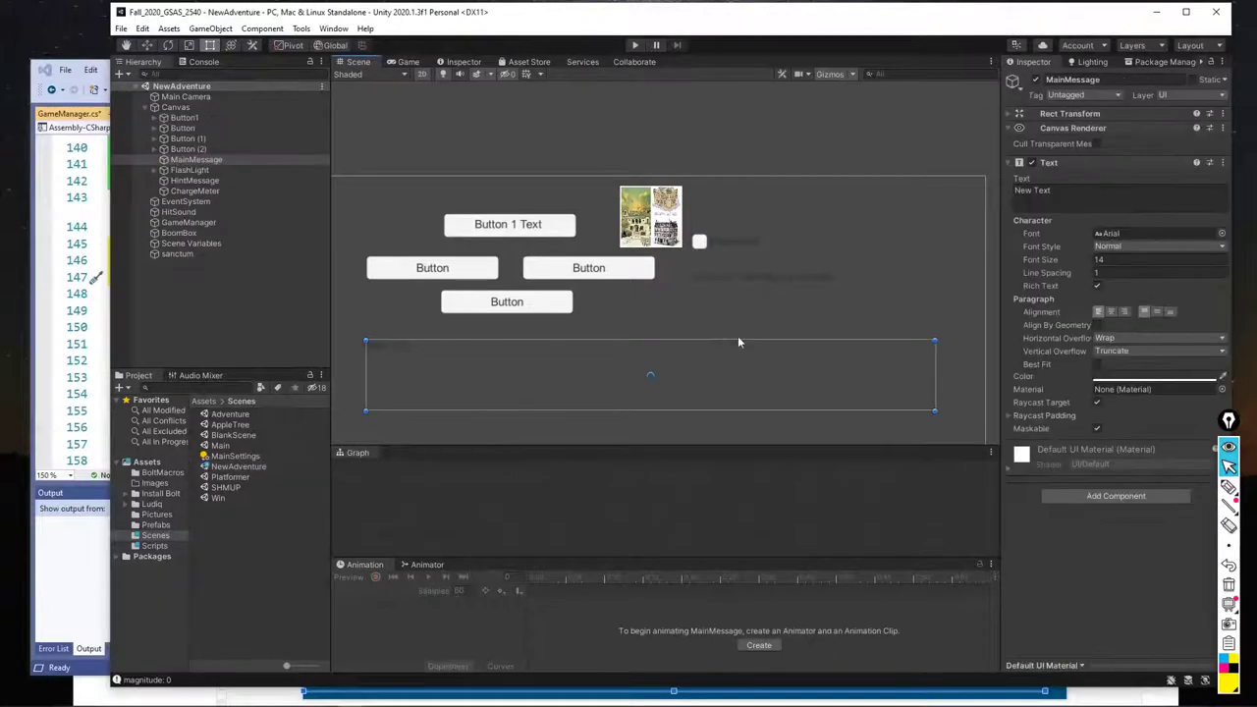
click(780, 275)
scroll(775, 255, down, 1)
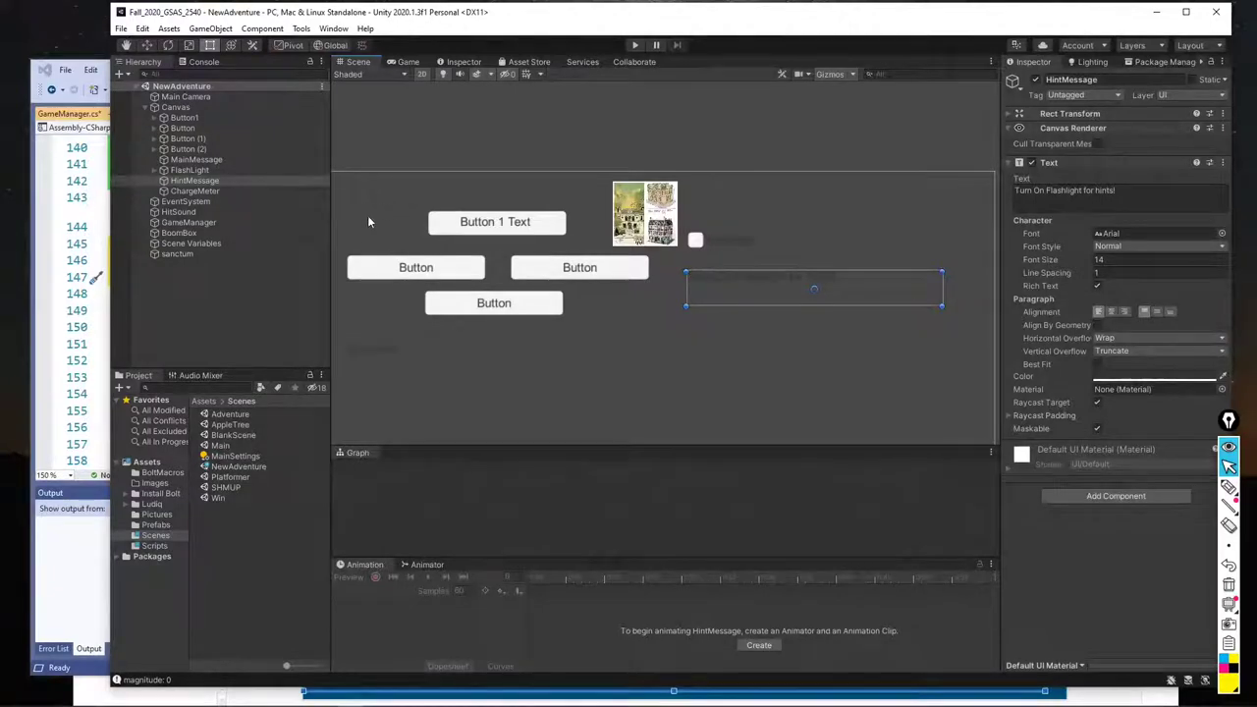
click(526, 379)
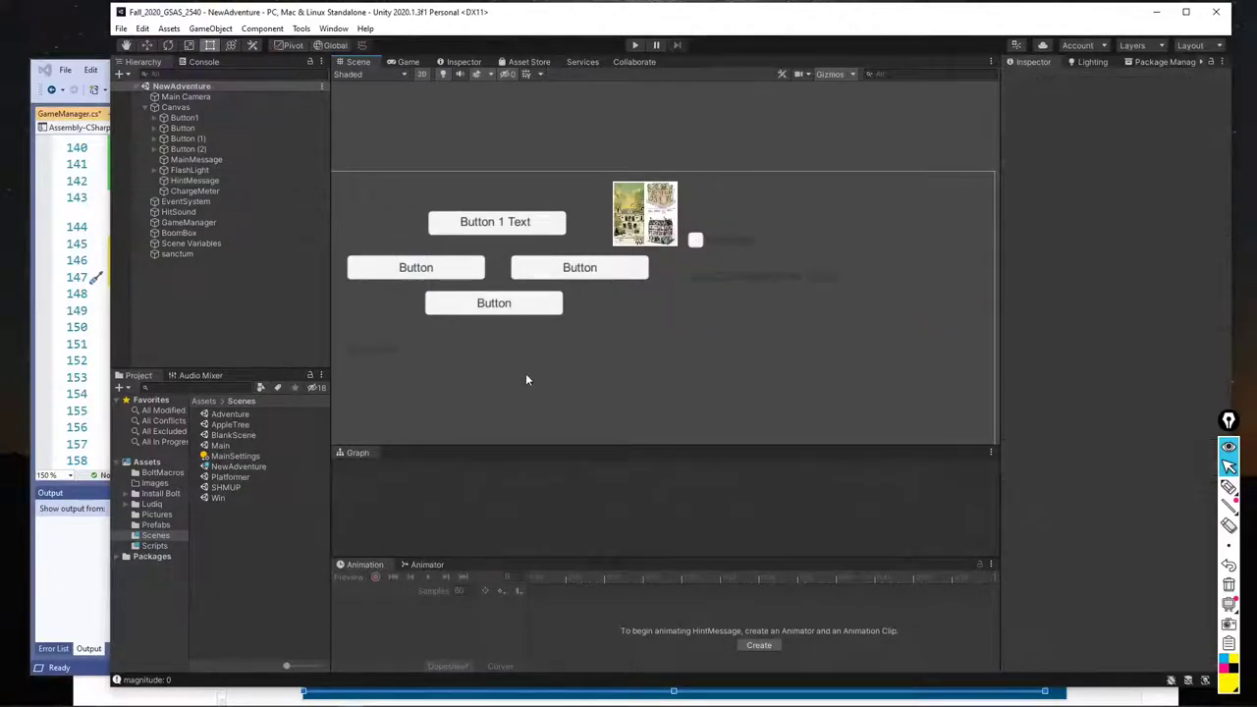
click(527, 371)
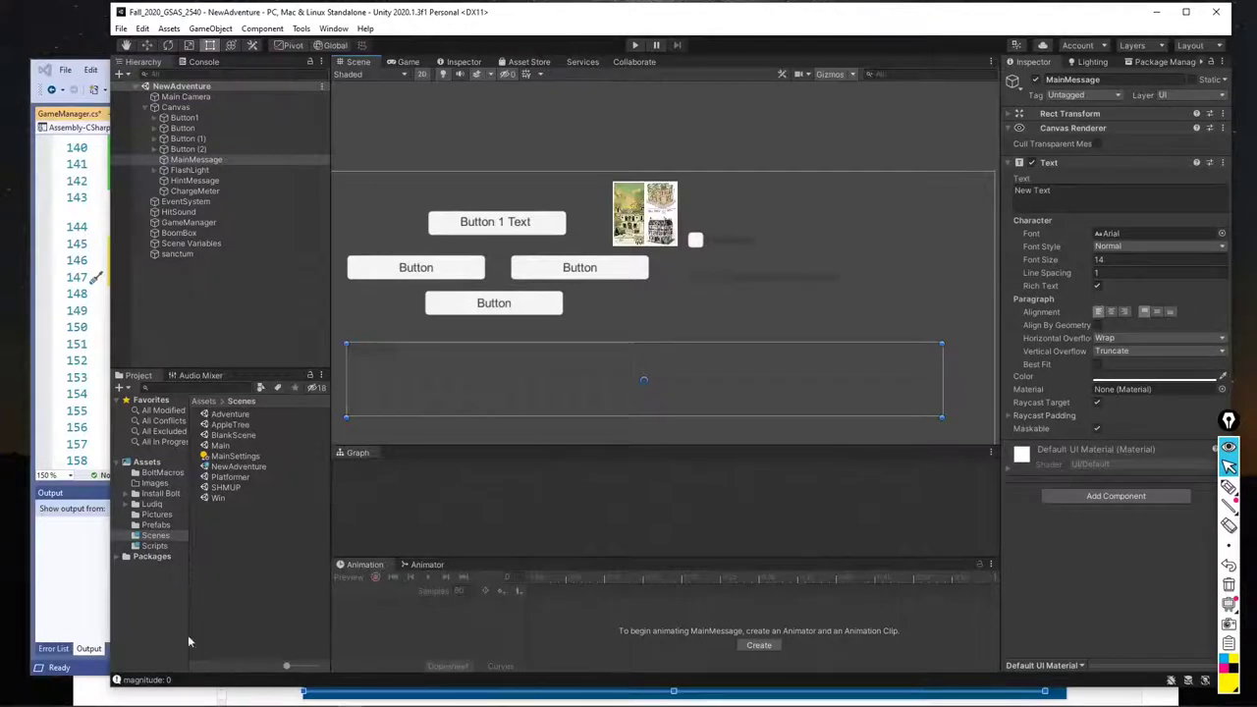
In Visual Studio, add score += 5; at the start of the distanceEnemyVec.magnitude < .2 block, save GameManager.cs, and return to Unity
click(91, 593)
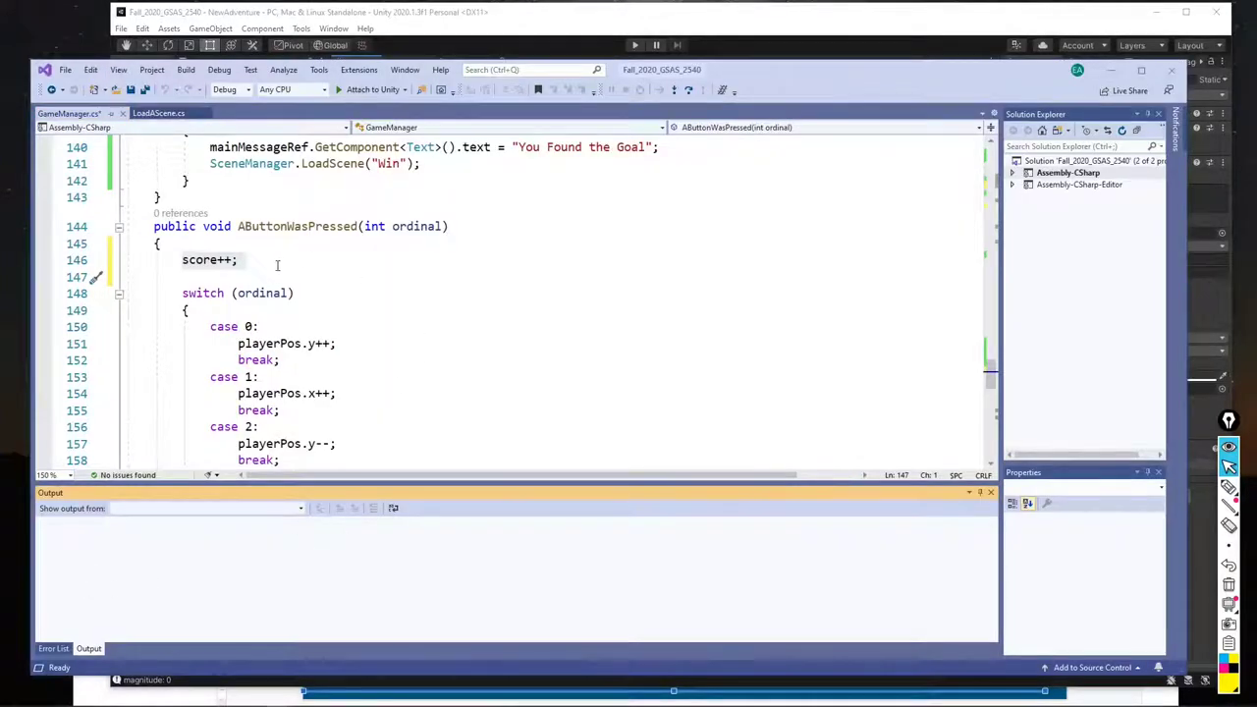
scroll(339, 274, down, 2)
scroll(332, 287, up, 3)
scroll(332, 288, up, 17)
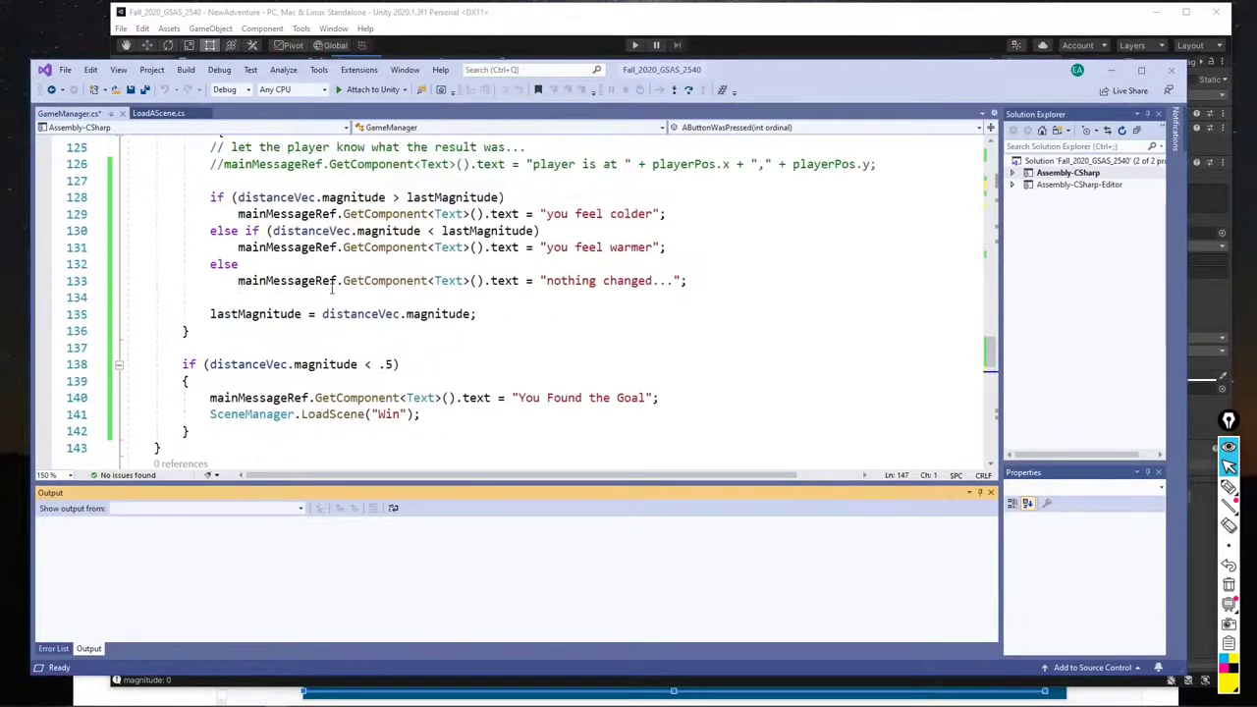
scroll(332, 289, up, 8)
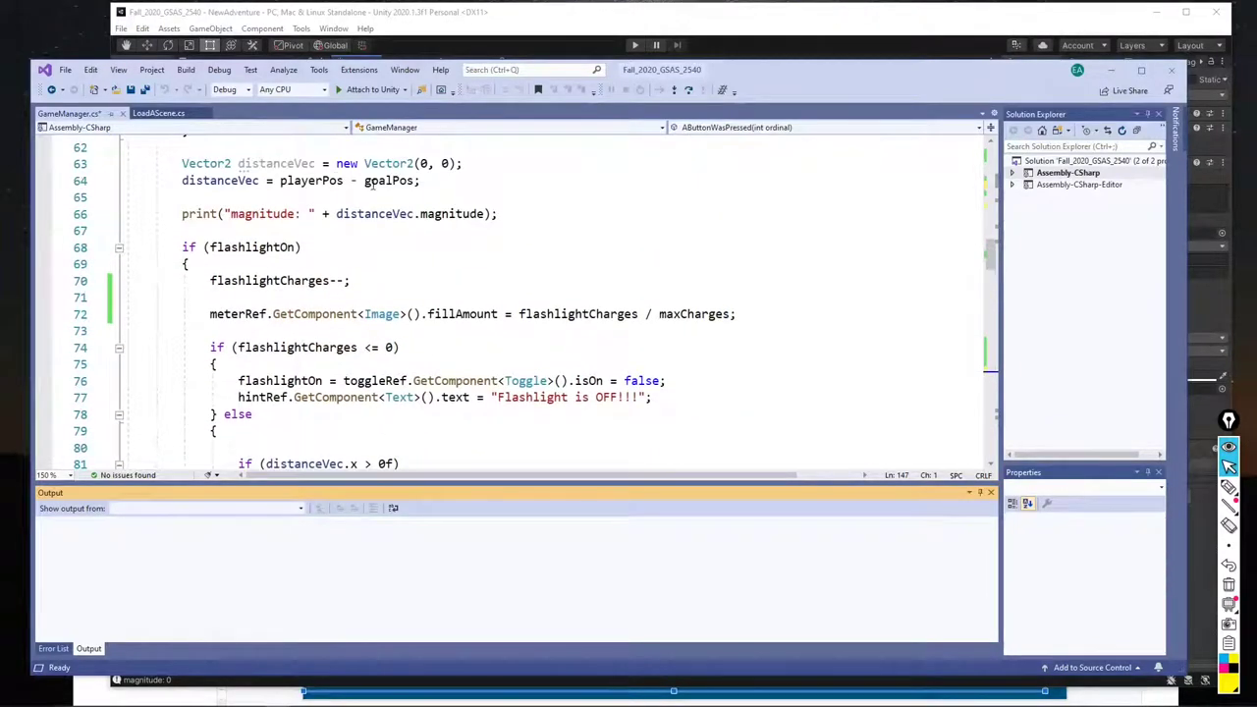
scroll(371, 185, up, 1)
scroll(529, 226, up, 1)
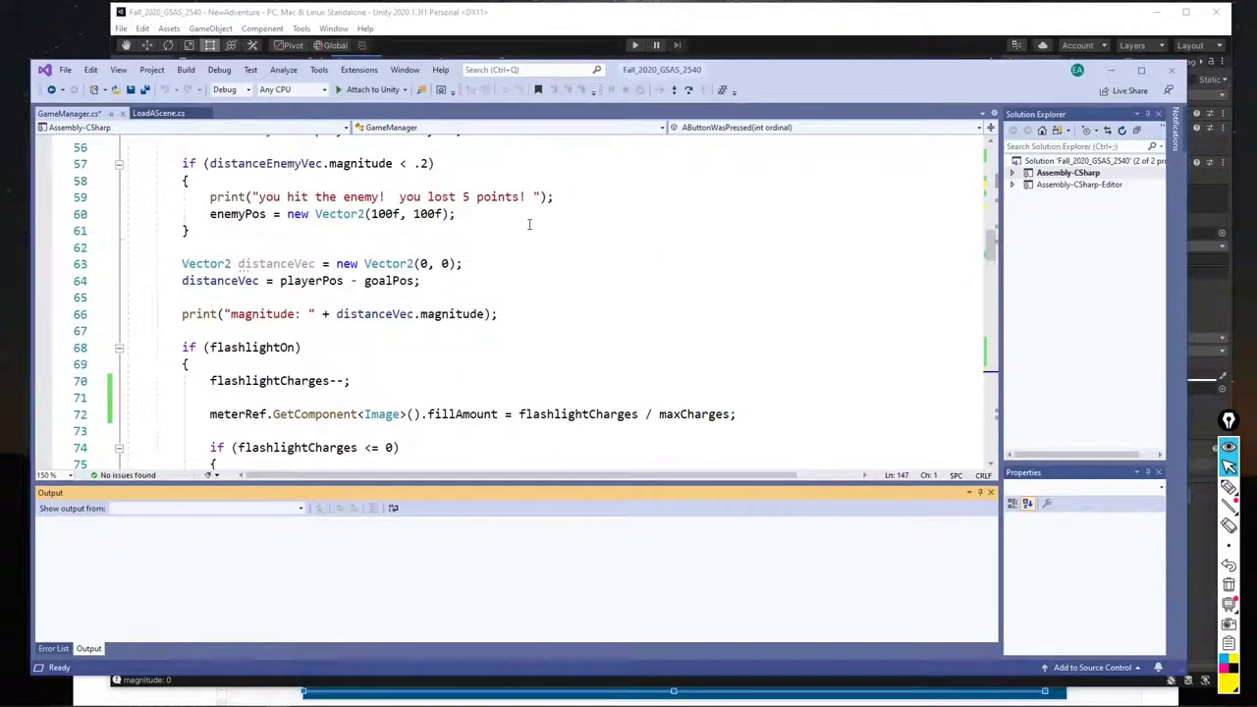
click(250, 180)
key(Return)
text(sco)
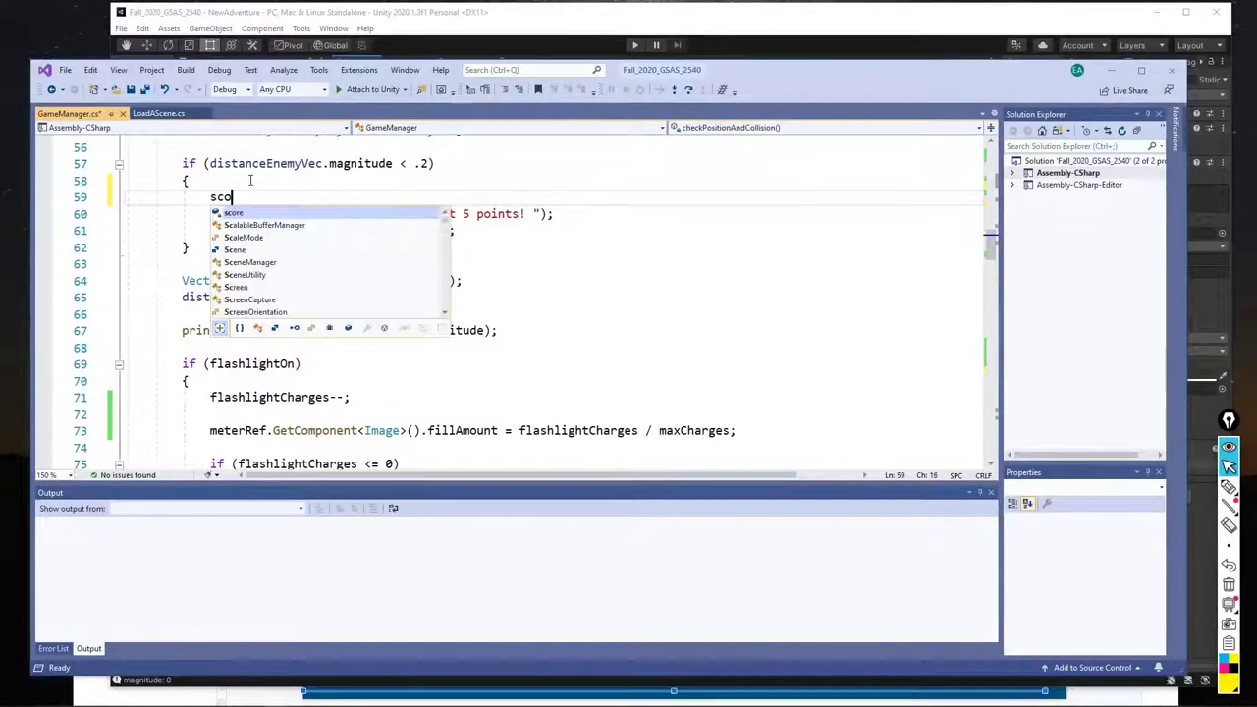
text(re += 5;)
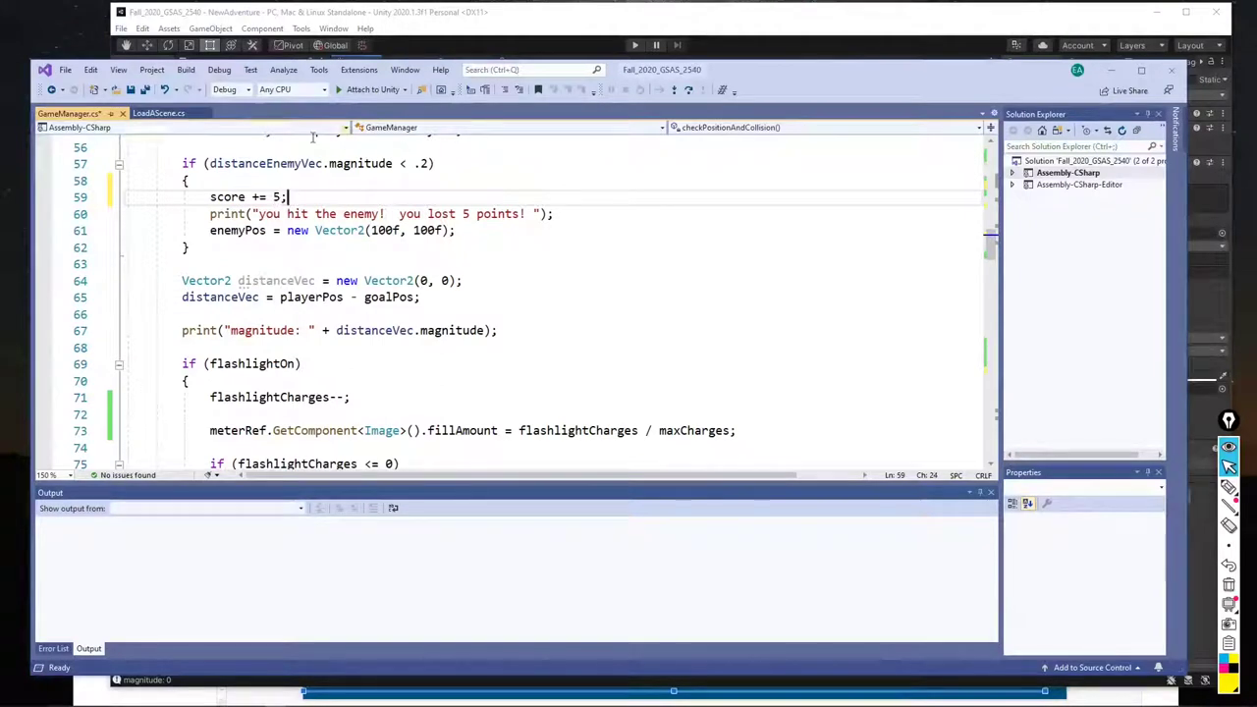
key(ctrl+s)
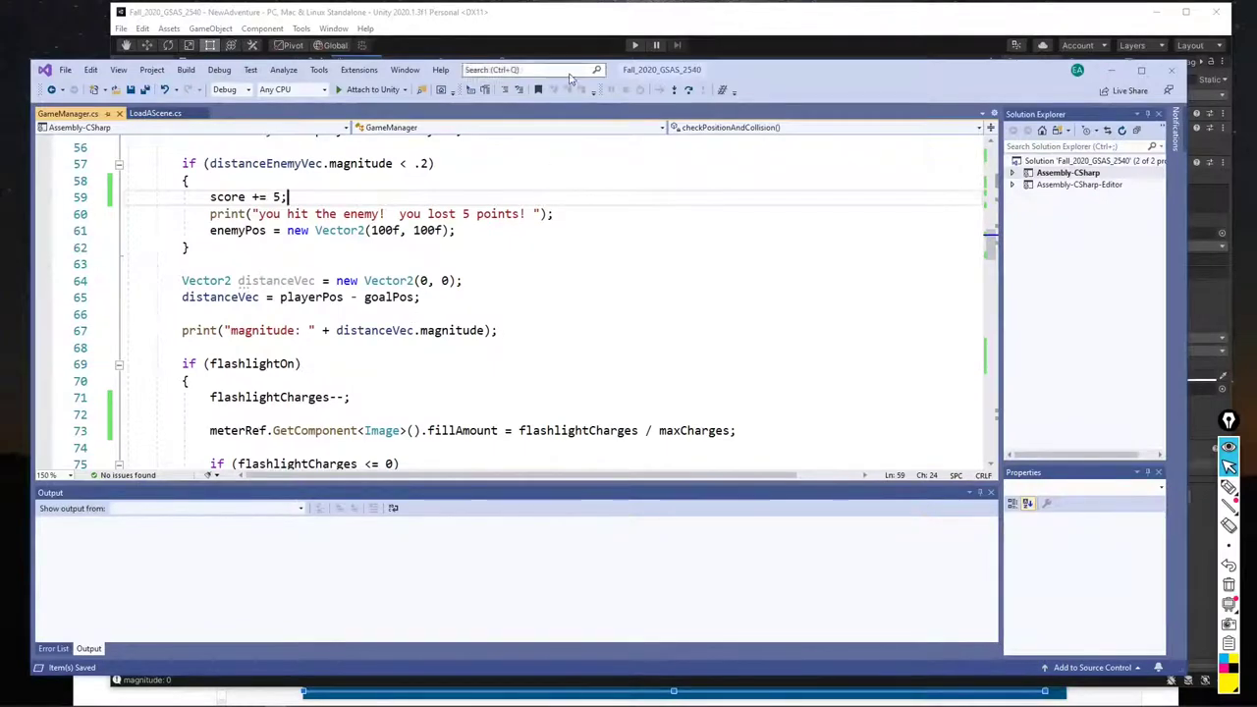
click(558, 24)
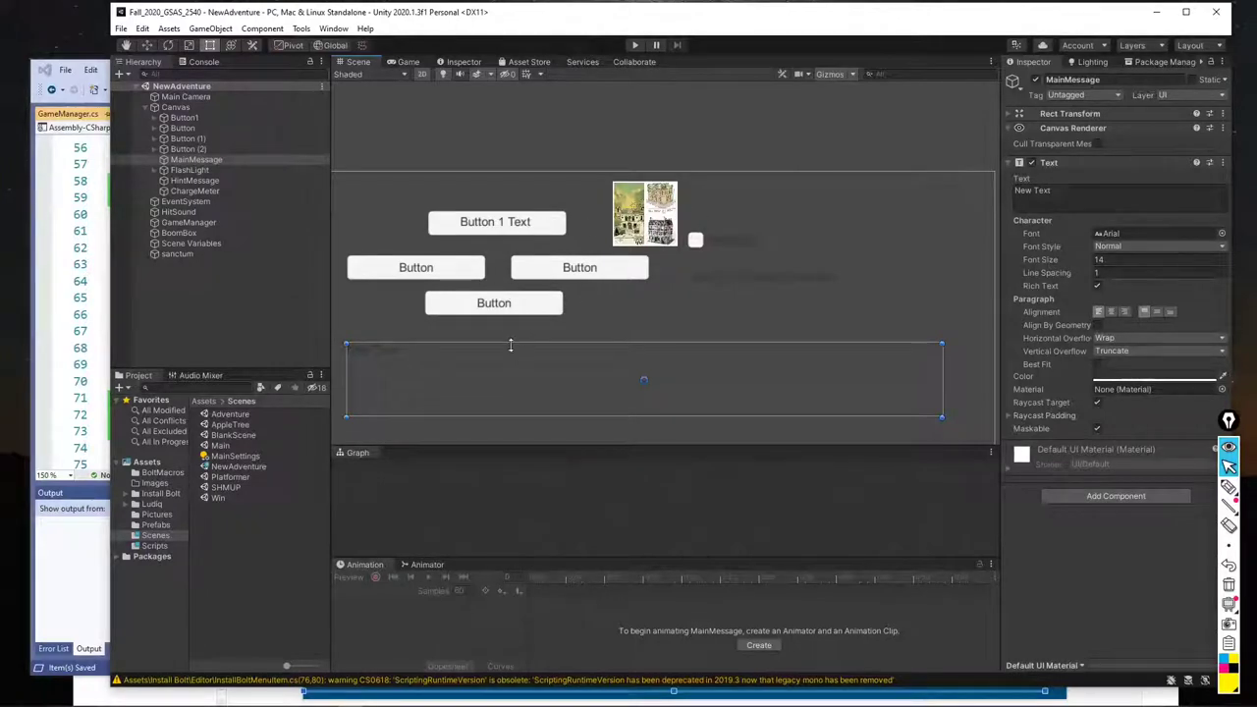
Collapse the Canvas hierarchy, open the Win scene and frame its Main Camera in the Scene view
click(146, 108)
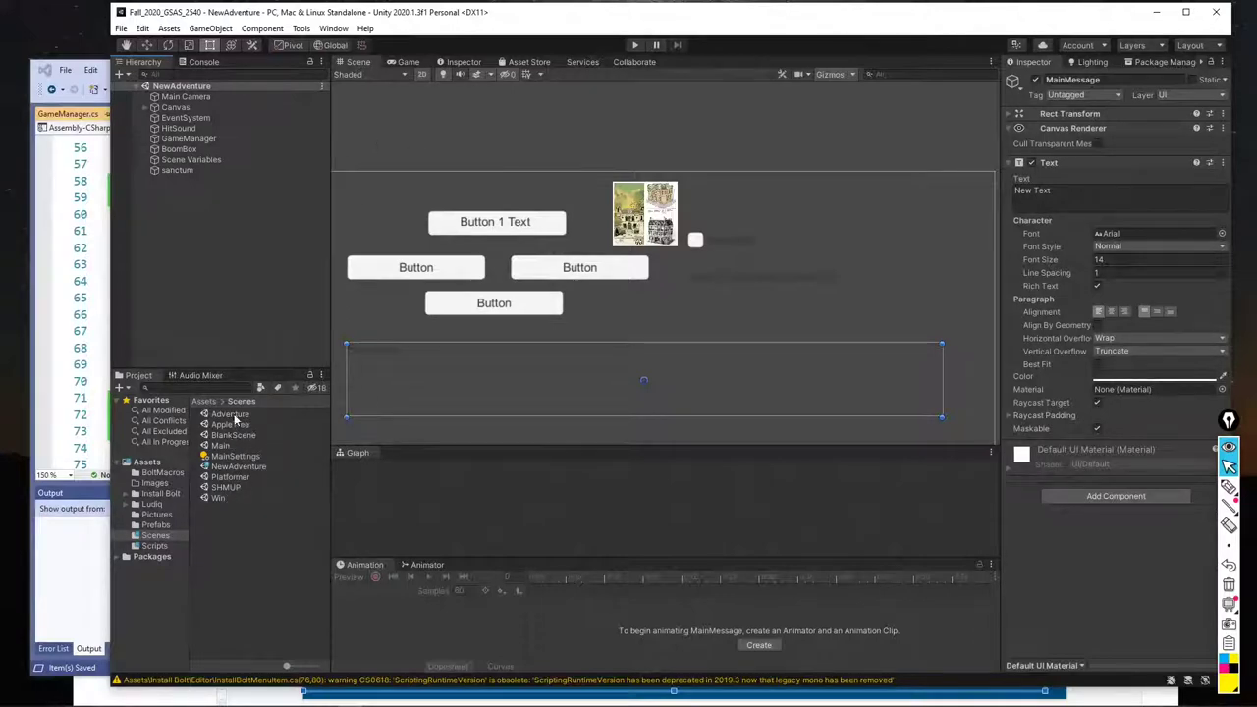
double_click(217, 496)
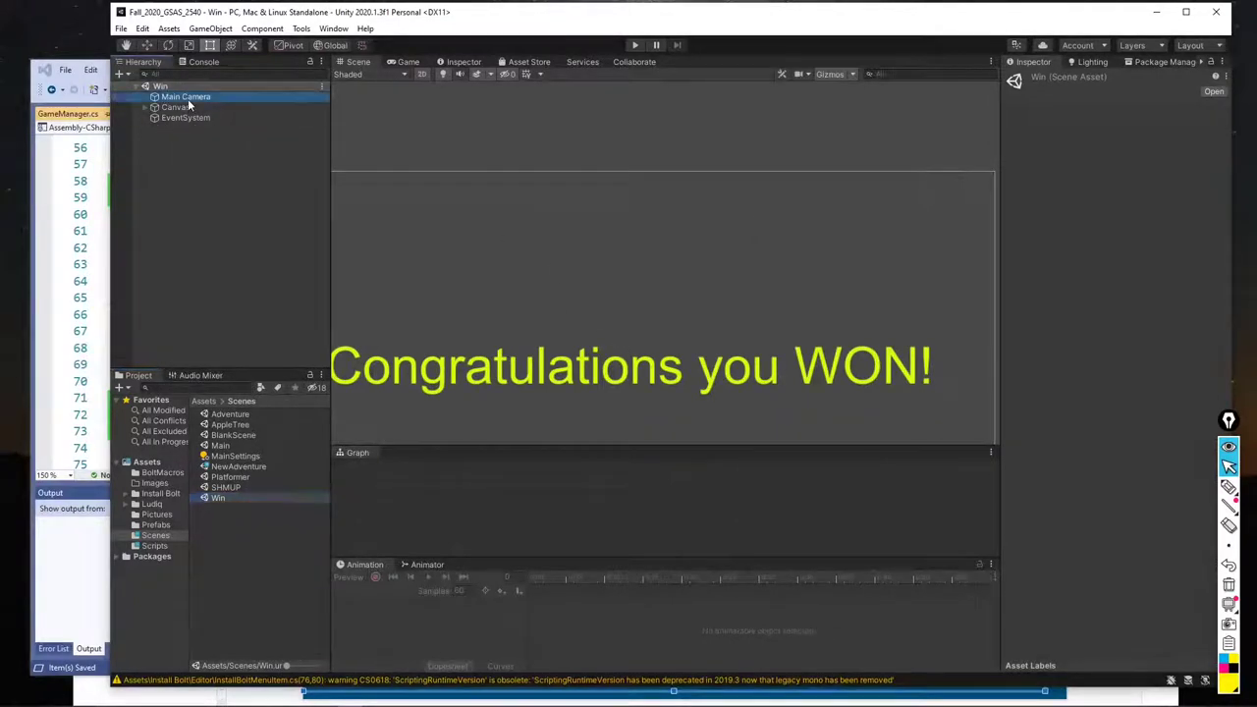
double_click(187, 97)
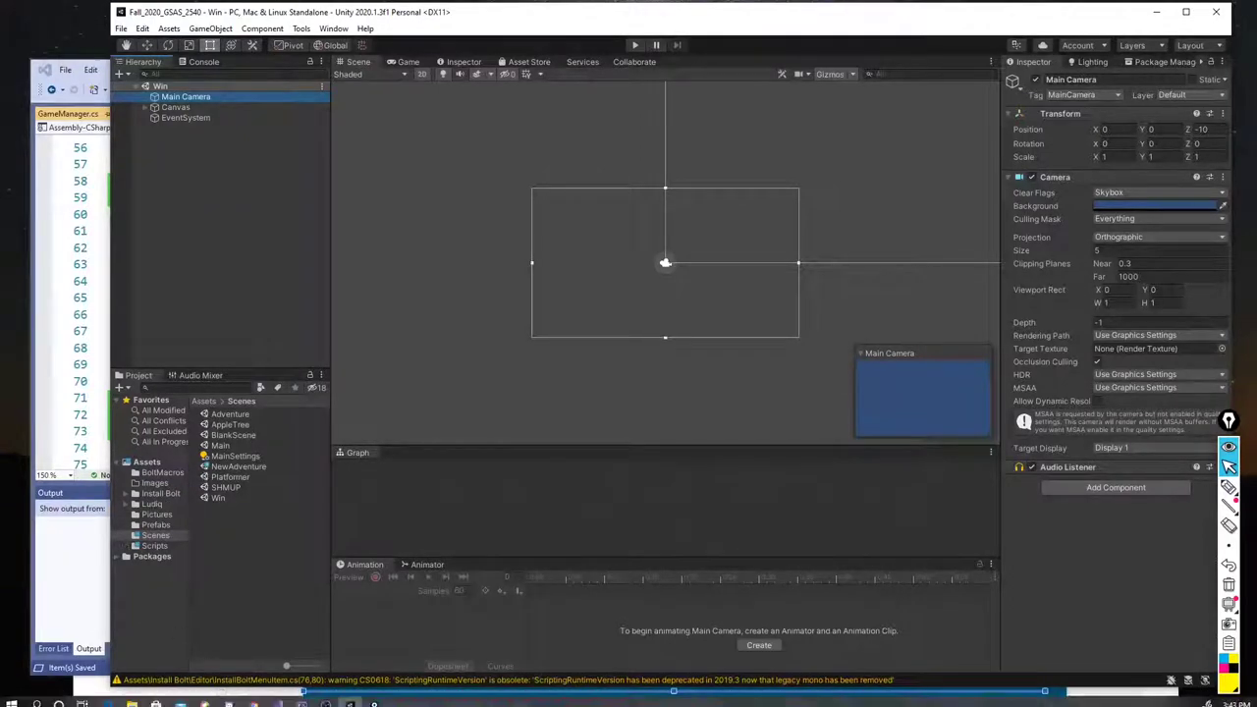
Bring the redApple image from File Explorer into the project's Images folder and open that folder
mouse_move(132, 699)
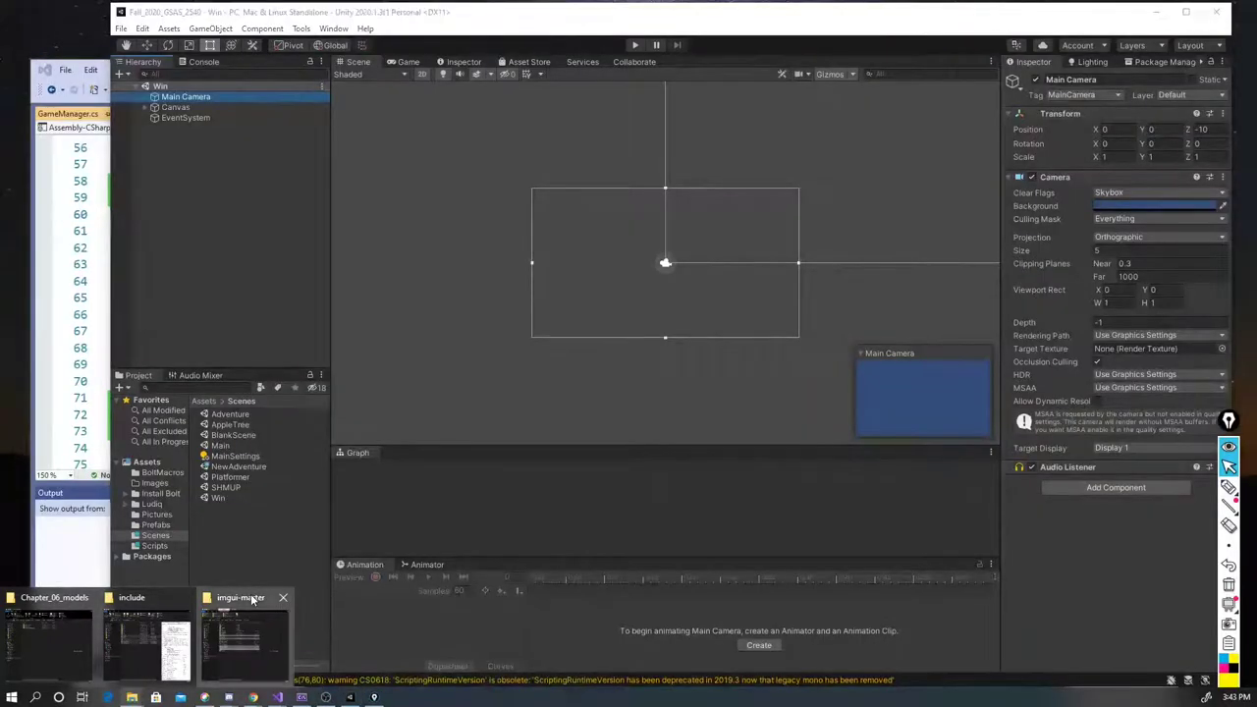
click(245, 638)
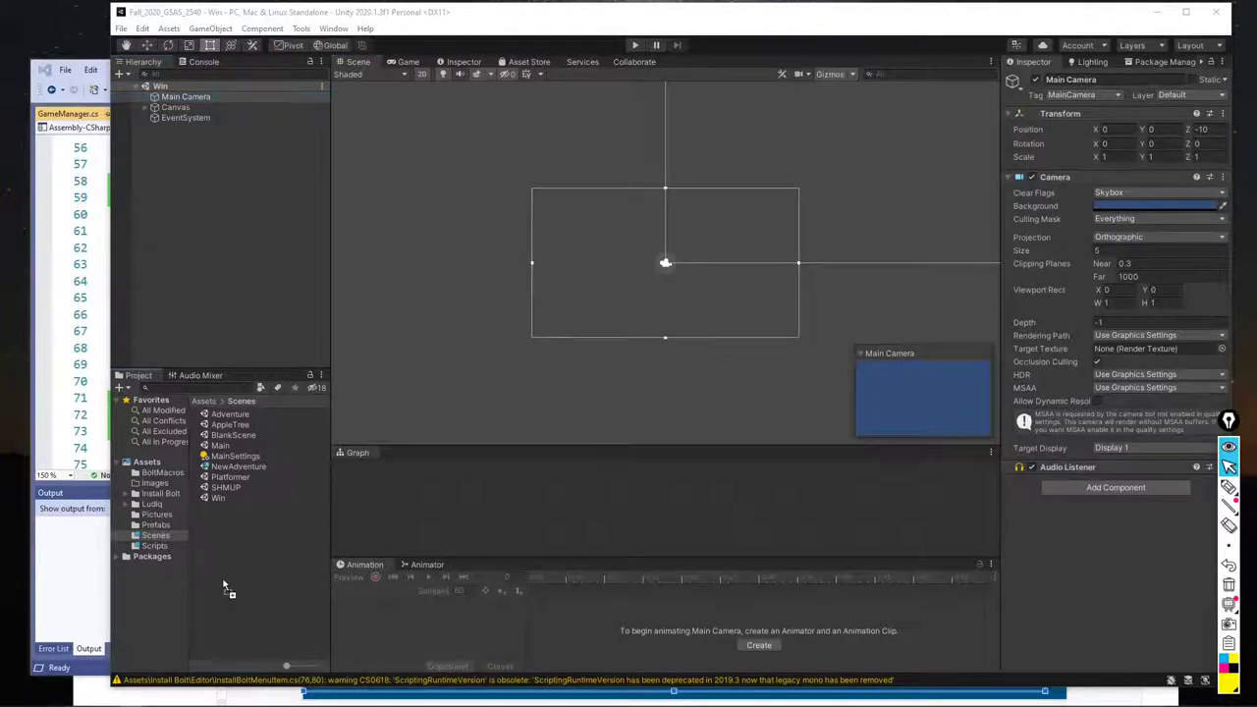
drag(232, 595, 154, 485)
click(154, 485)
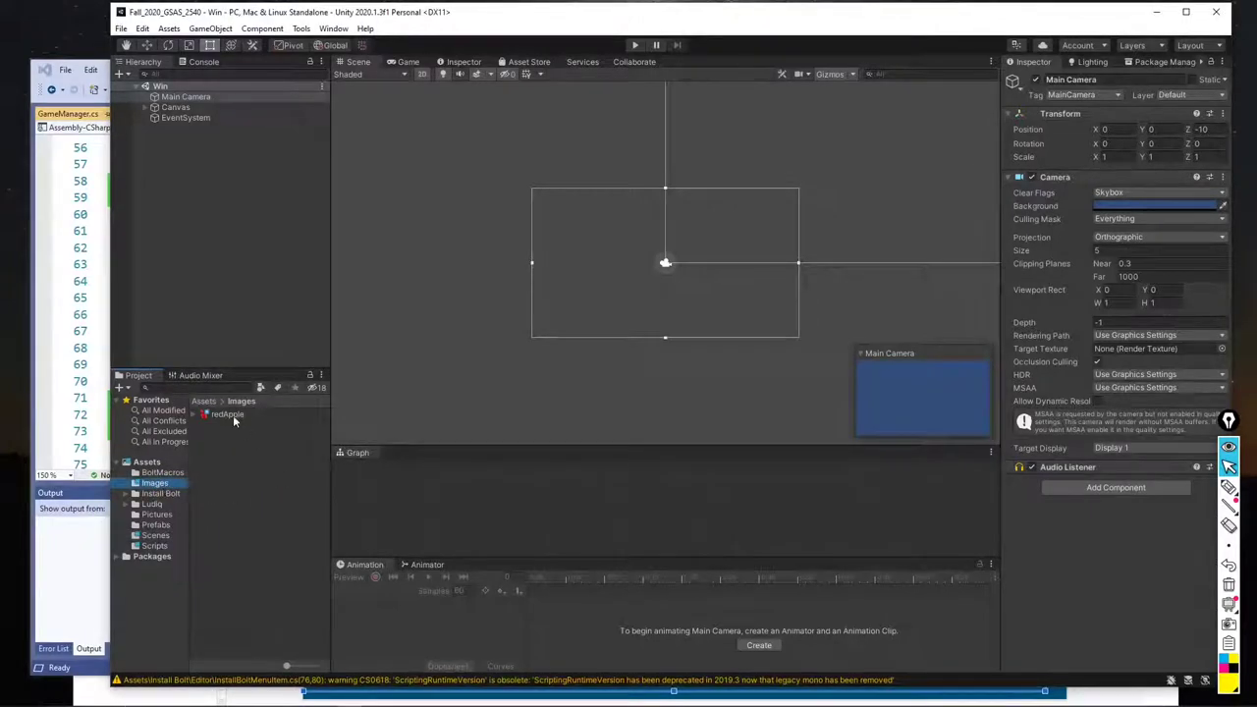
Place the redApple sprite inside the camera frame at about X -1.93, Y 2.08, and play-test the Win scene
click(194, 413)
click(226, 415)
drag(226, 418, 640, 240)
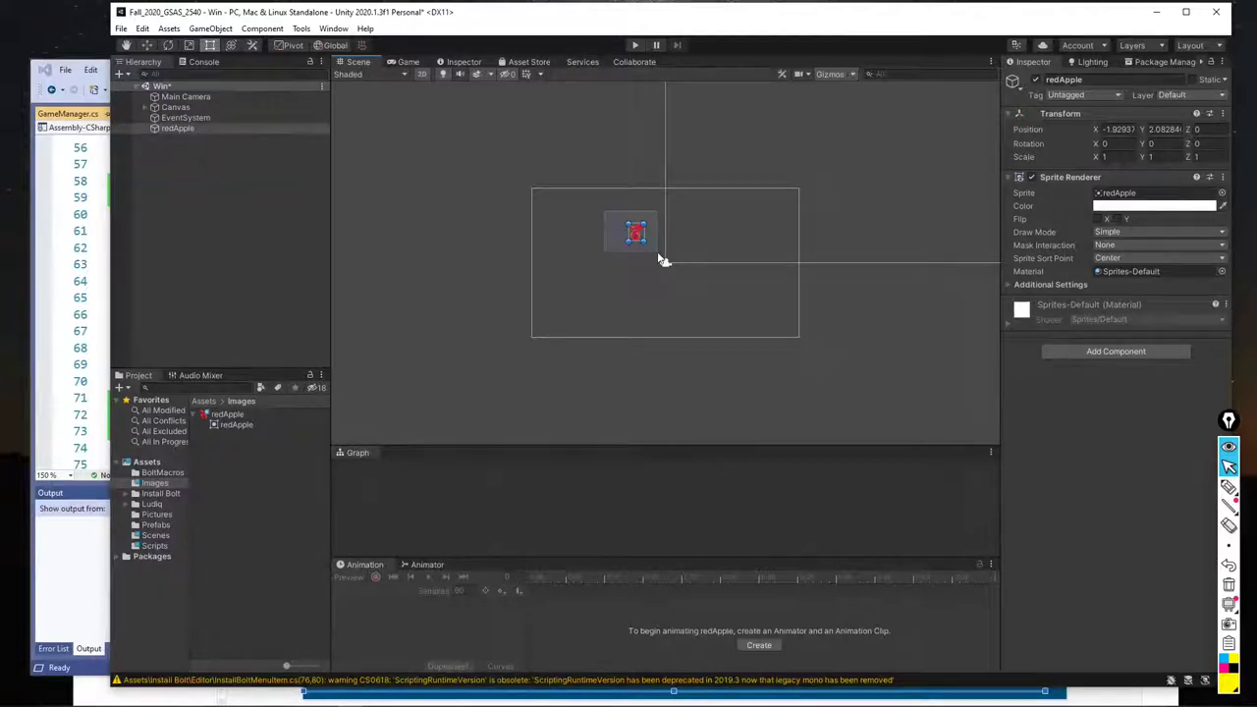
click(634, 45)
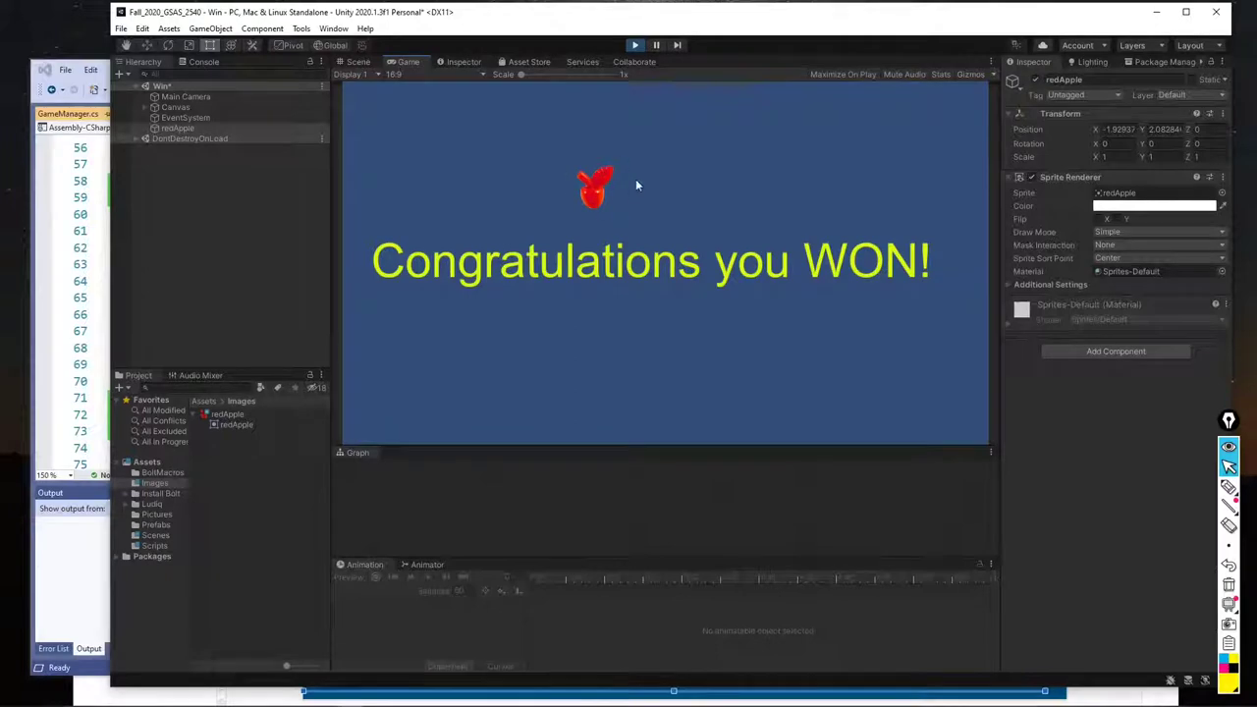
click(637, 45)
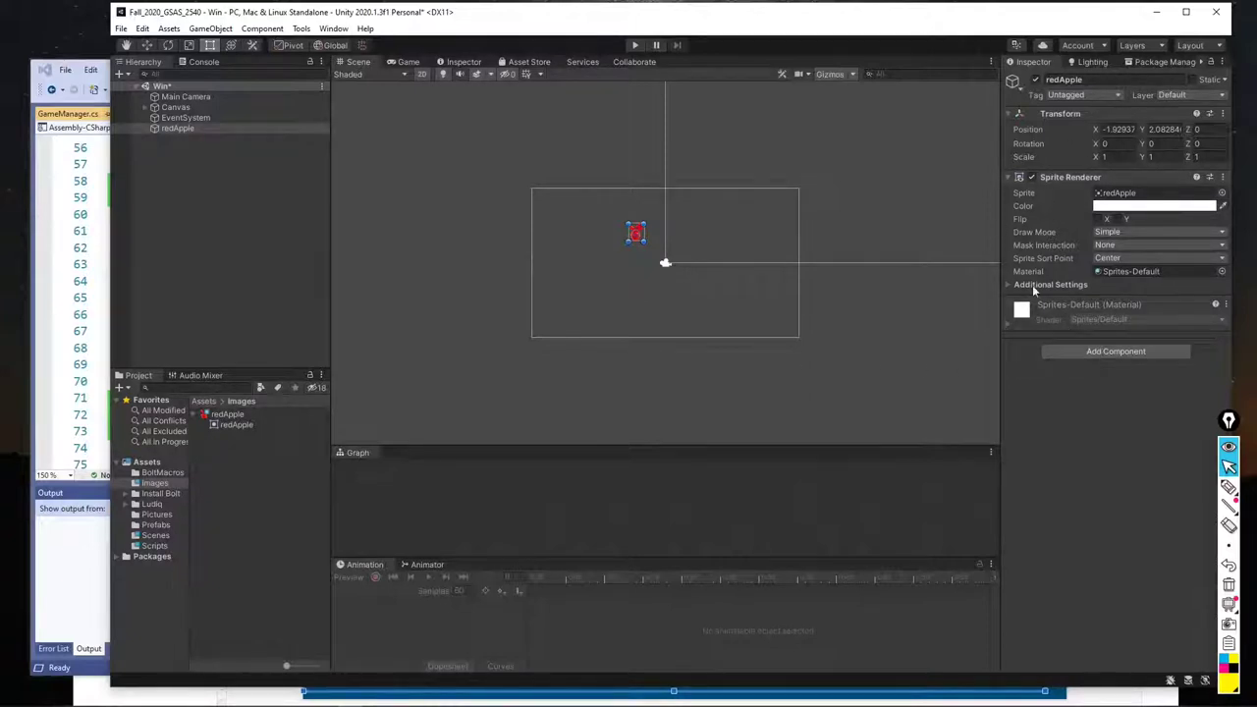
Add a Rigidbody 2D component to redApple and play-test the scene to watch the apple fall
click(1094, 353)
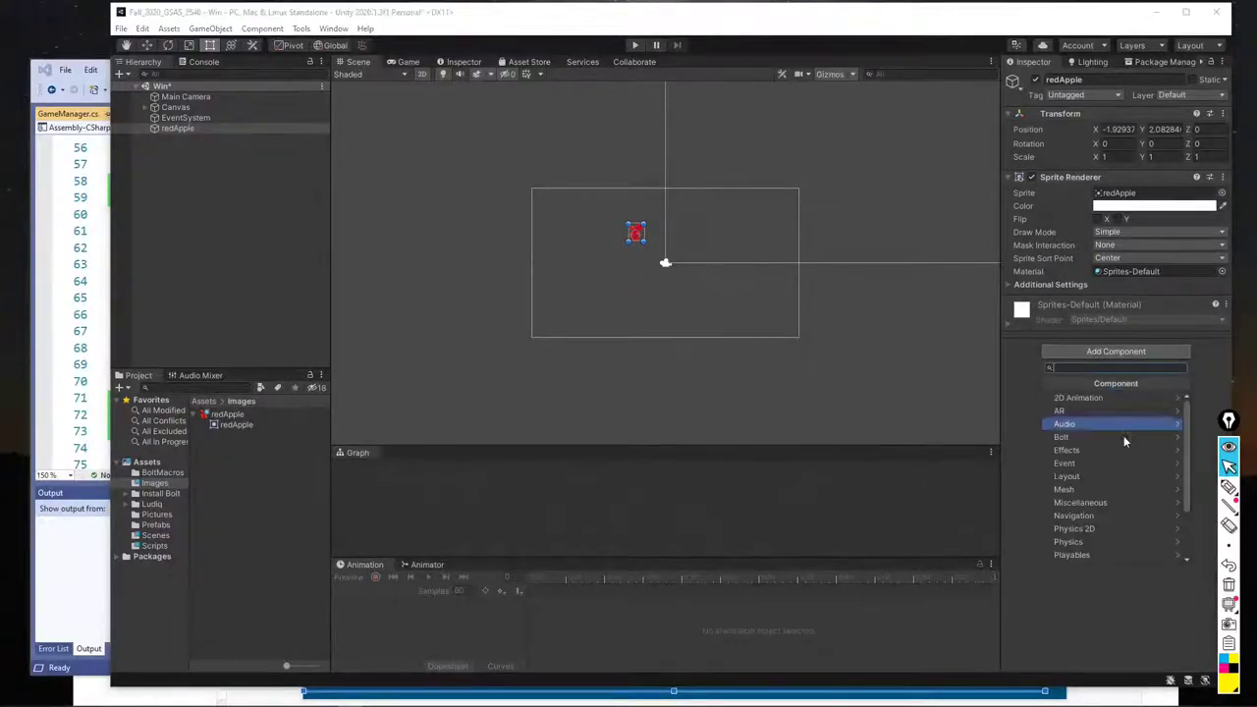
click(1117, 527)
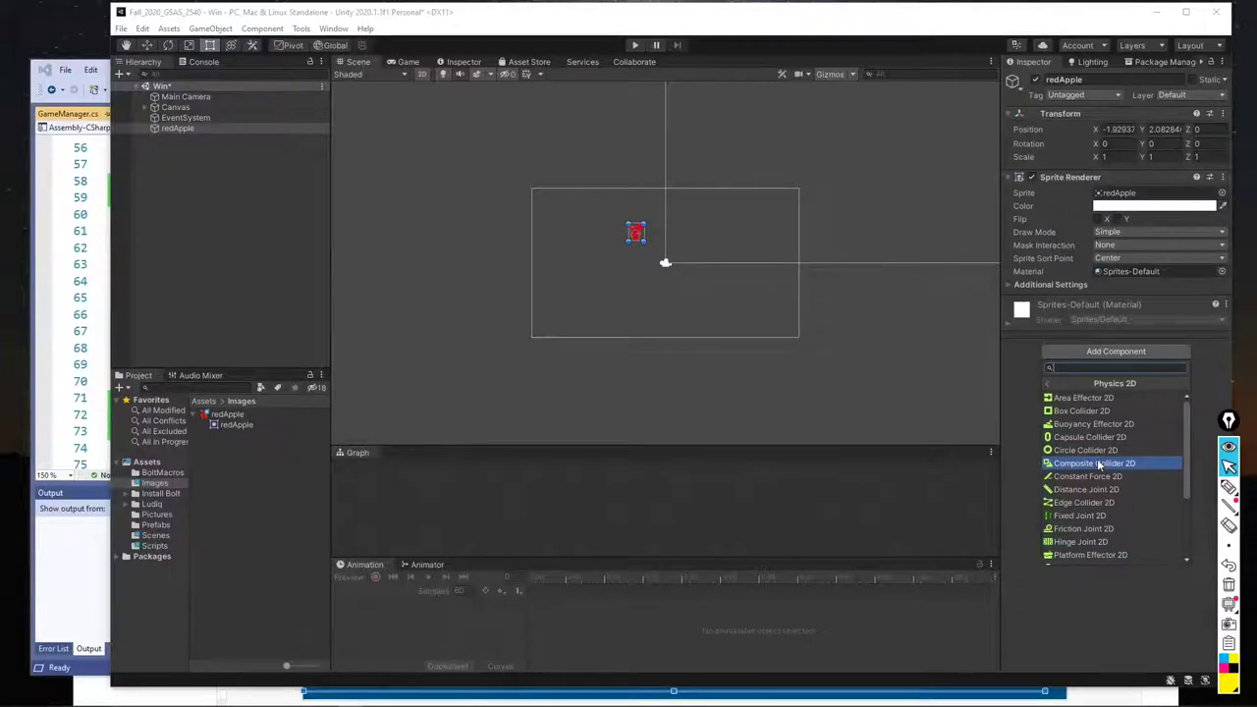
text(rigi)
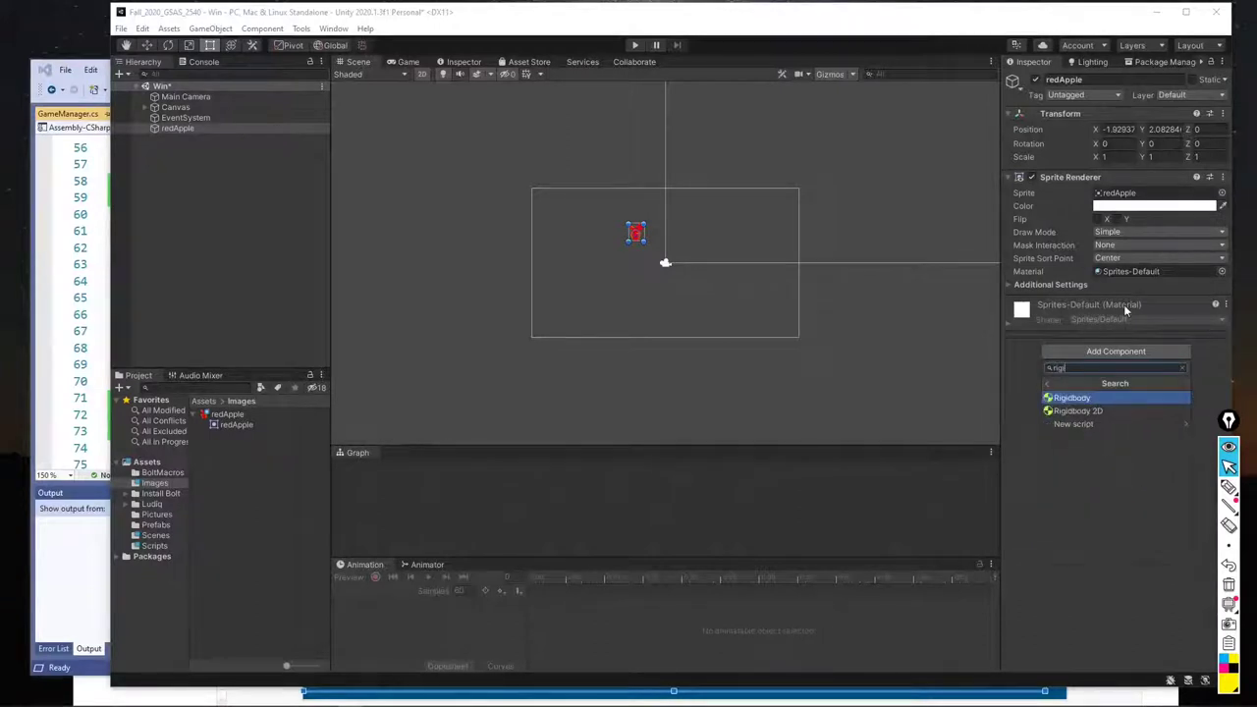
click(1090, 411)
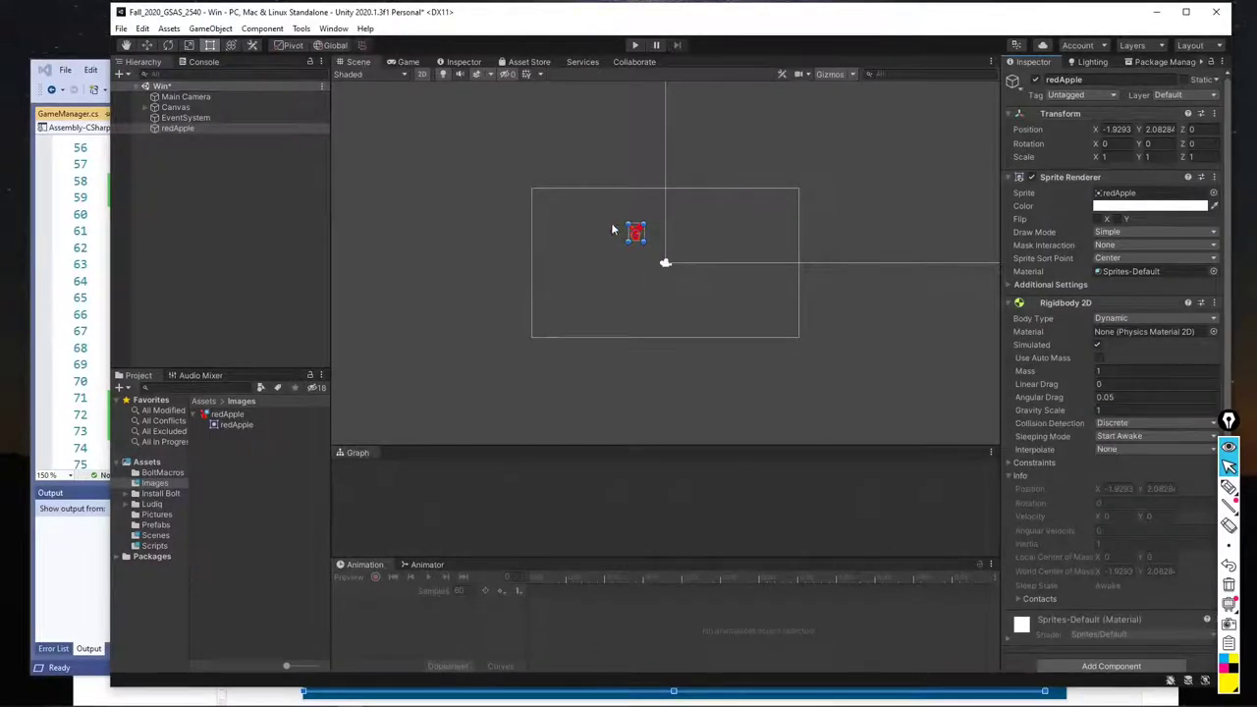
click(1012, 304)
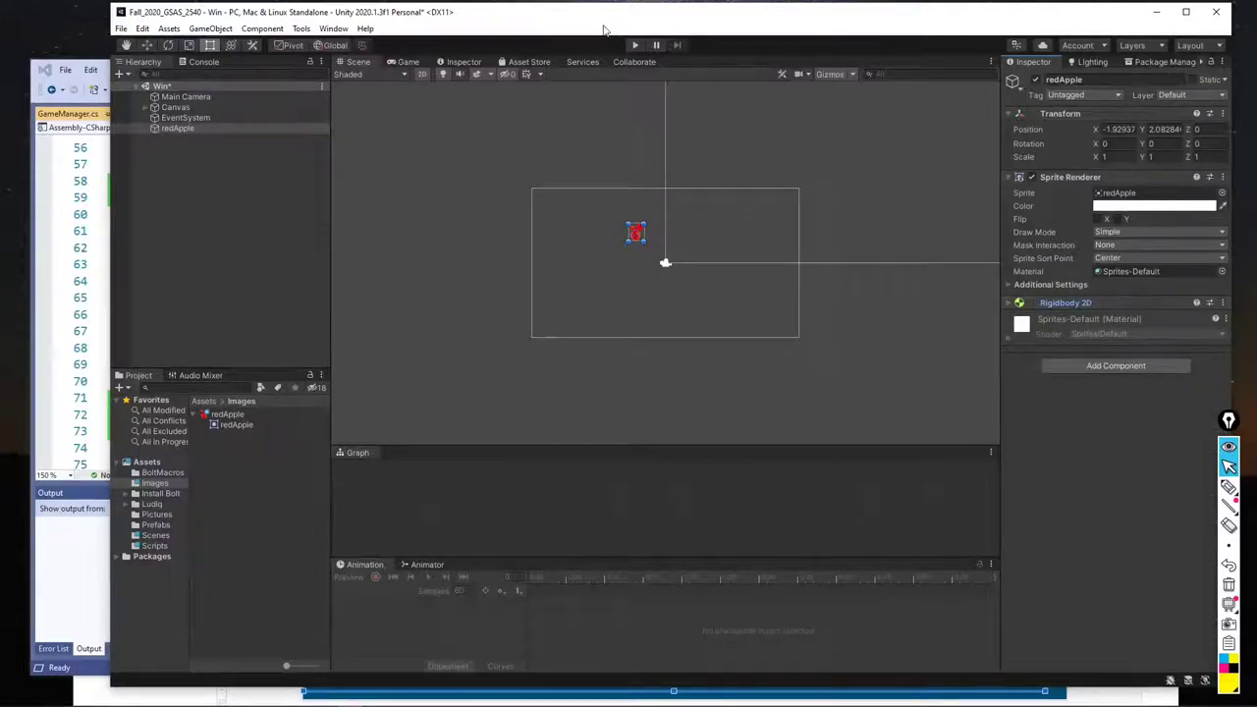
click(634, 47)
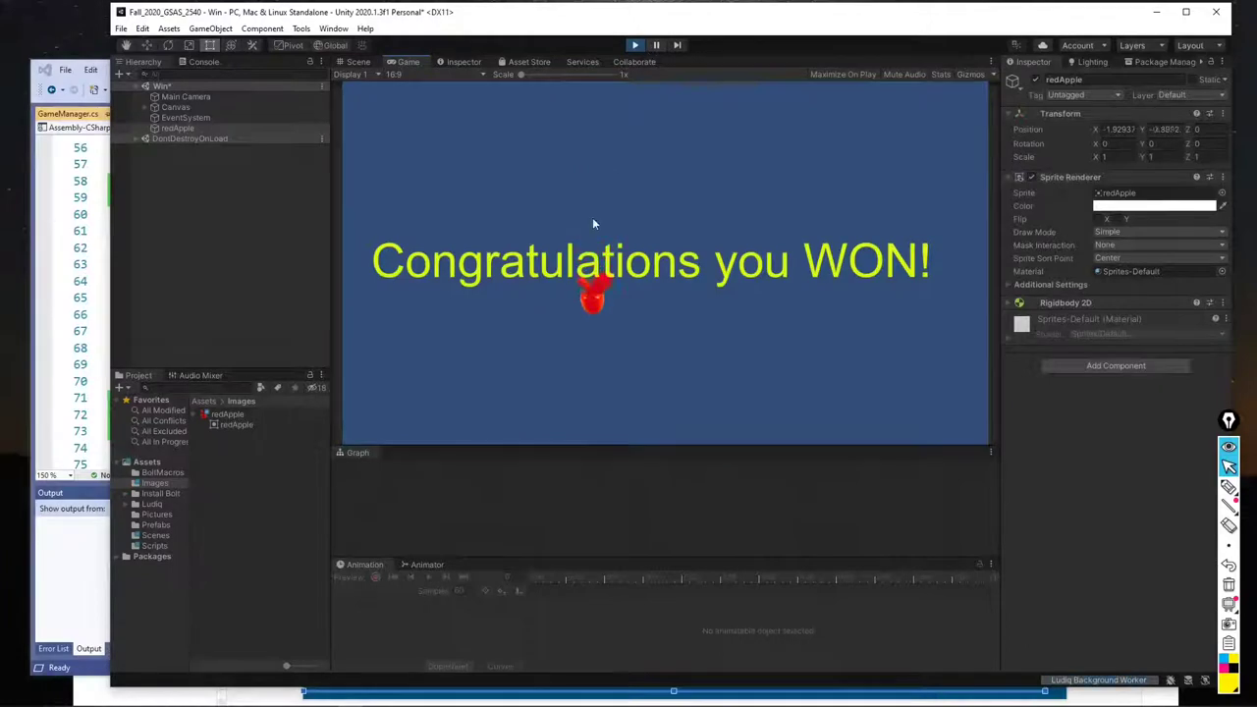
click(633, 46)
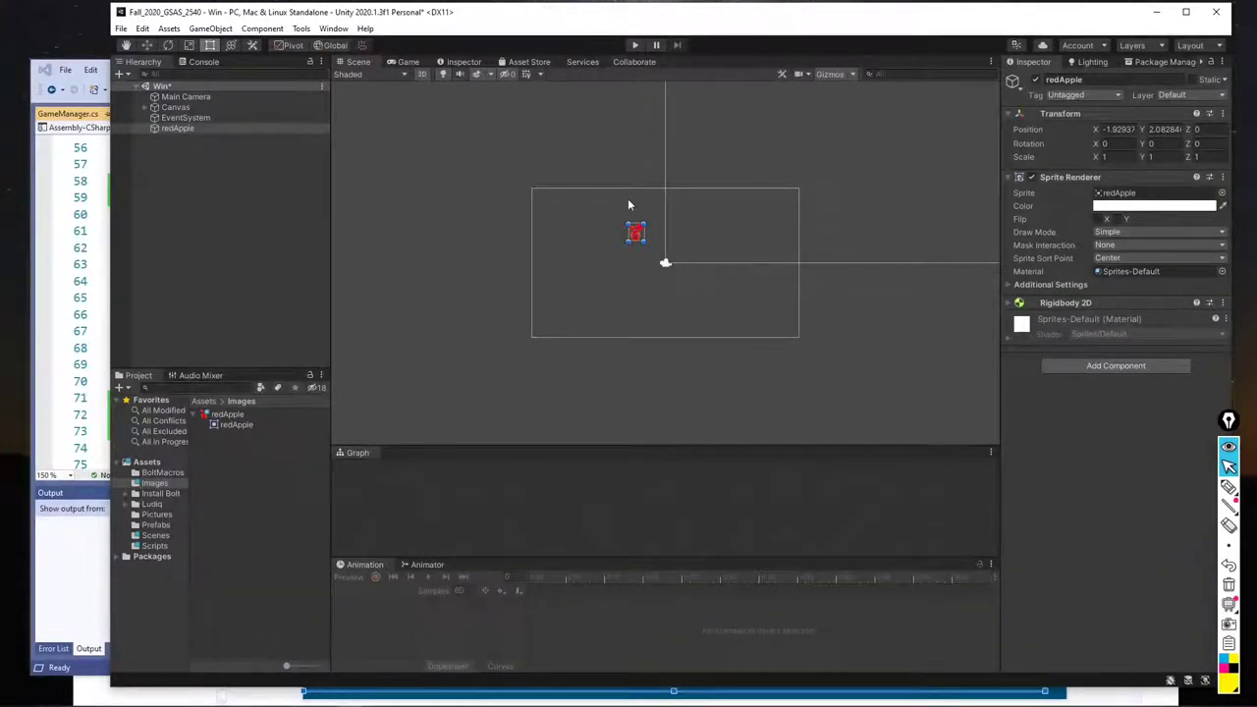
Move redApple to X -5.7, Y 4.19 near the camera frame's upper-left corner and play-test the scene
drag(609, 214, 581, 203)
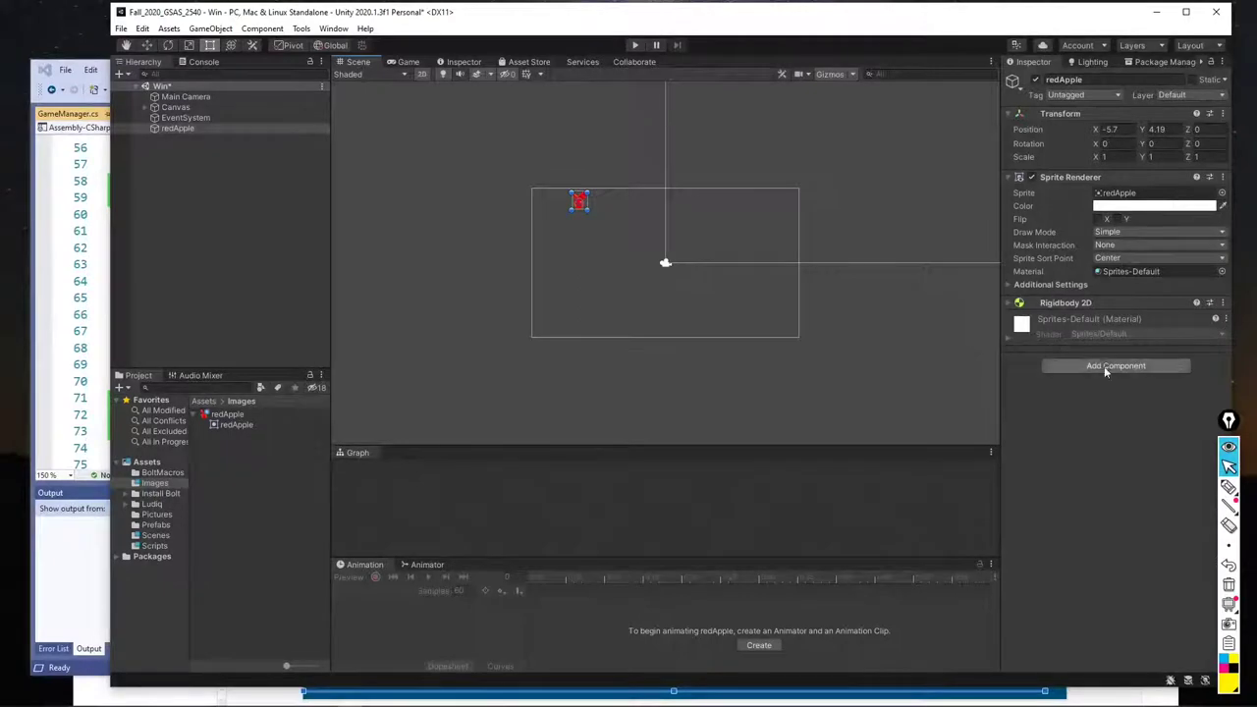
click(635, 45)
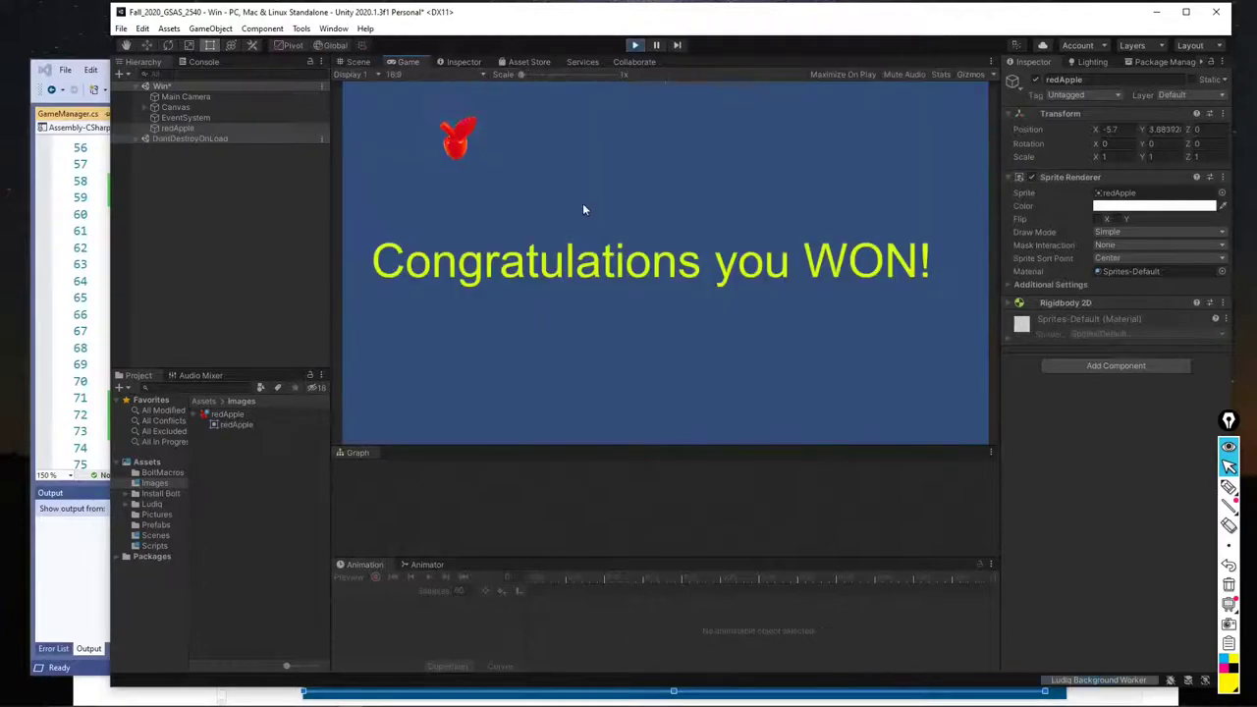
click(636, 45)
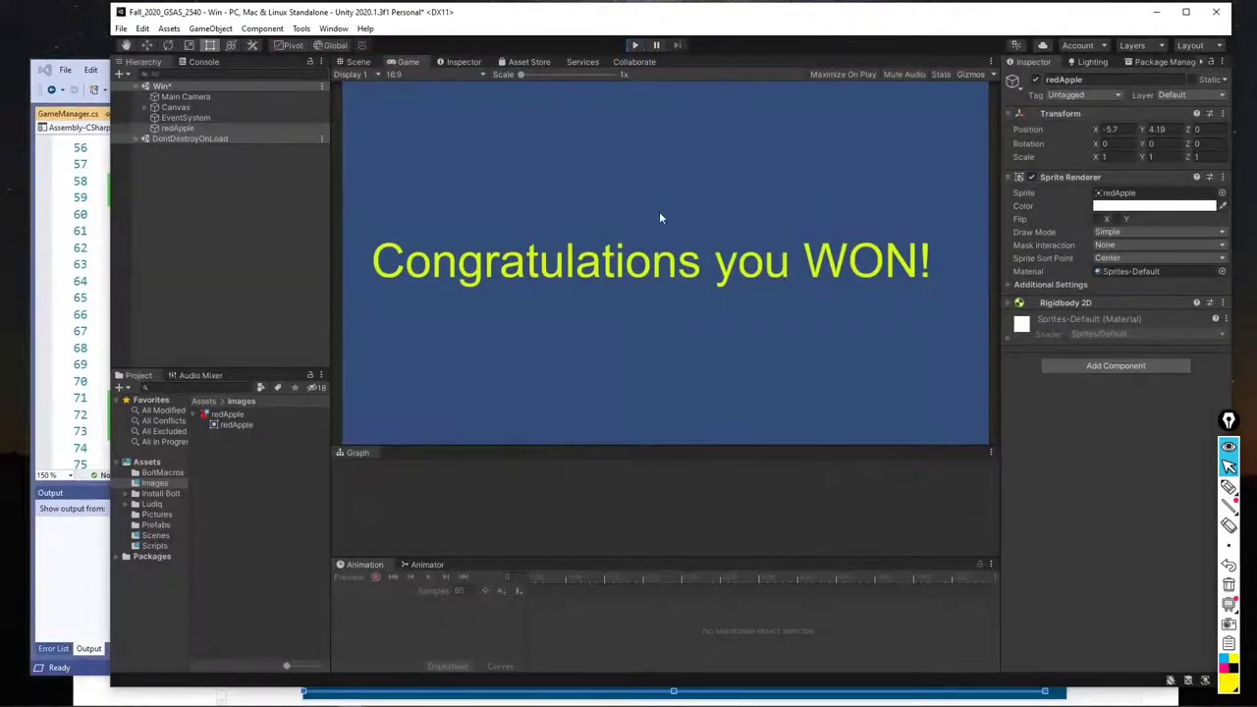
Duplicate redApple three times, spread the copies along a row at Y 4.19 in the camera frame, and play-test the scene
click(166, 126)
key(ctrl+d)
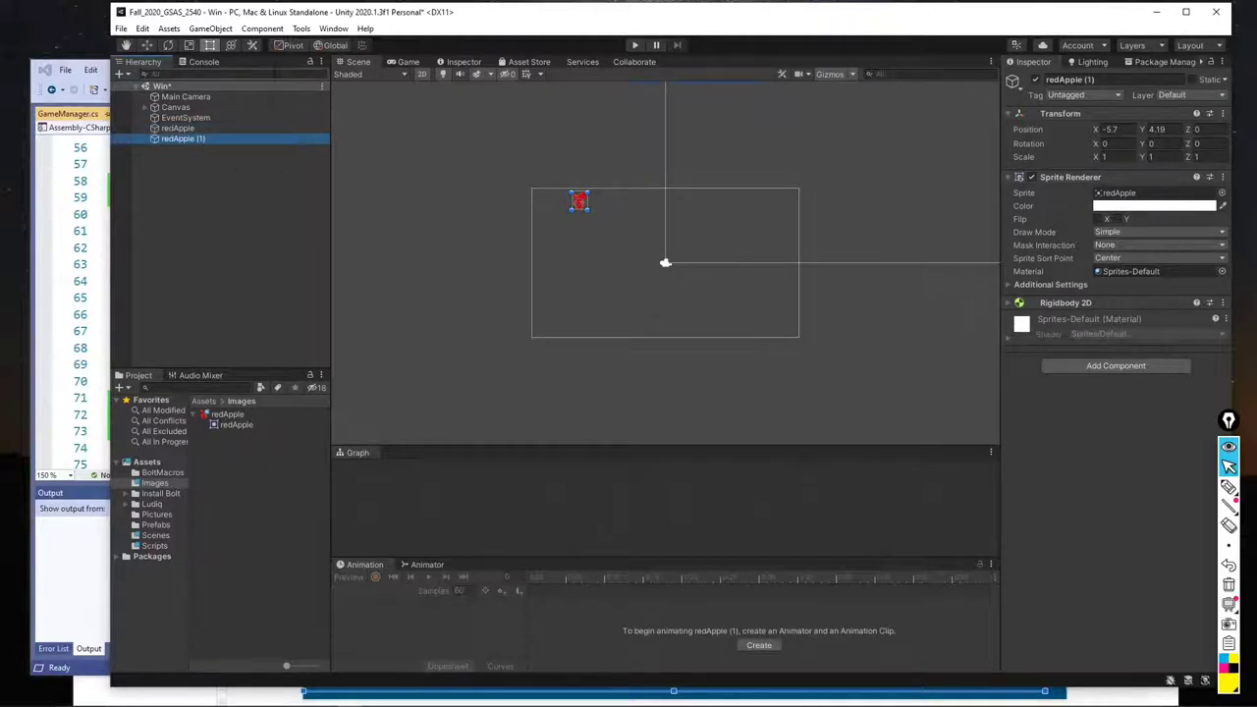
click(145, 45)
drag(633, 201, 740, 202)
key(ctrl+d)
key(ctrl+d)
click(634, 45)
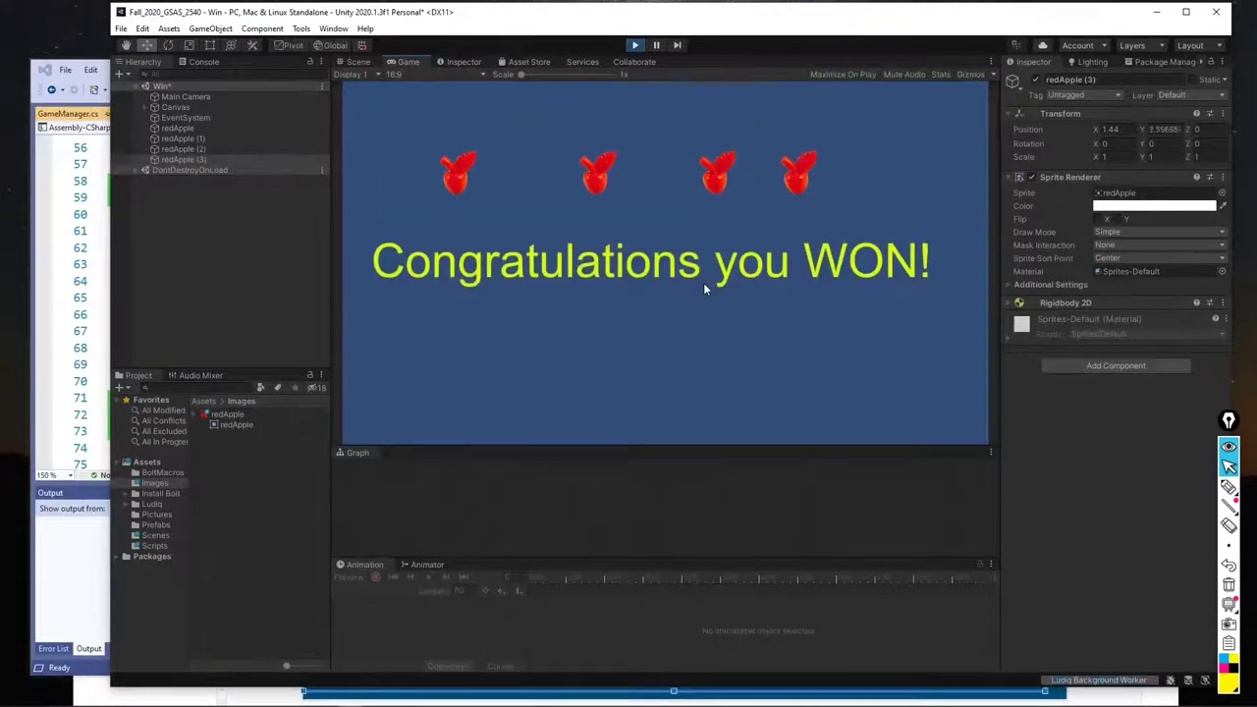
click(635, 44)
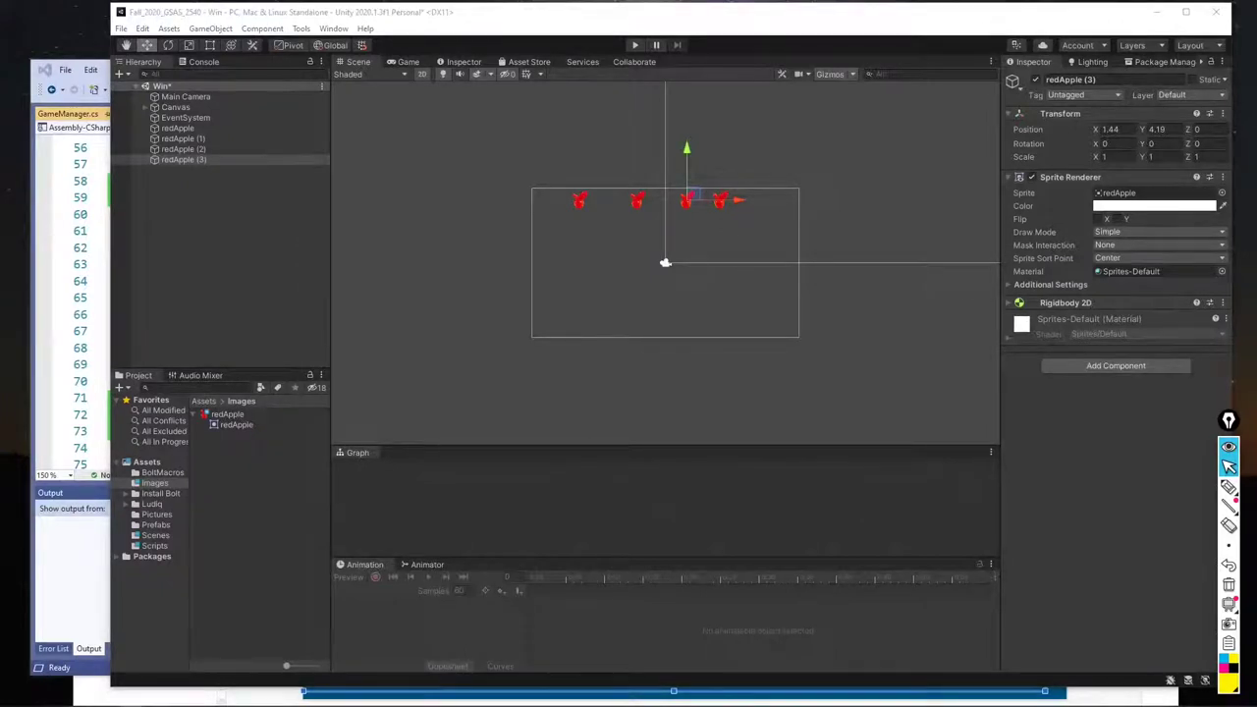
Import the legoChest image into Images, place its sprite at about X -1.01, Y -3.27, and reorder EventSystem below legoChest in the hierarchy
drag(183, 159, 204, 494)
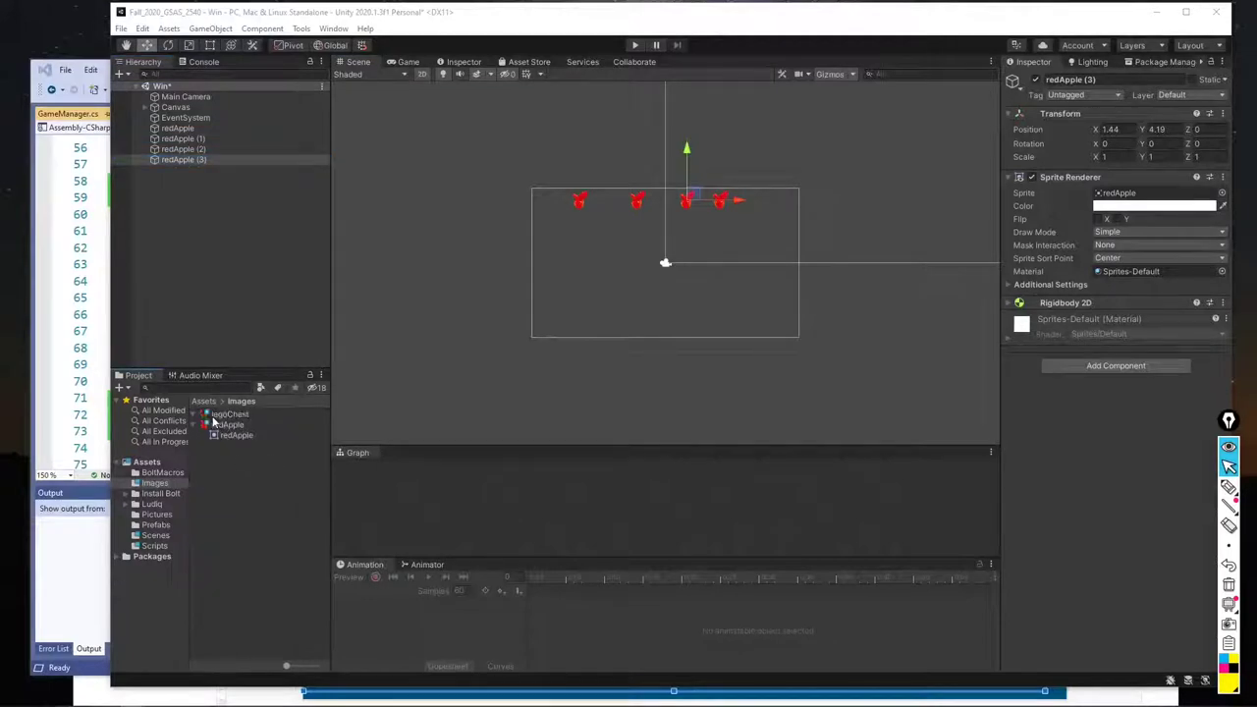
click(195, 414)
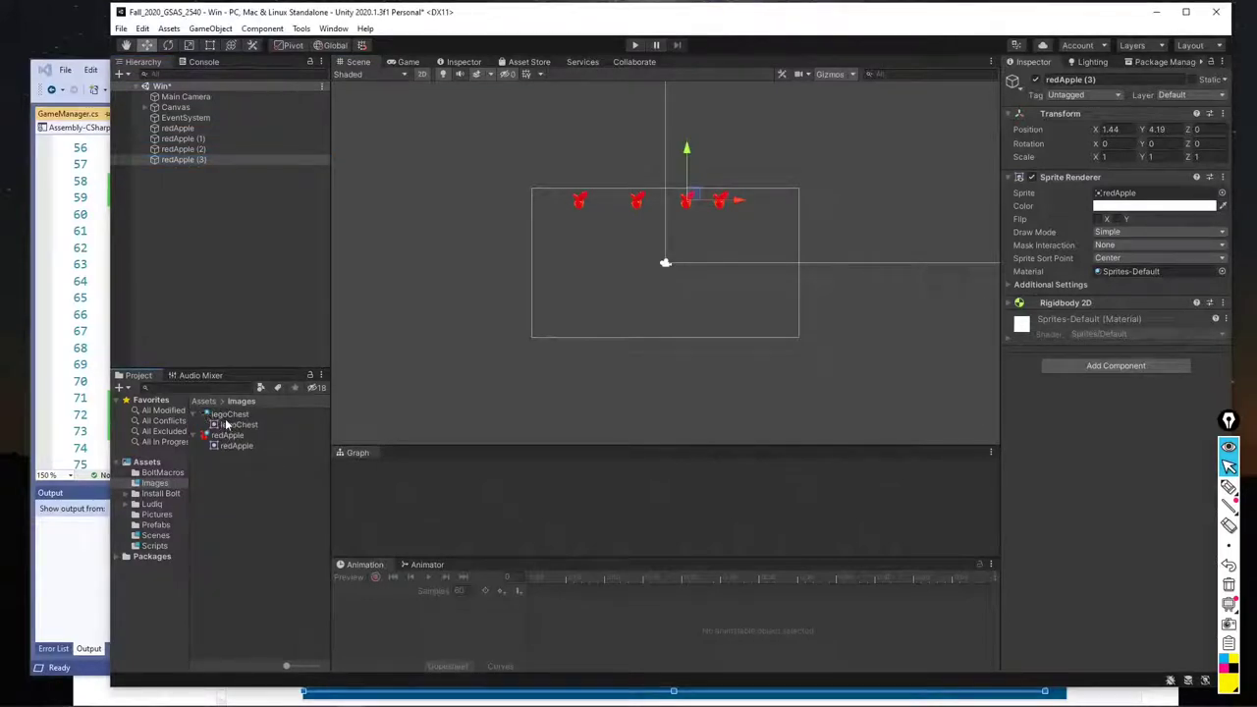
drag(236, 424, 650, 310)
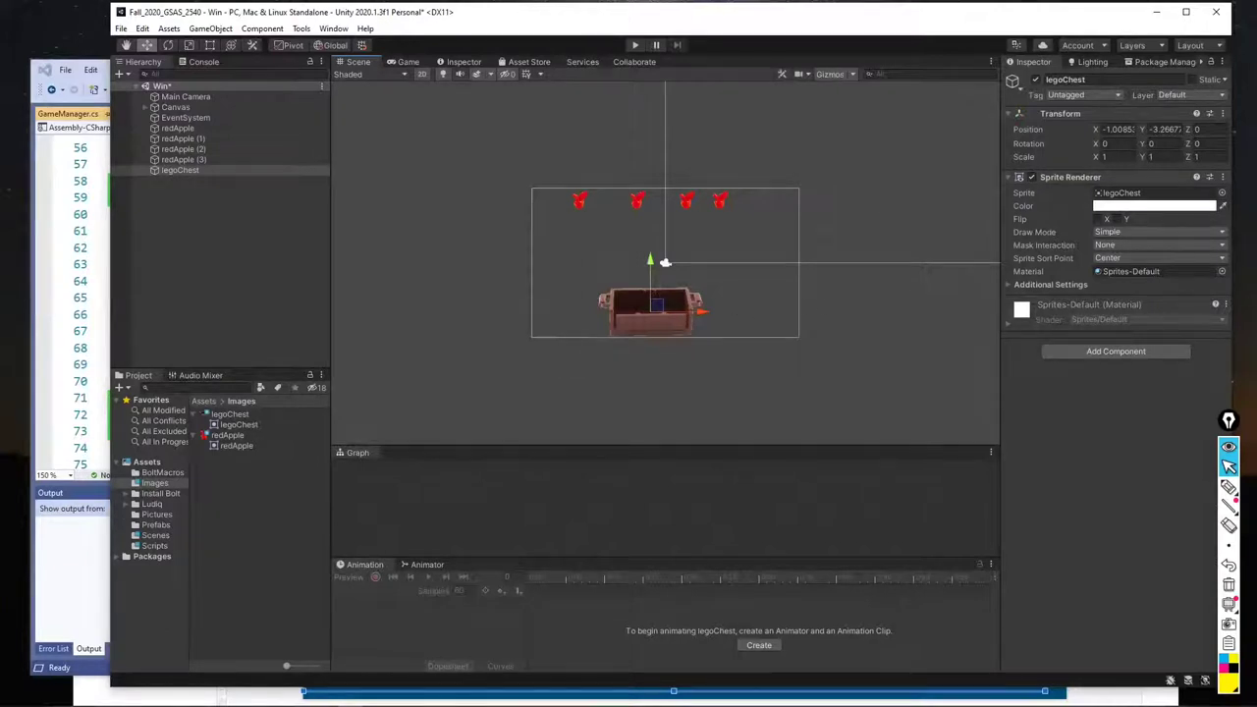
drag(184, 117, 197, 184)
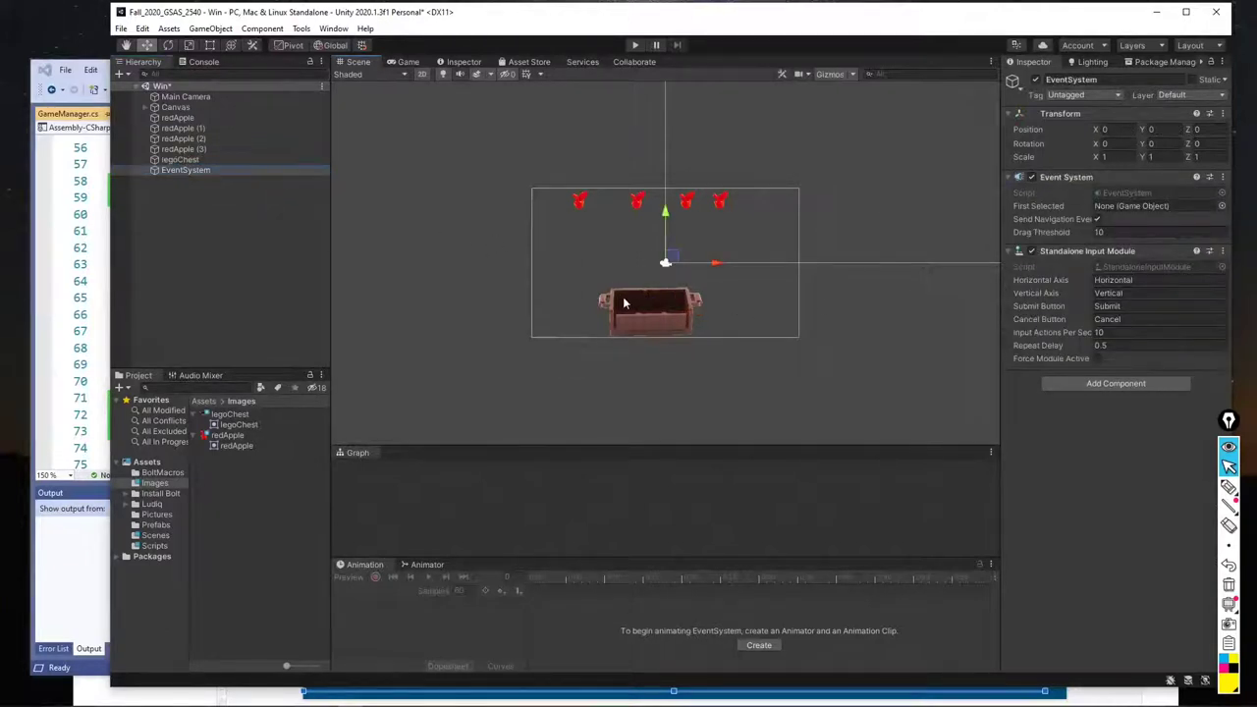
Set legoChest's X scale to 2.2 and play-test the Win scene
click(624, 303)
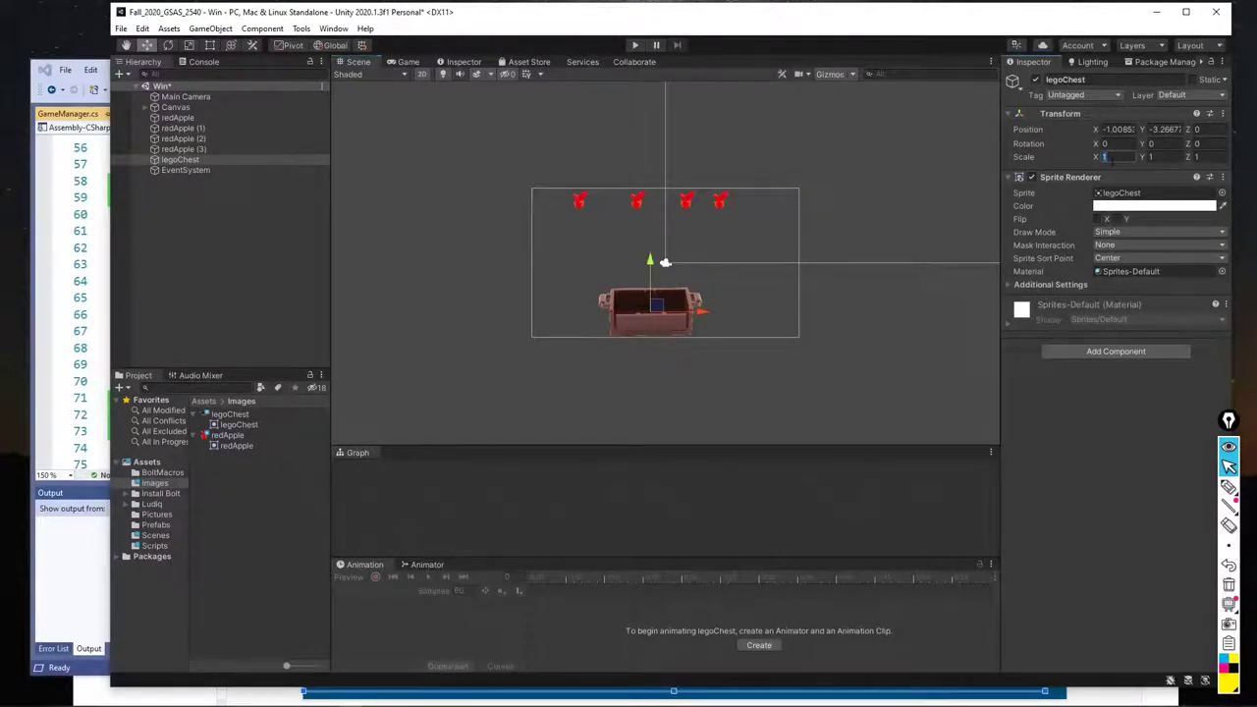
click(1121, 155)
text(2)
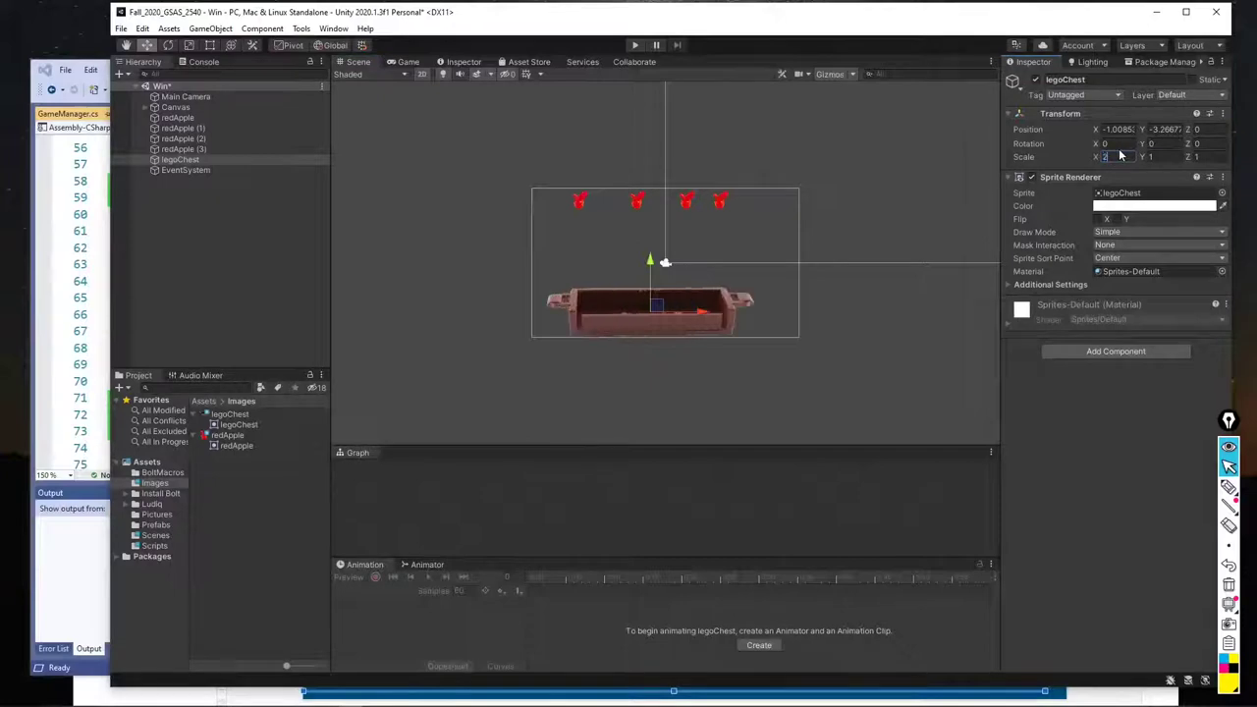
text(.2)
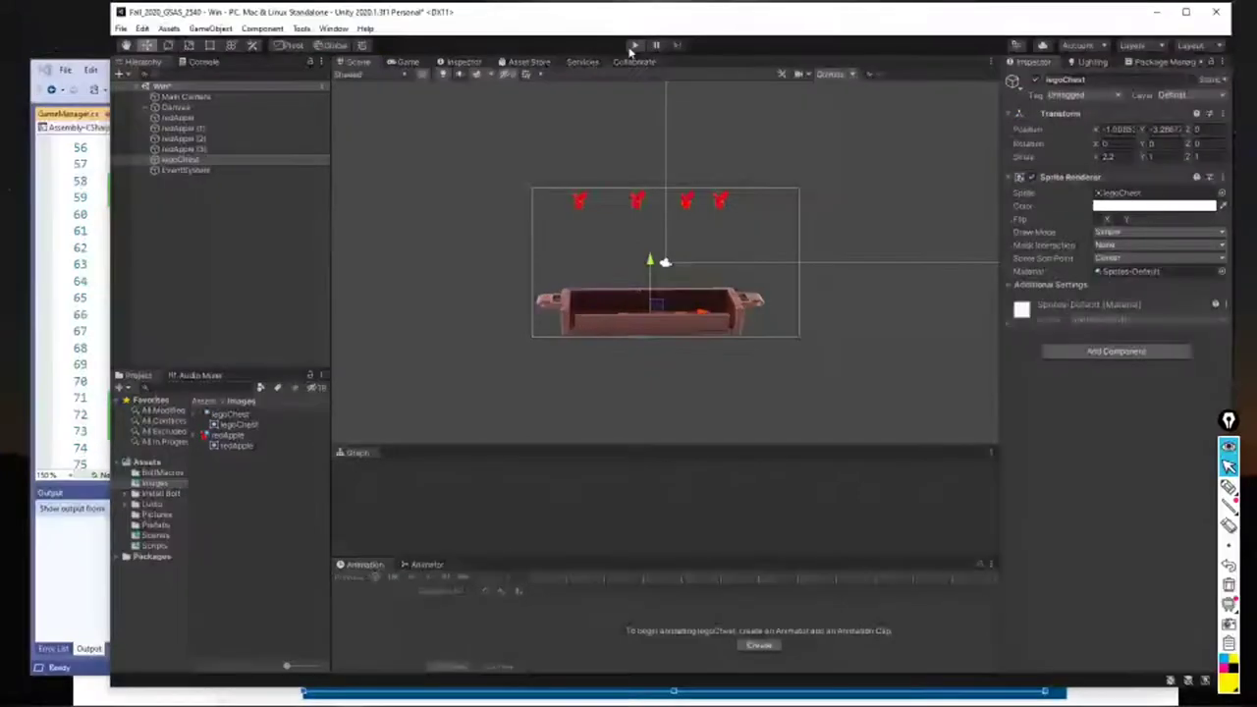
key(ctrl+p)
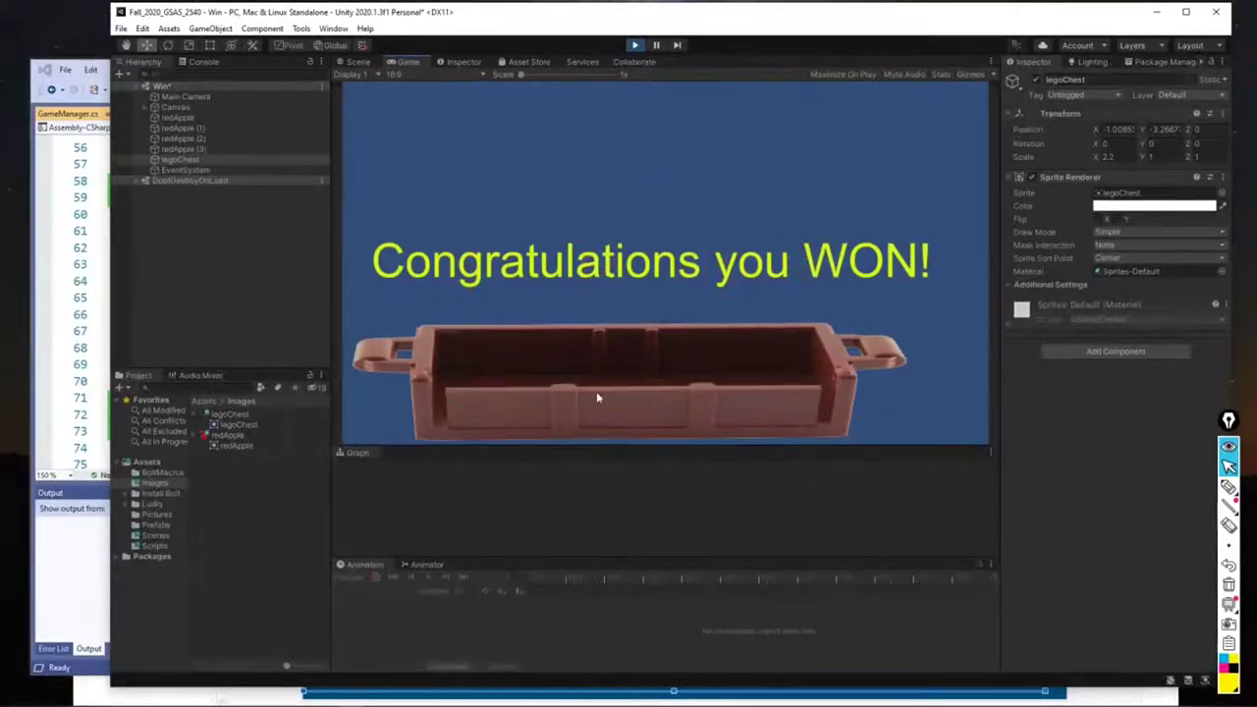
click(636, 45)
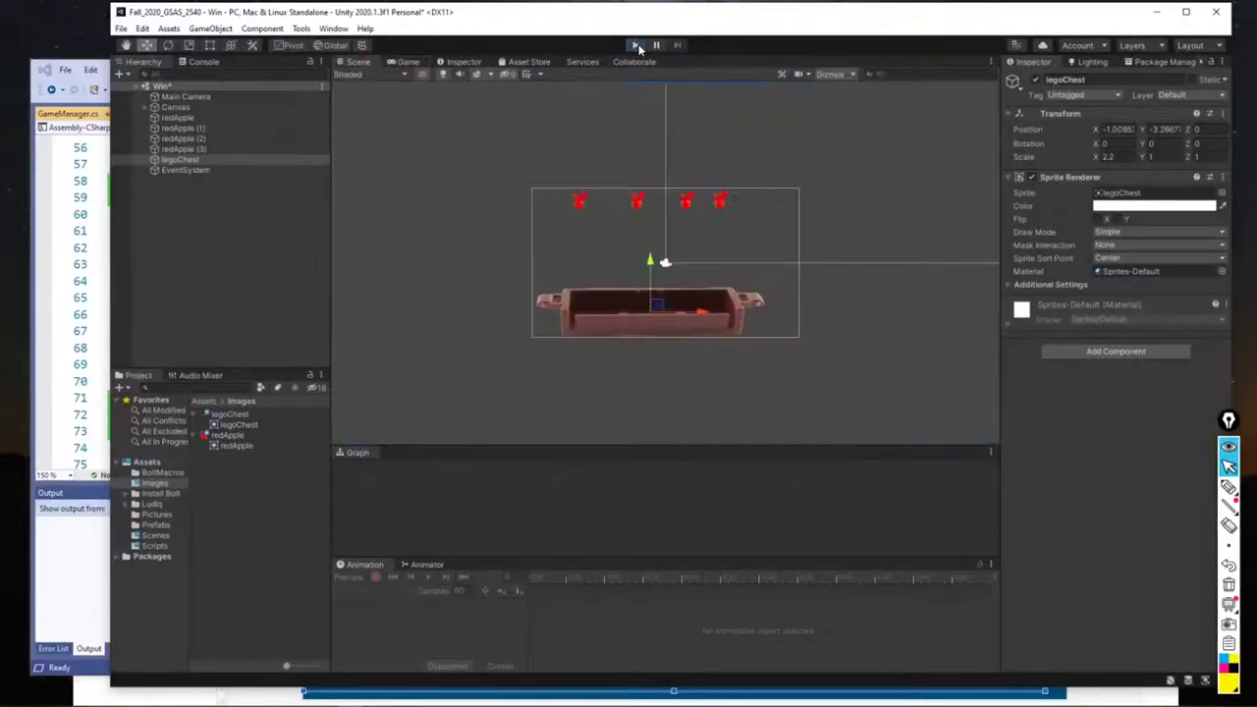
Add a Rigidbody 2D component to legoChest and play-test the scene
click(1007, 176)
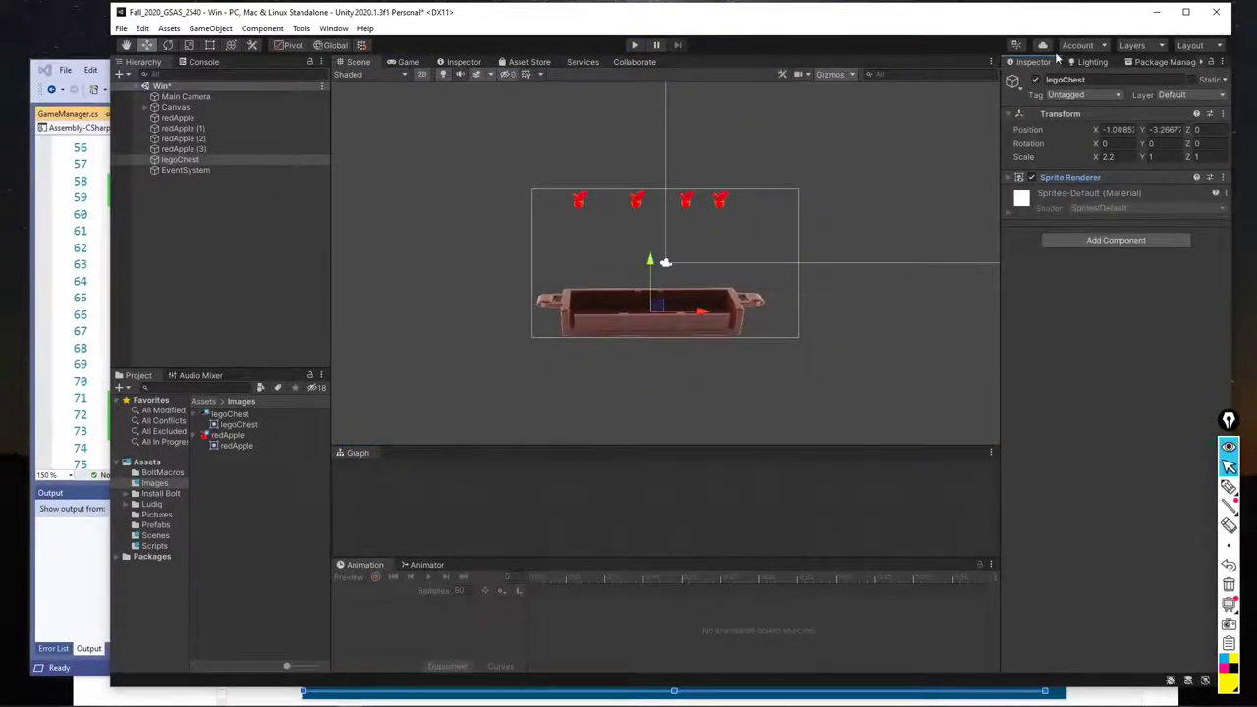
click(1102, 241)
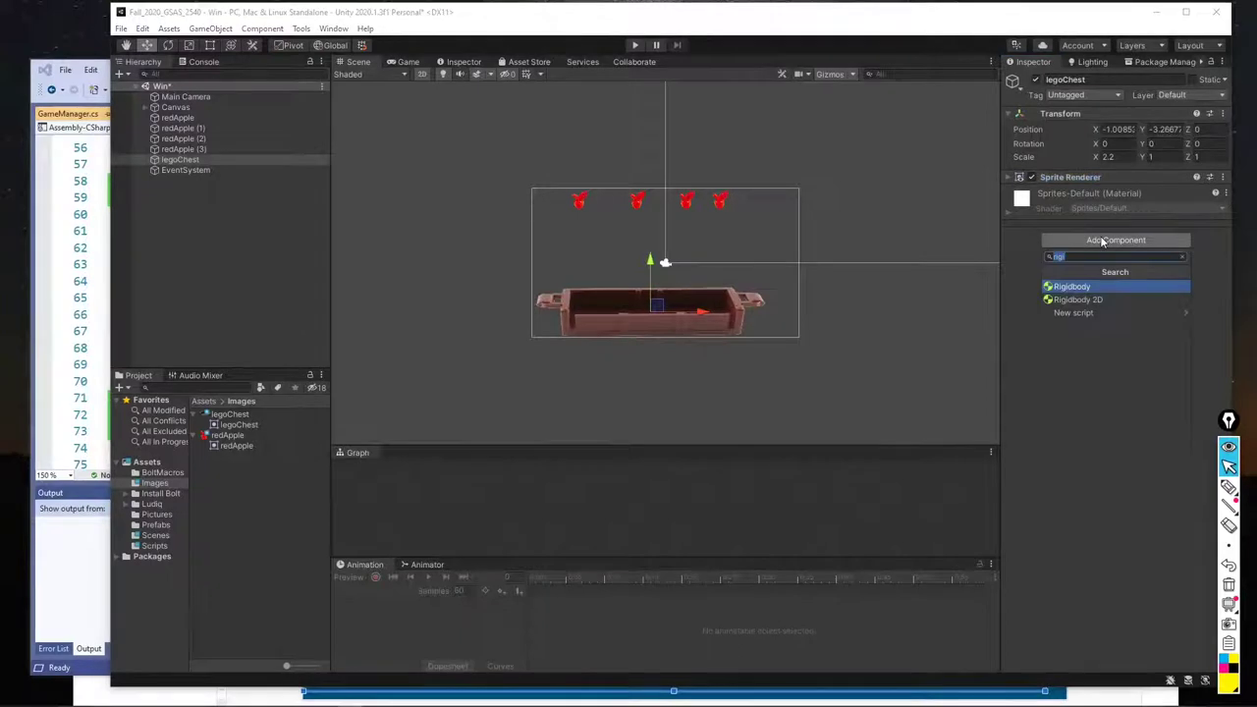
click(1138, 298)
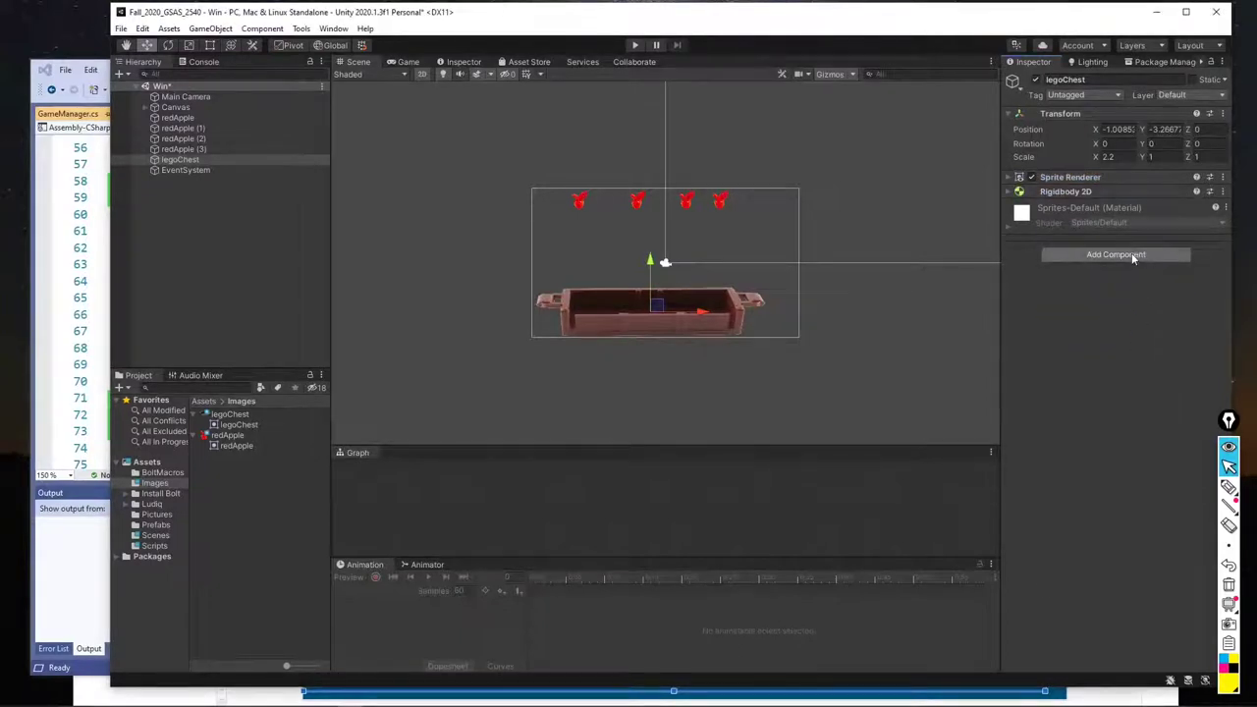
click(634, 45)
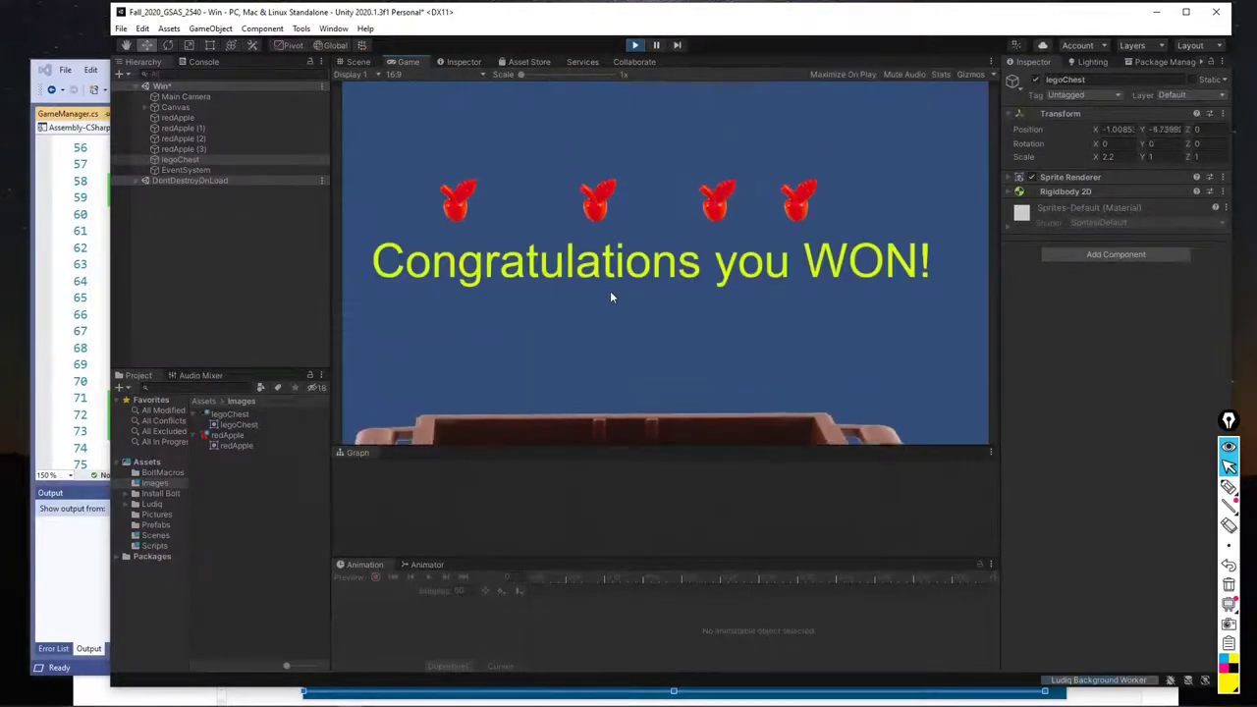
Stop the running play-test, set the legoChest Rigidbody 2D body type to Static, and play-test the Win scene
click(635, 45)
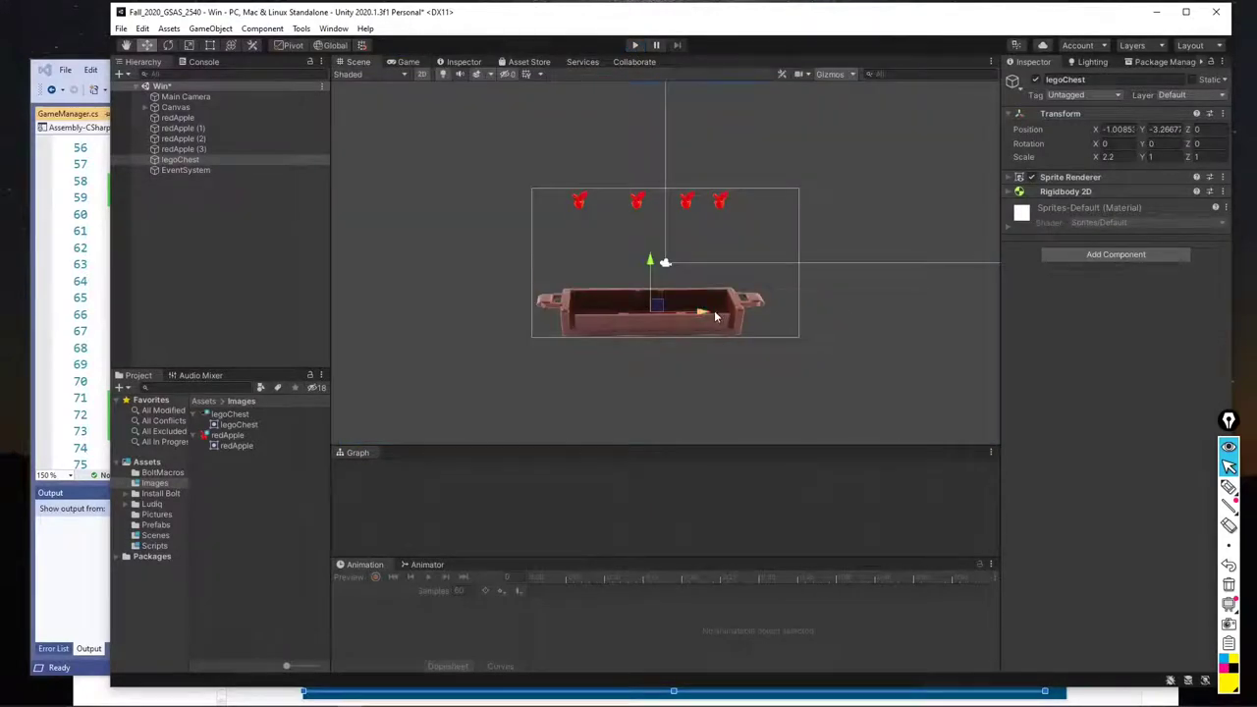
click(1011, 193)
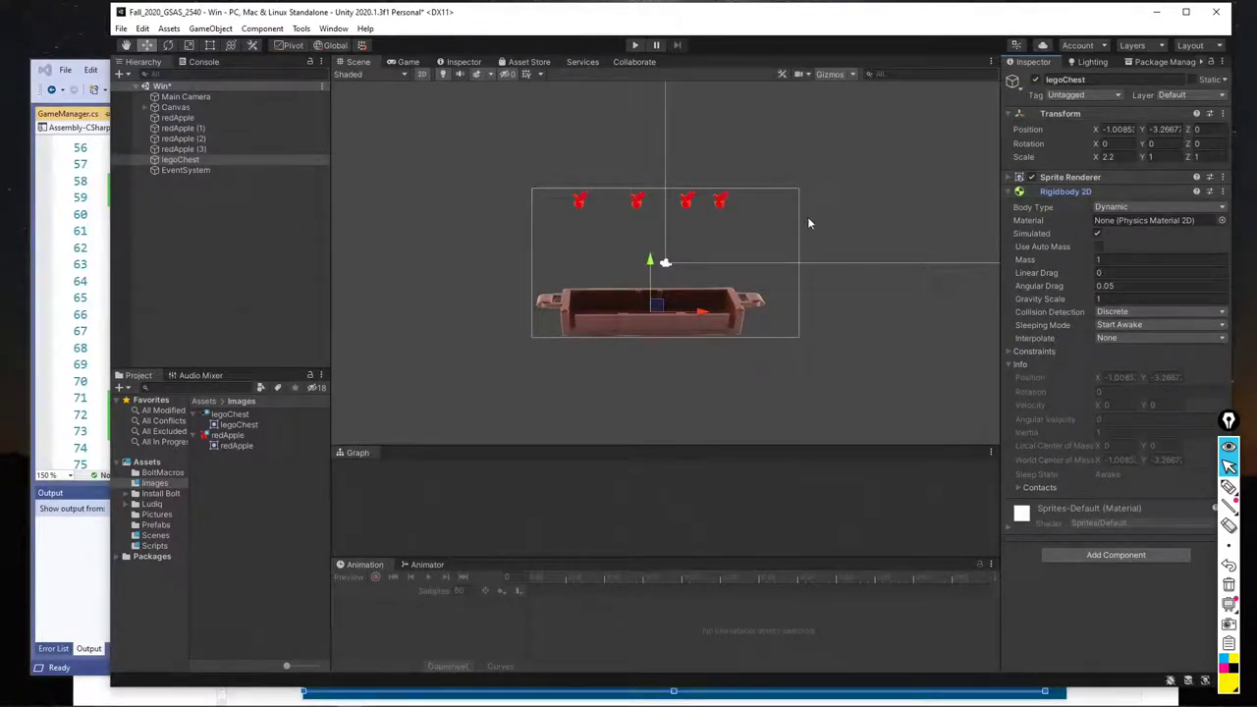
click(1124, 208)
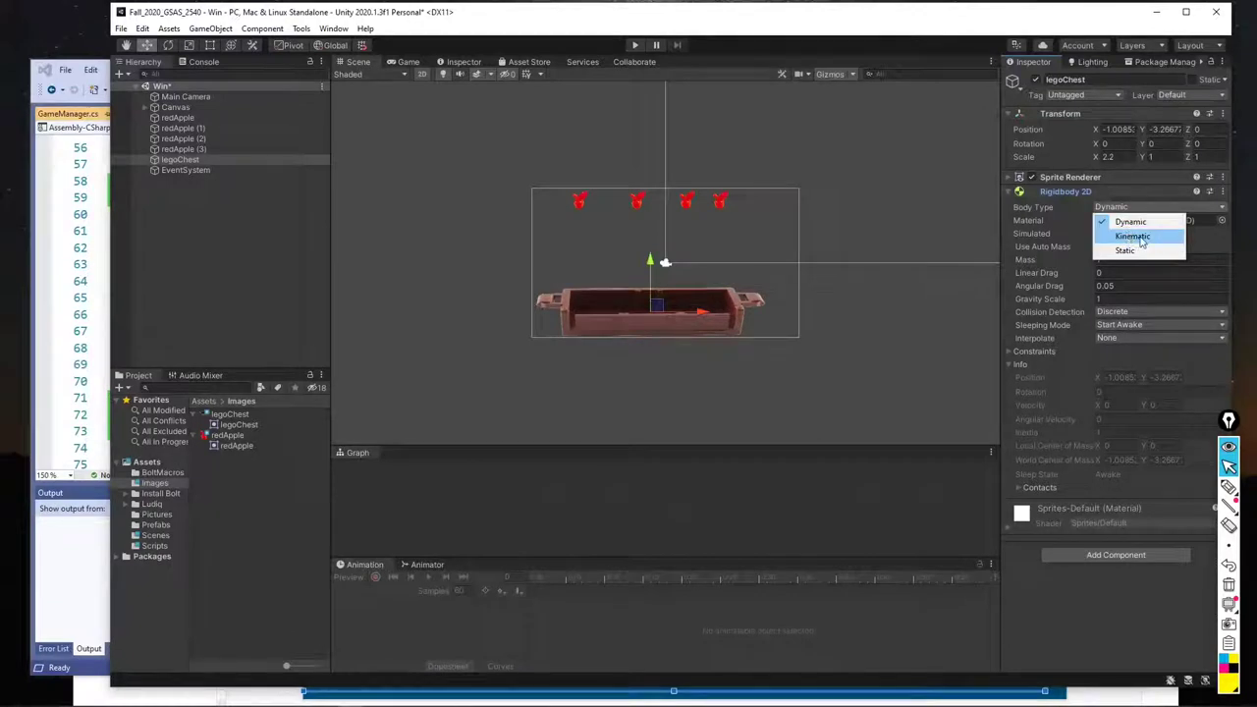
click(1137, 251)
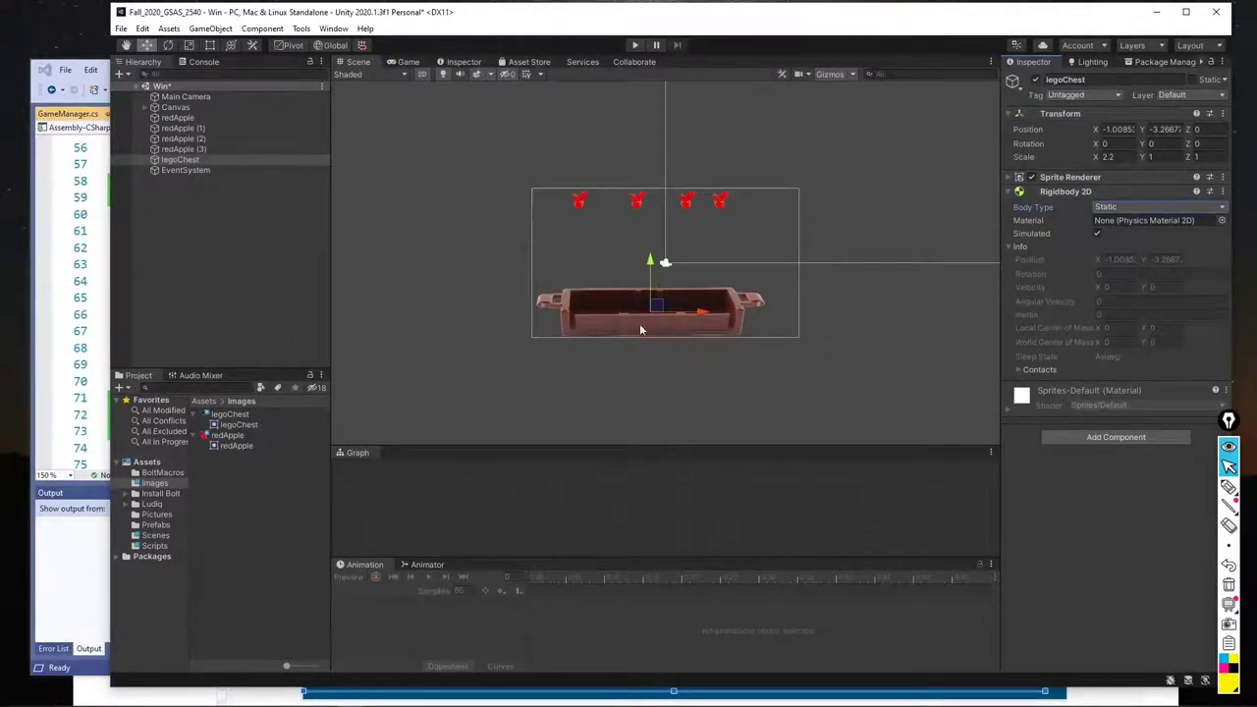
click(635, 44)
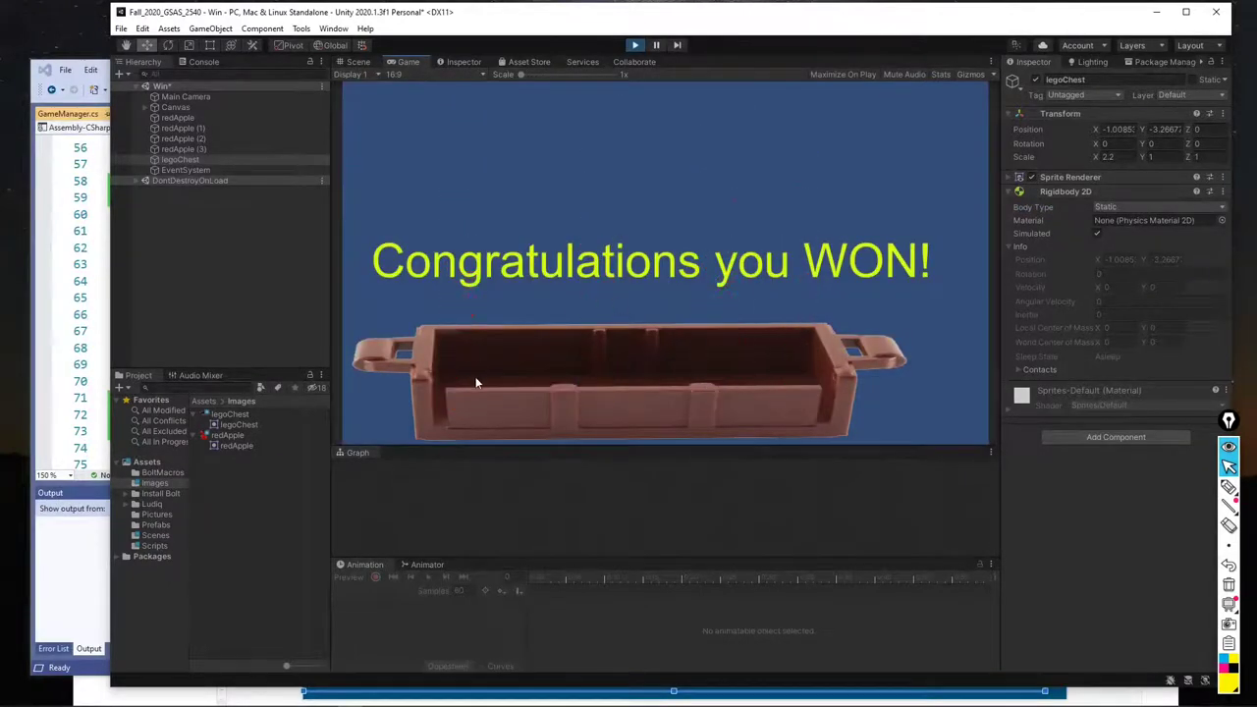
click(634, 46)
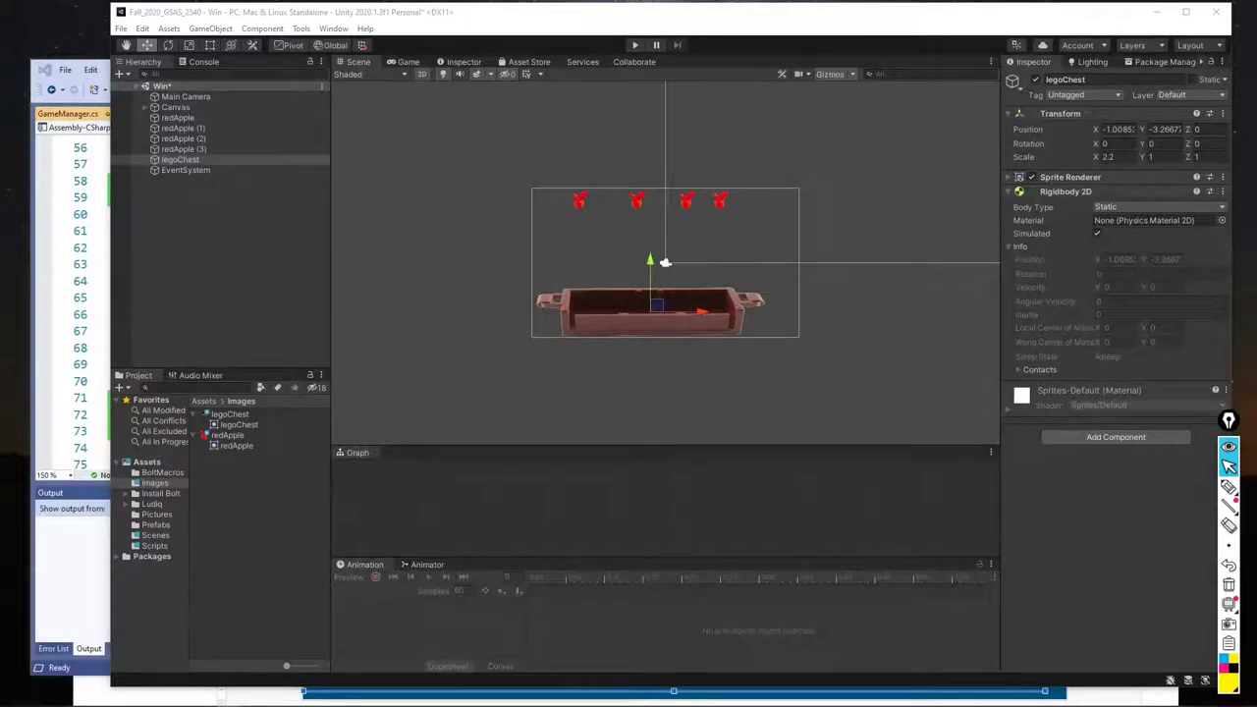
Delete the three apple copies redApple (1), redApple (2) and redApple (3), keeping the original redApple
click(748, 357)
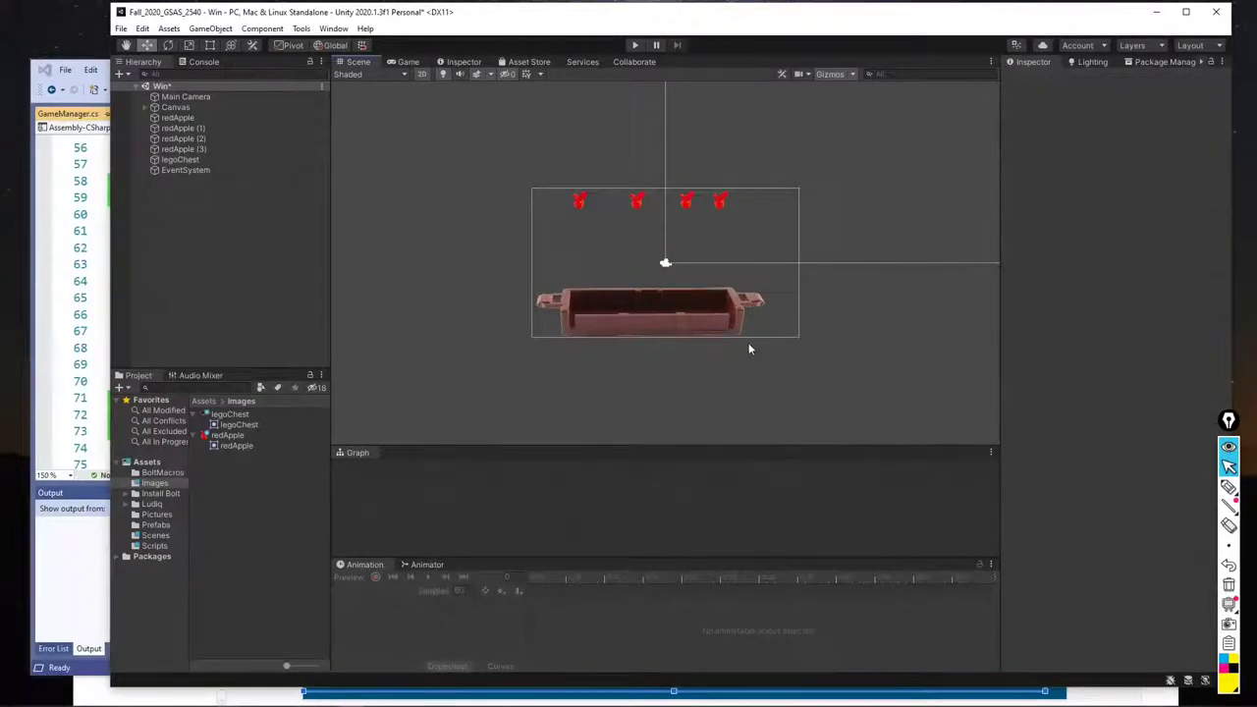
click(670, 307)
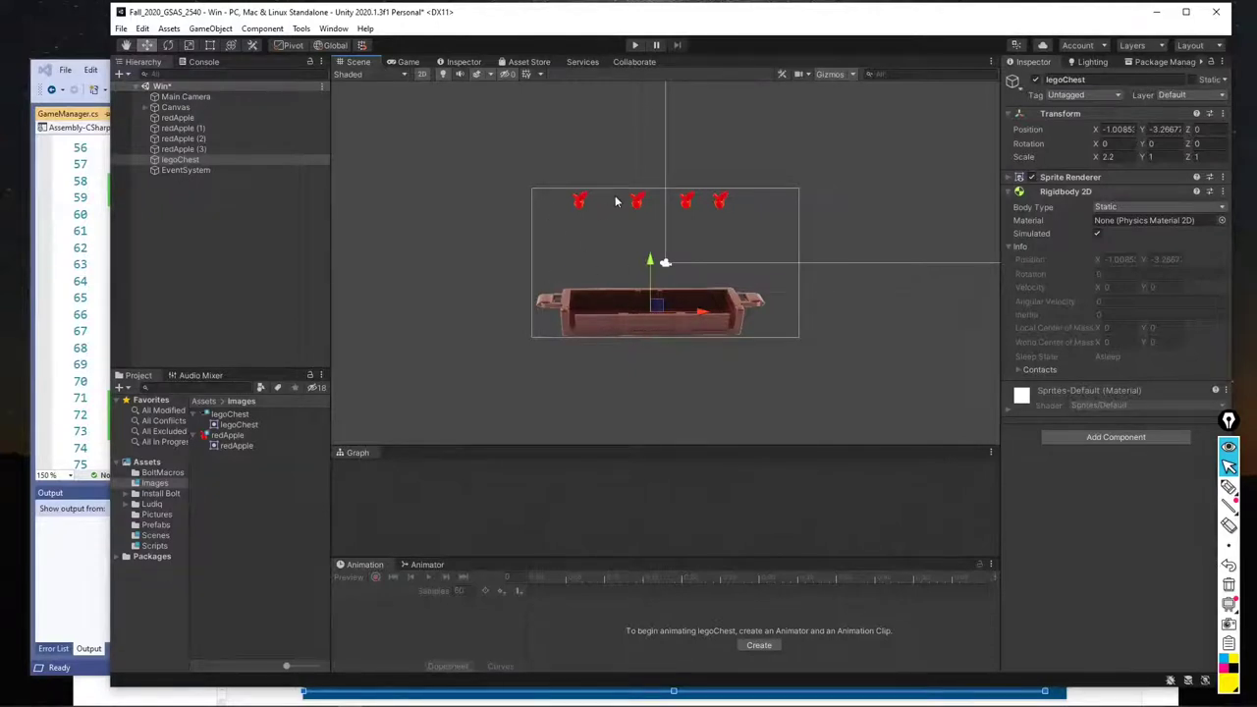
click(199, 130)
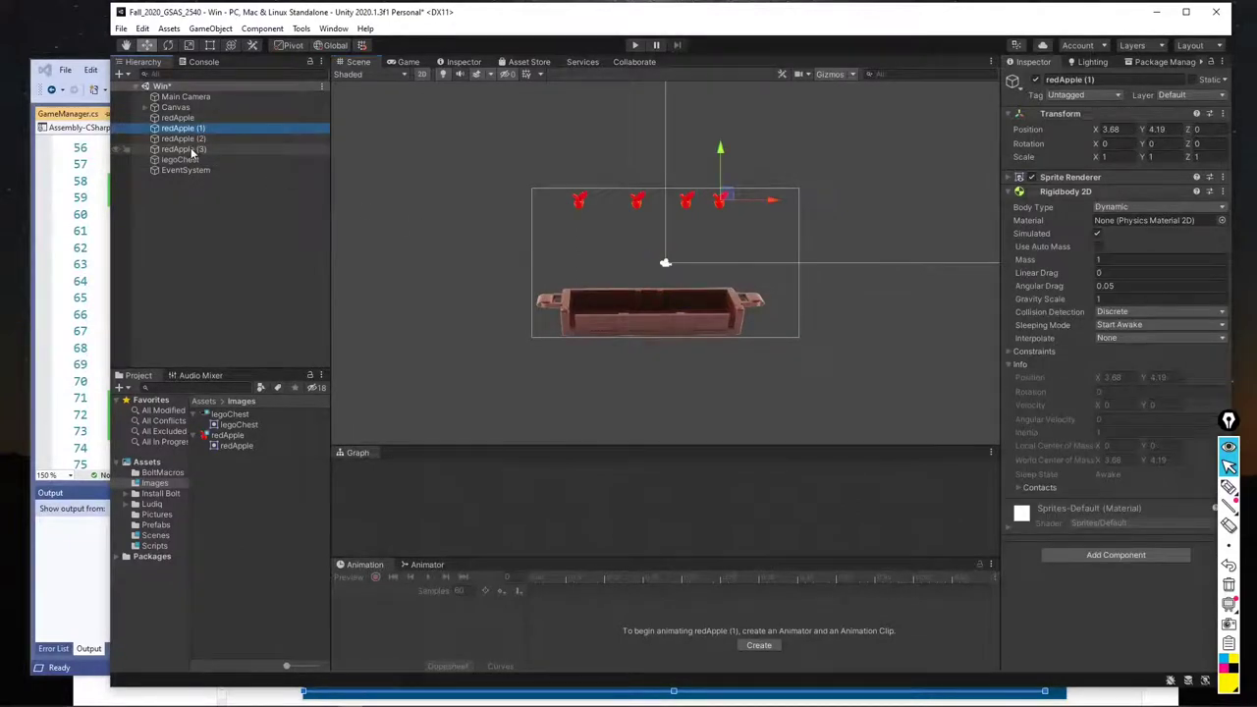
shift+click(191, 148)
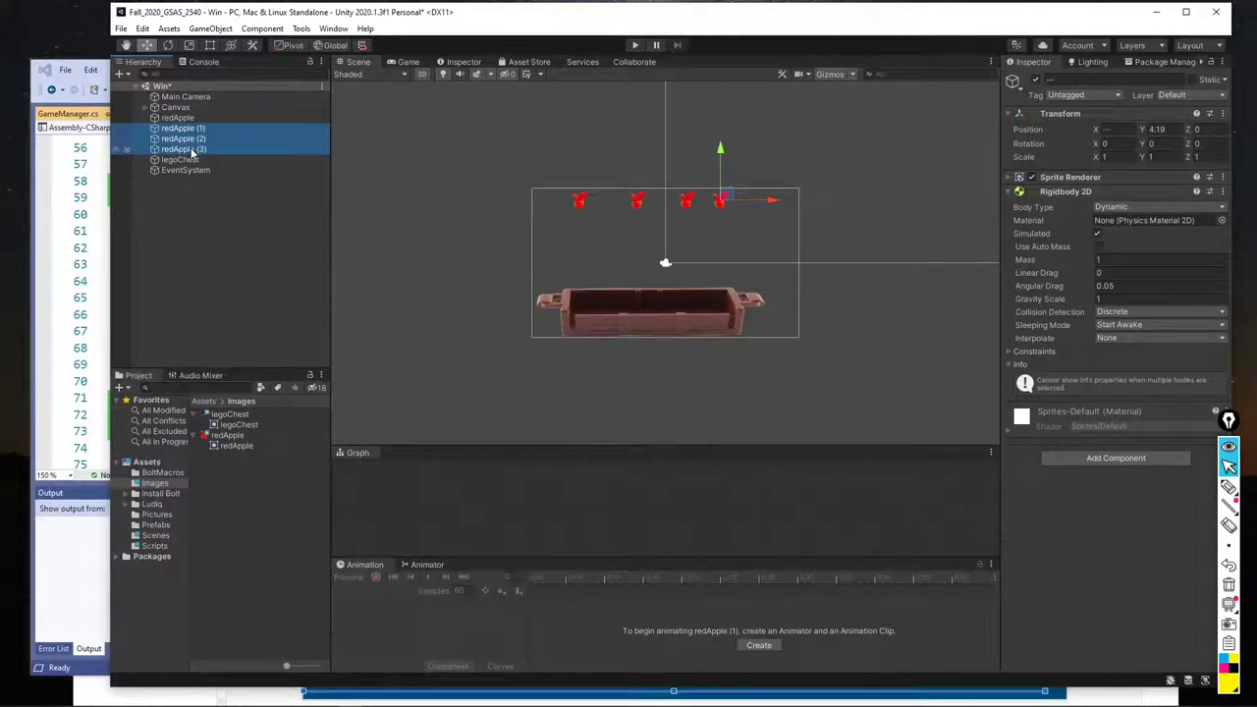
key(Delete)
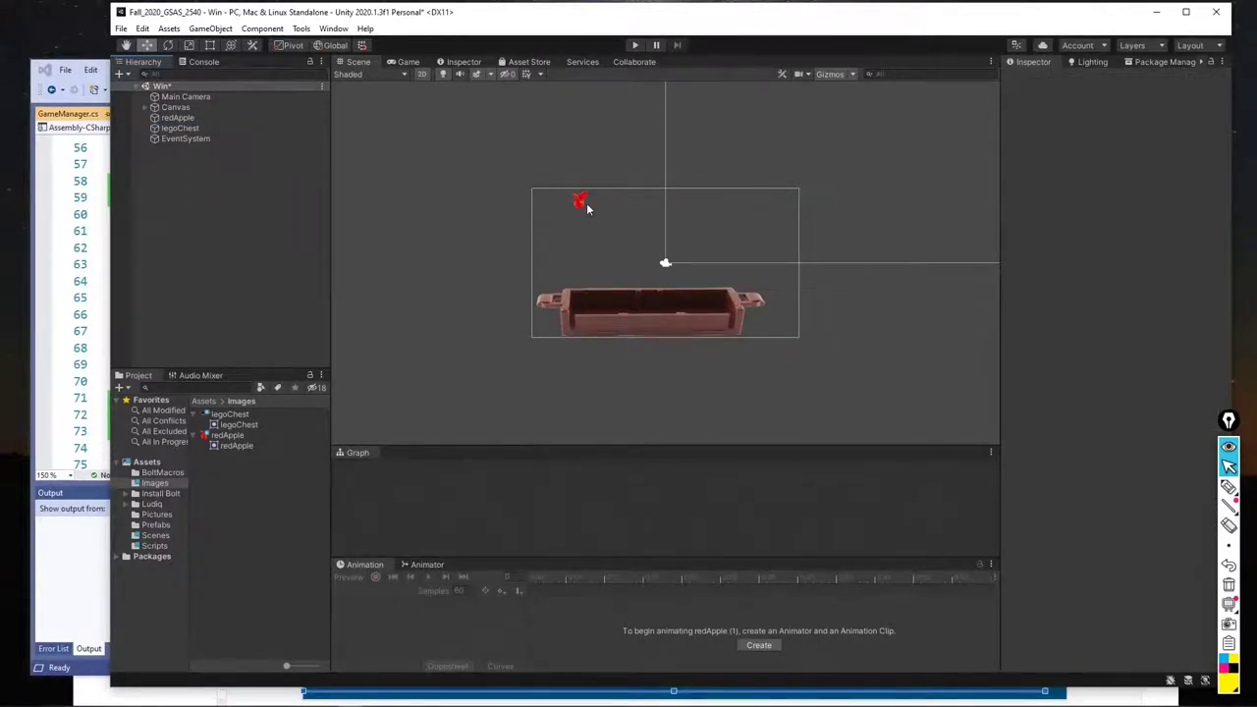
Add a Circle Collider 2D component to redApple
click(583, 203)
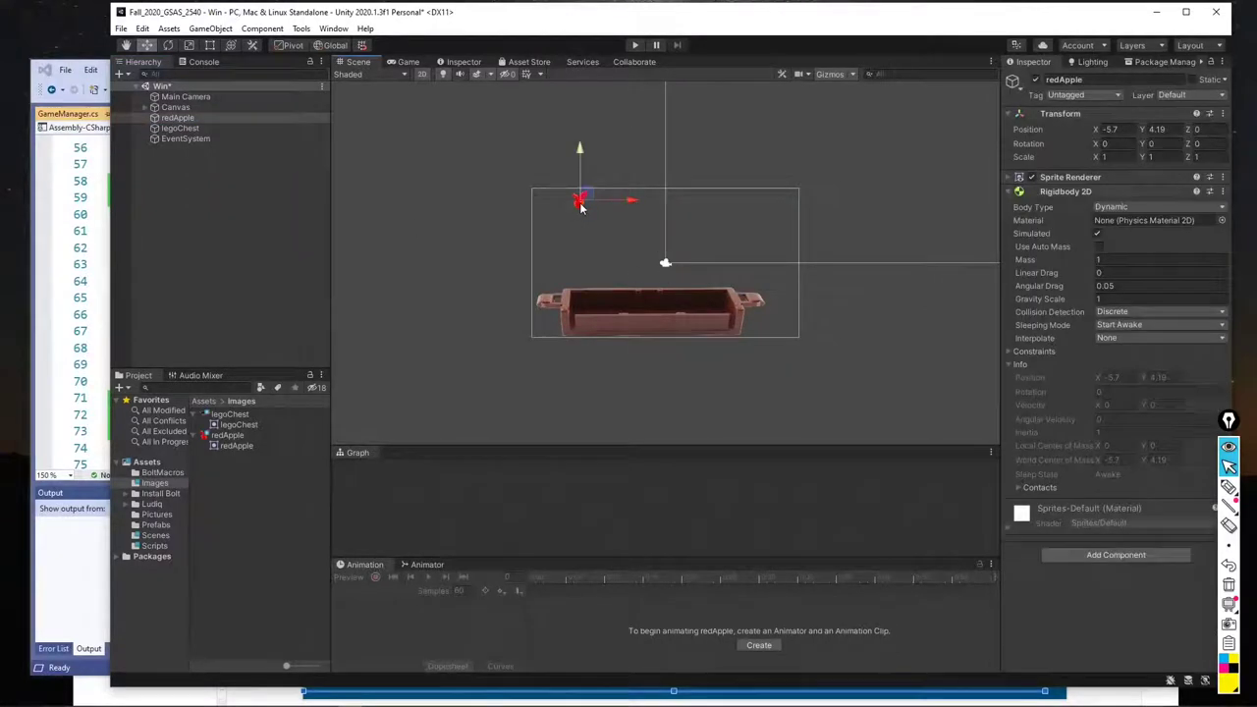
click(1009, 191)
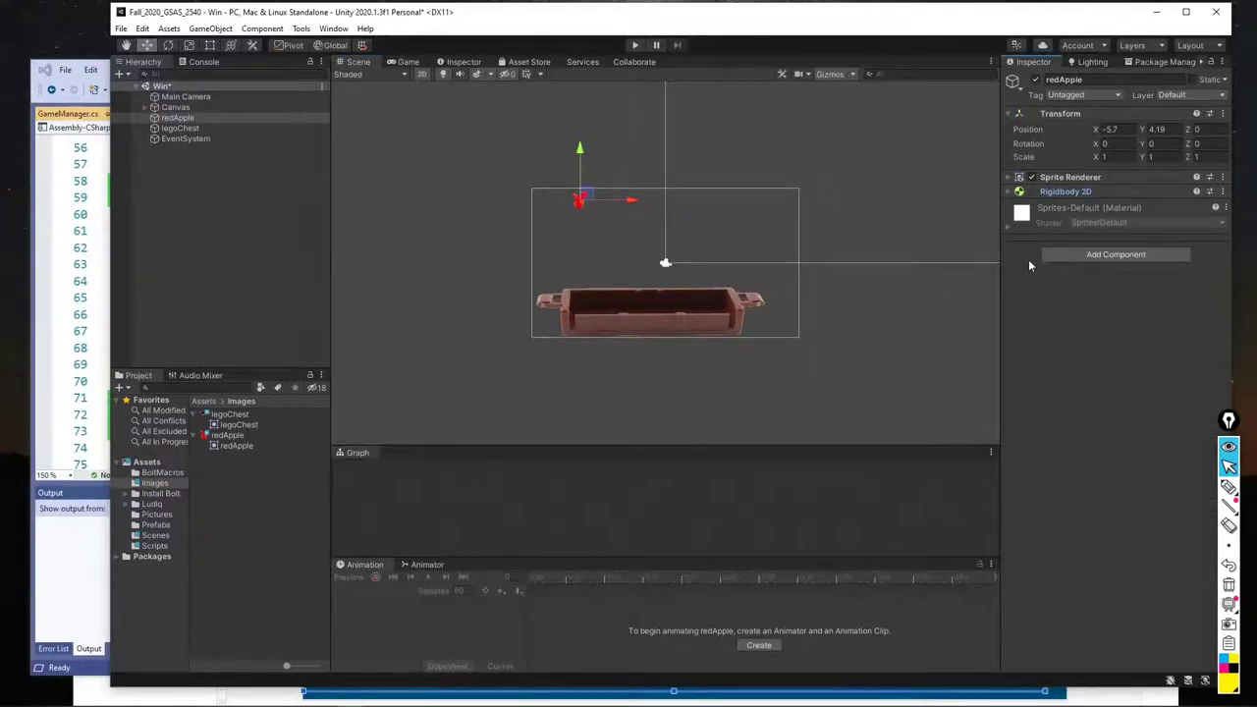
click(1088, 255)
text(coll)
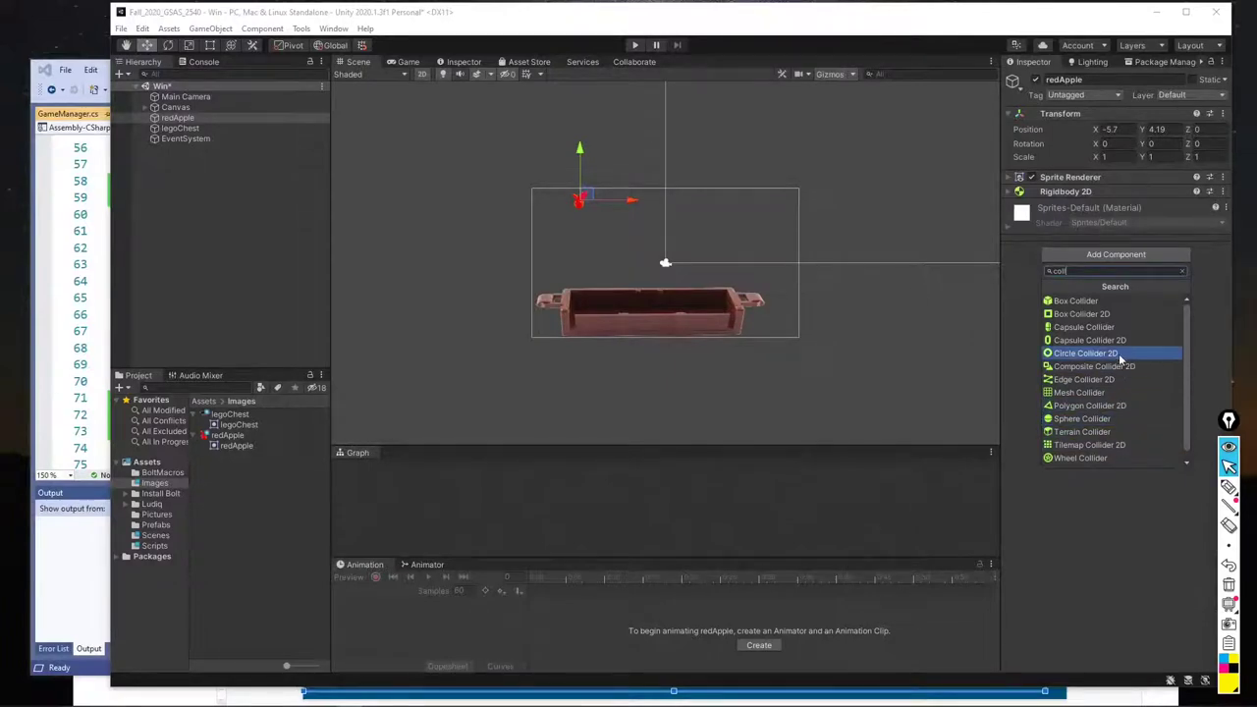
click(1079, 352)
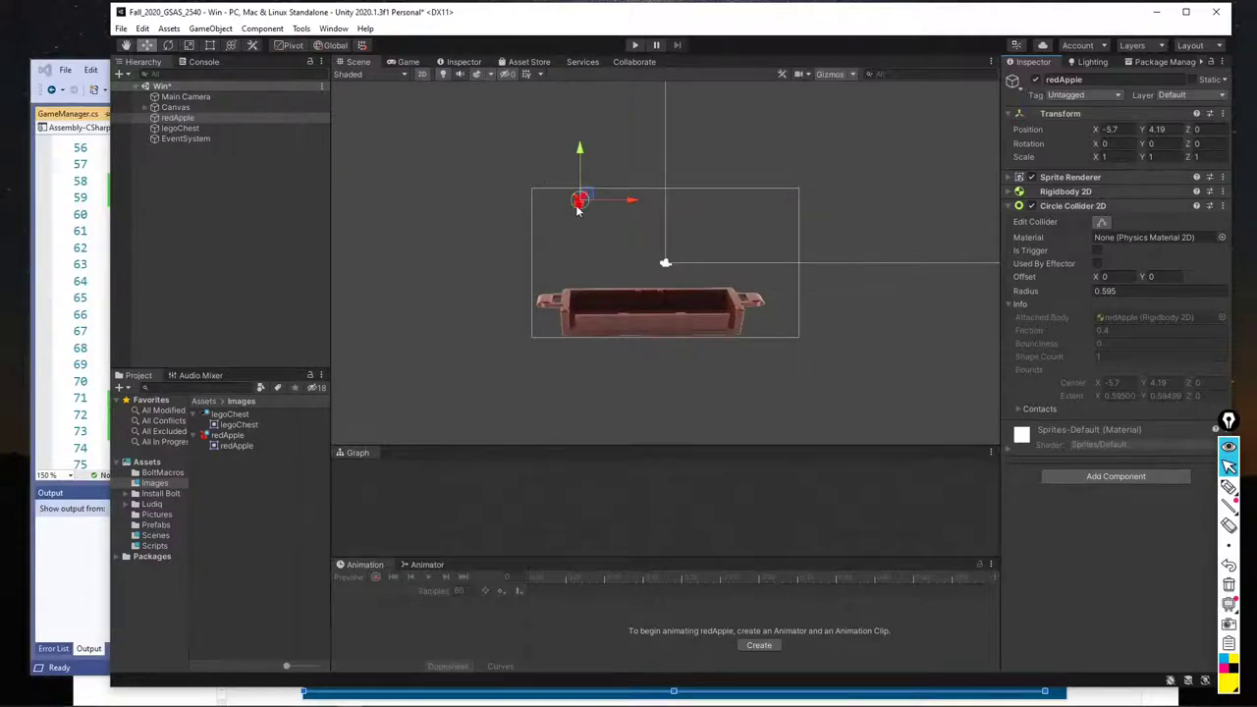
Add a Box Collider 2D component to legoChest and play-test the scene
click(661, 289)
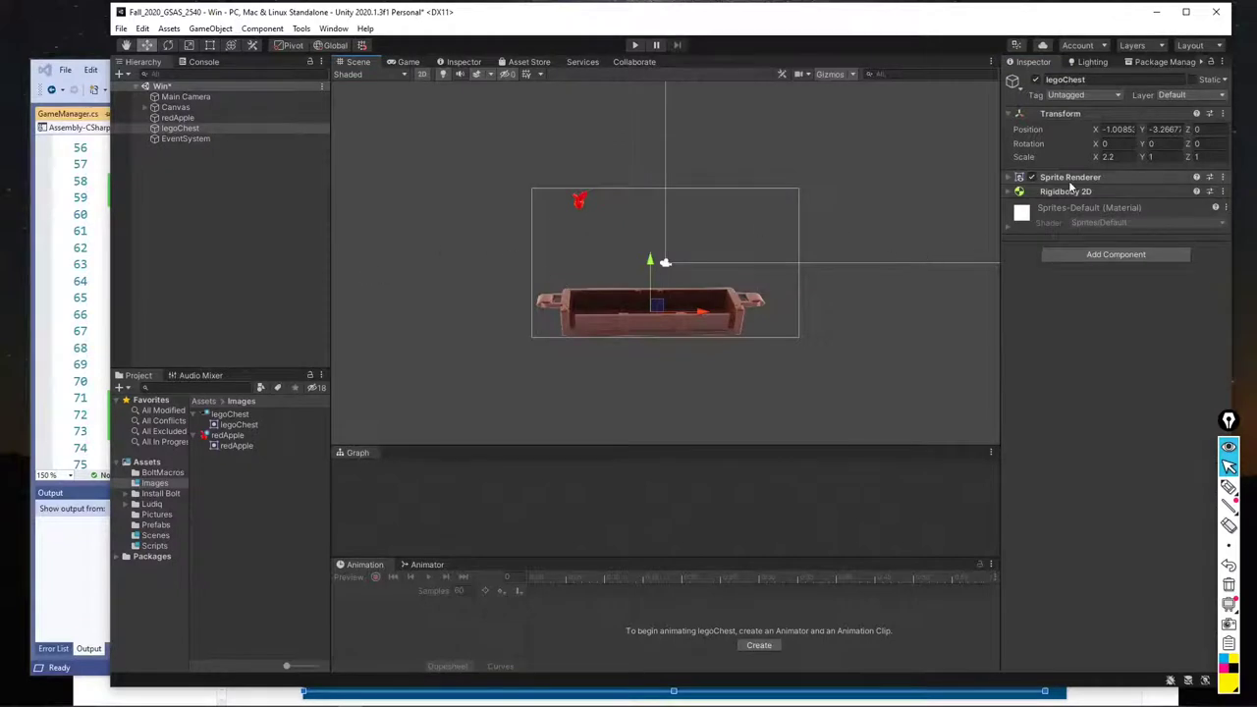
click(1121, 254)
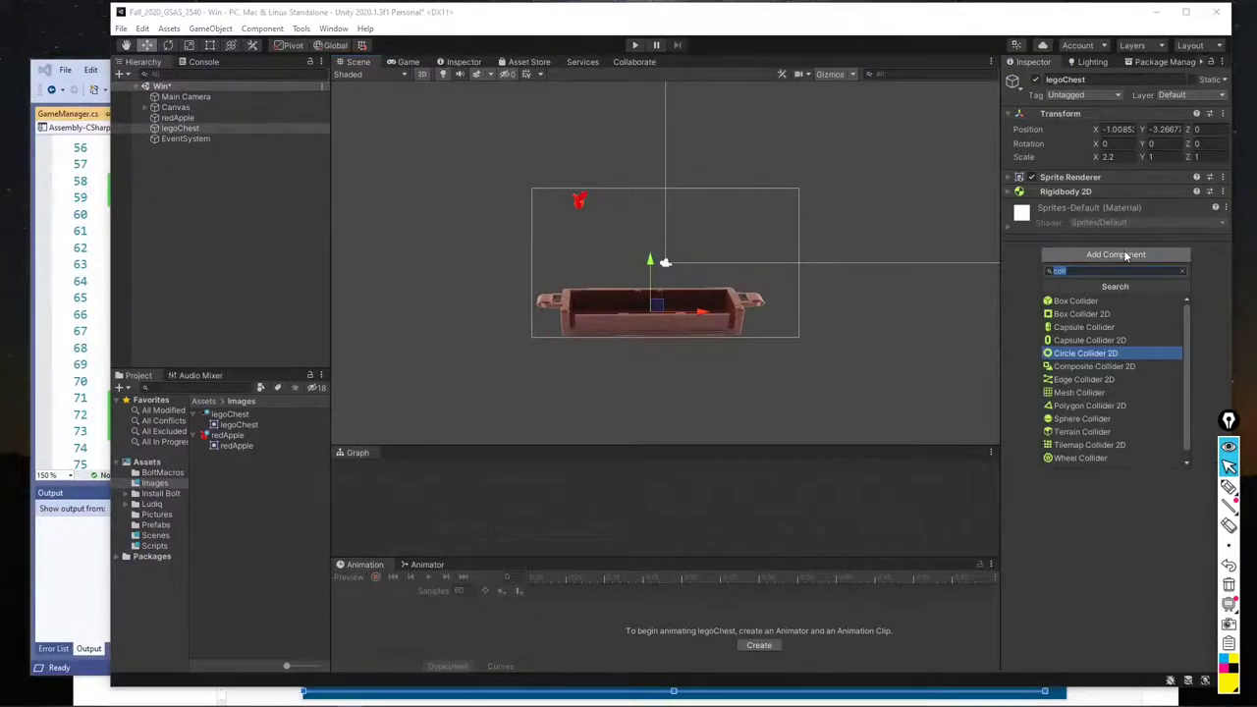
click(1106, 314)
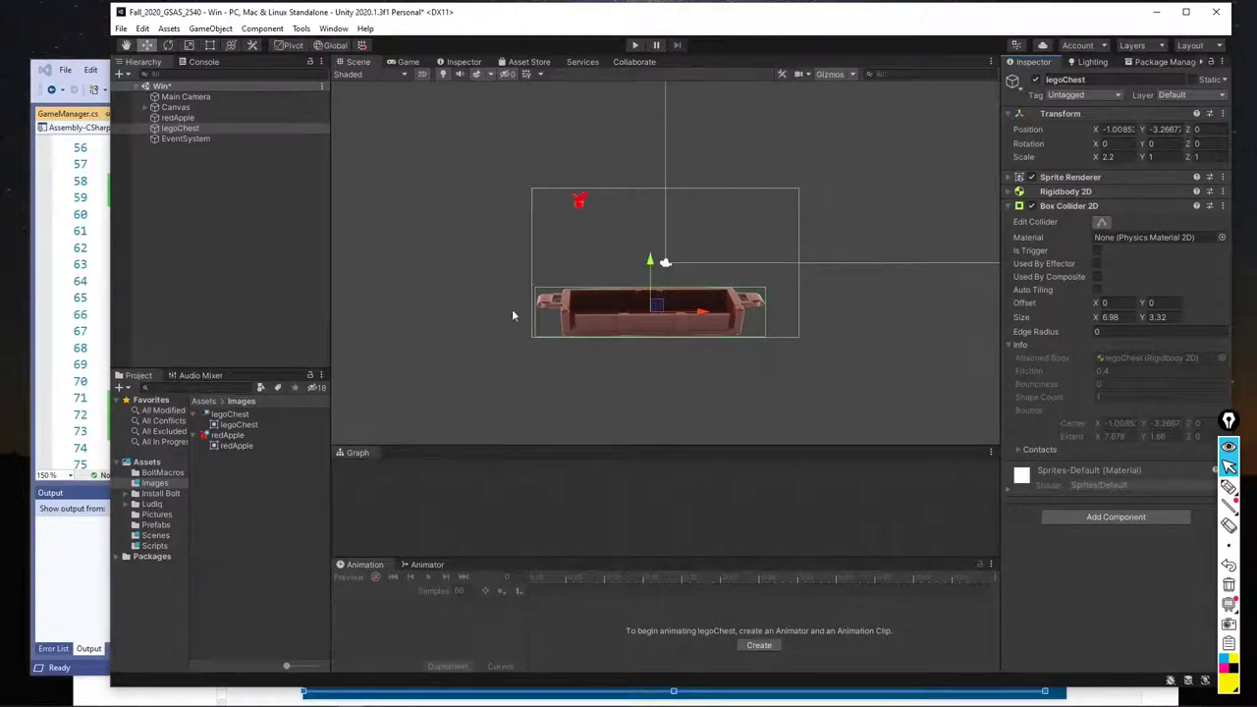
click(688, 377)
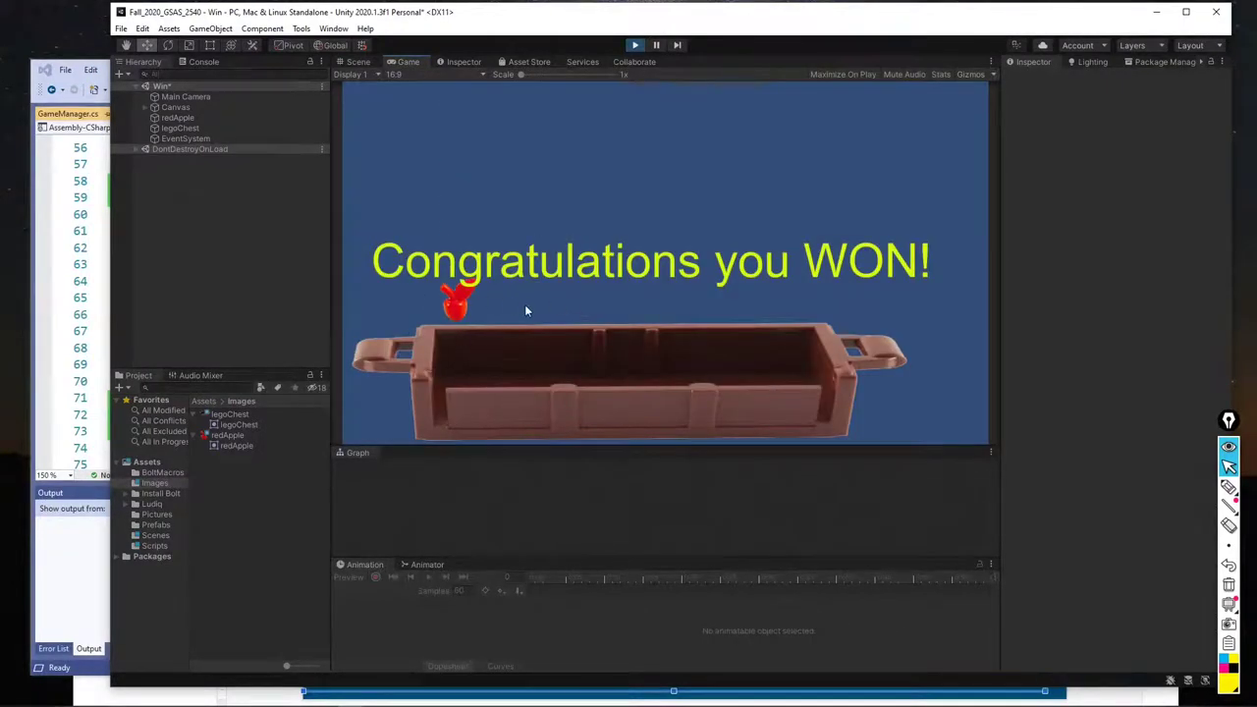
click(634, 45)
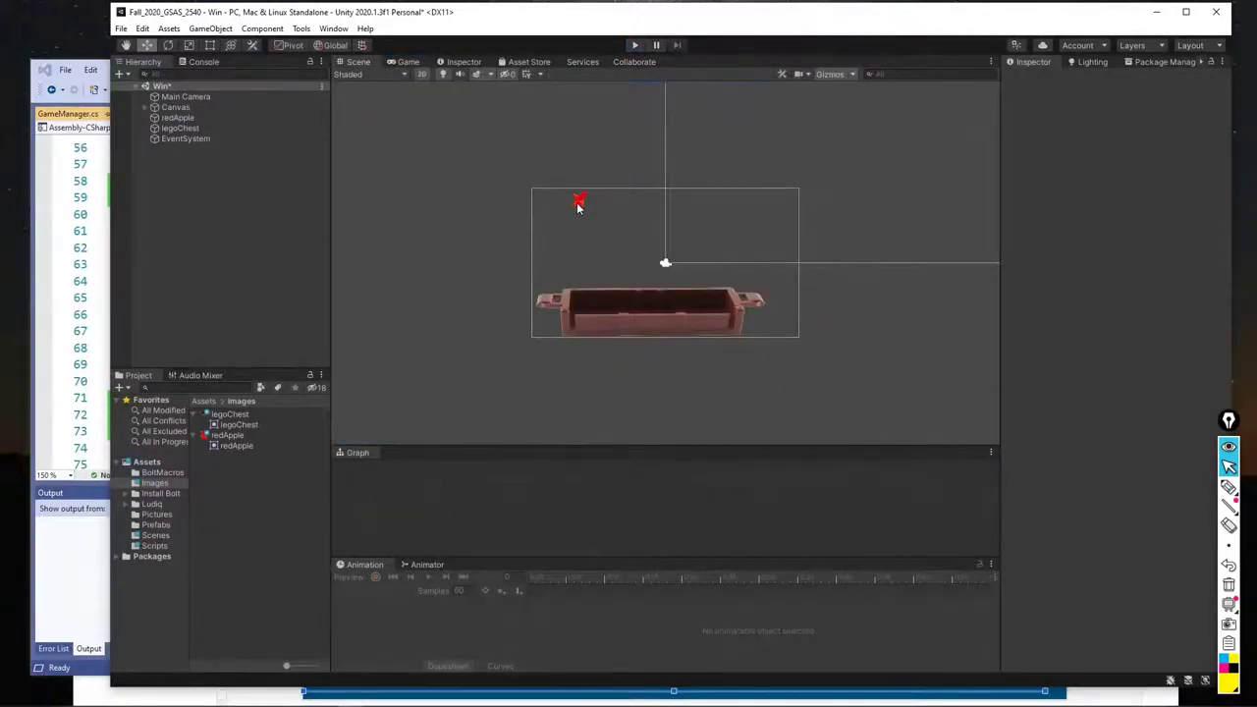
Lower redApple to about Y 2.52, then duplicate it twice, placing one copy beside it and one above it near the camera frame's upper edge
click(182, 119)
drag(581, 151, 576, 177)
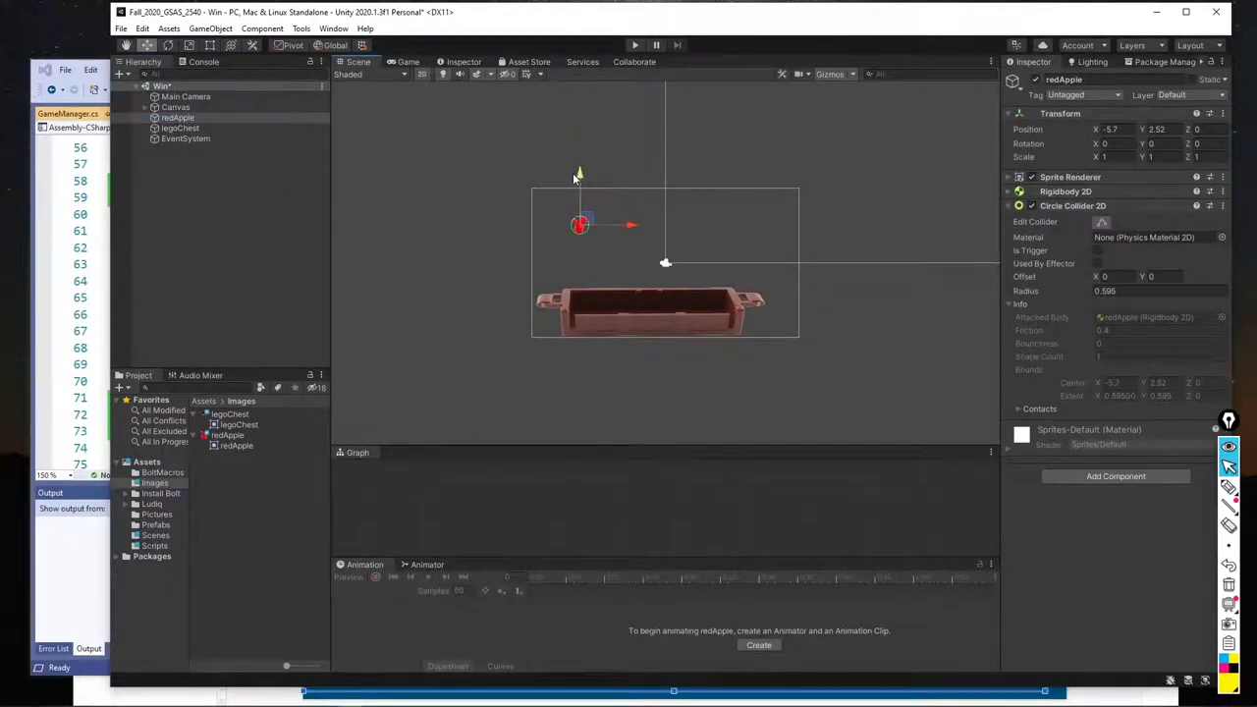
key(ctrl+d)
drag(625, 227, 654, 232)
key(ctrl+d)
drag(610, 175, 591, 133)
drag(658, 190, 624, 191)
Make three more apple copies clustered above the chest, placing redApple (5) at about X -4.56, Y 3.52, and start a play-test
key(ctrl+d)
key(ctrl+d)
key(ctrl+d)
drag(568, 143, 565, 163)
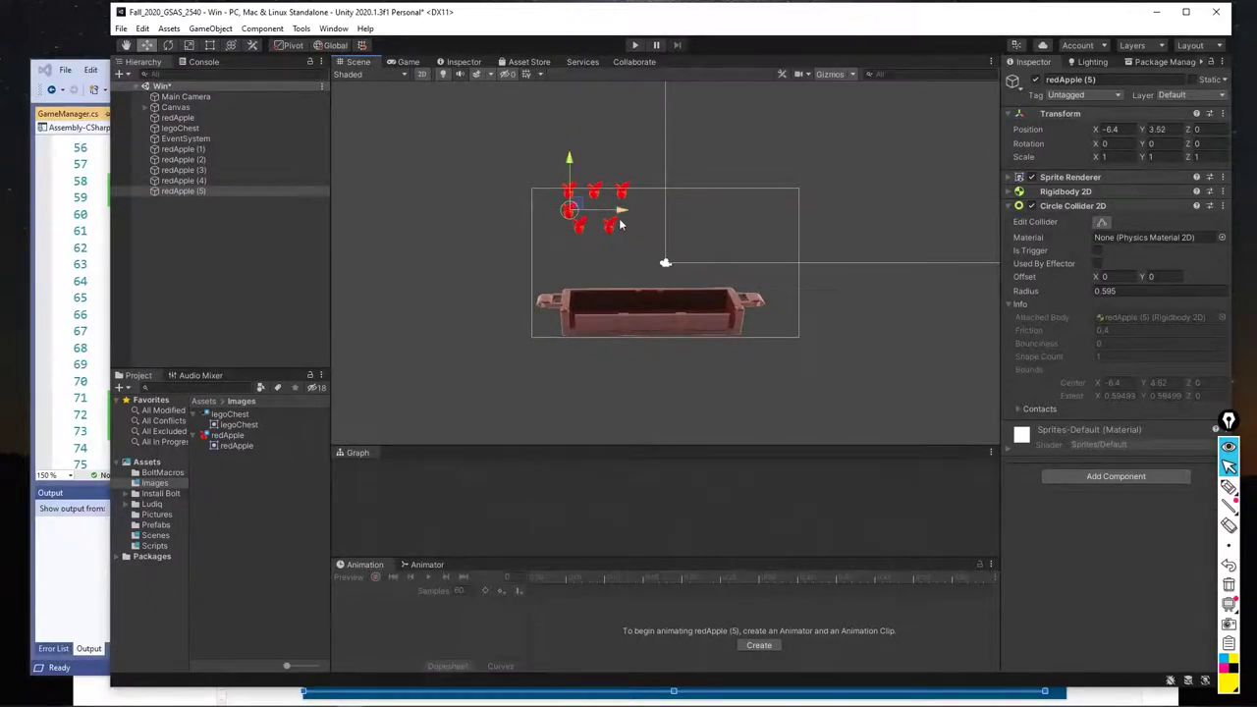
drag(620, 212, 645, 225)
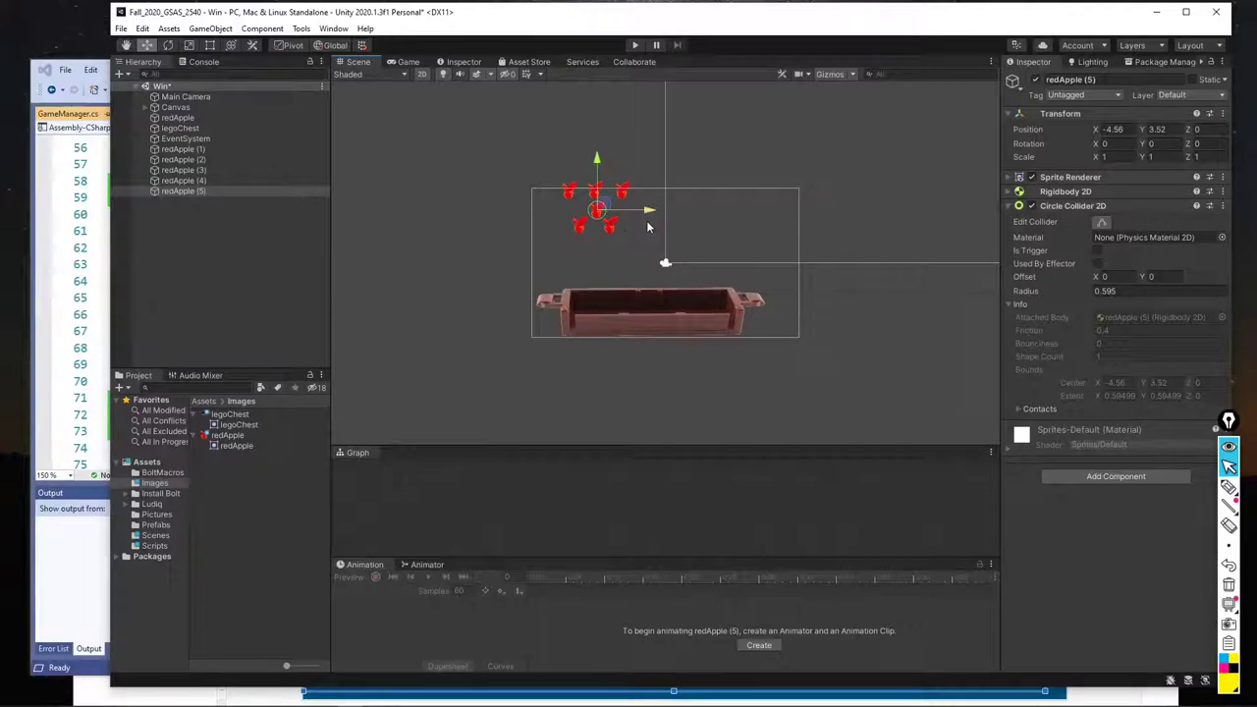
click(635, 45)
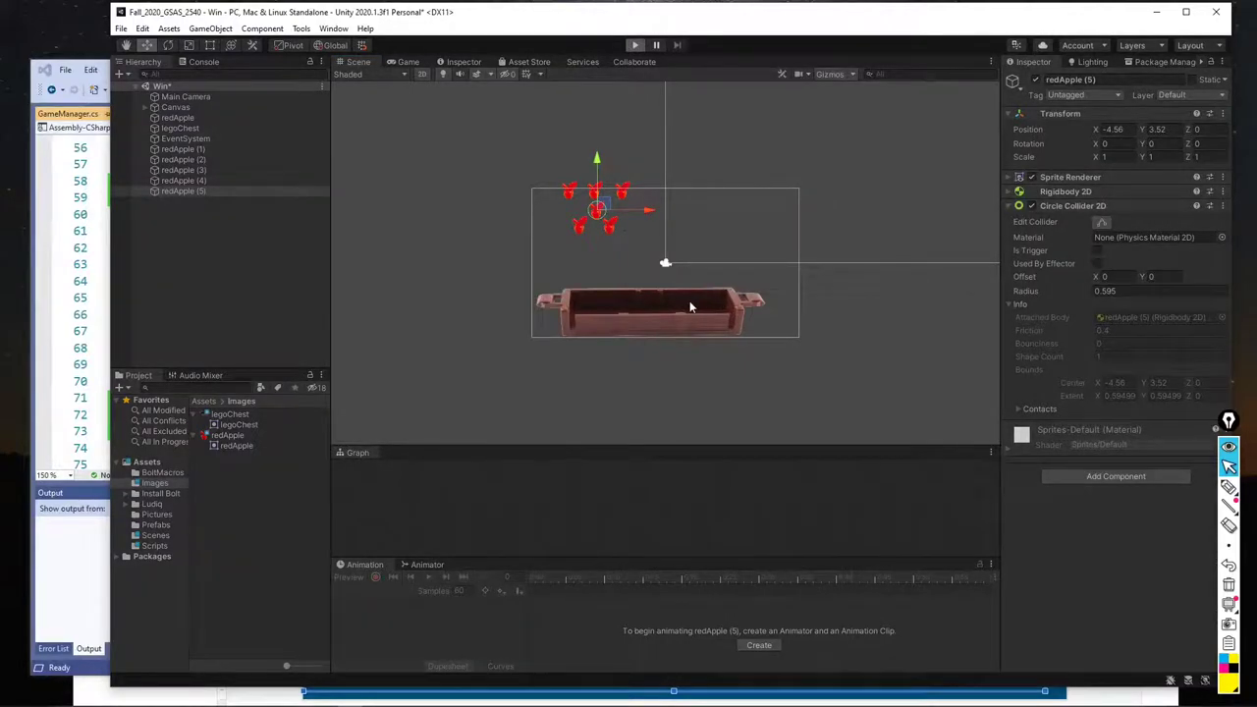